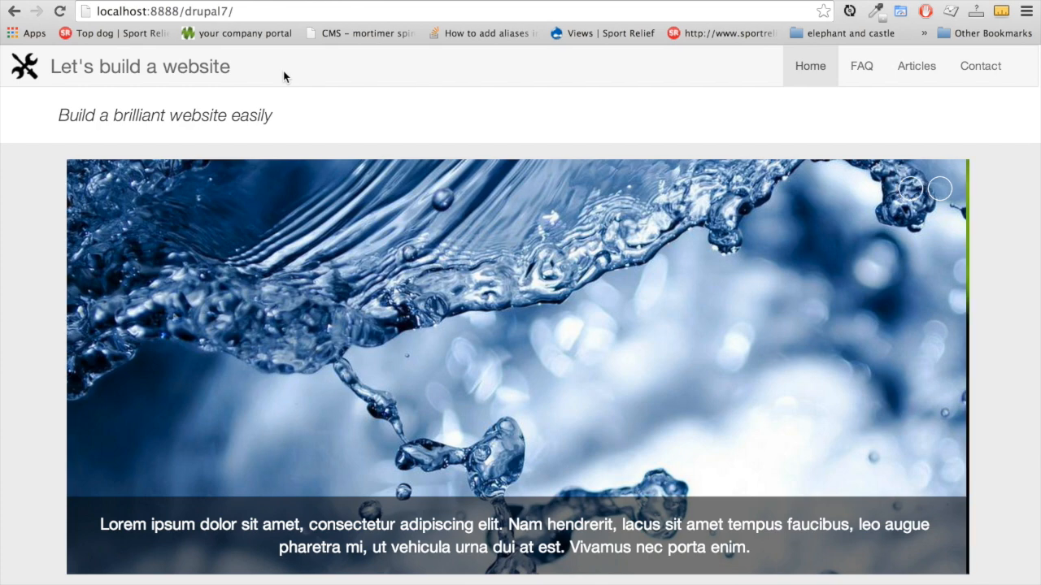
# Scroll through the current page of the local Drupal 7 site
pyautogui.scroll(-2, 264, 102)
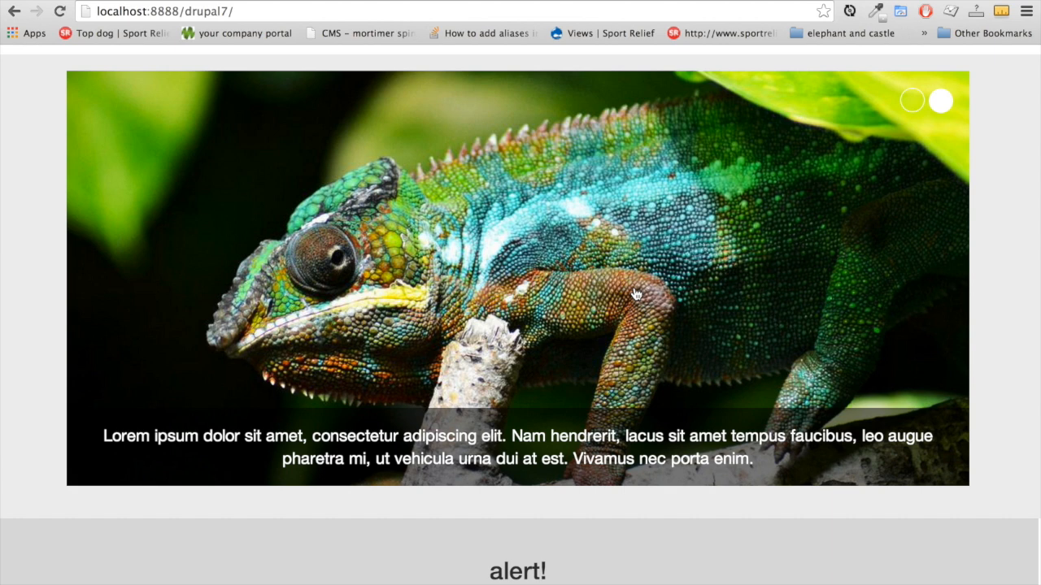
pyautogui.scroll(-5, 774, 411)
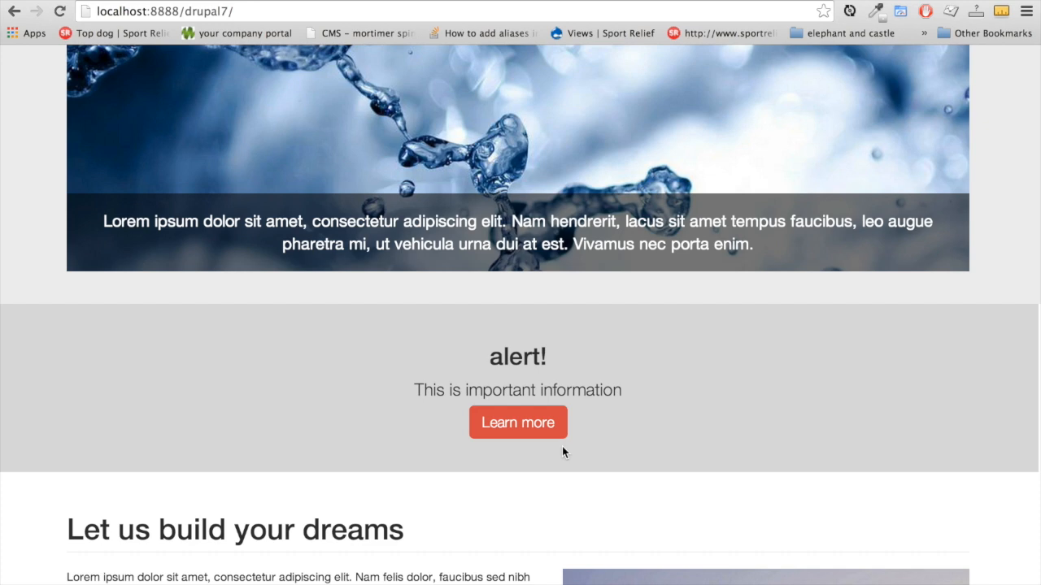
pyautogui.scroll(-5, 562, 452)
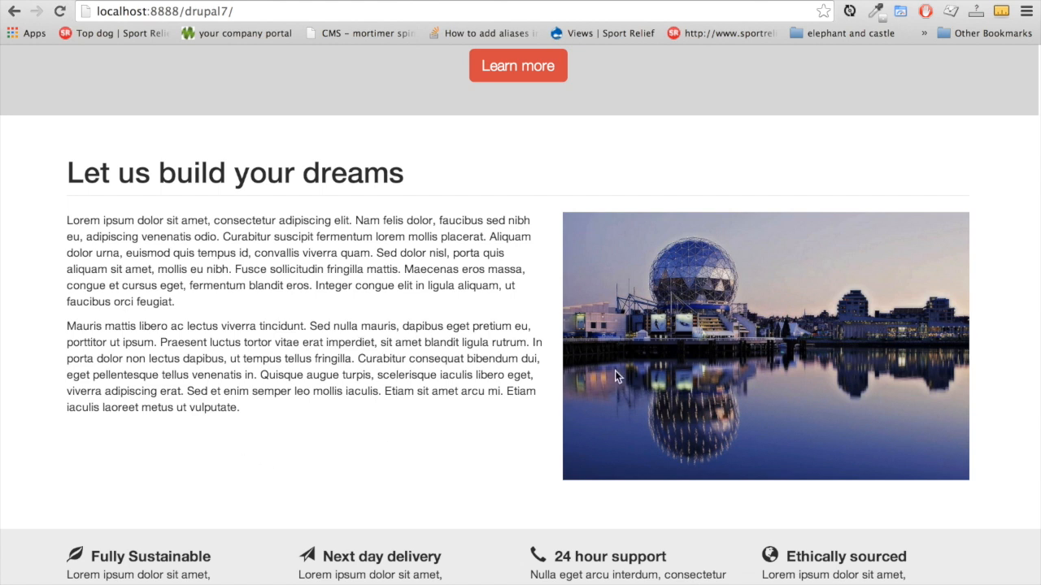
pyautogui.scroll(-2, 295, 441)
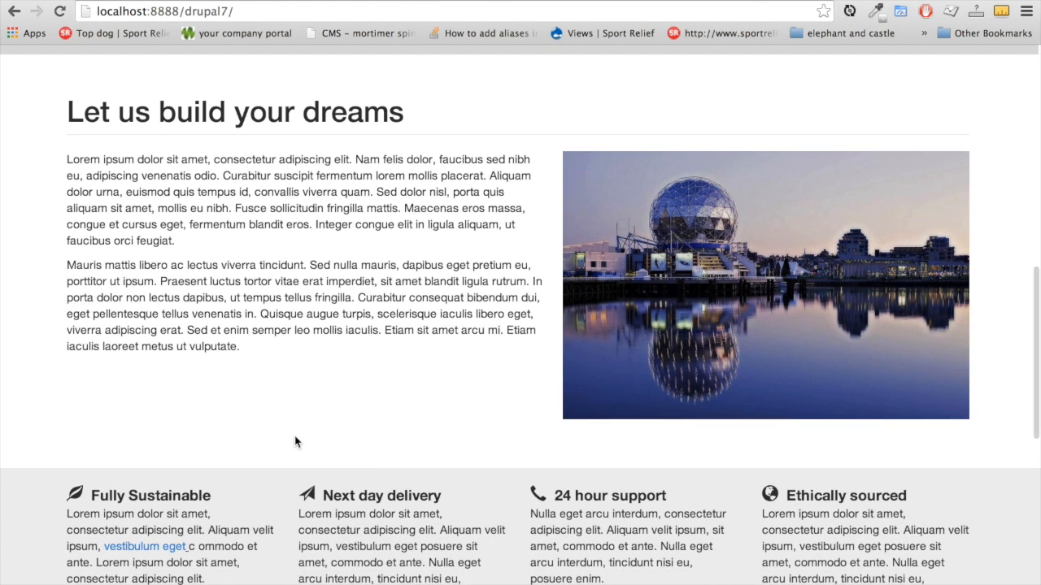
pyautogui.scroll(-3, 295, 441)
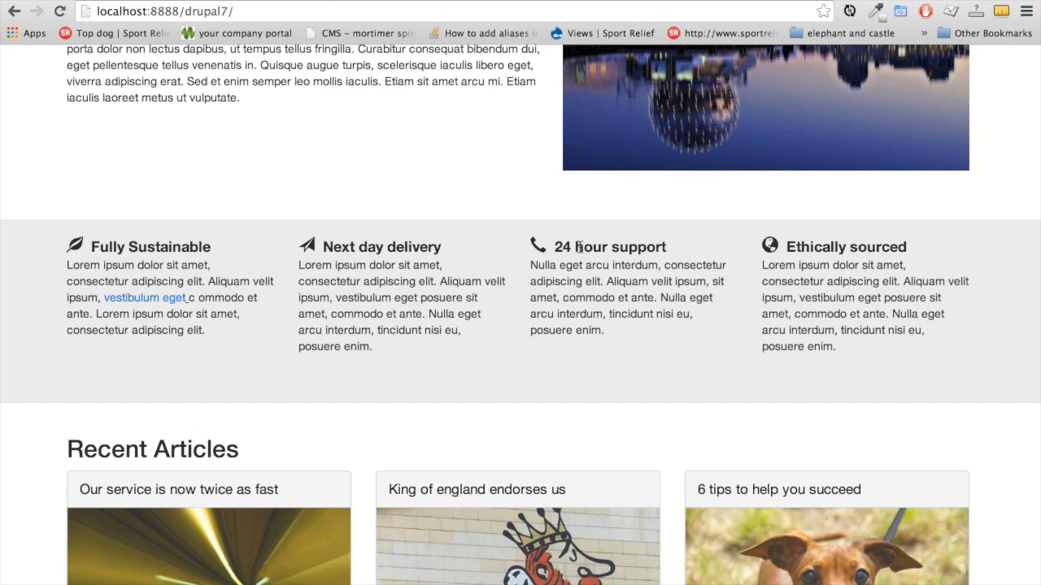
pyautogui.scroll(-1, 642, 379)
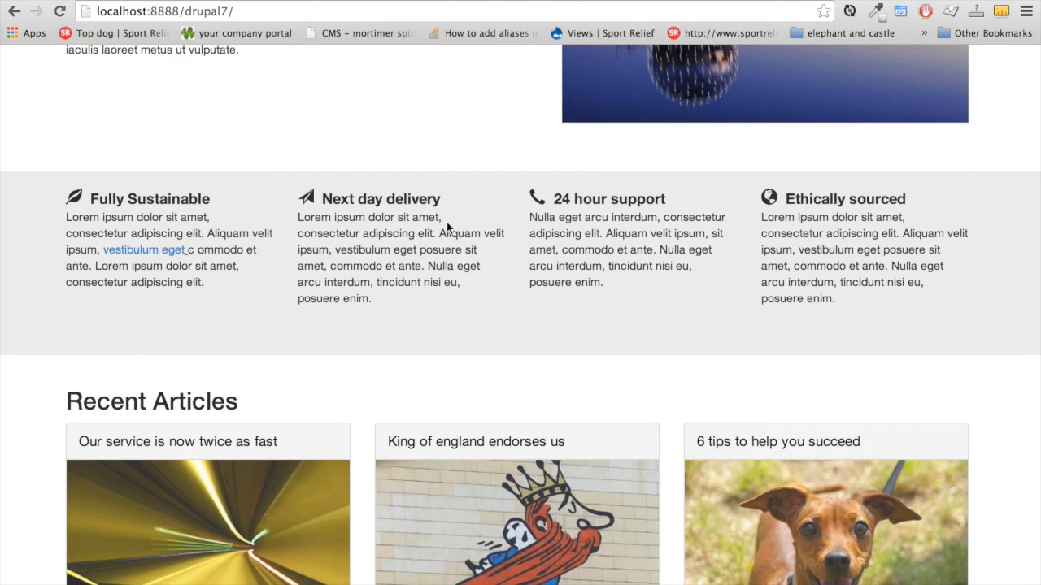
pyautogui.scroll(-5, 409, 361)
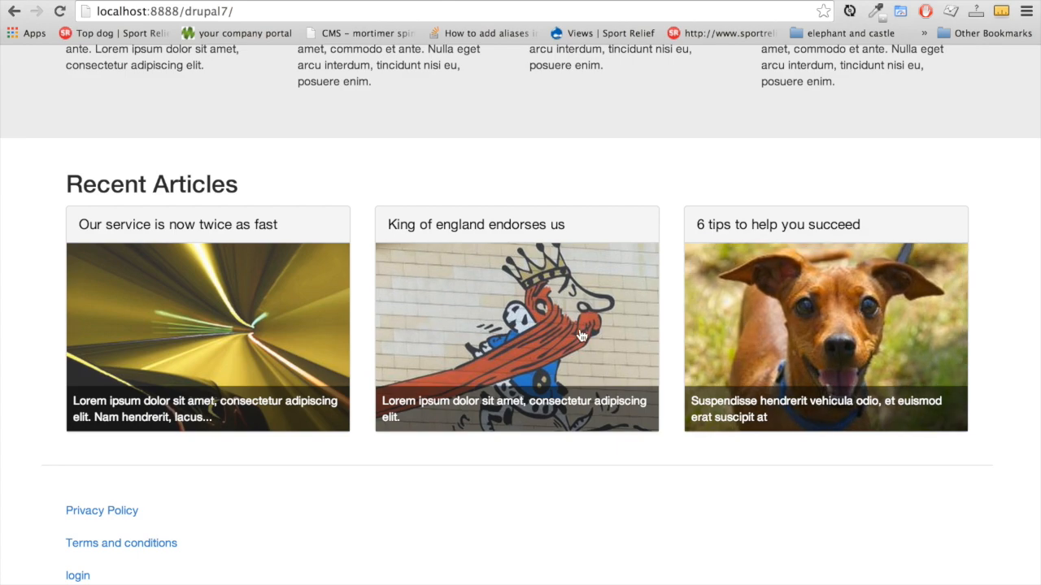
pyautogui.scroll(-1, 244, 515)
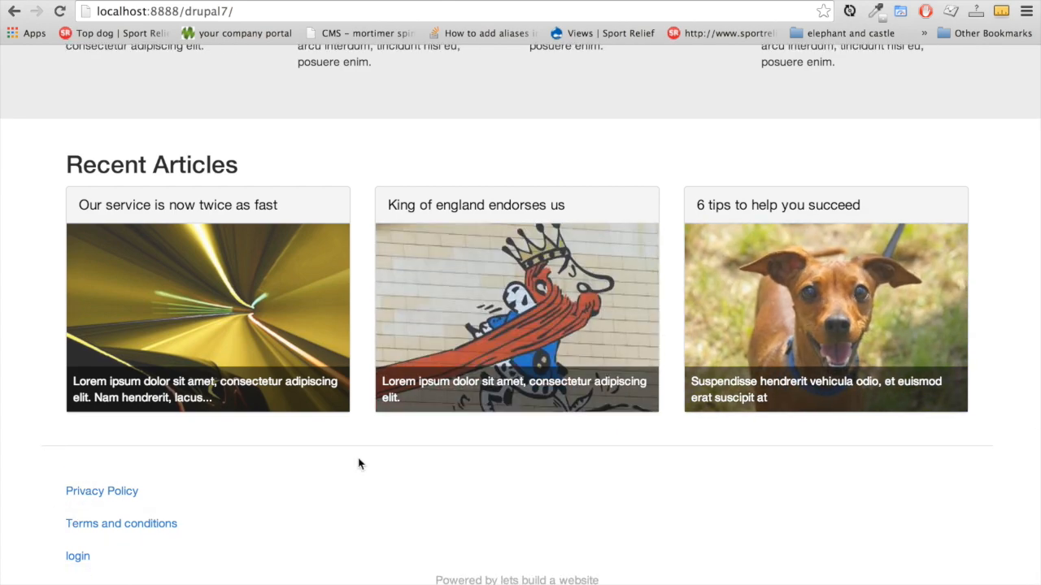
pyautogui.scroll(10, 361, 462)
pyautogui.scroll(5, 358, 464)
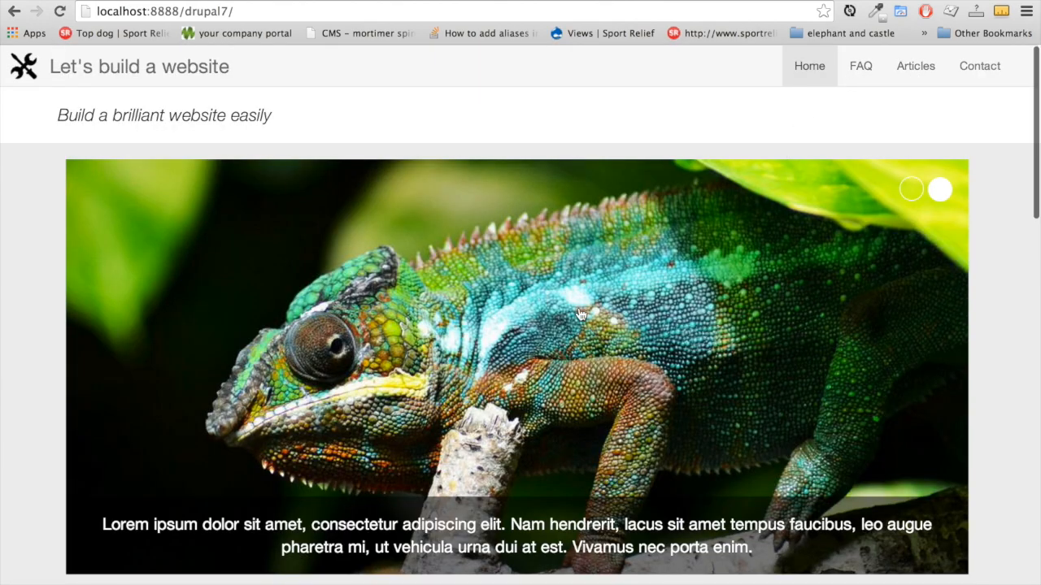
pyautogui.scroll(-4, 578, 313)
pyautogui.scroll(-10, 578, 313)
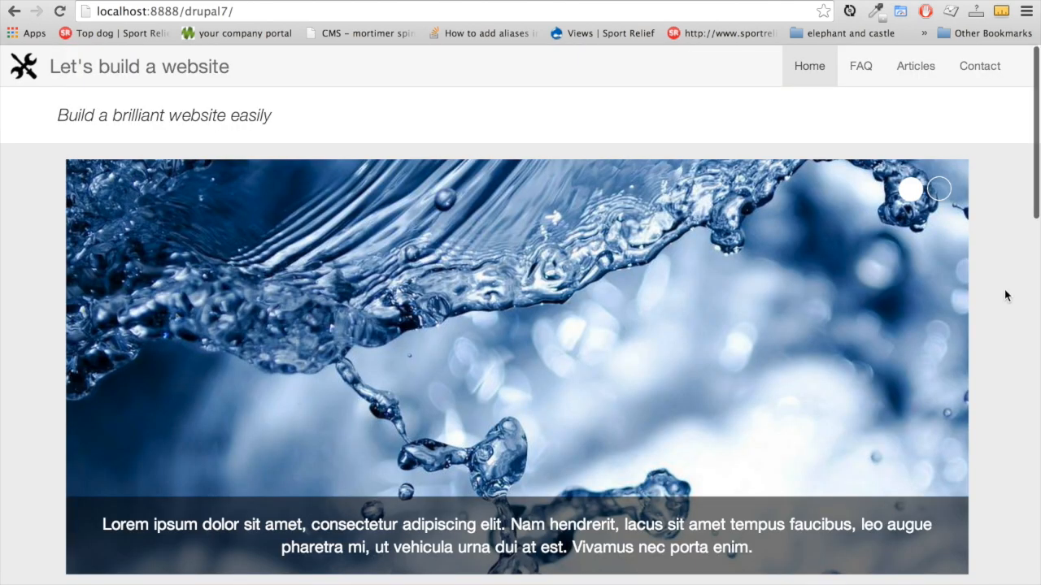
pyautogui.scroll(-1, 1004, 289)
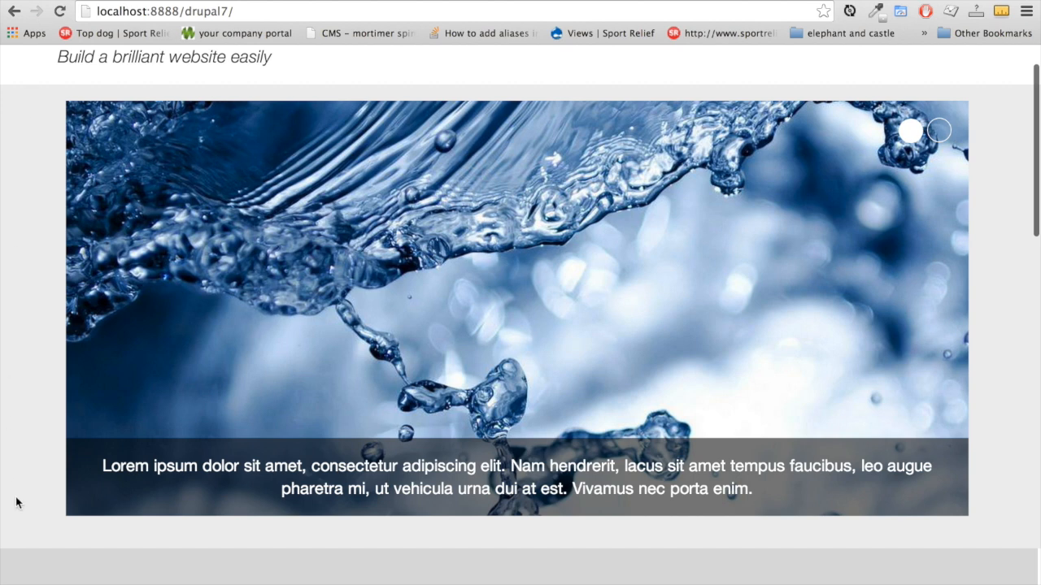
pyautogui.scroll(-2, 85, 551)
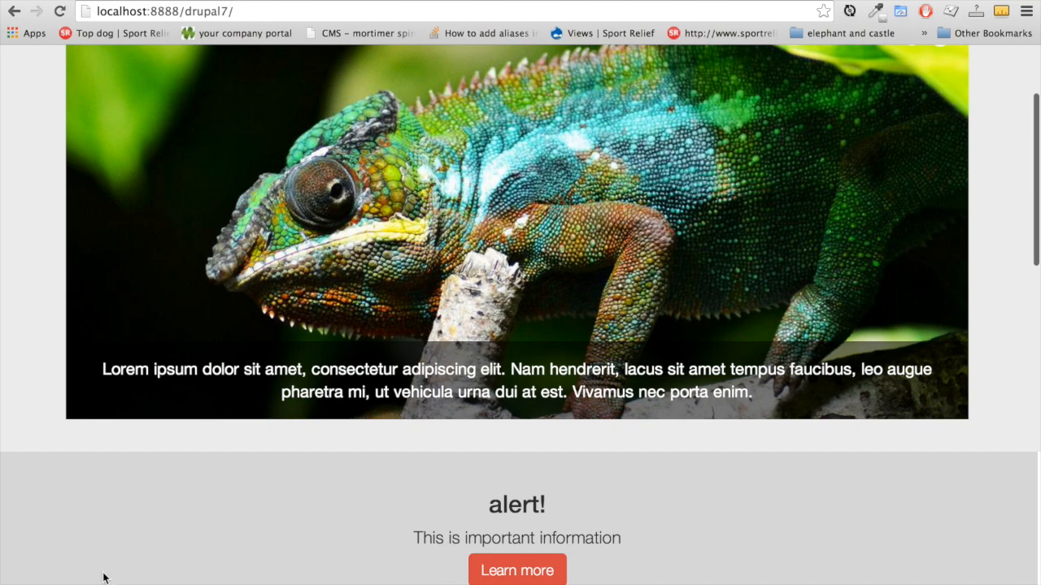
pyautogui.scroll(-1, 103, 578)
pyautogui.scroll(-1, 103, 578)
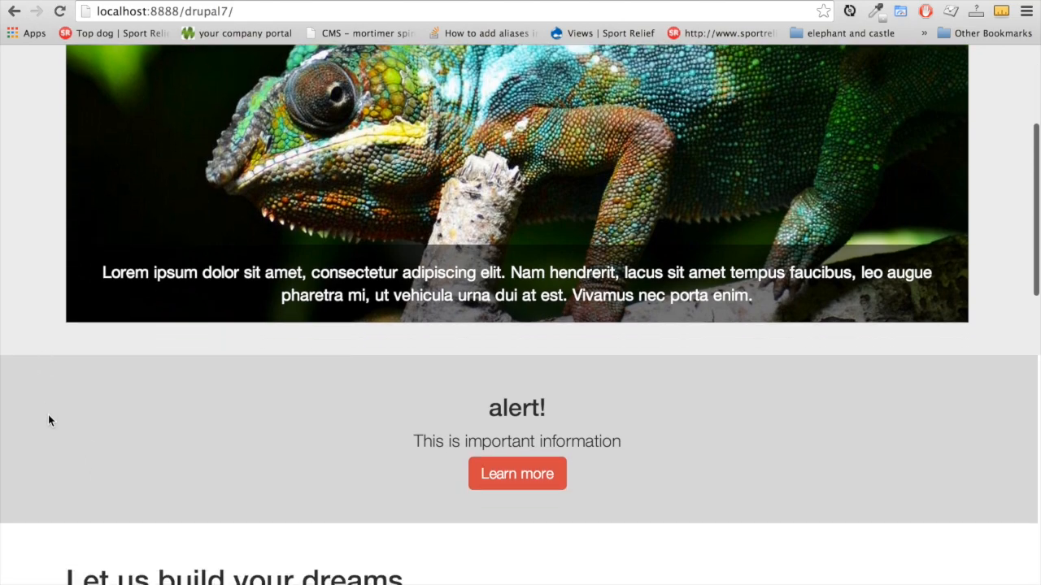
pyautogui.scroll(-10, 58, 491)
pyautogui.scroll(15, 122, 530)
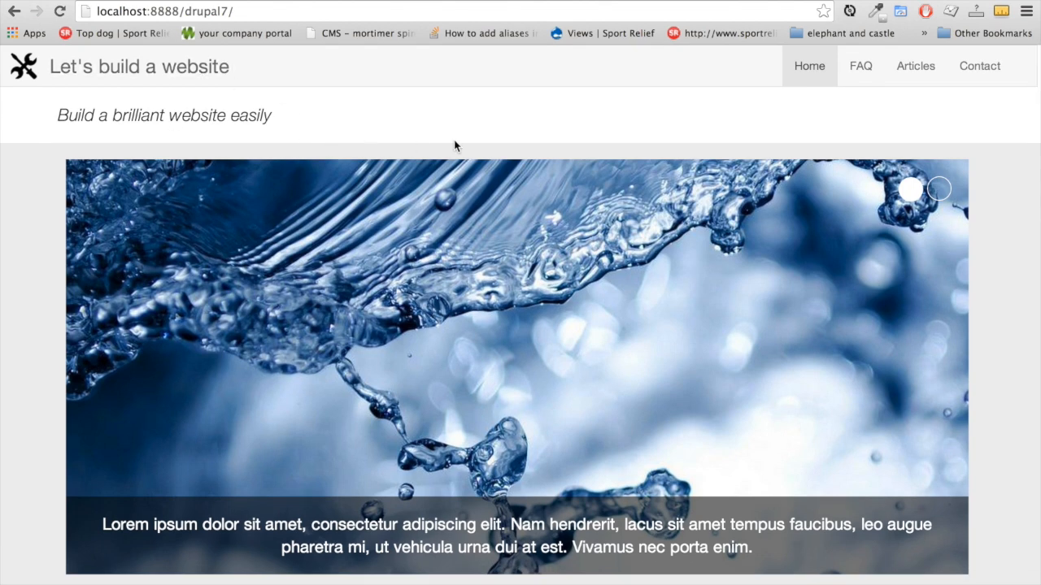
pyautogui.scroll(-5, 52, 208)
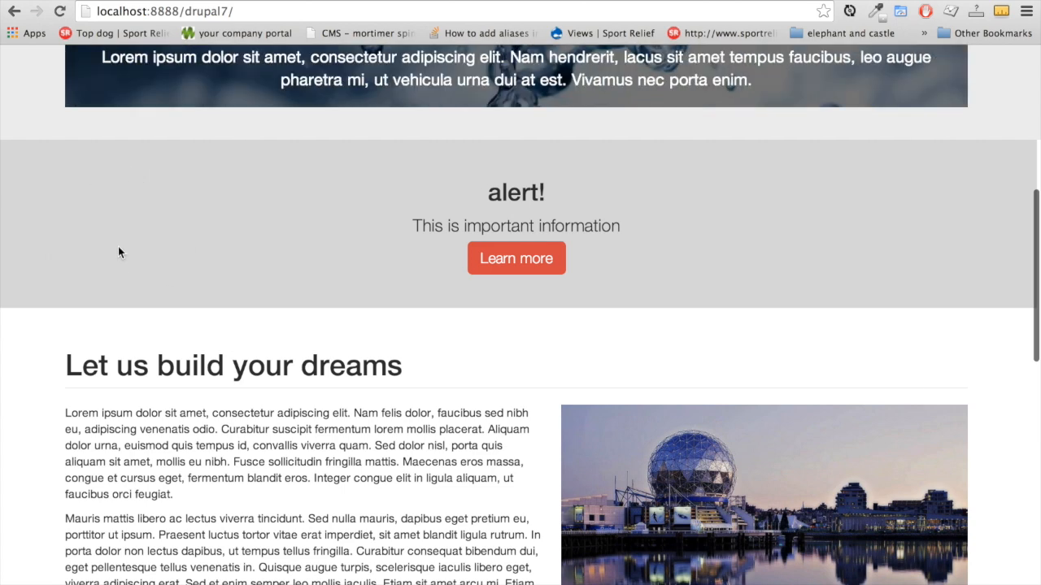
pyautogui.scroll(2, 118, 246)
pyautogui.scroll(4, 23, 120)
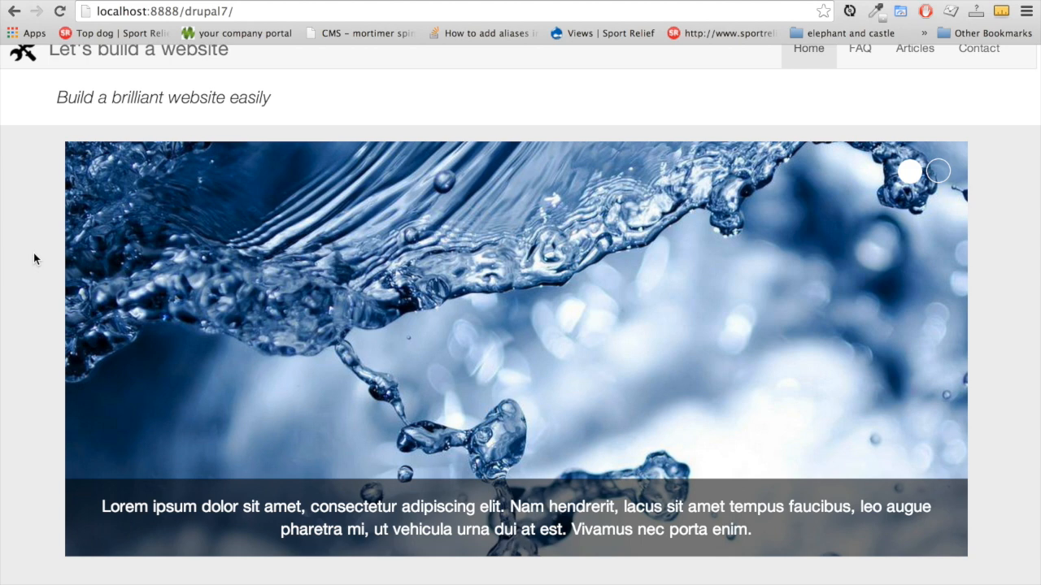
# Open the FAQ page and browse questions like 'How quickly will I receive my goods?'
pyautogui.click(860, 50)
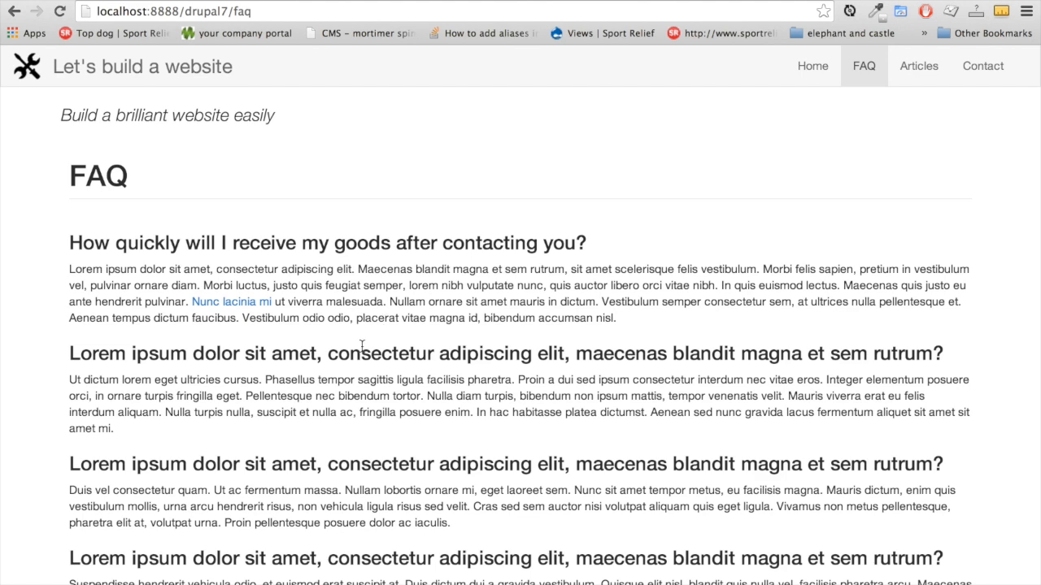
pyautogui.scroll(-3, 361, 346)
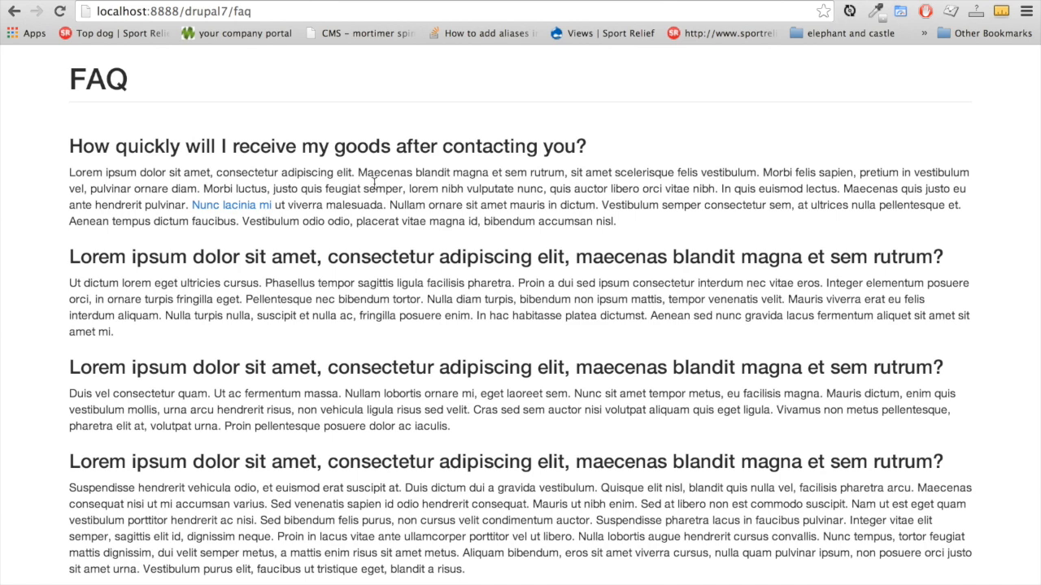
pyautogui.scroll(3, 552, 268)
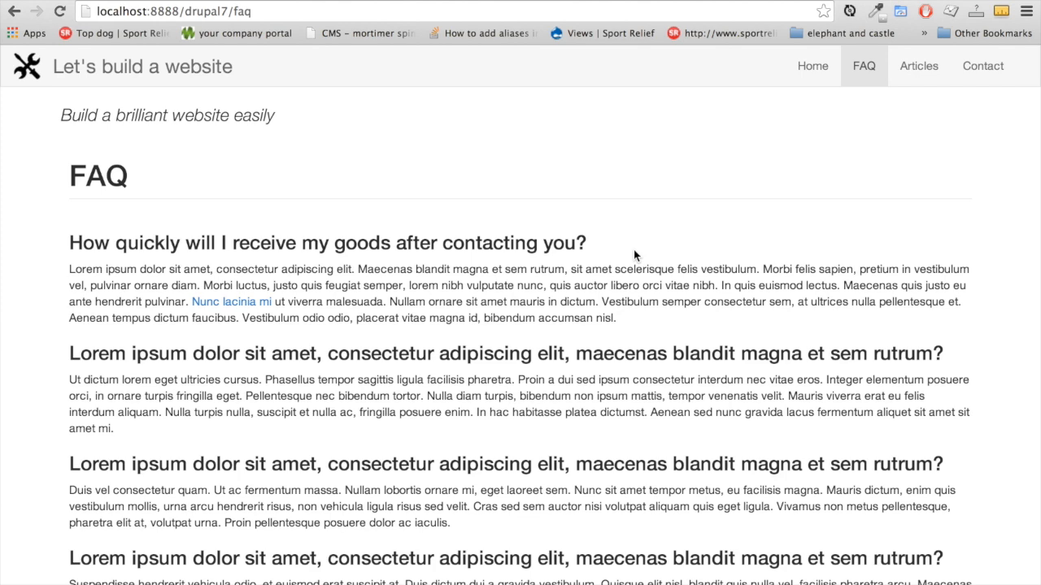
pyautogui.scroll(2, 635, 255)
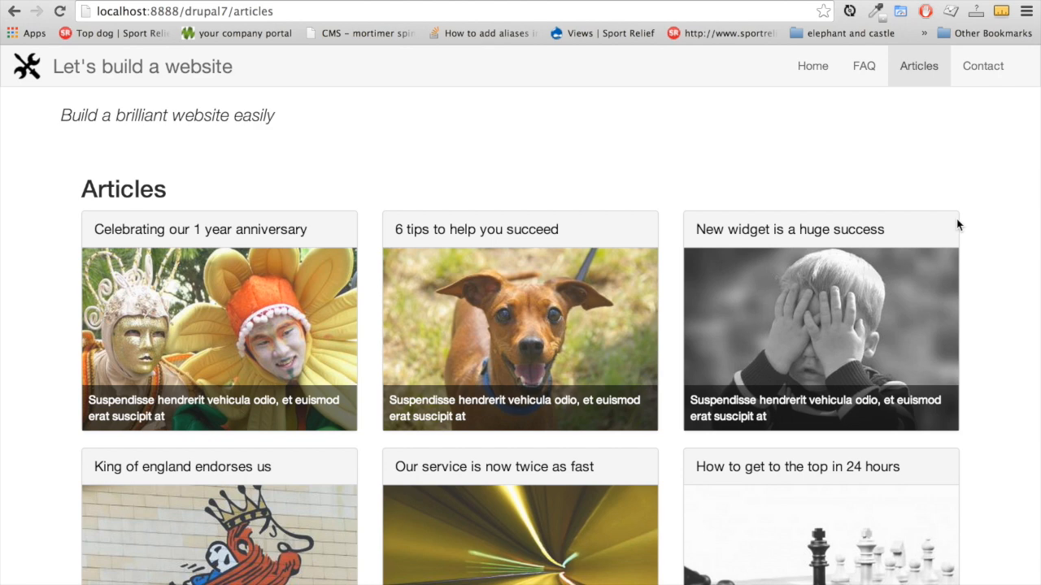
# Open the 'Celebrating our 1 year anniversary' article from the Articles listing
pyautogui.scroll(-5, 956, 219)
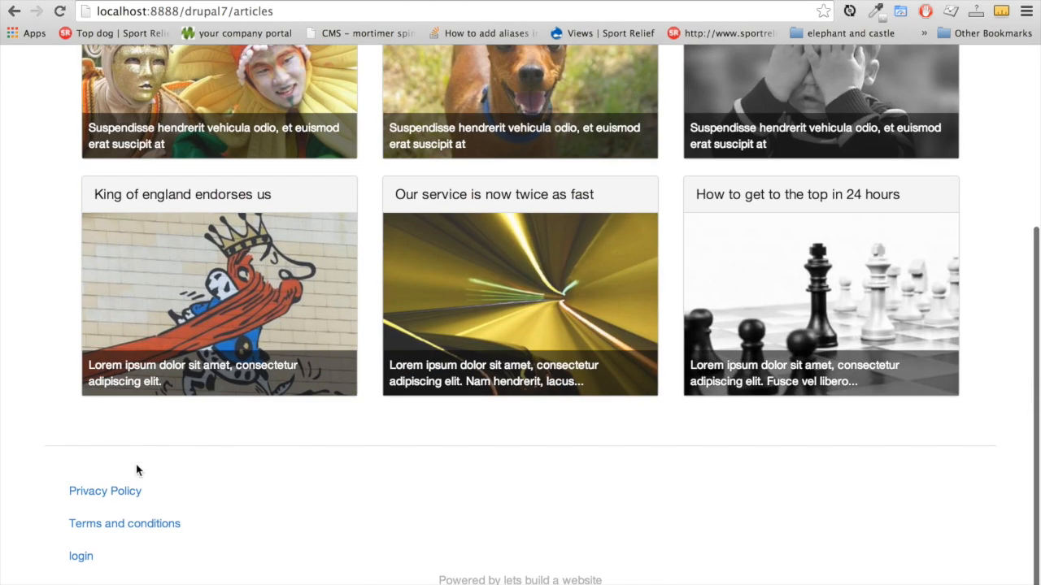
pyautogui.scroll(5, 376, 456)
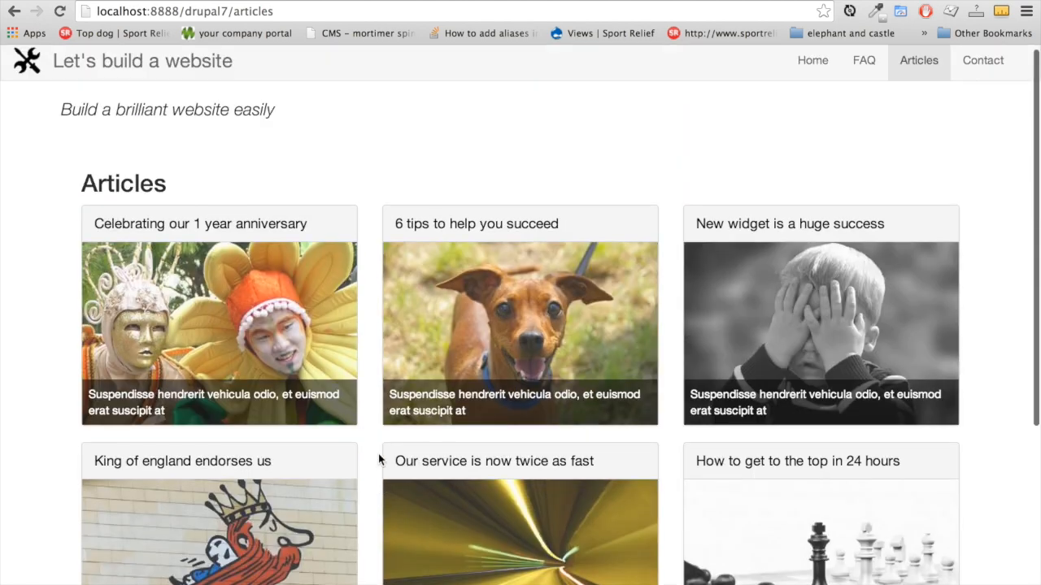
pyautogui.scroll(-2, 471, 392)
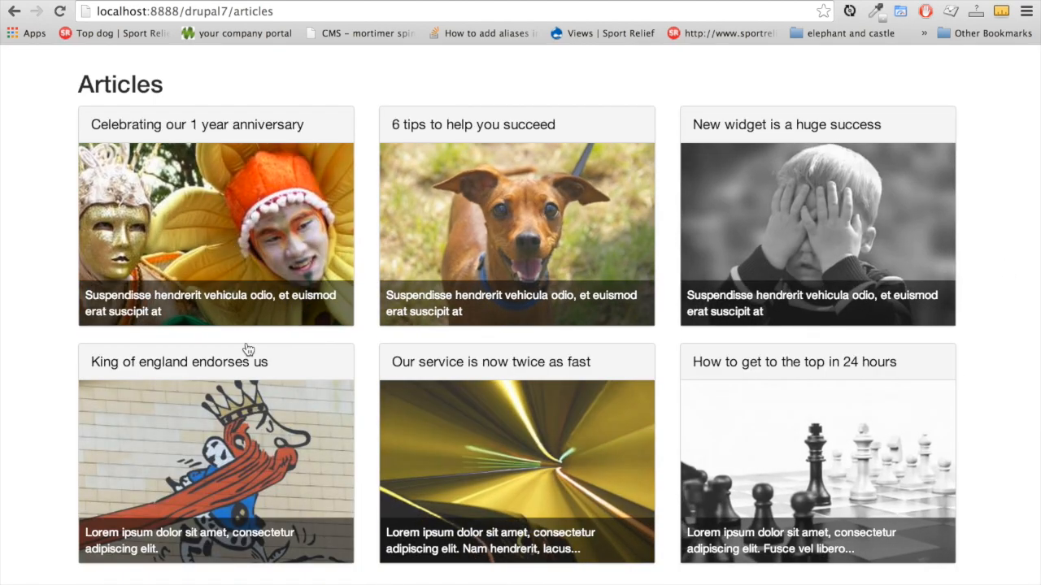
pyautogui.click(331, 313)
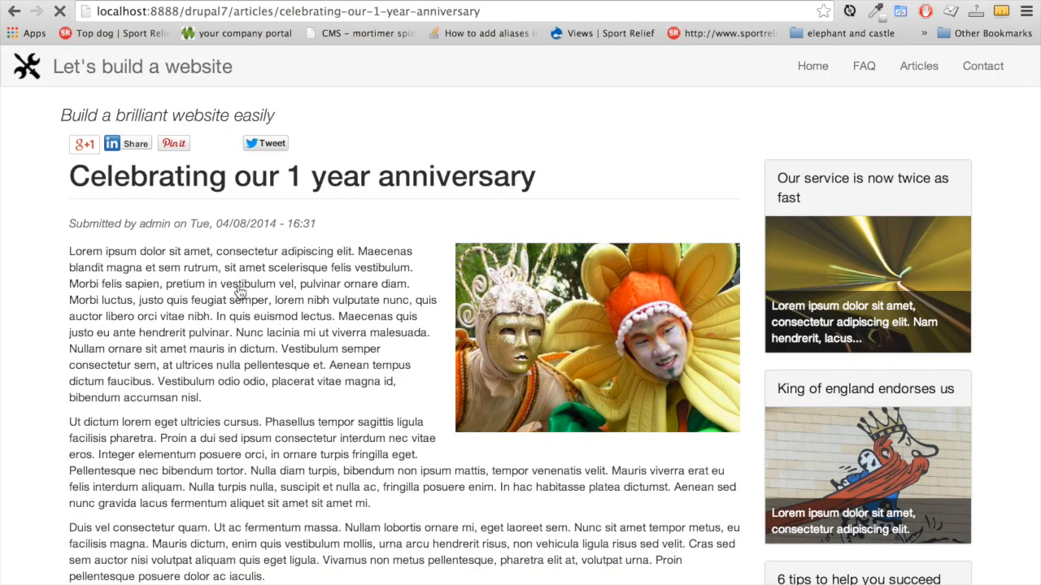
# Scroll through the anniversary article and its sidebar of related posts
pyautogui.scroll(-3, 332, 313)
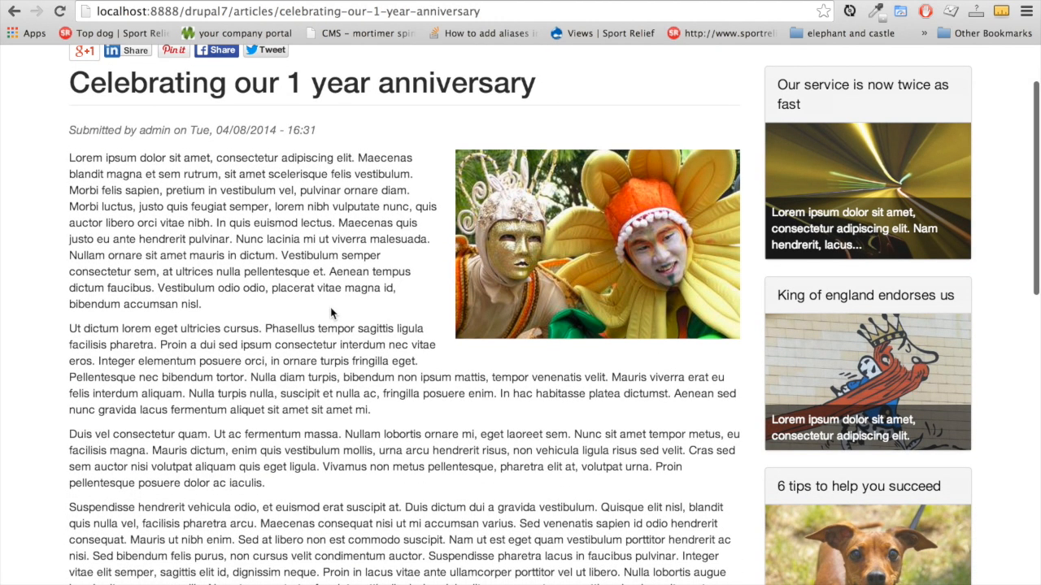
pyautogui.scroll(-1, 390, 309)
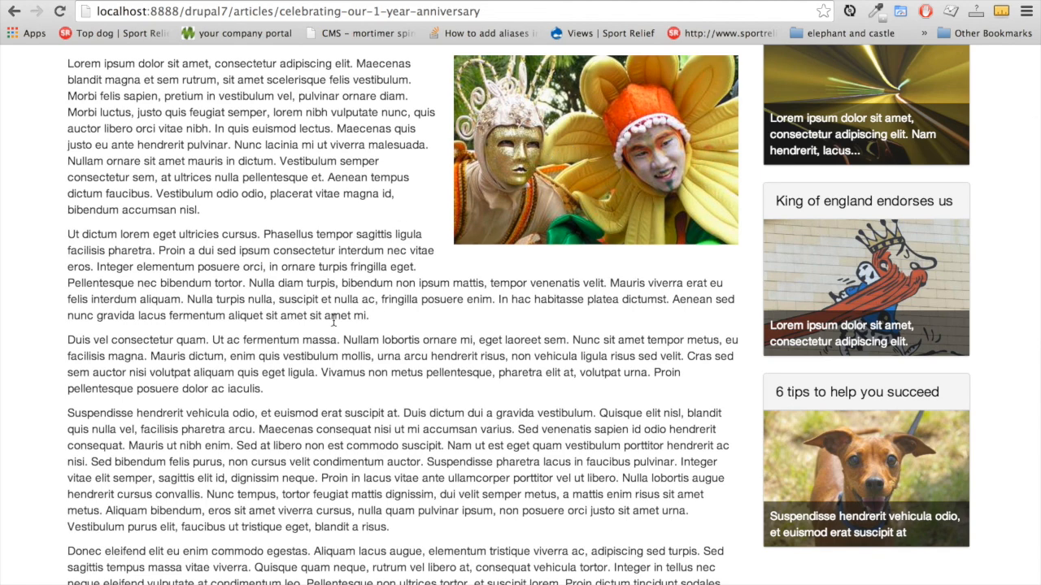
pyautogui.scroll(-1, 332, 321)
pyautogui.scroll(-5, 333, 321)
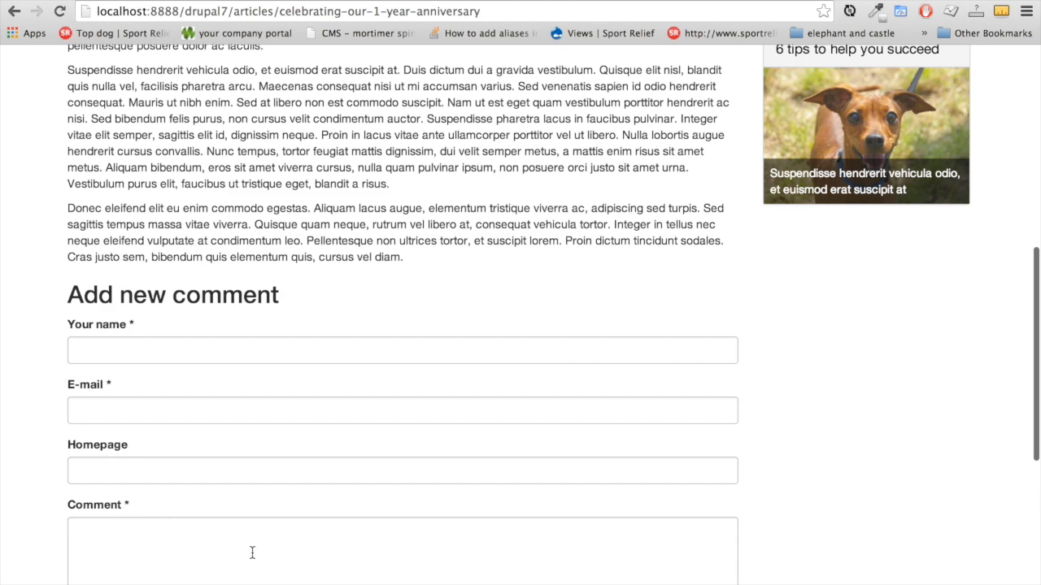
pyautogui.scroll(-2, 779, 413)
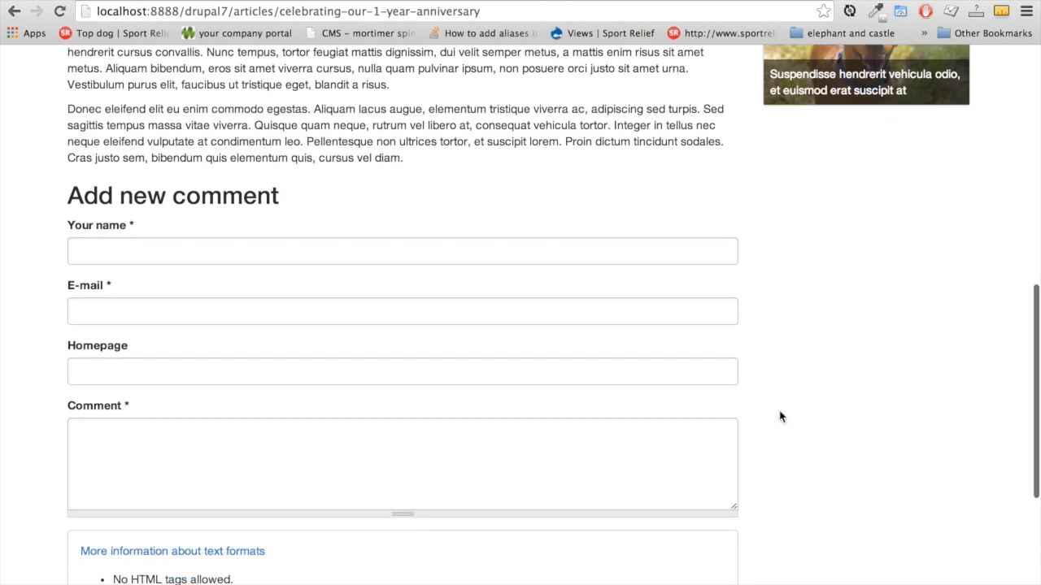
pyautogui.scroll(4, 779, 417)
pyautogui.scroll(2, 778, 417)
pyautogui.scroll(-3, 779, 366)
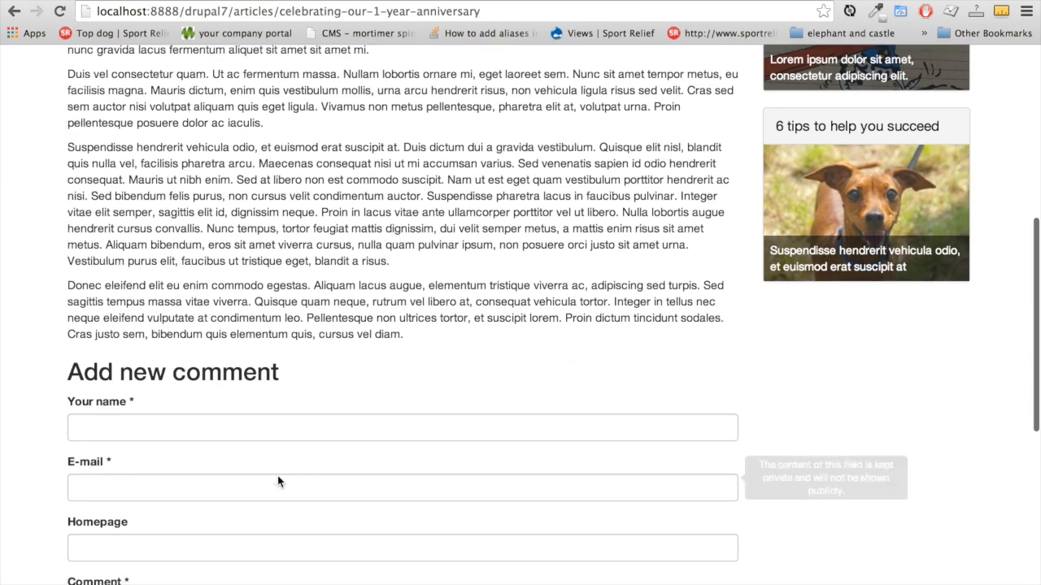
pyautogui.scroll(-5, 818, 423)
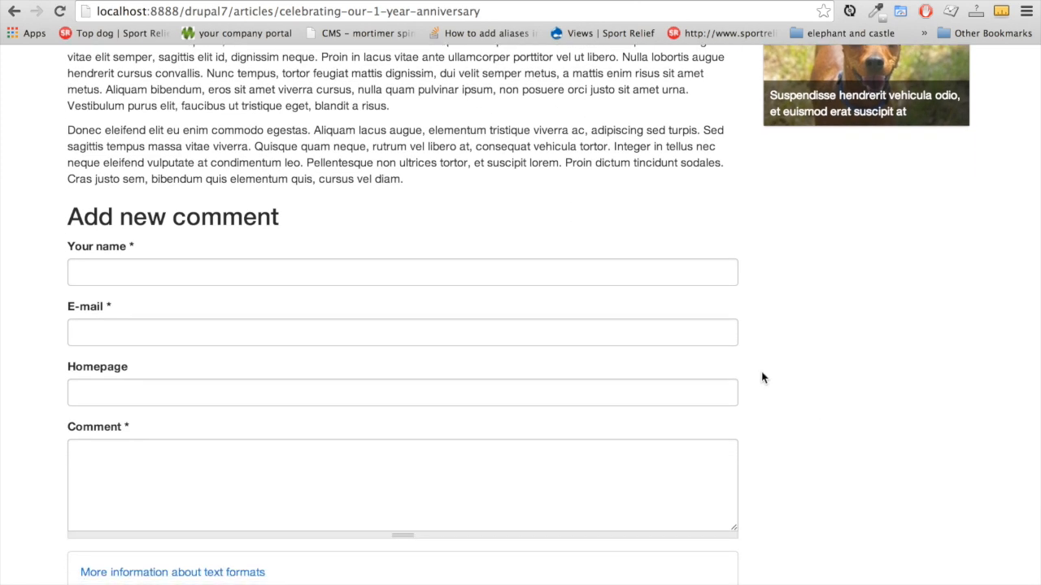
pyautogui.scroll(2, 838, 418)
pyautogui.scroll(12, 838, 418)
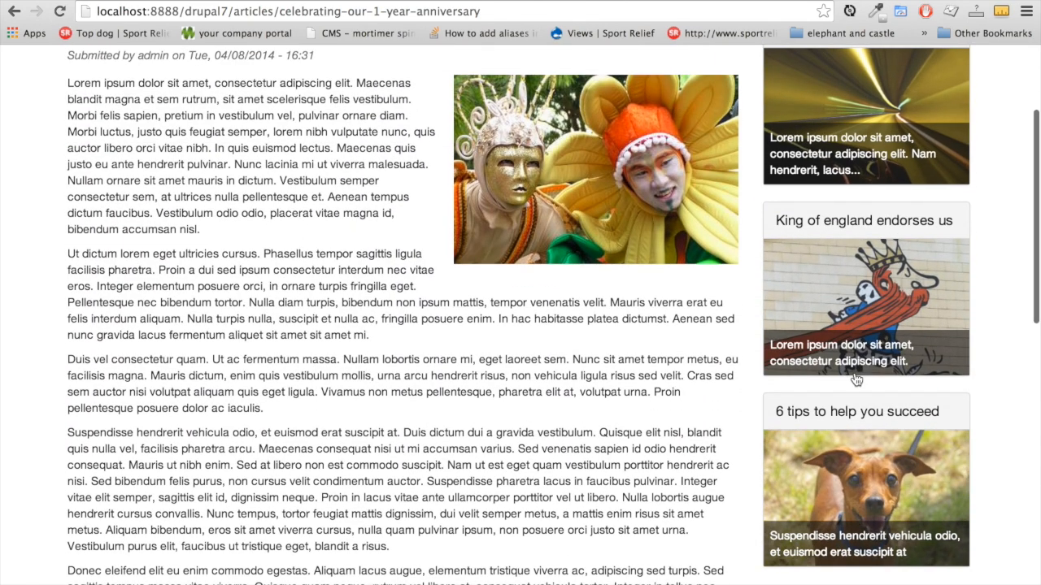
pyautogui.scroll(5, 663, 355)
# Go to the Contact page and scroll past the London map to the Email us form
pyautogui.click(981, 66)
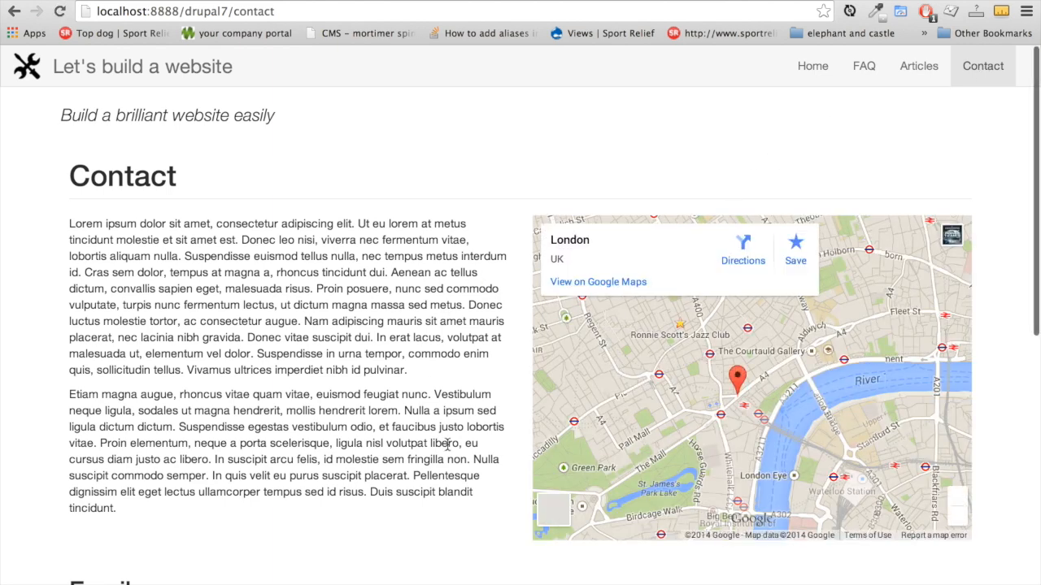
pyautogui.scroll(-3, 446, 444)
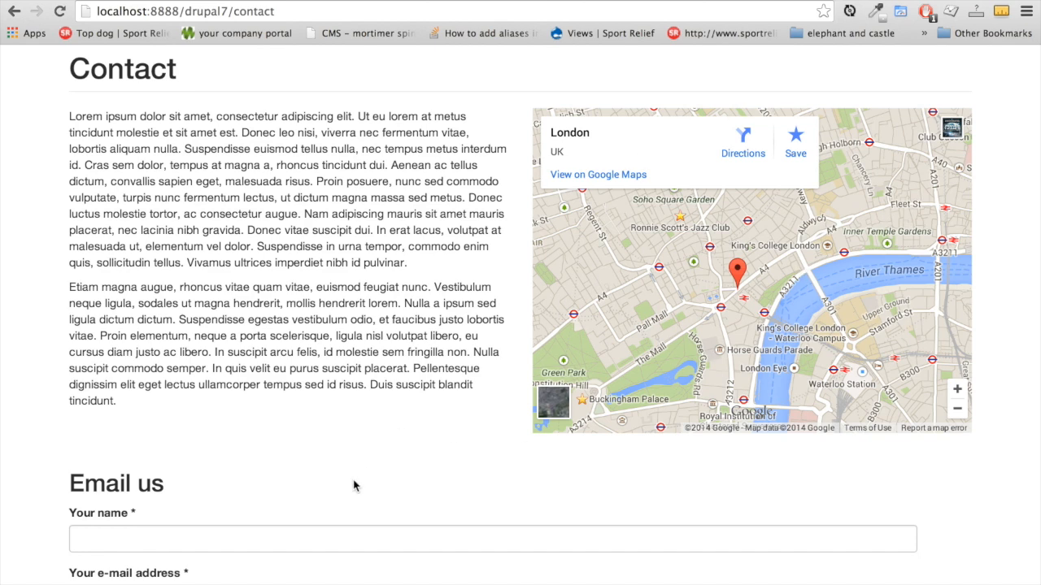
pyautogui.scroll(-5, 353, 483)
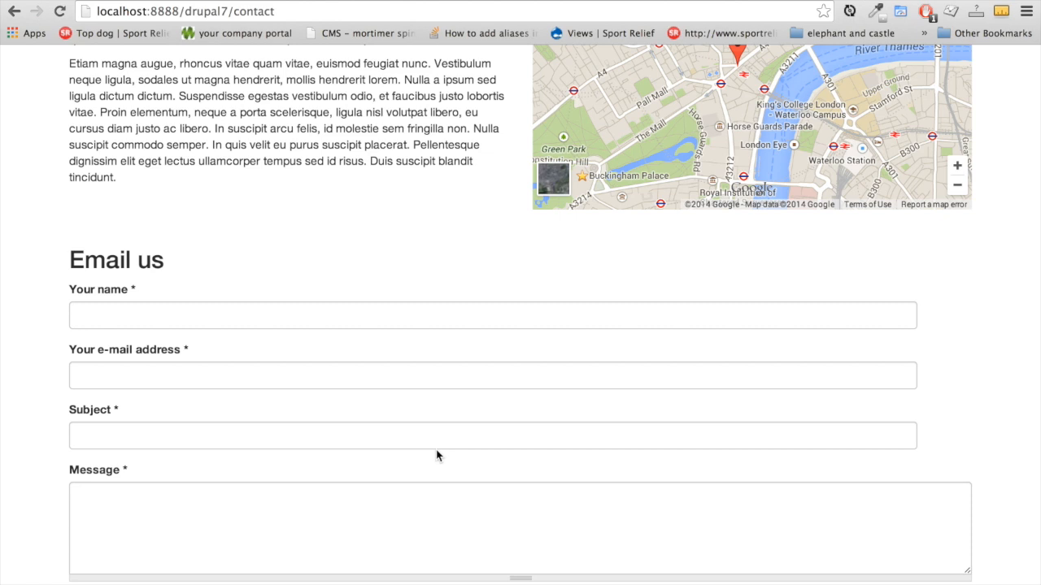
pyautogui.scroll(-2, 436, 455)
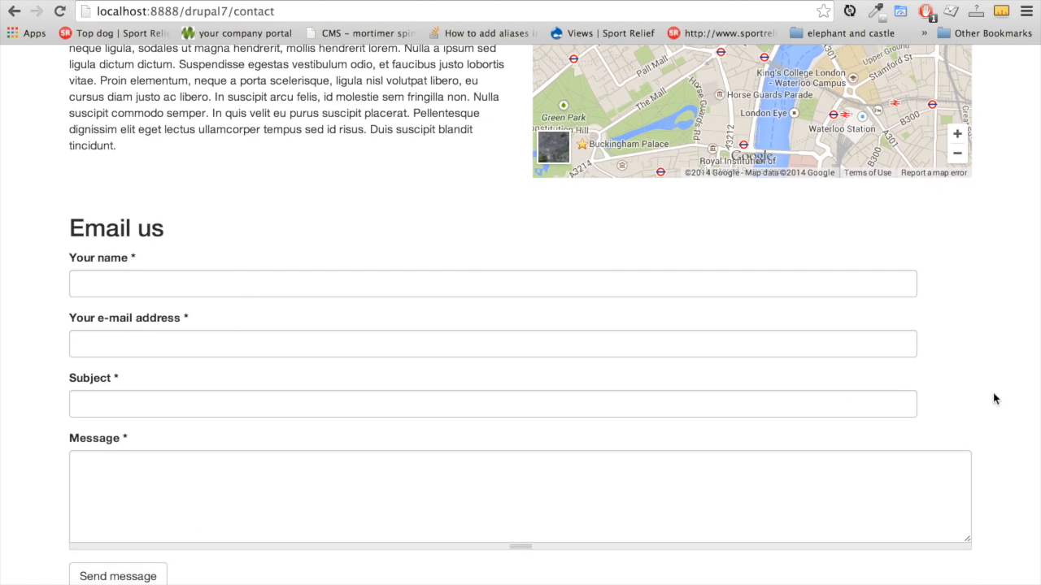
pyautogui.scroll(4, 993, 392)
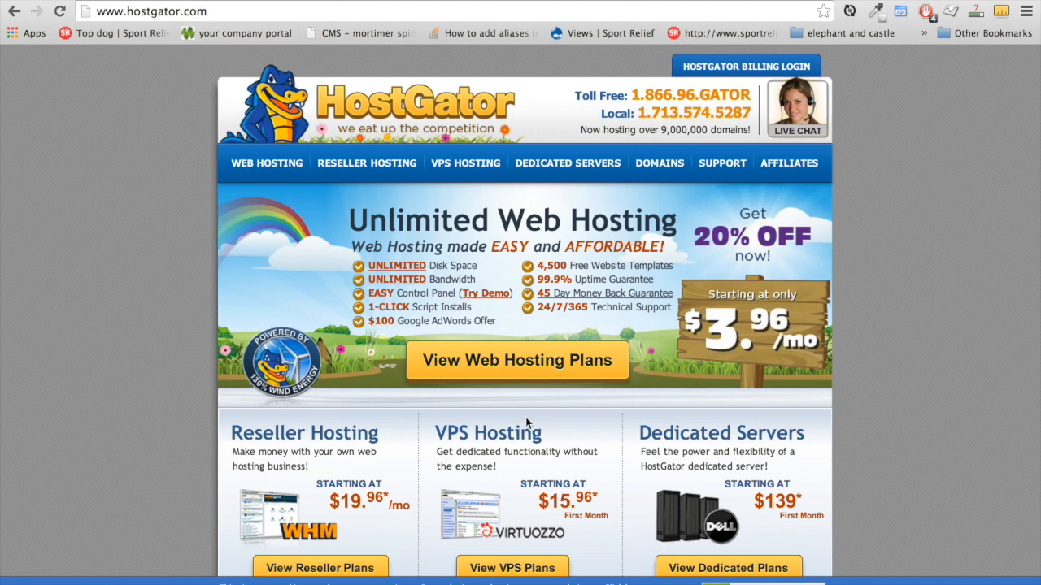
# Order the Hatchling plan with Monthly billing at $7.16/mo from the web hosting plans
pyautogui.scroll(-2, 566, 394)
pyautogui.scroll(2, 566, 395)
pyautogui.click(271, 165)
pyautogui.scroll(-3, 263, 412)
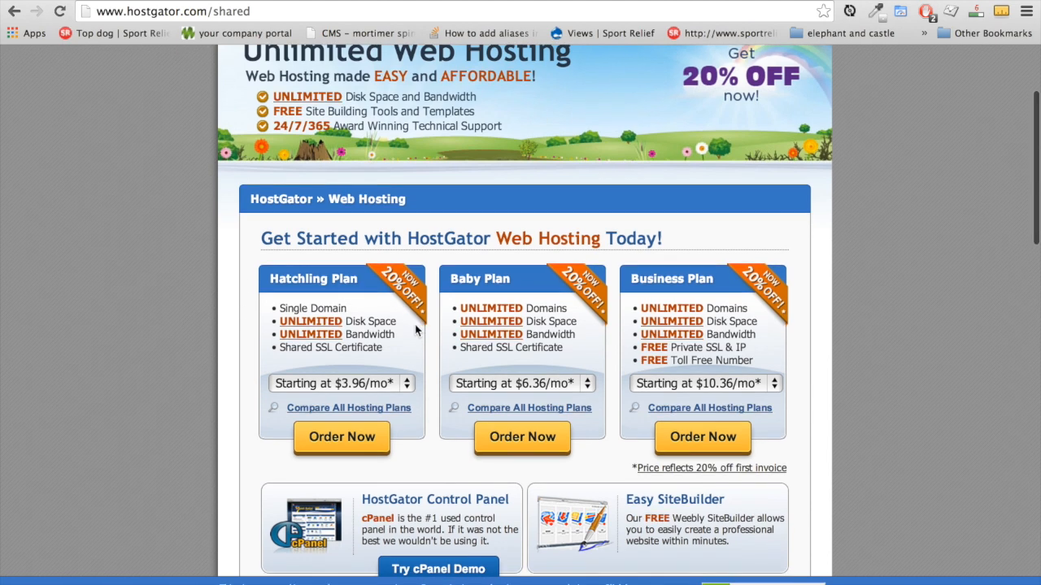
pyautogui.scroll(-2, 413, 325)
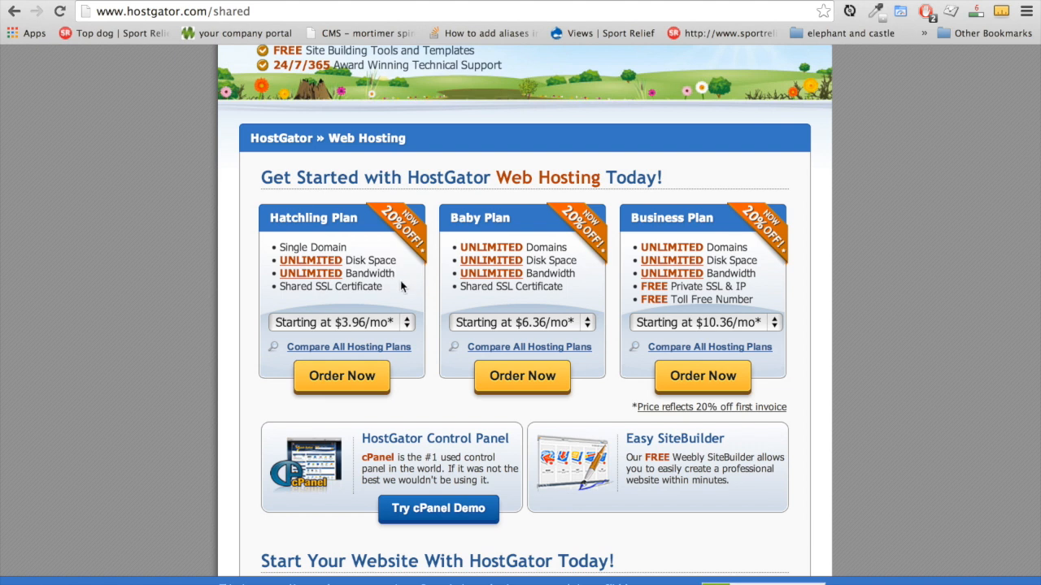
pyautogui.click(407, 323)
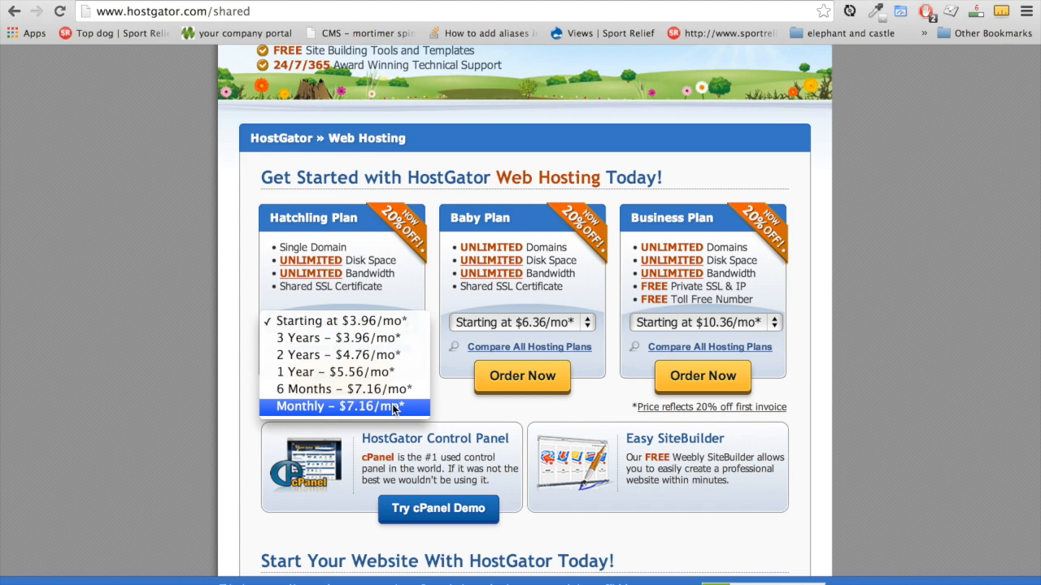
pyautogui.click(398, 406)
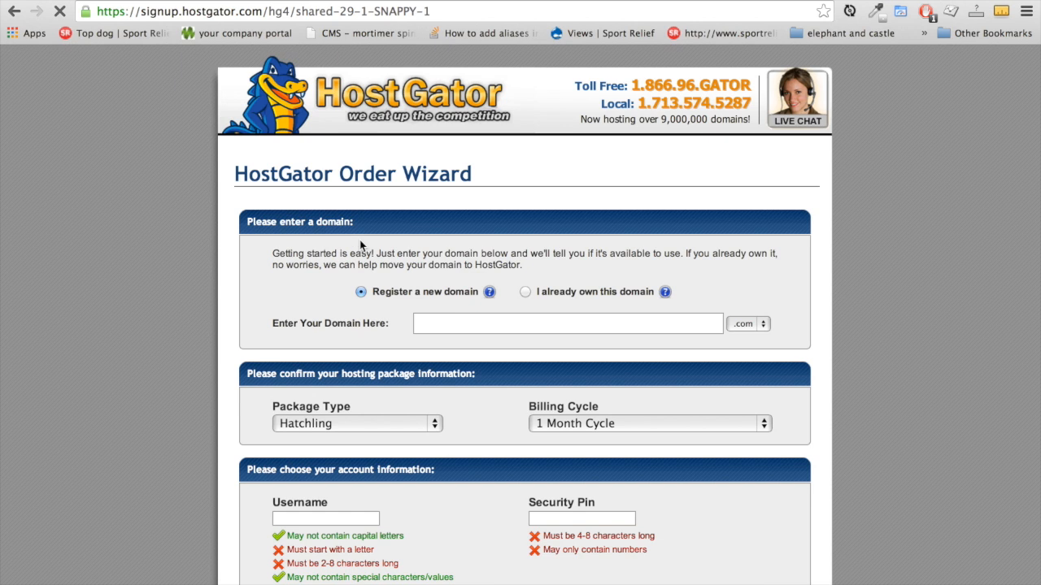
# Register the new domain 'letsbulldabusiness' with the .net extension
pyautogui.click(450, 326)
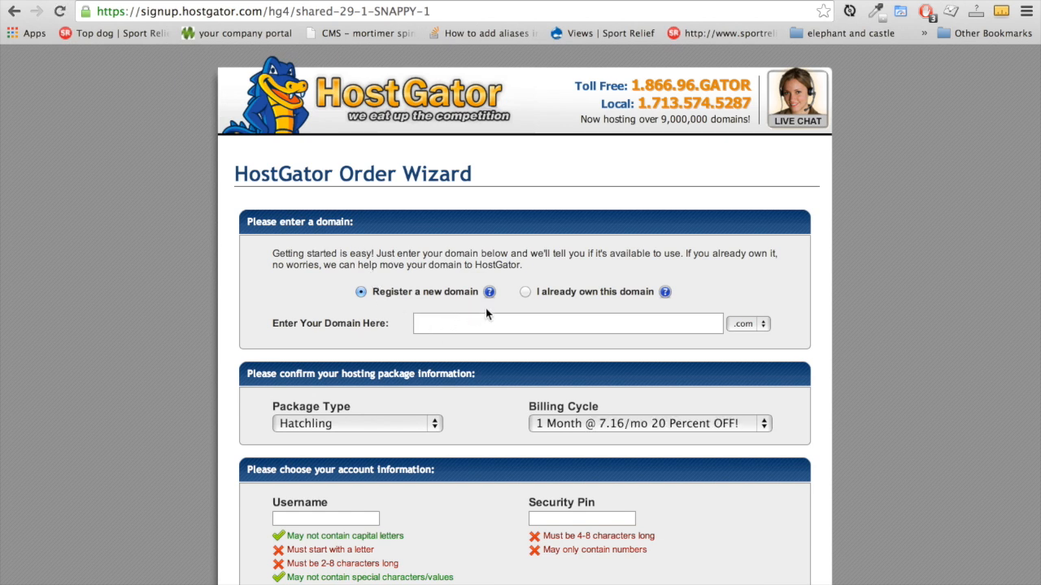
pyautogui.click(526, 295)
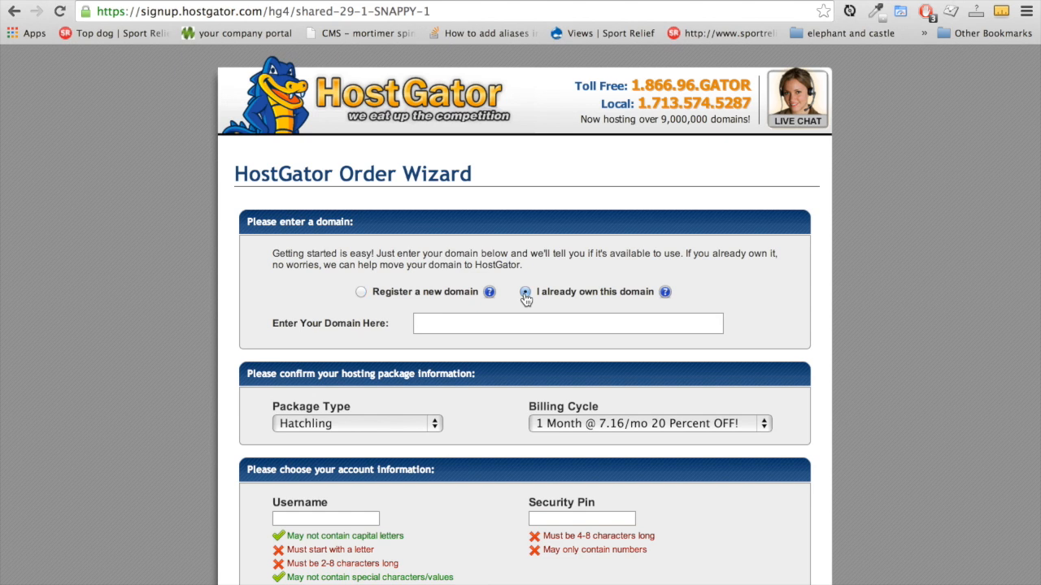
pyautogui.click(360, 292)
pyautogui.write('letsbul')
pyautogui.write('ldabusiness')
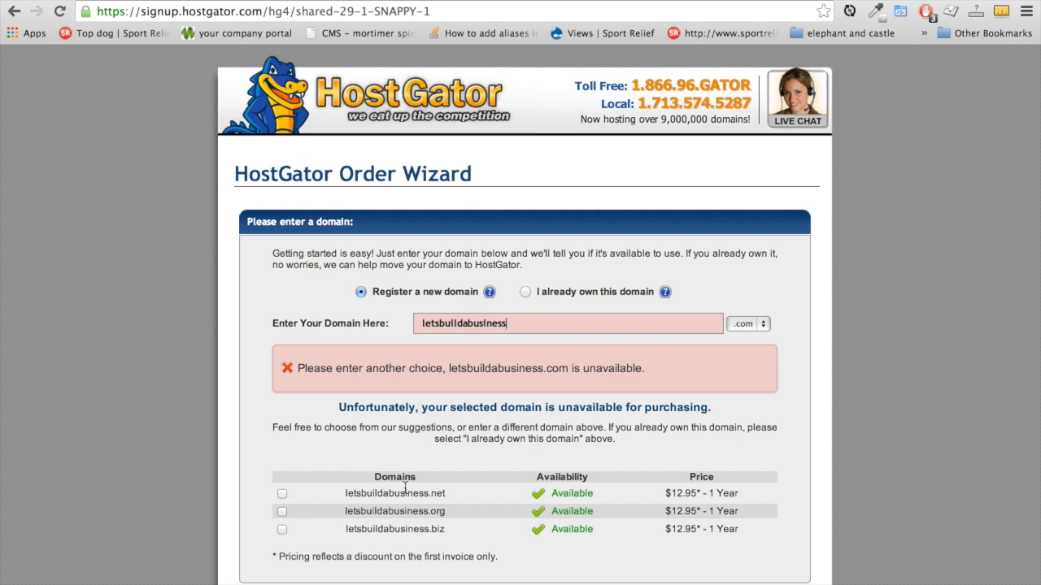
pyautogui.click(763, 323)
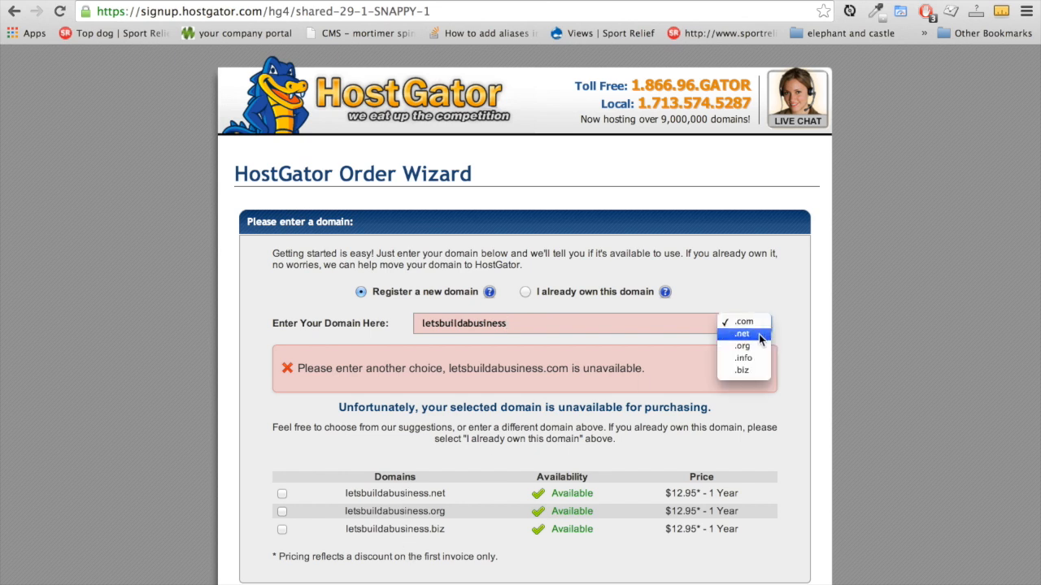
pyautogui.click(759, 334)
# Remove domain privacy protection, SiteLock and CodeGuard add-ons from the order
pyautogui.scroll(-3, 595, 423)
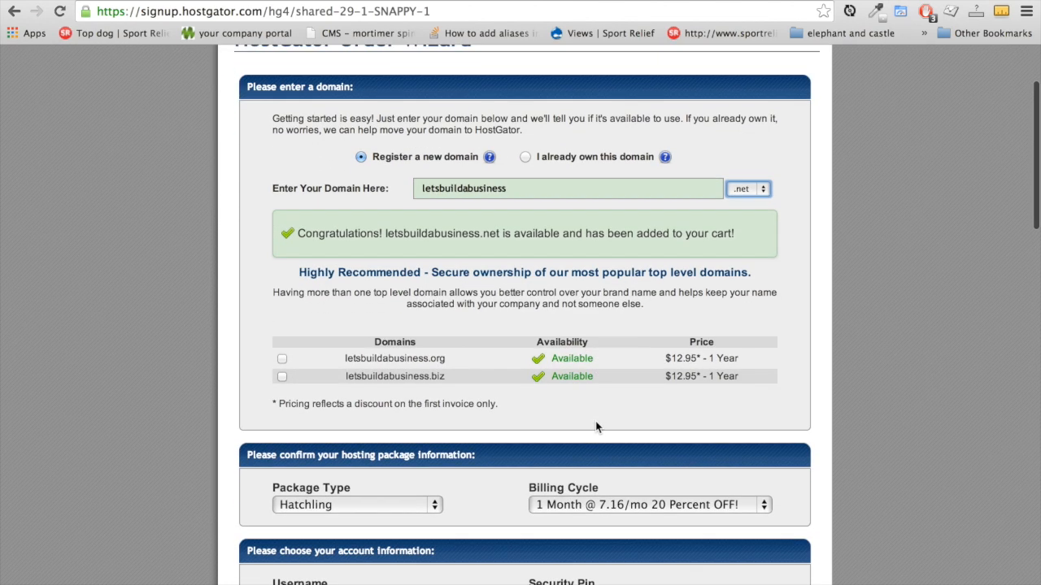
pyautogui.scroll(-2, 595, 421)
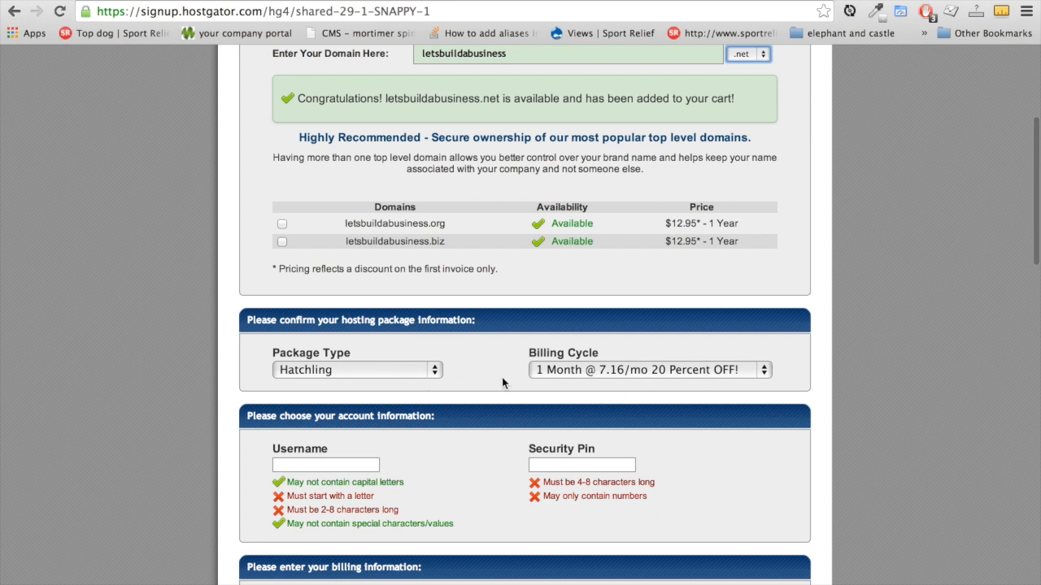
pyautogui.scroll(-2, 500, 378)
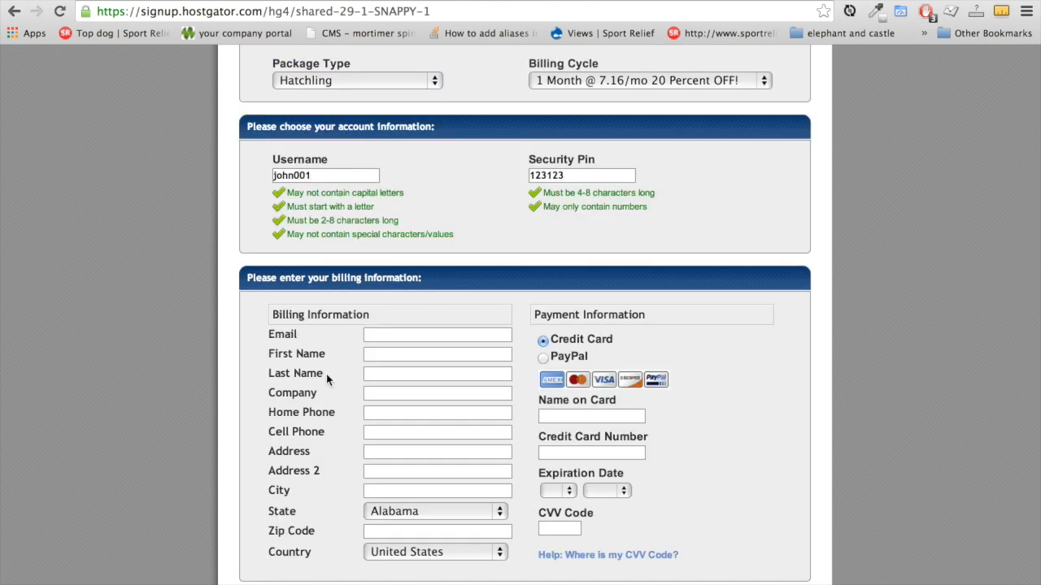
pyautogui.scroll(-2, 326, 445)
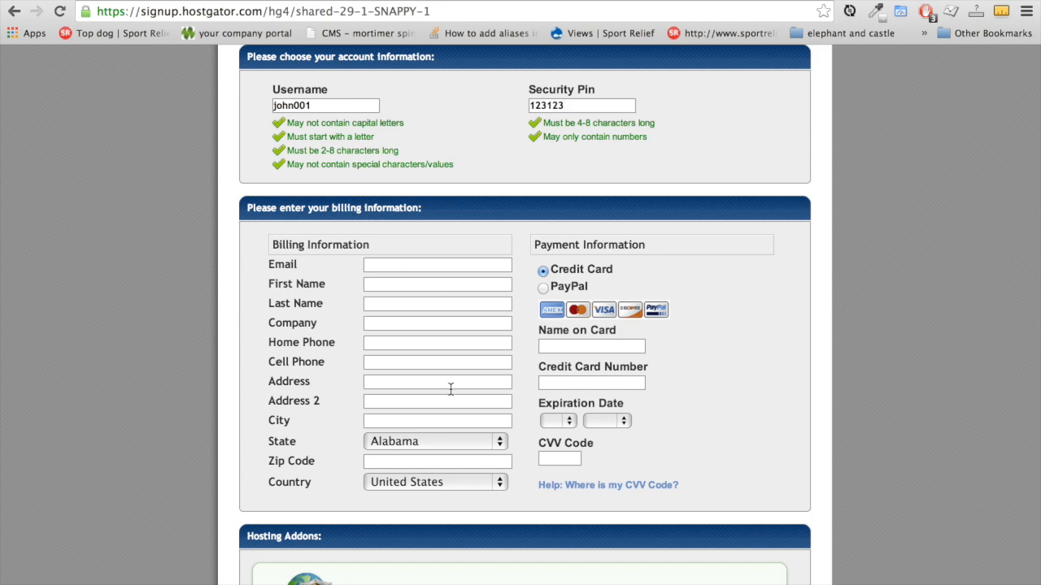
pyautogui.scroll(-3, 486, 508)
pyautogui.scroll(-10, 486, 508)
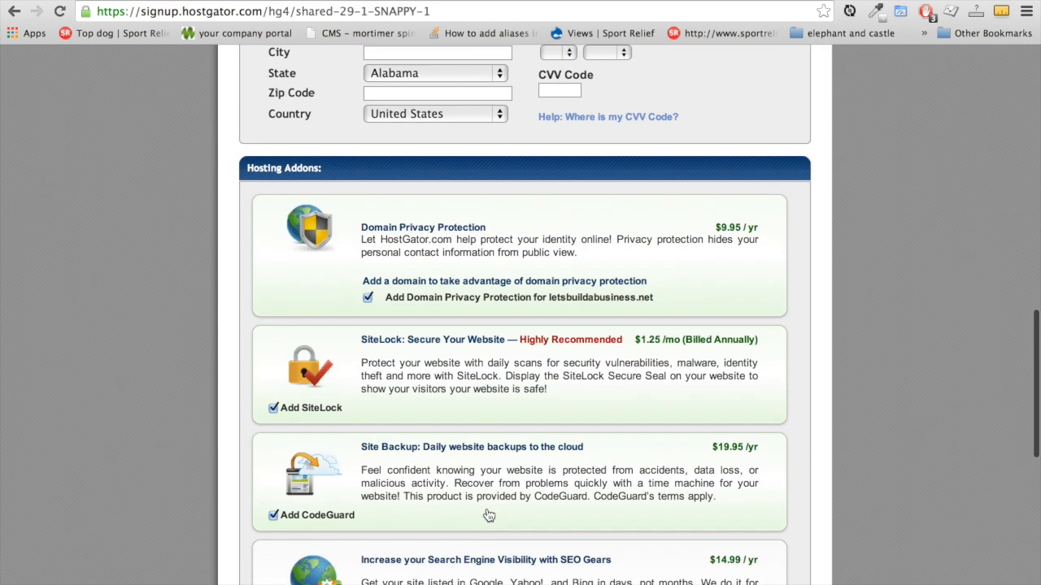
pyautogui.scroll(-1, 488, 515)
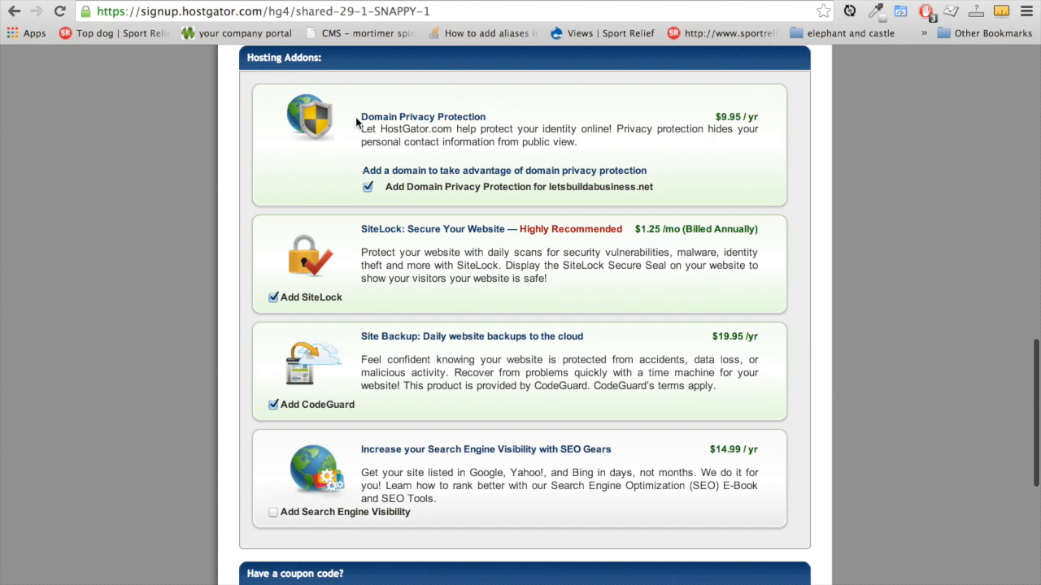
pyautogui.click(367, 188)
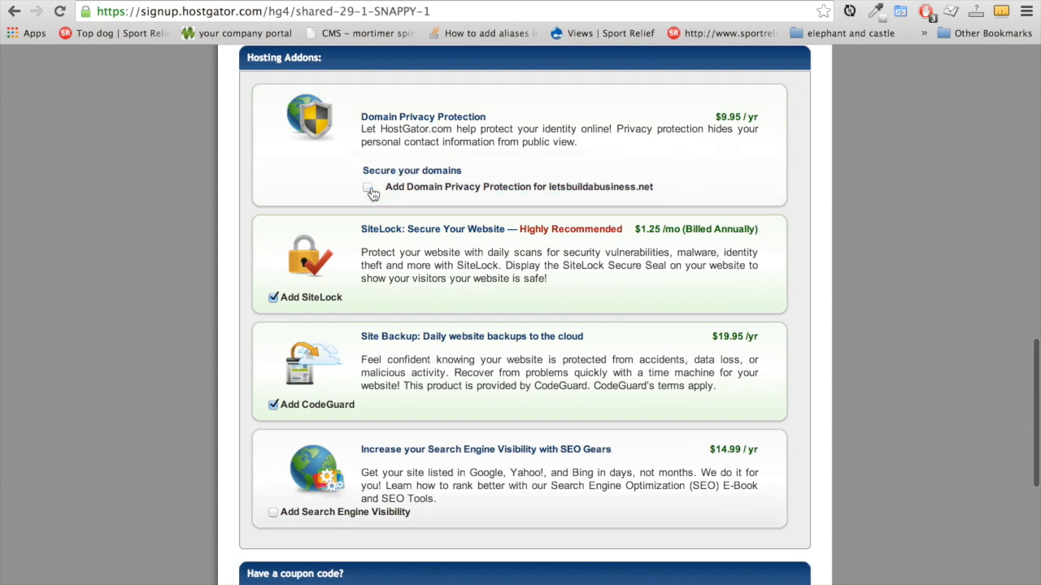
pyautogui.click(274, 299)
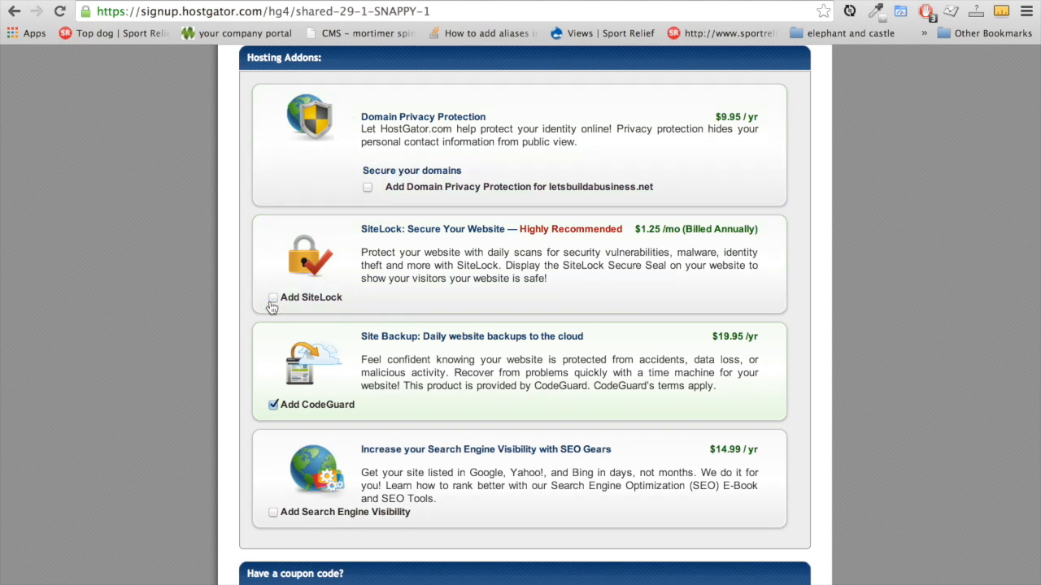
pyautogui.click(273, 405)
pyautogui.scroll(-10, 417, 235)
pyautogui.scroll(-2, 635, 469)
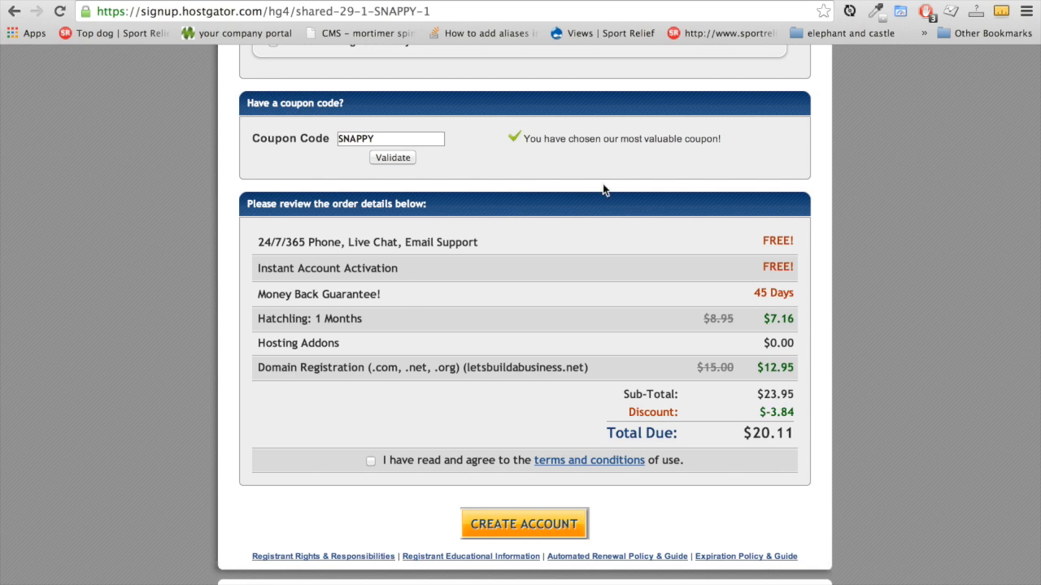
# Replace the SNAPPY coupon with 'letsbuildawebsite' and validate it, dropping the total to $12.96
pyautogui.click(407, 141)
pyautogui.moveTo(407, 141); pyautogui.dragTo(231, 127)
pyautogui.write('letsbuildawebsite')
pyautogui.click(385, 157)
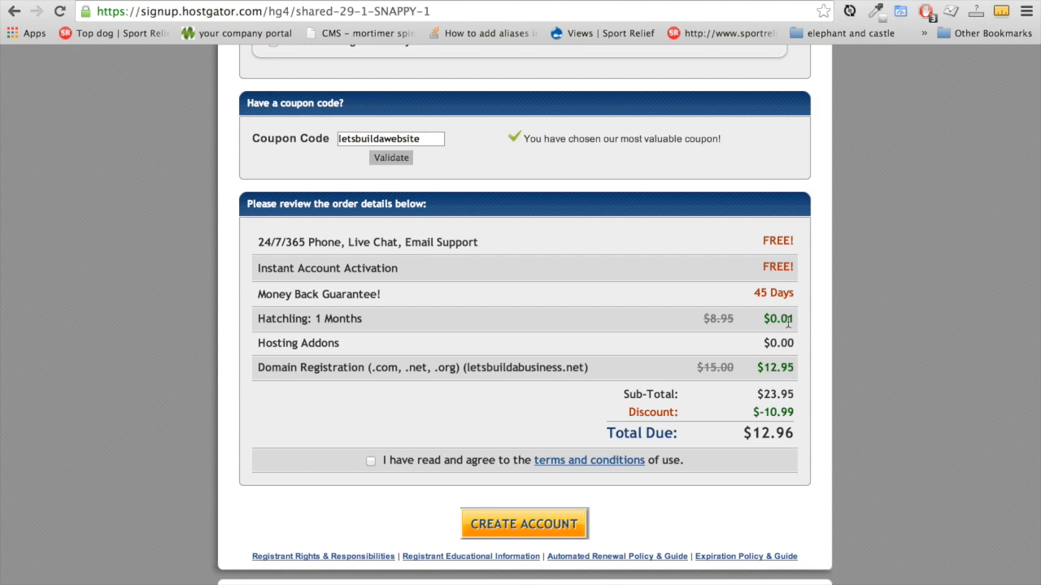
# Accept the terms and conditions and create the hosting account
pyautogui.scroll(-1, 801, 358)
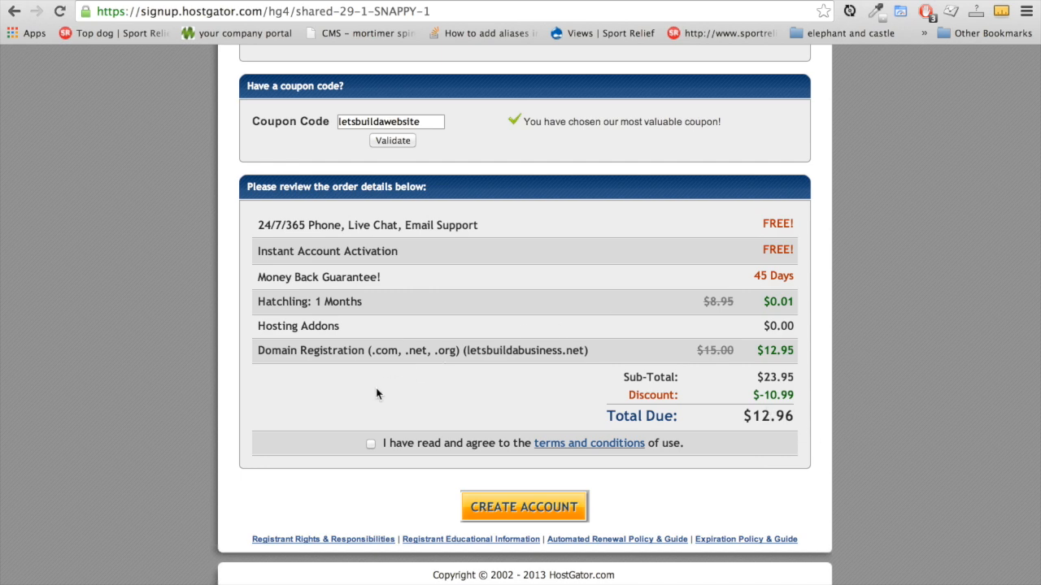
pyautogui.click(371, 445)
pyautogui.scroll(-1, 836, 427)
pyautogui.click(558, 512)
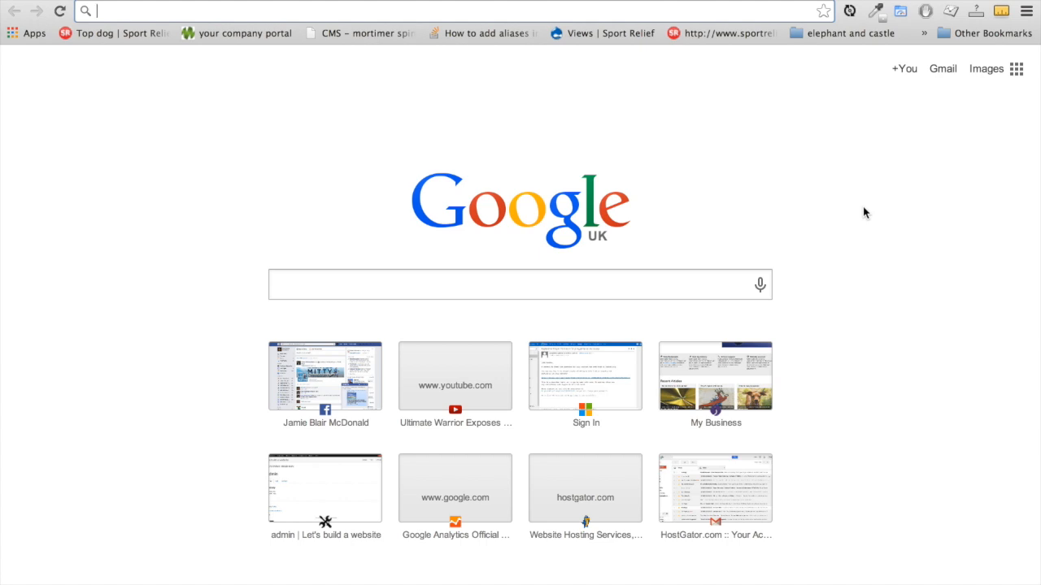
pyautogui.write('www.letsb')
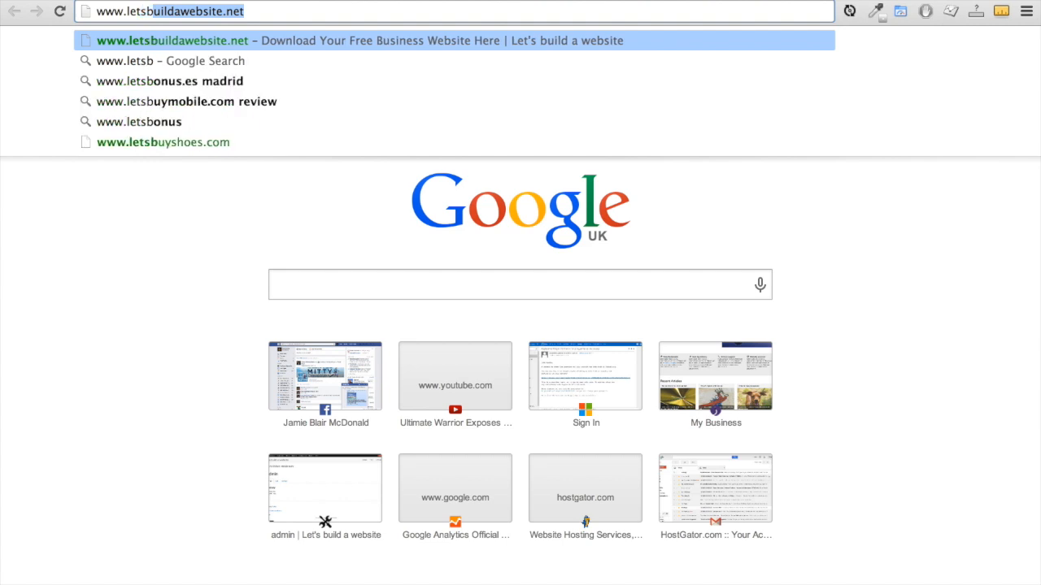
pyautogui.write('uildawebsite.net')
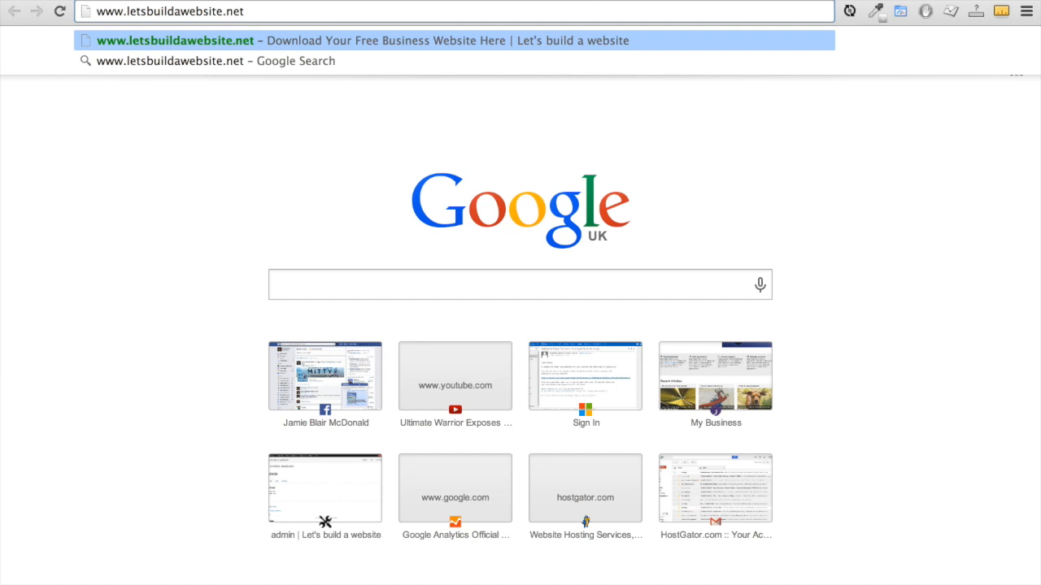
pyautogui.press('Return')
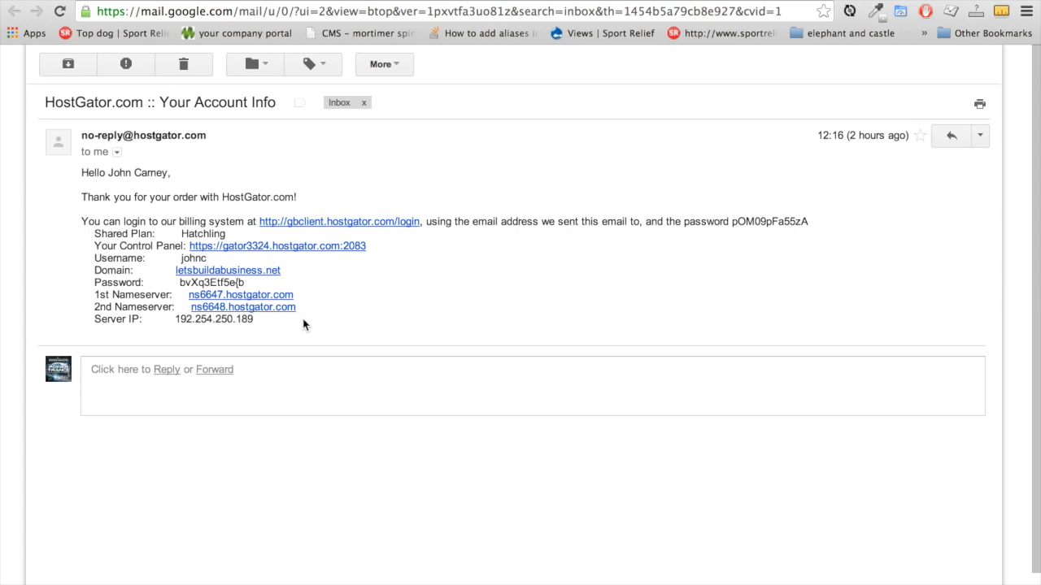
# Select the nameserver and server IP lines in the HostGator email and leave Gmail
pyautogui.moveTo(282, 318); pyautogui.dragTo(71, 223)
pyautogui.press('super+c')
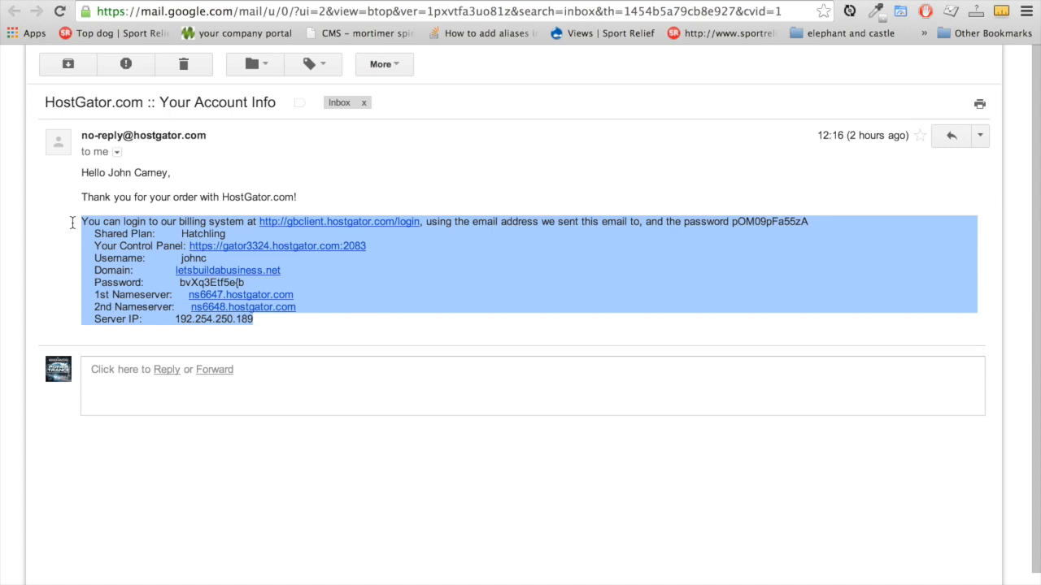
pyautogui.press('super+Tab')
pyautogui.press('super+Tab')
pyautogui.press('super+Tab')
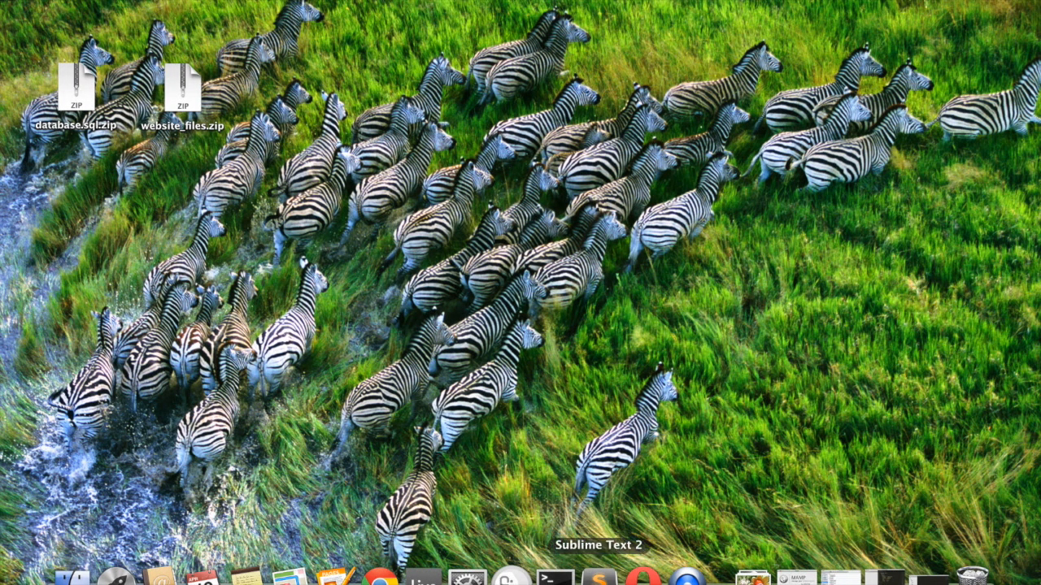
# Paste the HostGator account details into the empty Sublime Text 2 file
pyautogui.click(599, 577)
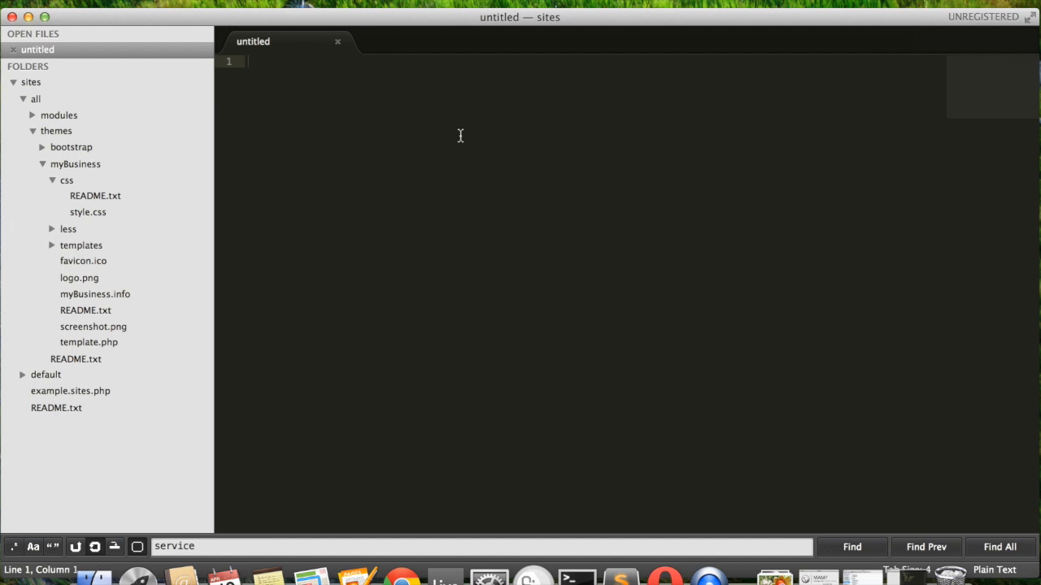
pyautogui.press('super+v')
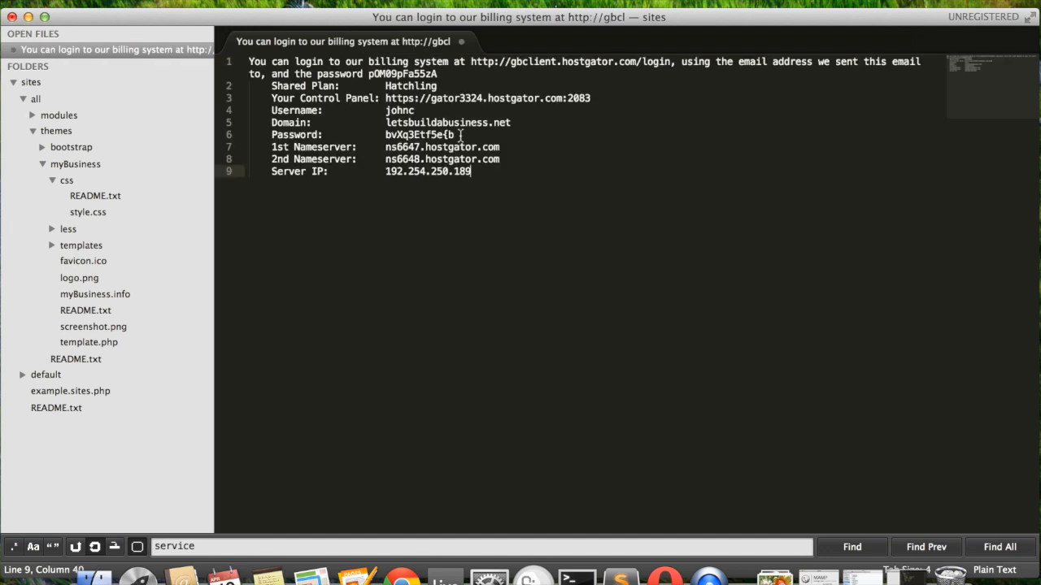
pyautogui.press('Return')
pyautogui.press('Return')
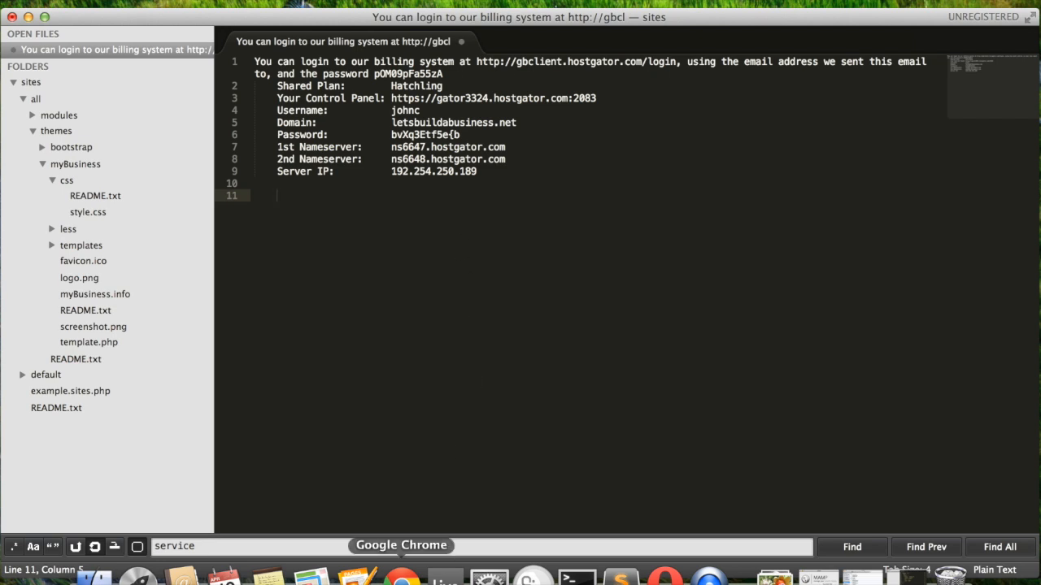
# Copy the control panel address from line 3 and return to the browser
pyautogui.click(401, 578)
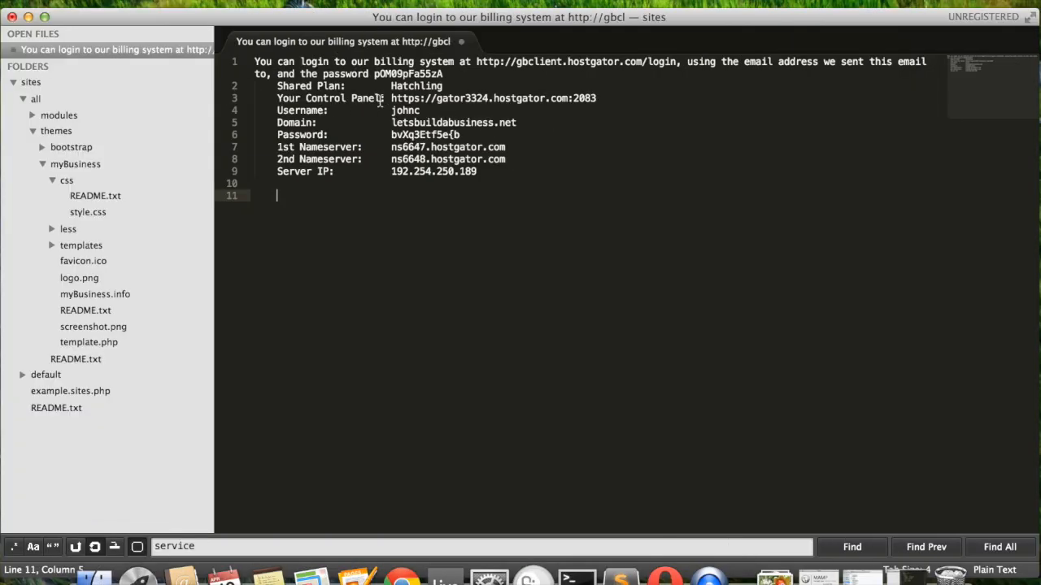
pyautogui.moveTo(391, 98); pyautogui.dragTo(598, 99)
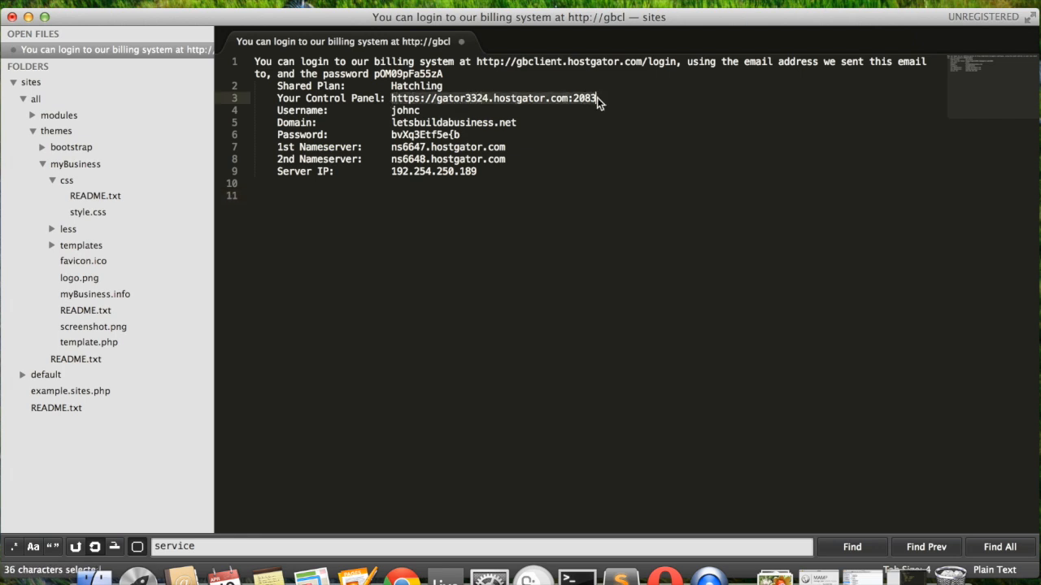
pyautogui.press('super+c')
pyautogui.press('super+Tab')
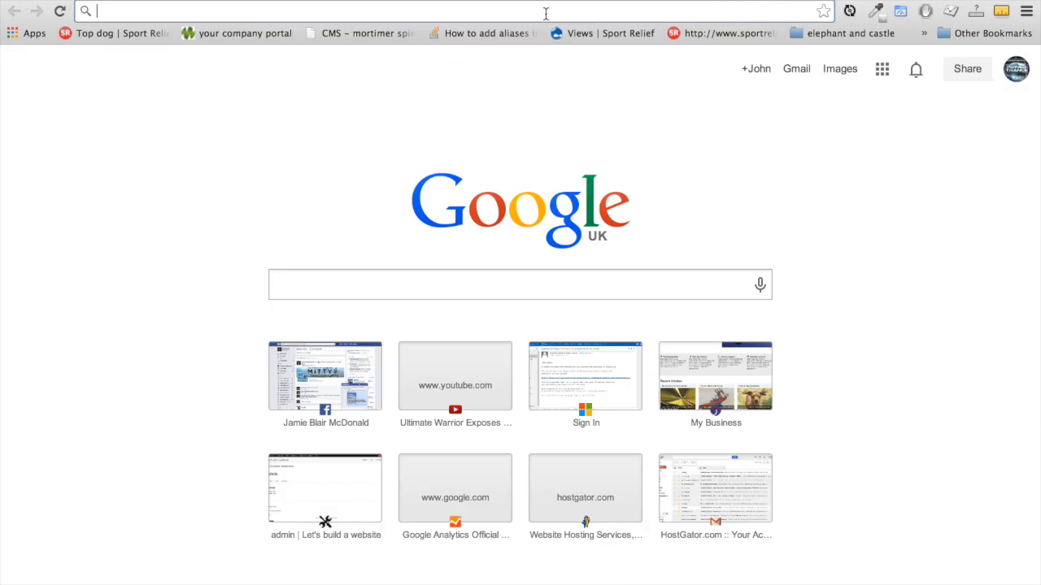
# Load the cPanel login page from the pasted control panel address
pyautogui.click(545, 13)
pyautogui.press('super+v')
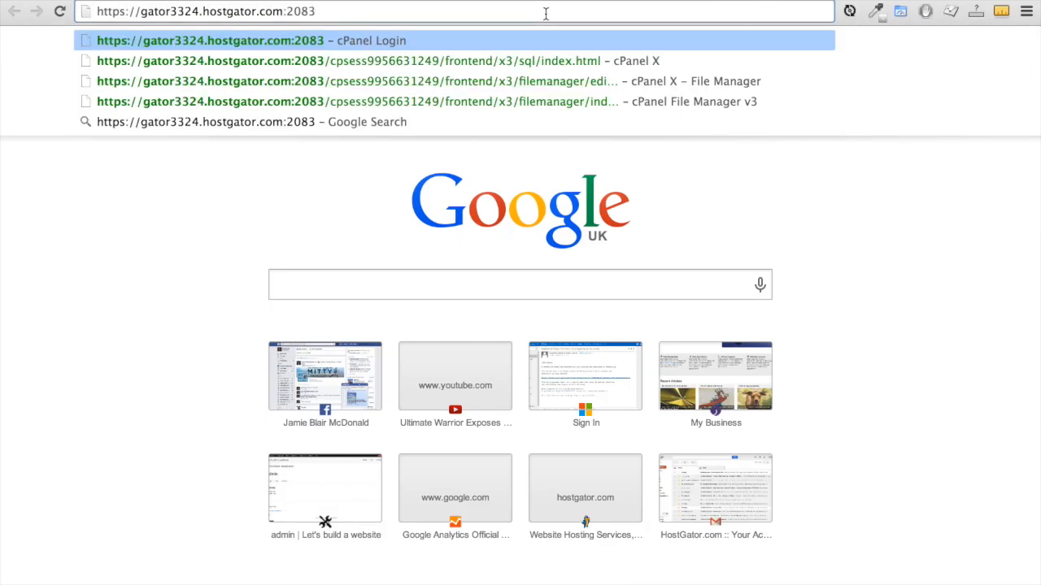
pyautogui.press('Return')
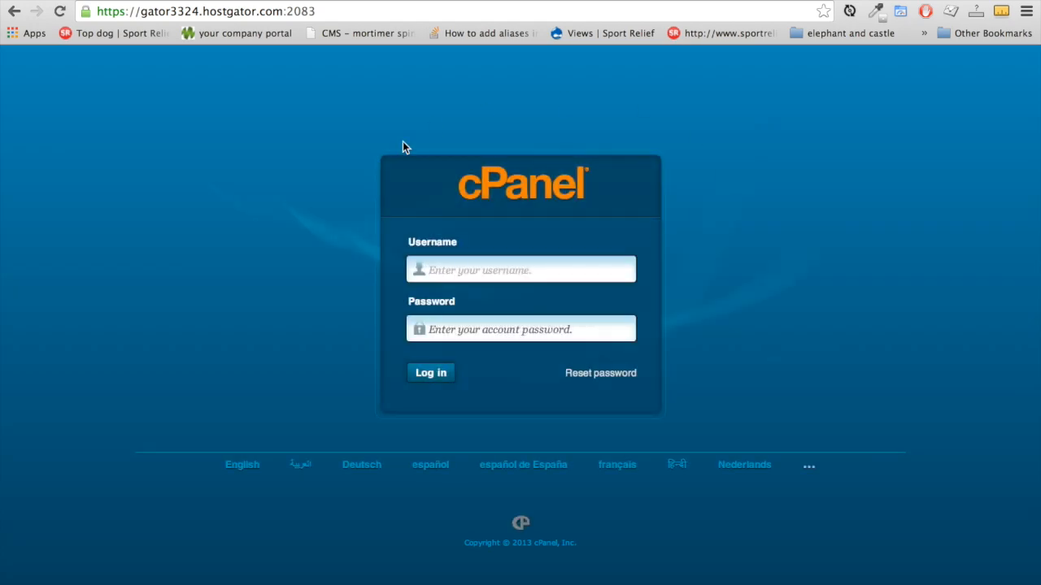
# Copy the account password from the Sublime Text notes
pyautogui.press('super+Tab')
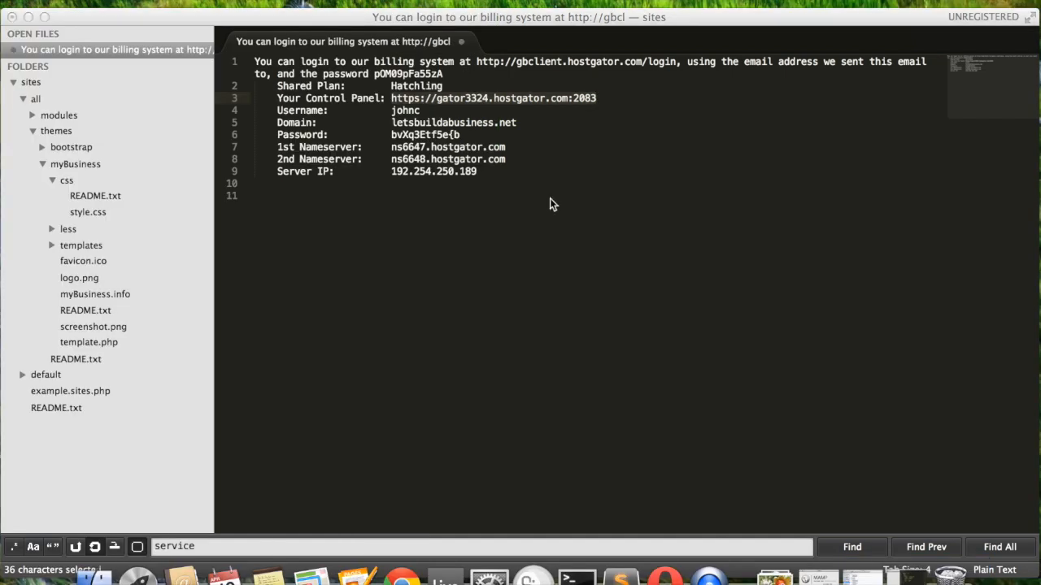
pyautogui.press('super+Tab')
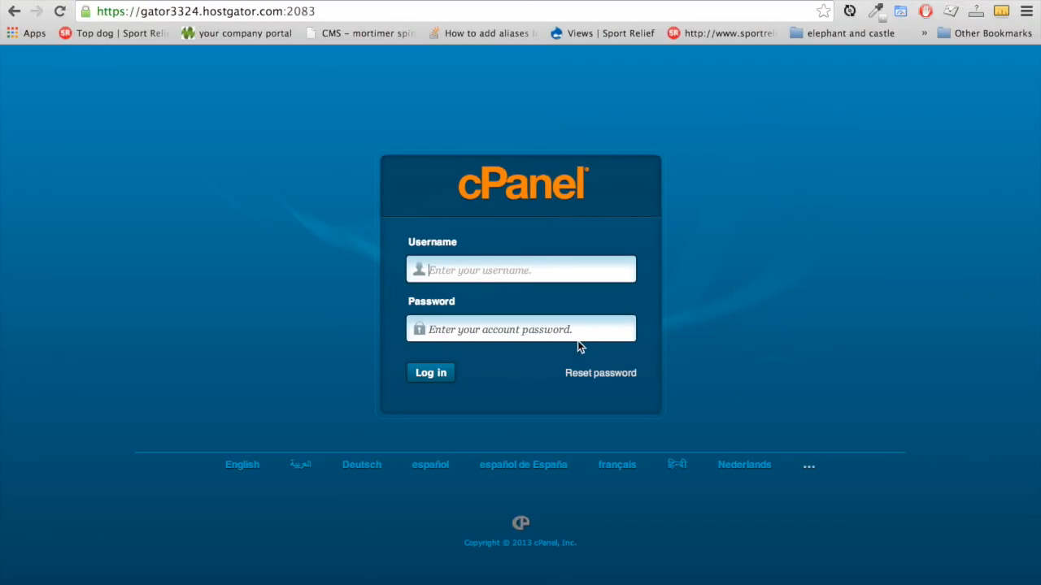
pyautogui.press('super+Tab')
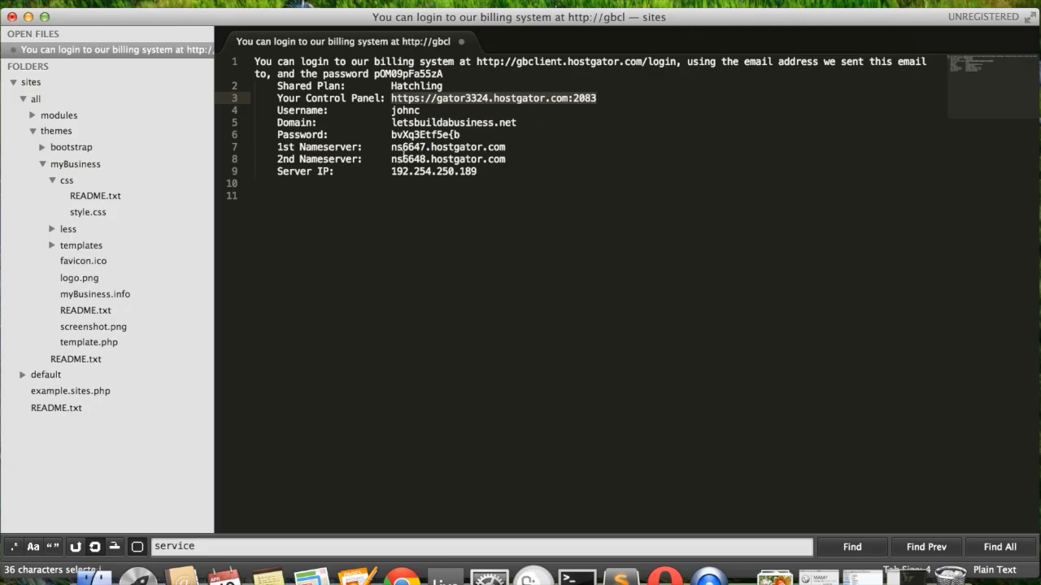
pyautogui.click(391, 110)
pyautogui.moveTo(391, 110); pyautogui.dragTo(460, 135)
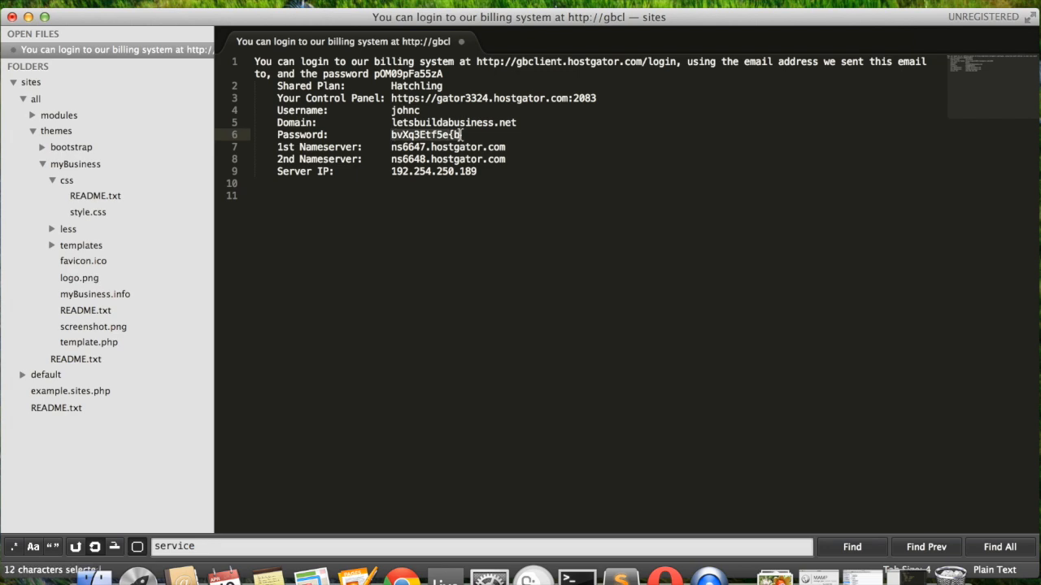
pyautogui.press('super+c')
pyautogui.press('super+Tab')
# Log in to cPanel with the account username and the copied password
pyautogui.click(531, 269)
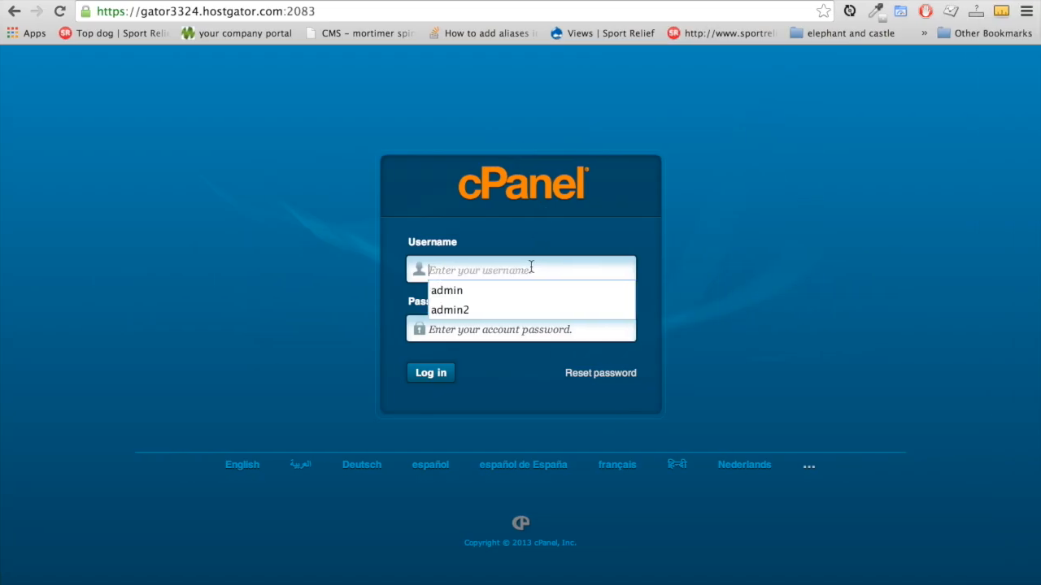
pyautogui.write('johnc')
pyautogui.press('Tab')
pyautogui.press('super+v')
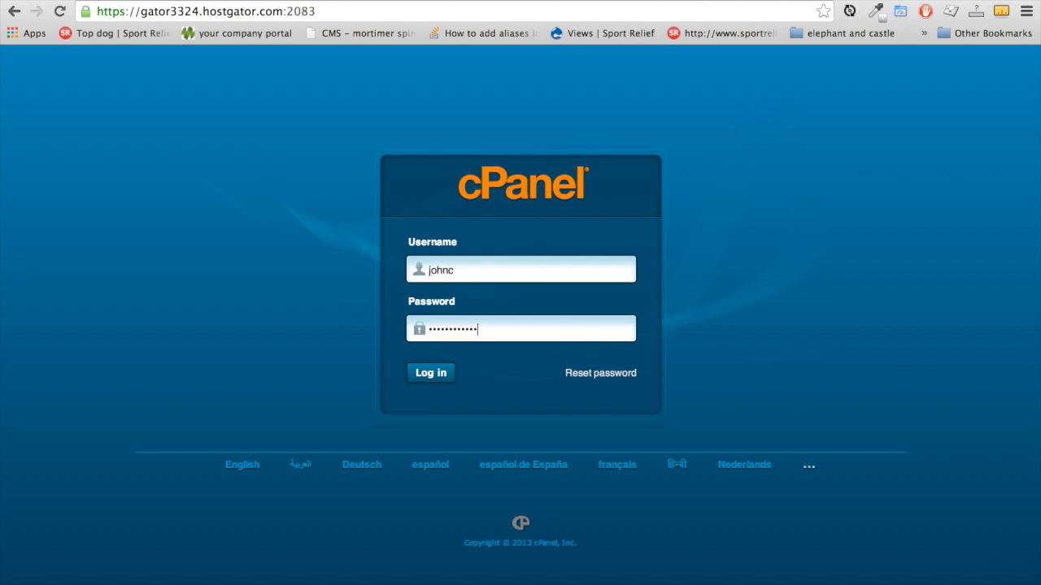
pyautogui.click(445, 375)
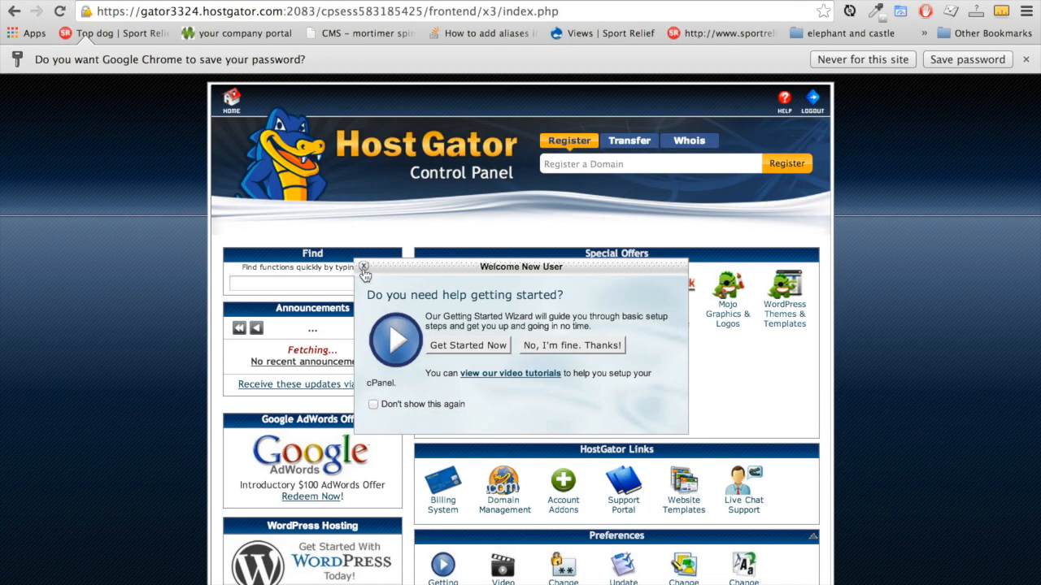
# Dismiss the Welcome New User popup and scroll down to MySQL Databases, MySQL Database Wizard and phpMyAdmin
pyautogui.click(364, 269)
pyautogui.scroll(-6, 870, 339)
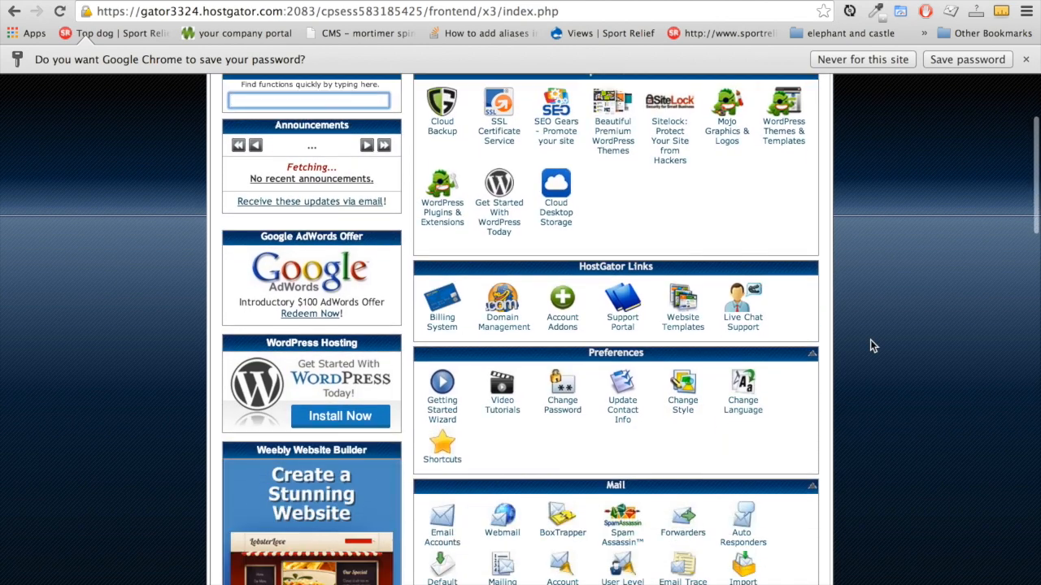
pyautogui.scroll(-8, 870, 346)
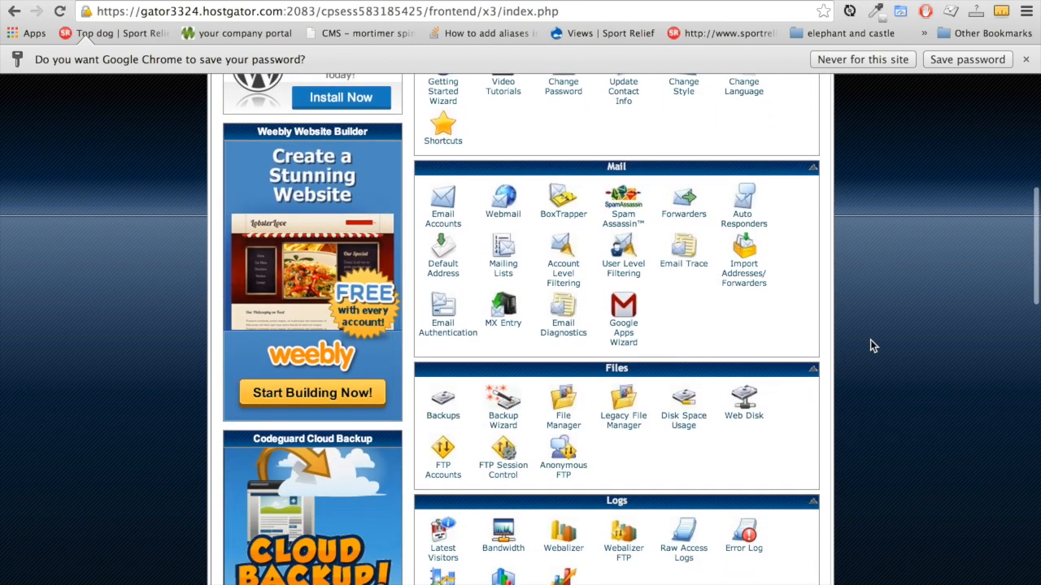
pyautogui.scroll(-4, 870, 345)
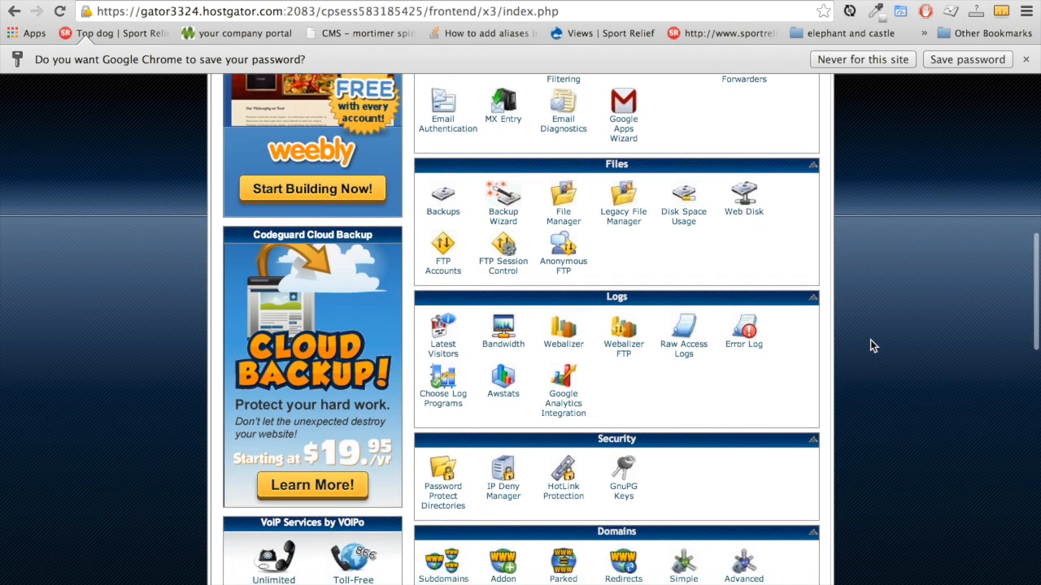
pyautogui.scroll(-1, 871, 345)
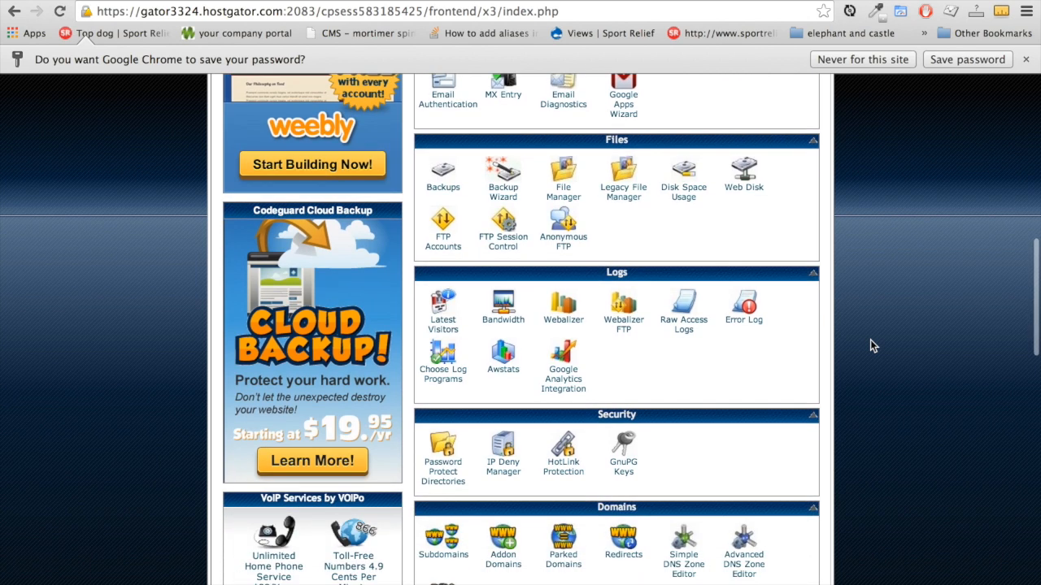
pyautogui.scroll(-3, 870, 346)
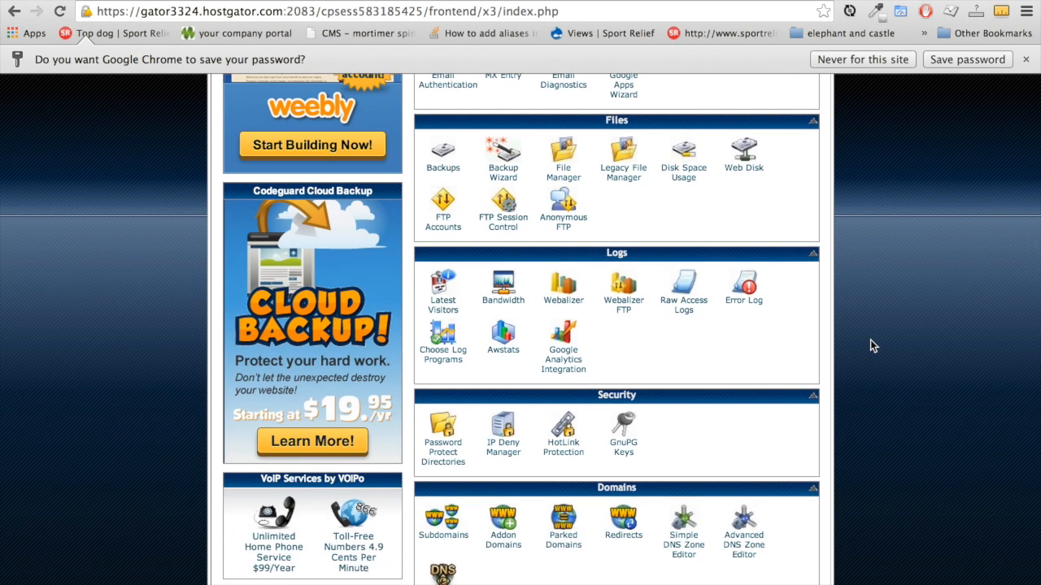
pyautogui.scroll(-5, 870, 346)
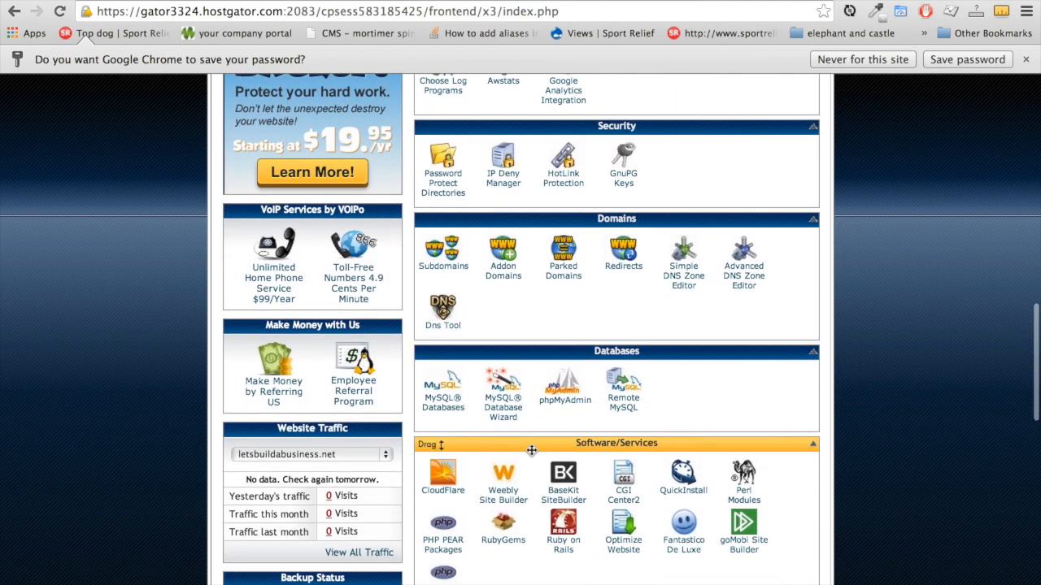
# Create a database named 'business' in the MySQL Database Wizard and select its full prefixed name
pyautogui.click(506, 406)
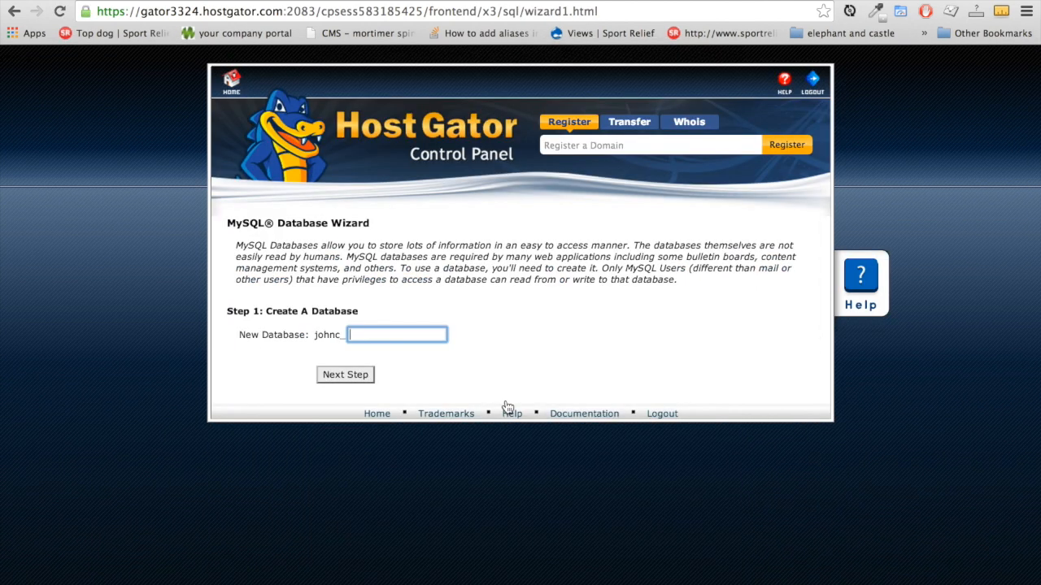
pyautogui.click(392, 328)
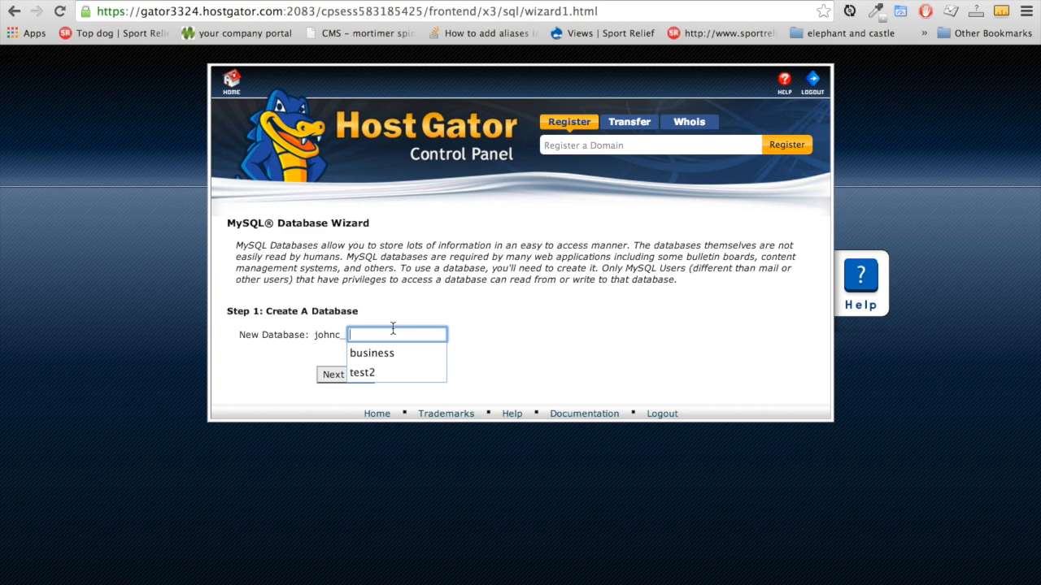
pyautogui.write('business')
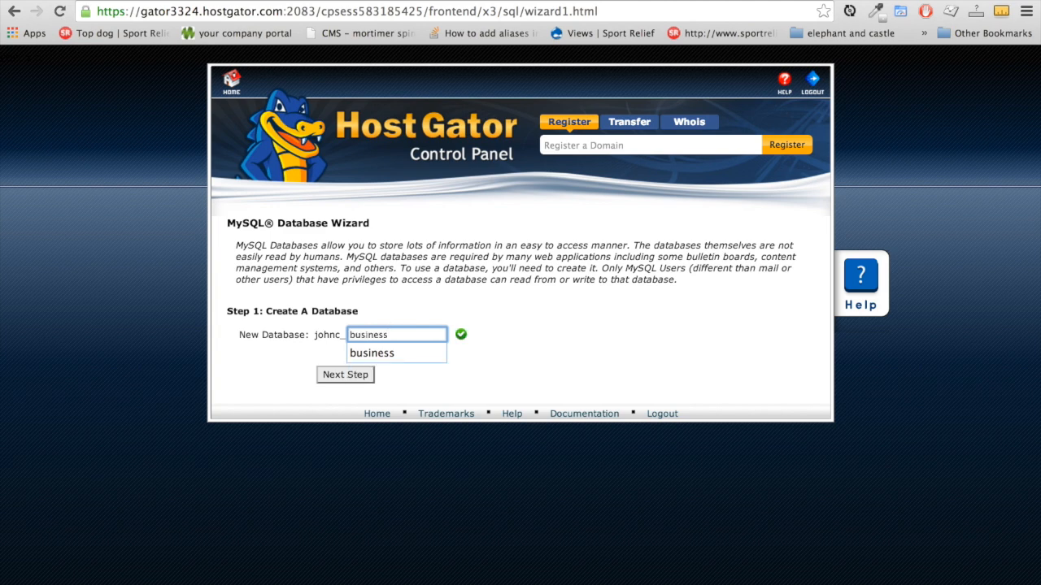
pyautogui.click(541, 348)
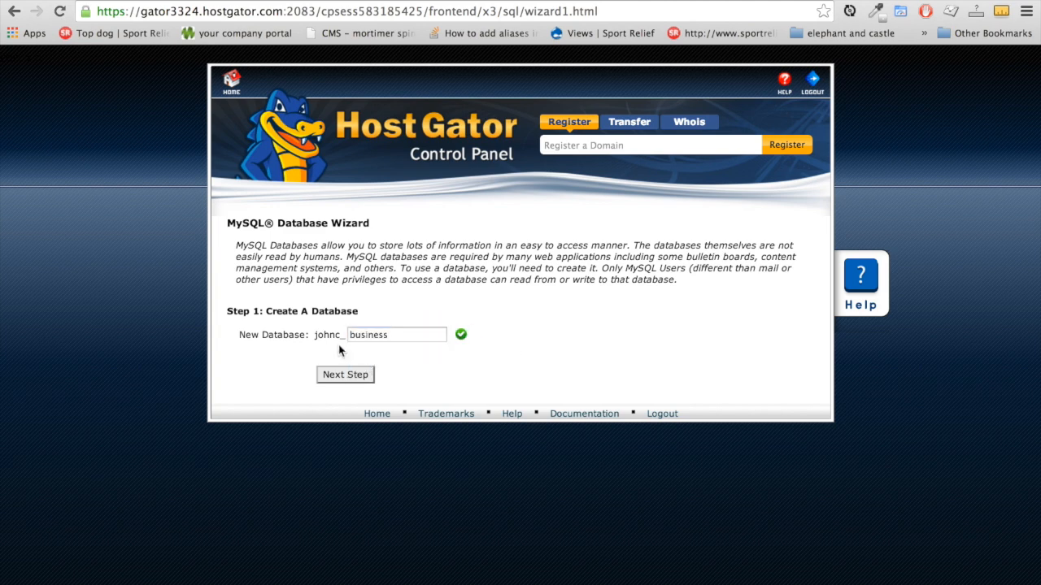
pyautogui.moveTo(314, 336); pyautogui.dragTo(344, 336)
pyautogui.click(316, 337)
pyautogui.moveTo(316, 336); pyautogui.dragTo(348, 337)
pyautogui.click(350, 333)
pyautogui.doubleClick(403, 334)
pyautogui.click(363, 374)
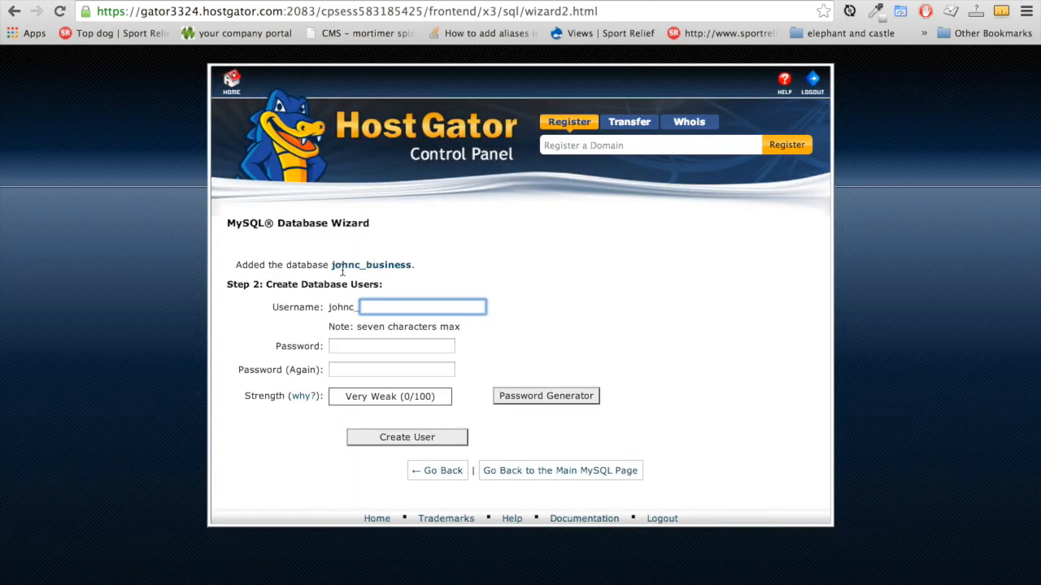
pyautogui.moveTo(332, 264); pyautogui.dragTo(413, 261)
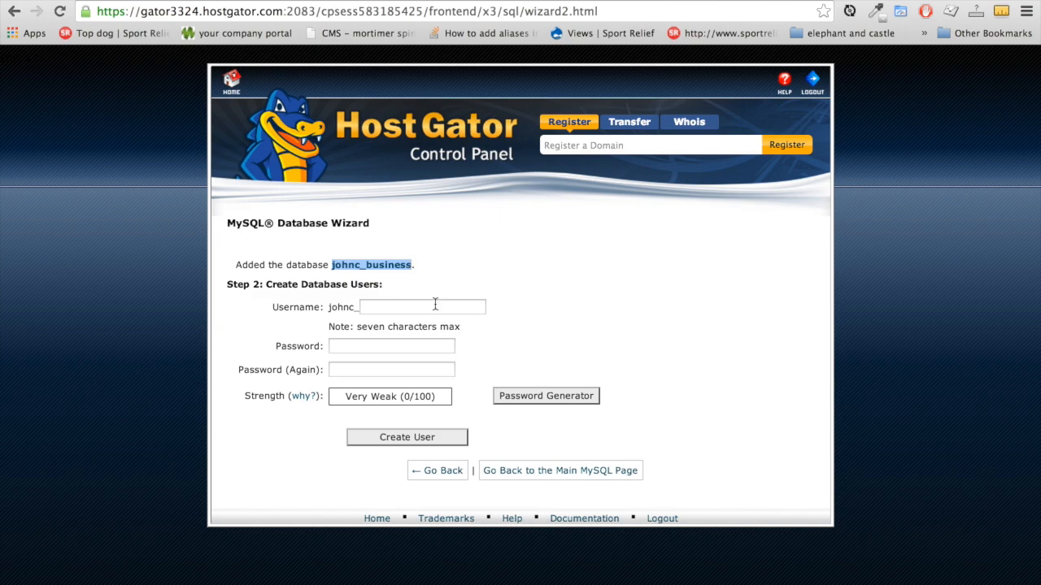
pyautogui.press('super+Tab')
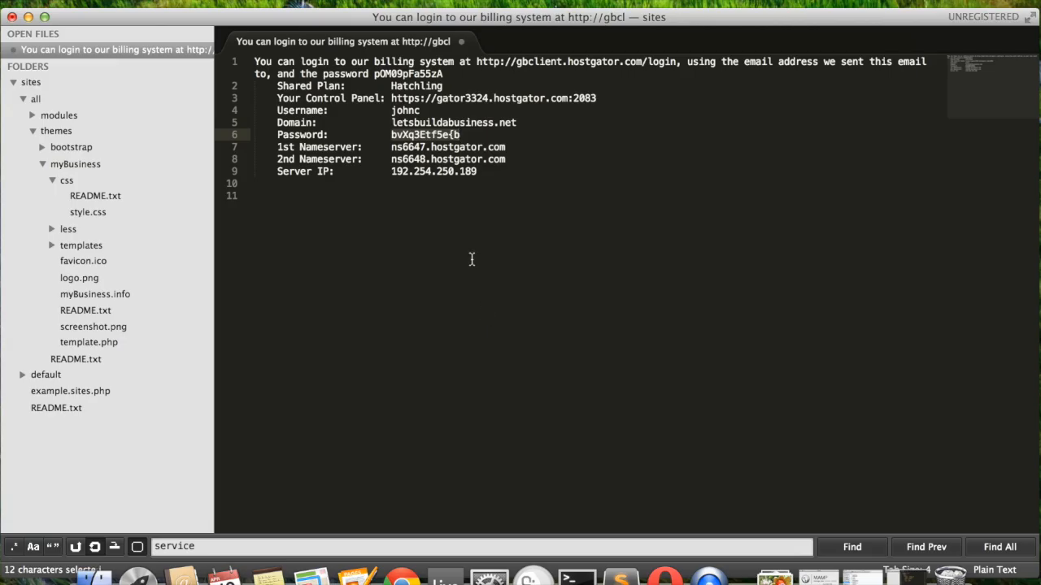
# Add a 'database name:' line to the notes with the new database's full name pasted after it
pyautogui.click(521, 210)
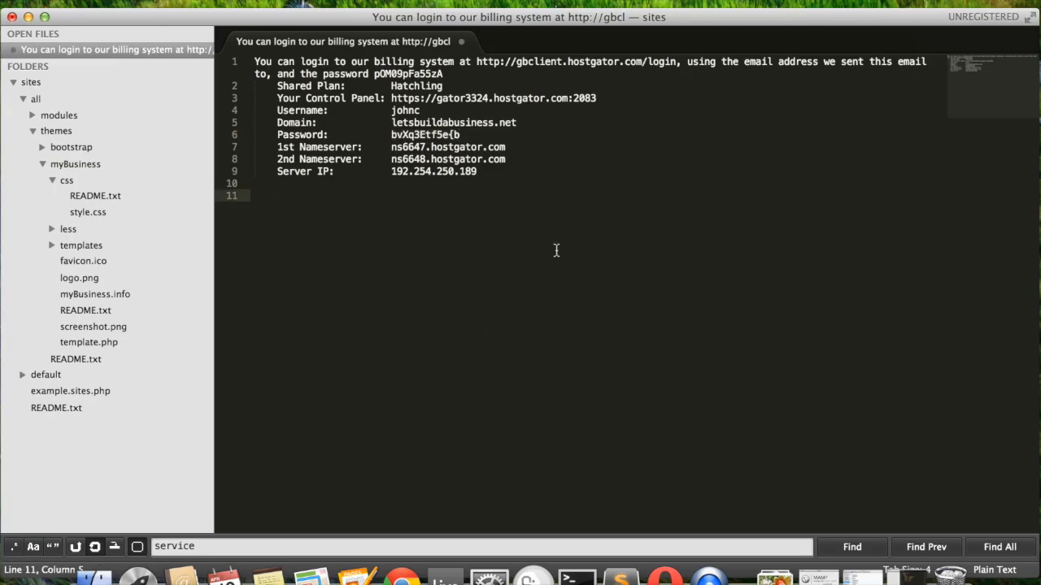
pyautogui.write('busin')
pyautogui.press('BackSpace')
pyautogui.press('BackSpace')
pyautogui.press('BackSpace')
pyautogui.press('BackSpace')
pyautogui.press('BackSpace')
pyautogui.write('database name:')
pyautogui.press('super+v')
pyautogui.press('Return')
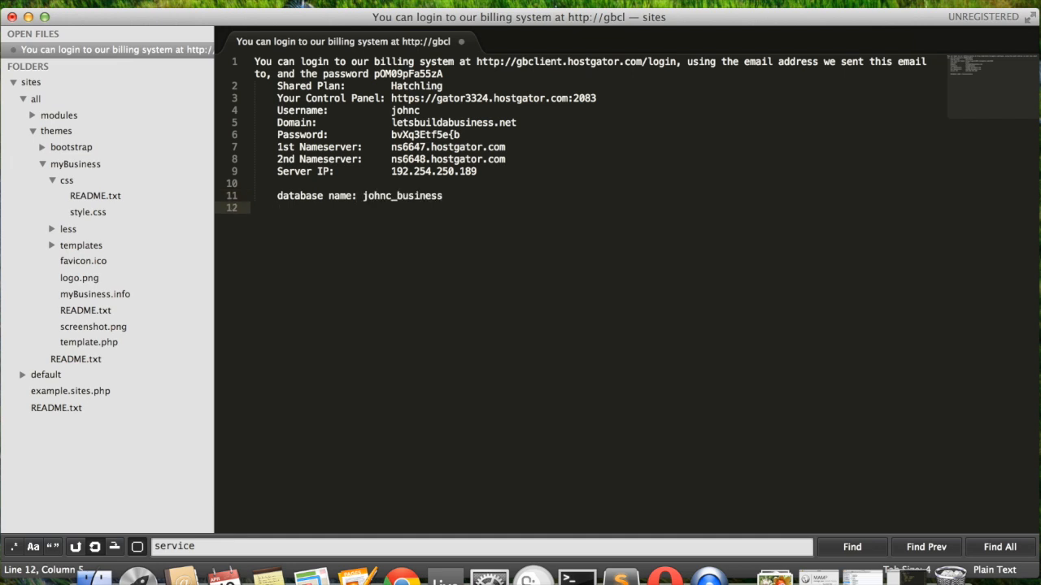
# Add 'database user:' and 'database pass' label lines below the database name
pyautogui.write('database user')
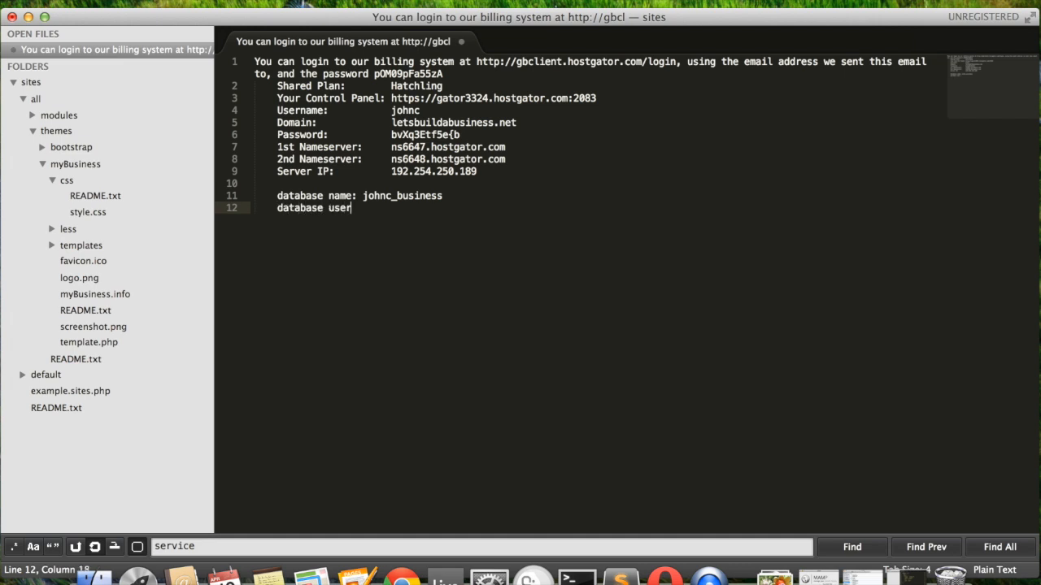
pyautogui.press('Return')
pyautogui.write('data')
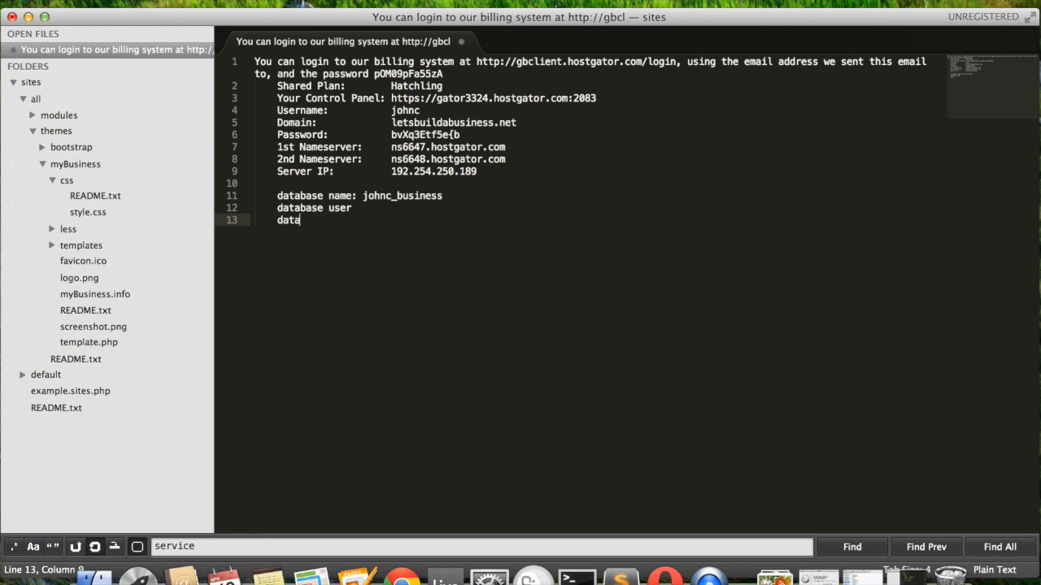
pyautogui.write('base pass')
pyautogui.press('Up')
pyautogui.write(':')
pyautogui.press('Down')
pyautogui.press('super+Tab')
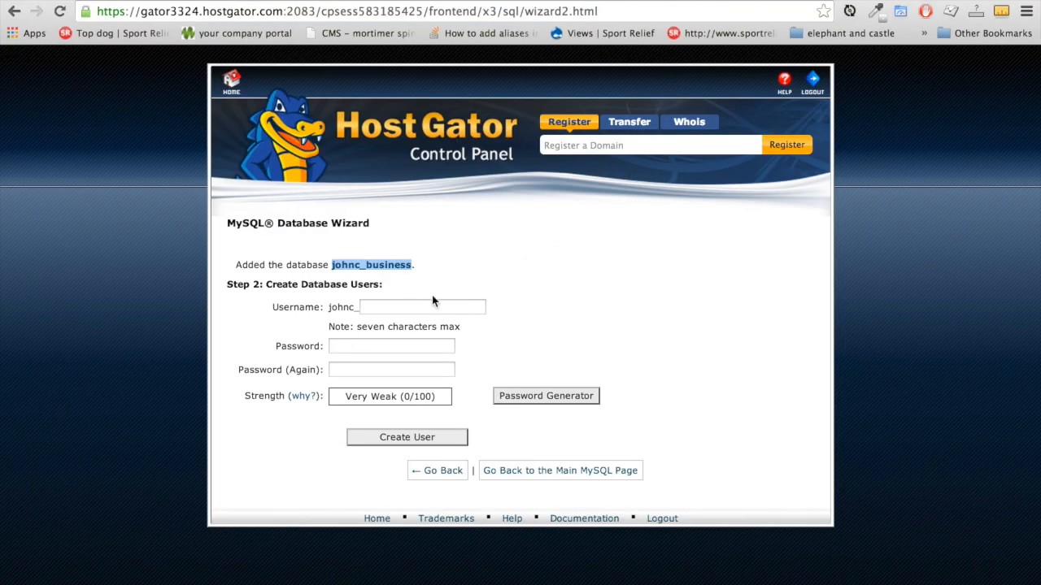
# Enter 'admin' as the new database username
pyautogui.moveTo(328, 308); pyautogui.dragTo(375, 311)
pyautogui.click(376, 310)
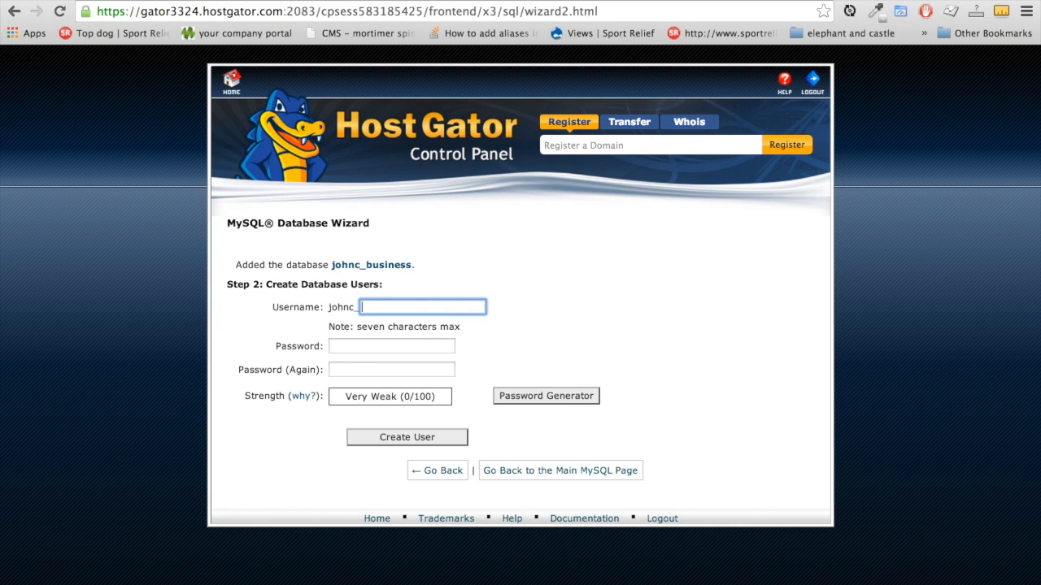
pyautogui.write('admin')
pyautogui.click(553, 345)
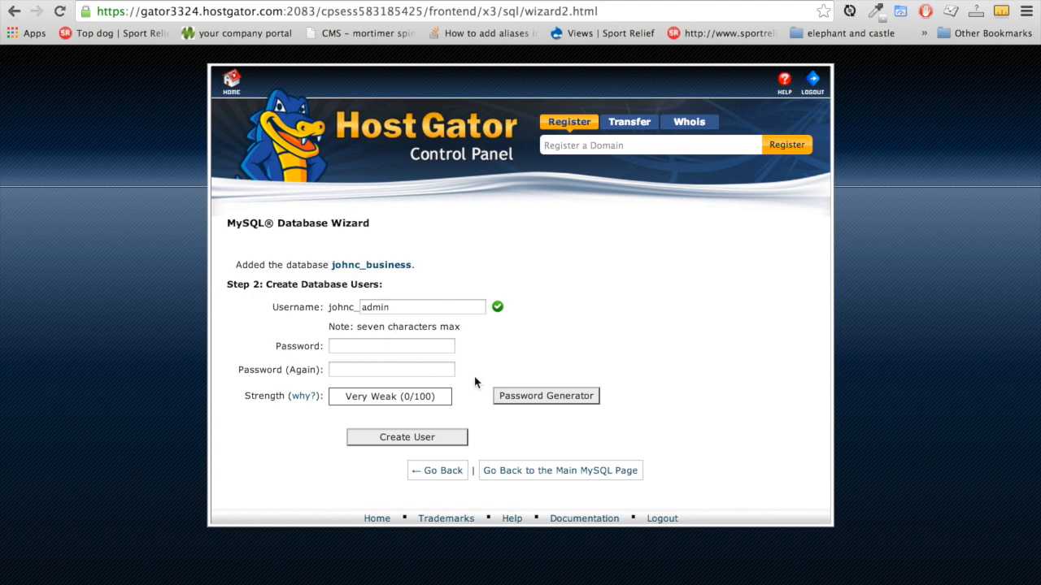
# Generate a Very Strong (94/100) password for the user and paste it after 'database pass' in the notes
pyautogui.click(529, 398)
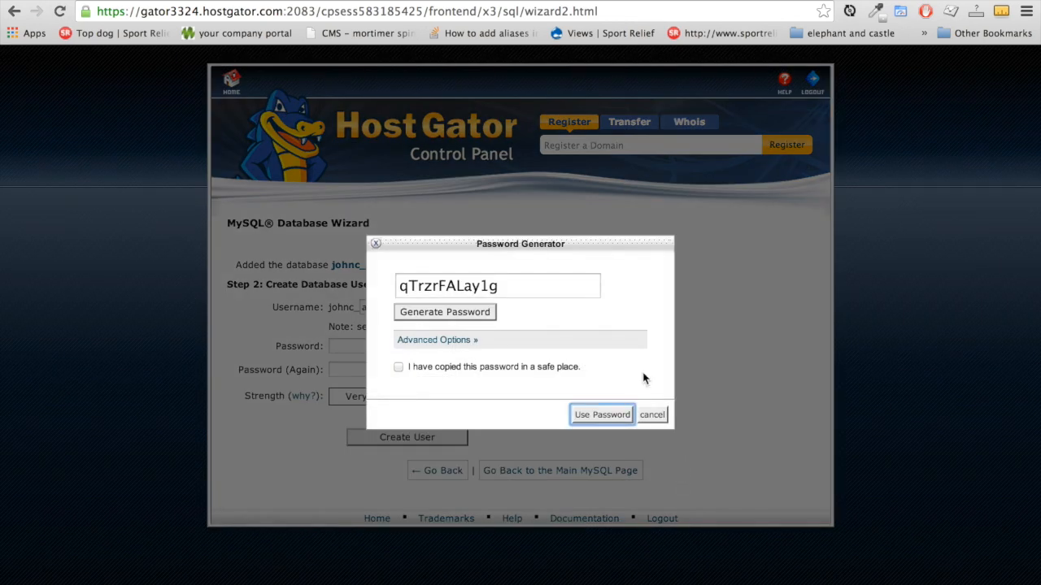
pyautogui.click(514, 287)
pyautogui.moveTo(515, 288); pyautogui.dragTo(342, 283)
pyautogui.press('super+c')
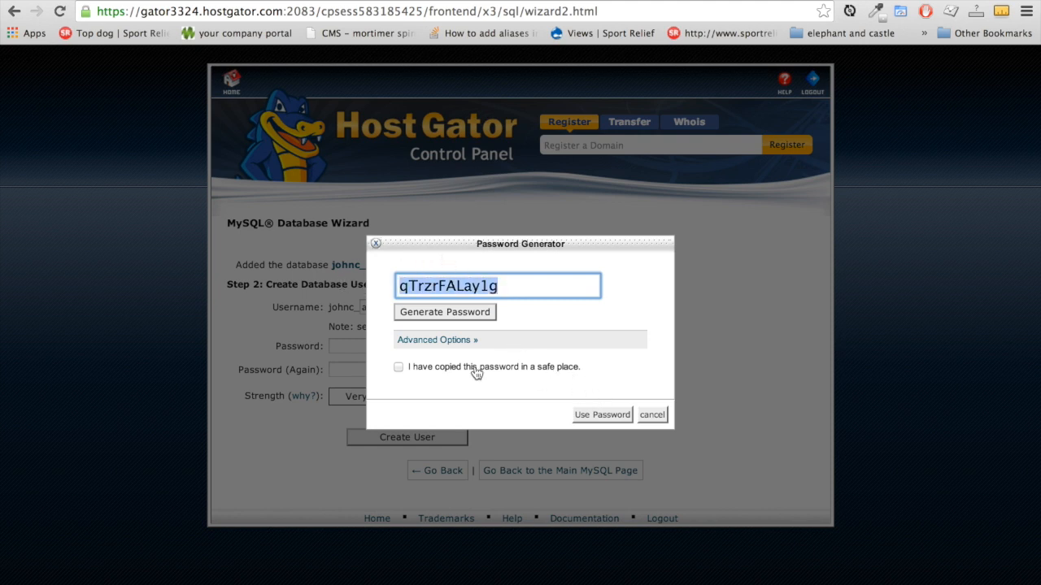
pyautogui.click(398, 368)
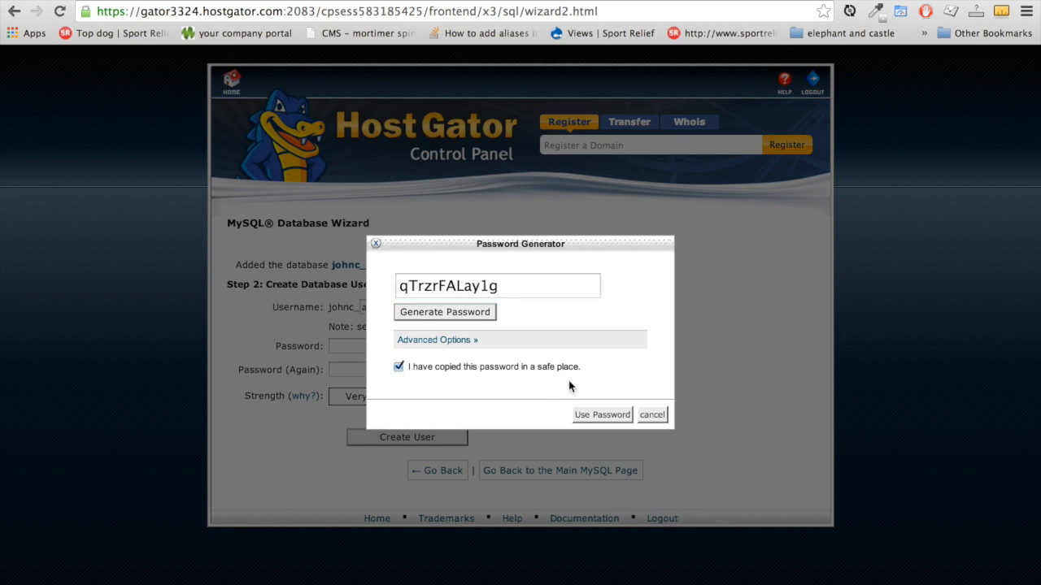
pyautogui.click(601, 416)
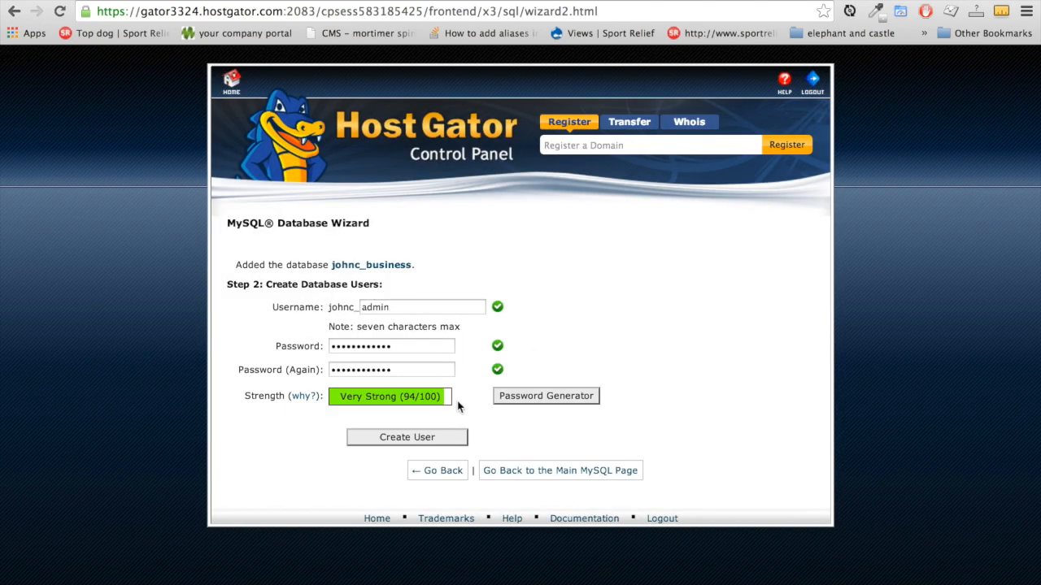
pyautogui.press('super+Tab')
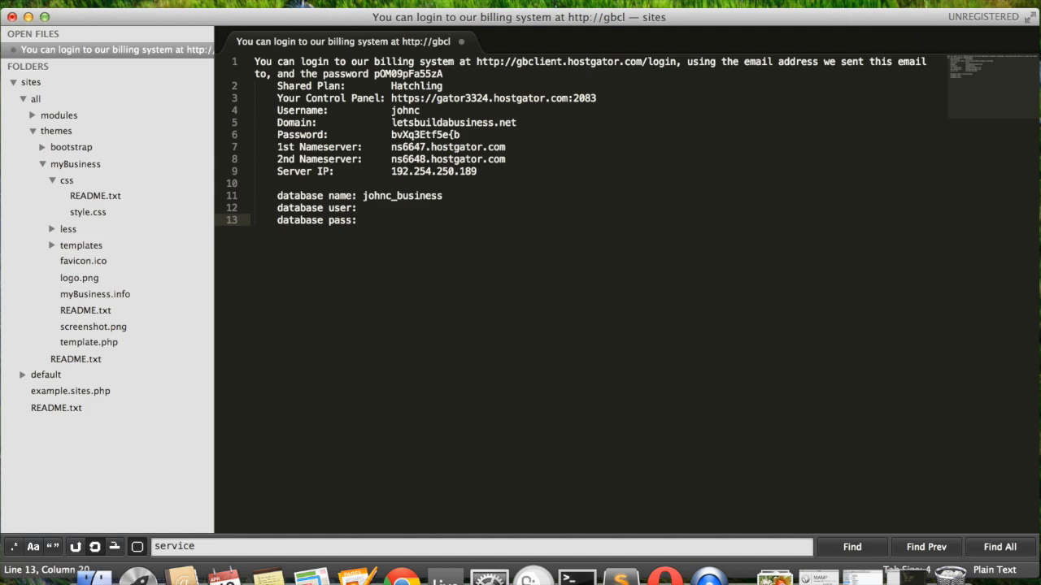
pyautogui.press('super+v')
pyautogui.press('super+Tab')
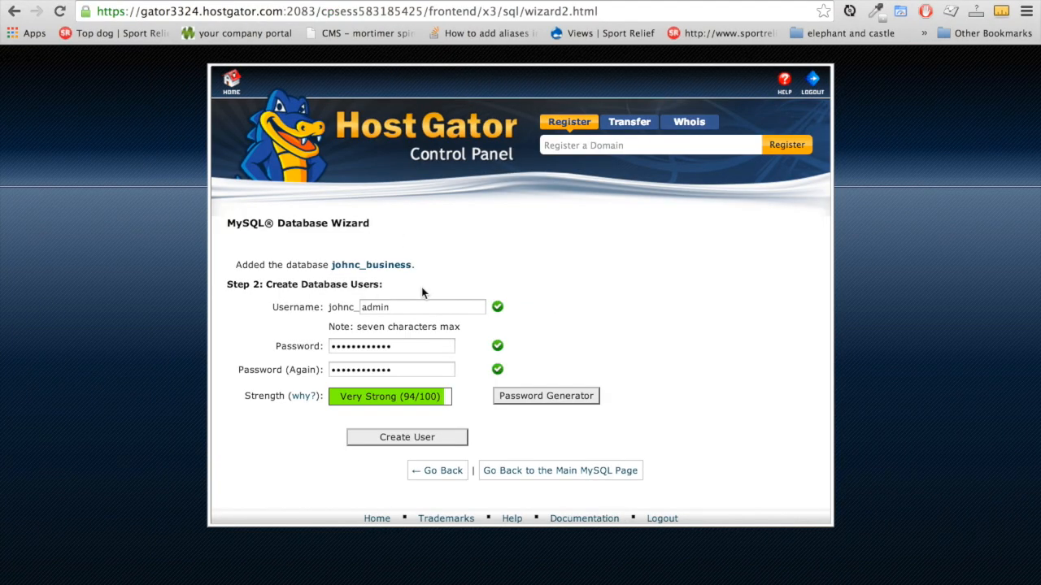
# Create the admin user, record its full username after 'database user', and grant it ALL PRIVILEGES
pyautogui.click(440, 438)
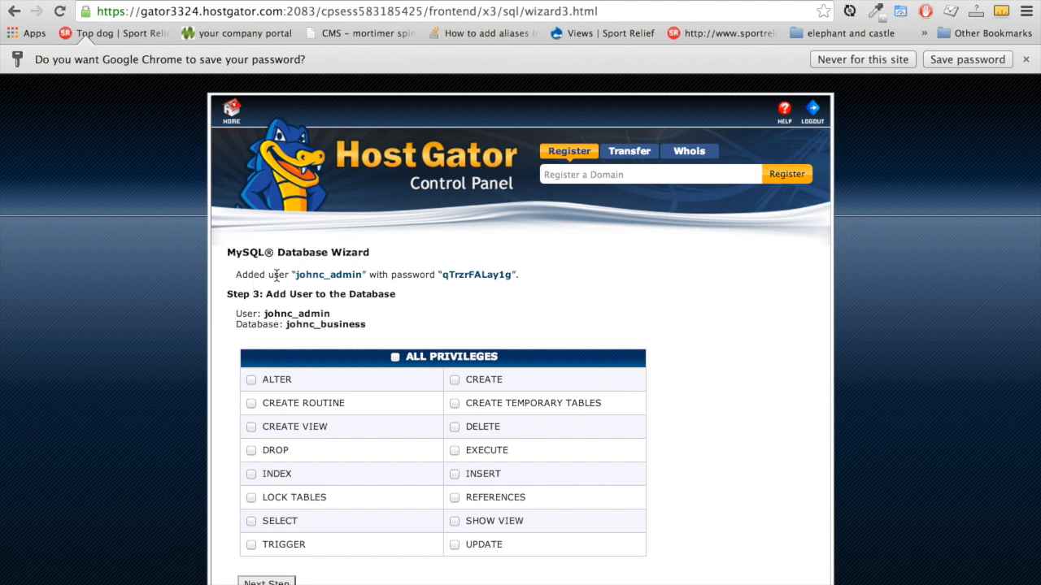
pyautogui.moveTo(295, 274); pyautogui.dragTo(362, 274)
pyautogui.press('super+c')
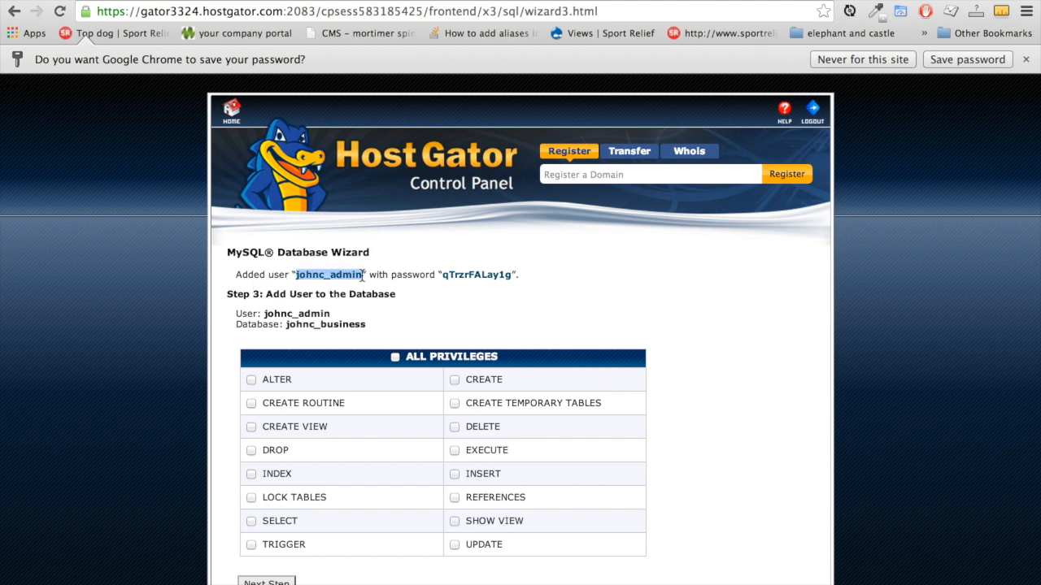
pyautogui.press('super+Tab')
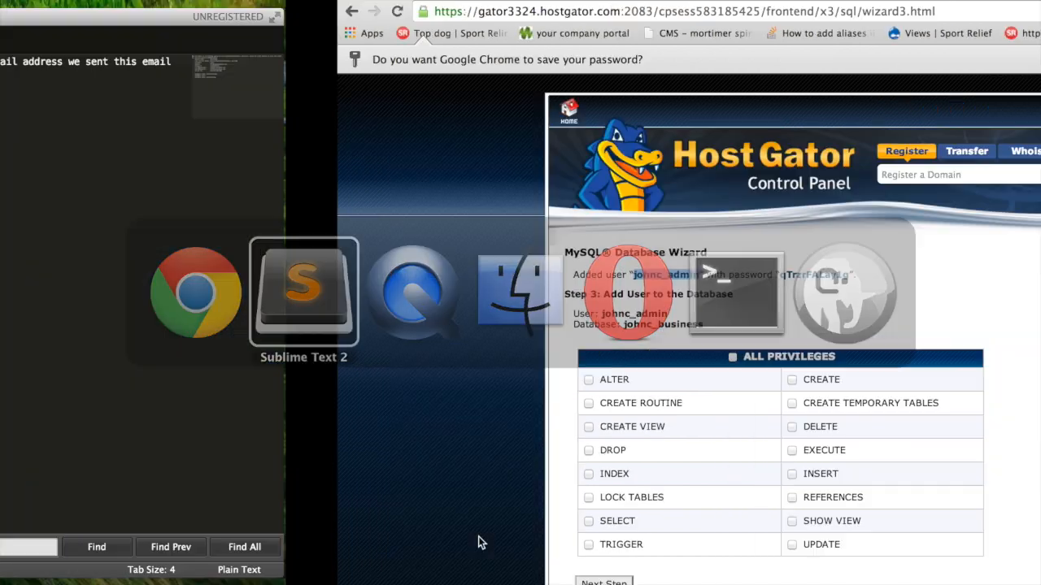
pyautogui.click(384, 208)
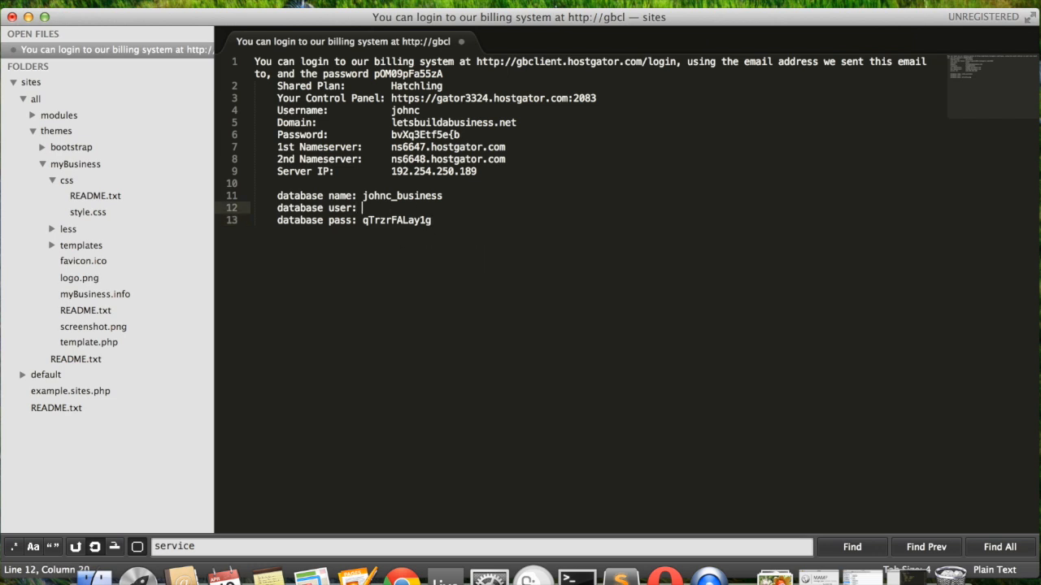
pyautogui.press('super+v')
pyautogui.press('super+Tab')
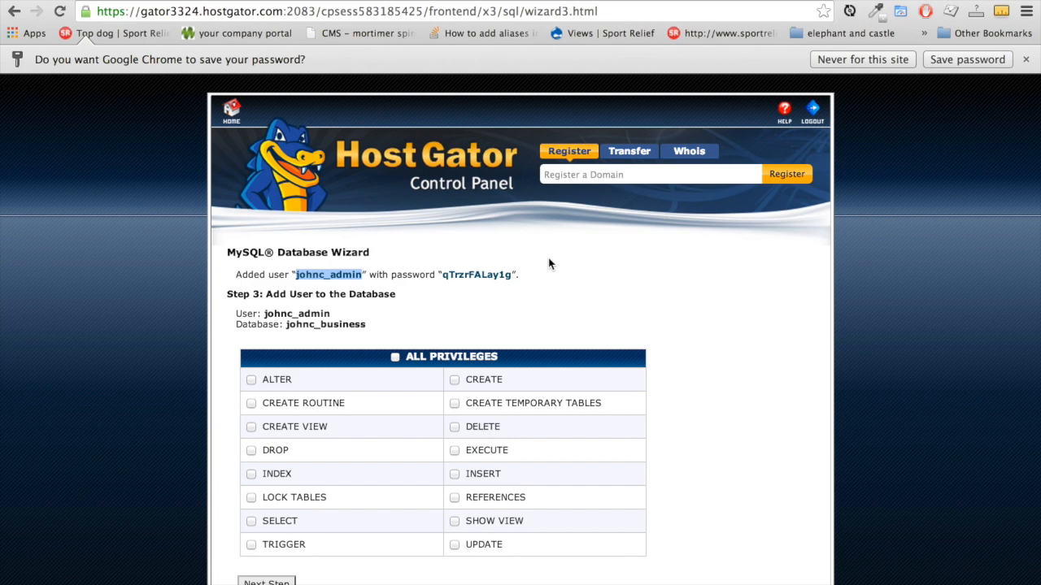
pyautogui.click(395, 357)
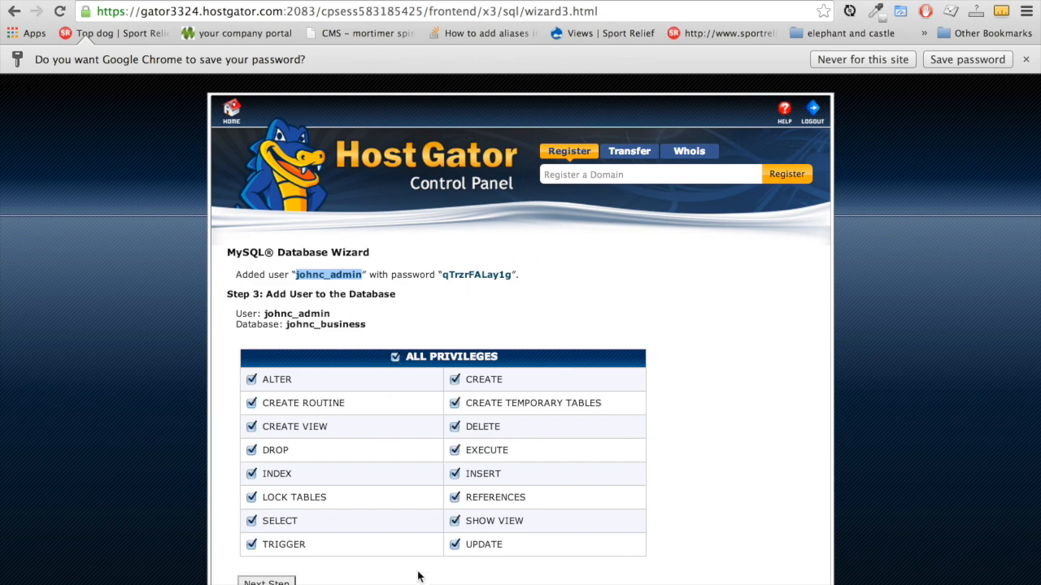
pyautogui.scroll(-3, 382, 545)
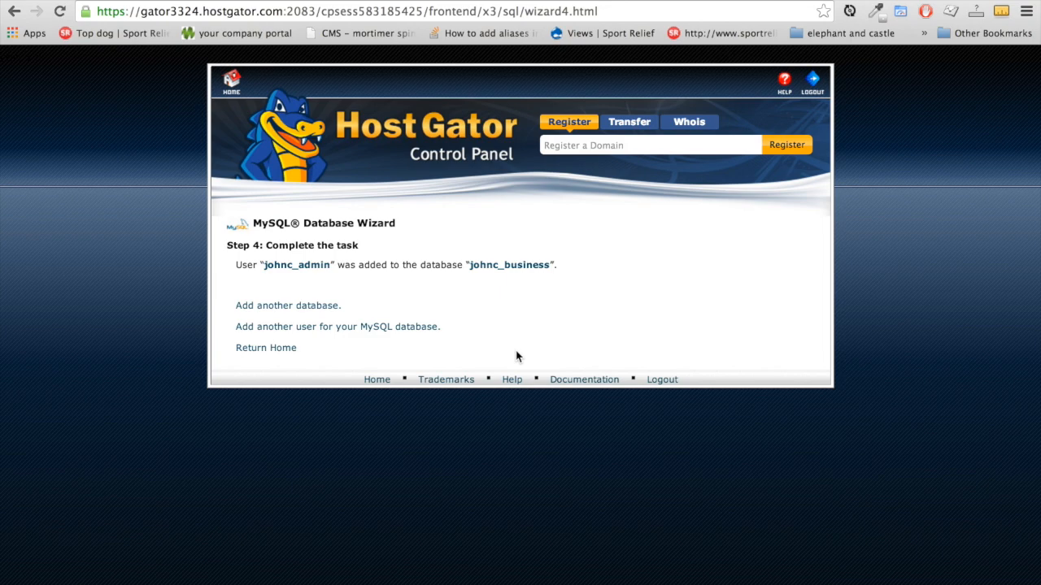
# Log back into cPanel with the account password copied from the notes and scroll to Databases
pyautogui.click(282, 350)
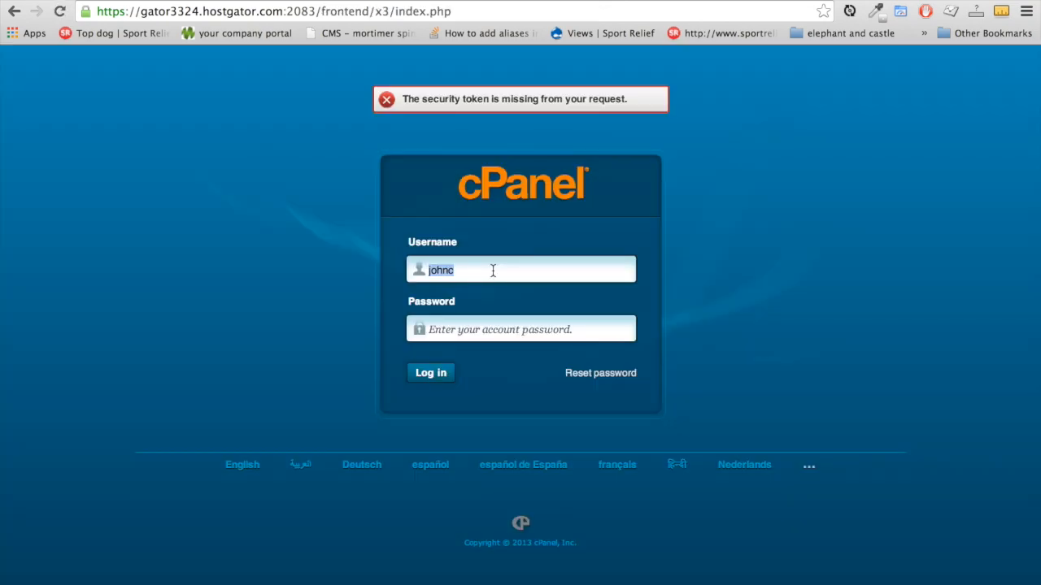
pyautogui.press('super+Tab')
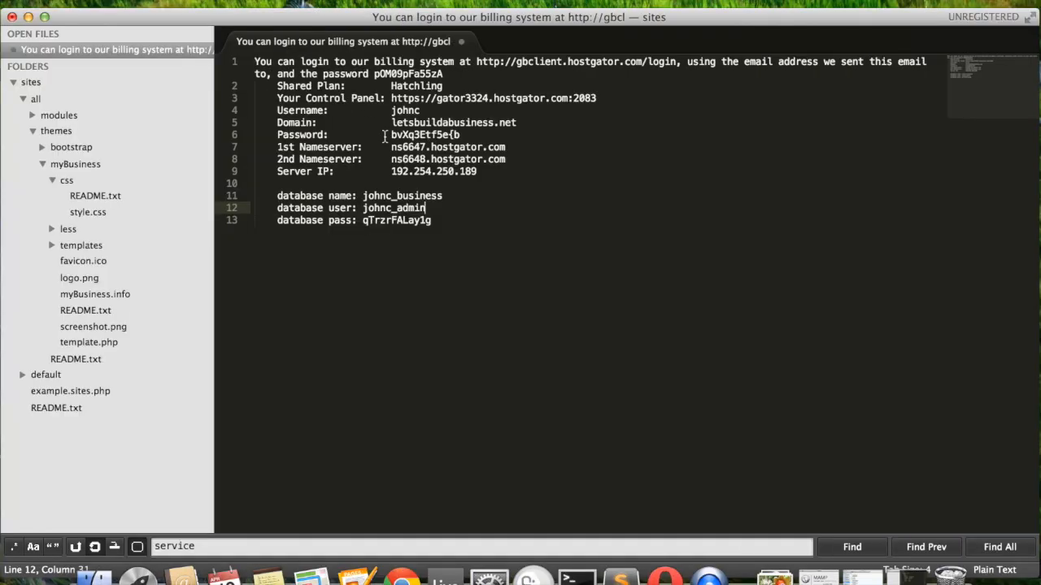
pyautogui.moveTo(391, 135); pyautogui.dragTo(464, 135)
pyautogui.press('super+c')
pyautogui.hotkey('ctrl', 'Right')
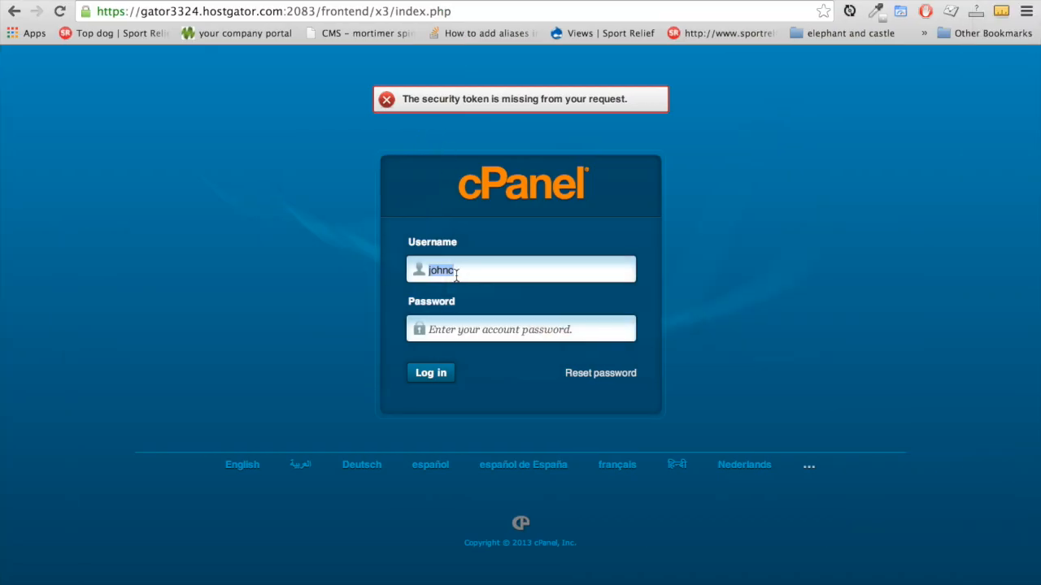
pyautogui.click(464, 324)
pyautogui.press('super+v')
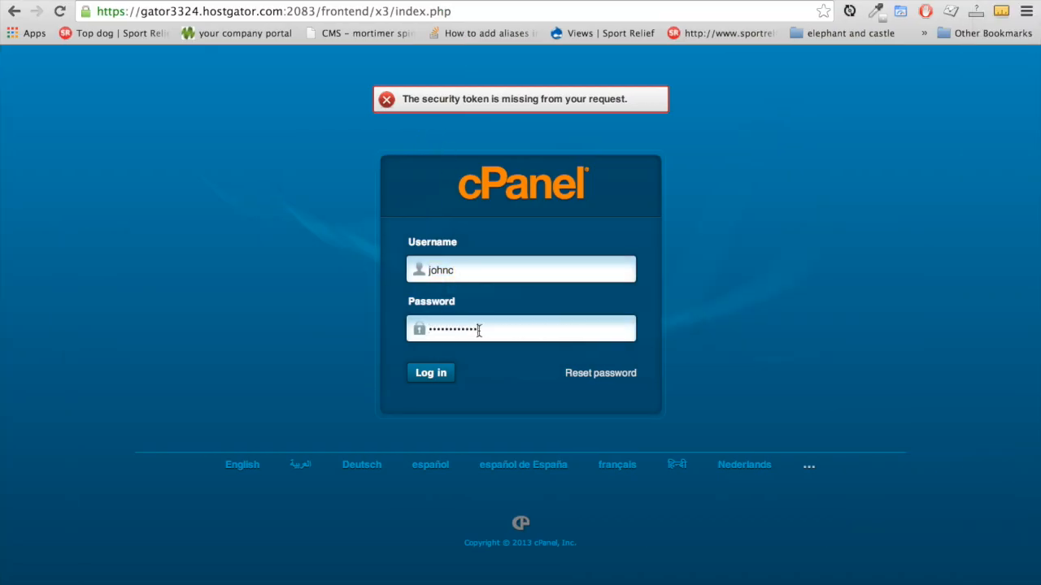
pyautogui.click(440, 375)
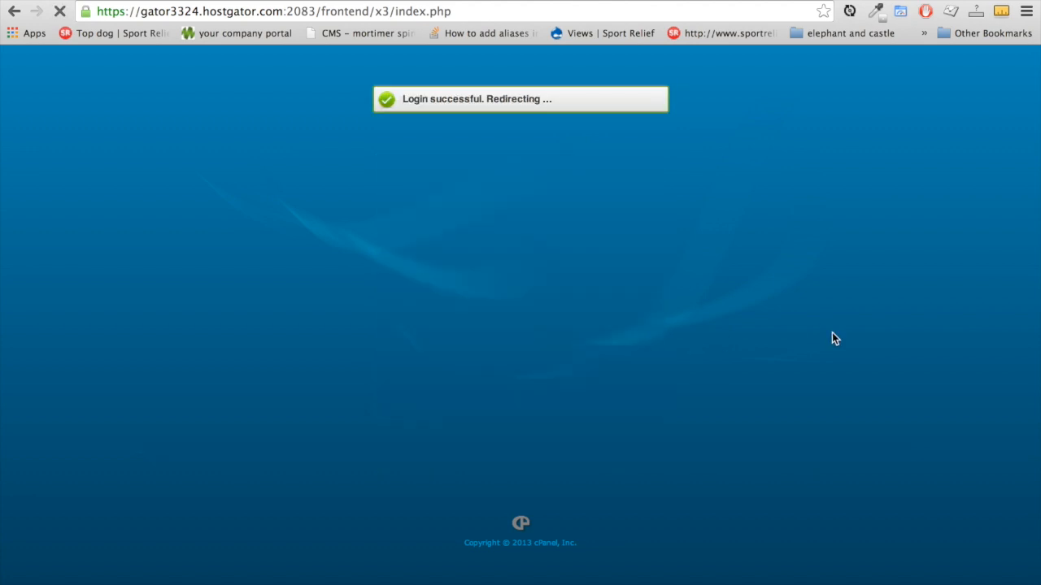
pyautogui.scroll(-5, 734, 409)
pyautogui.scroll(-8, 735, 409)
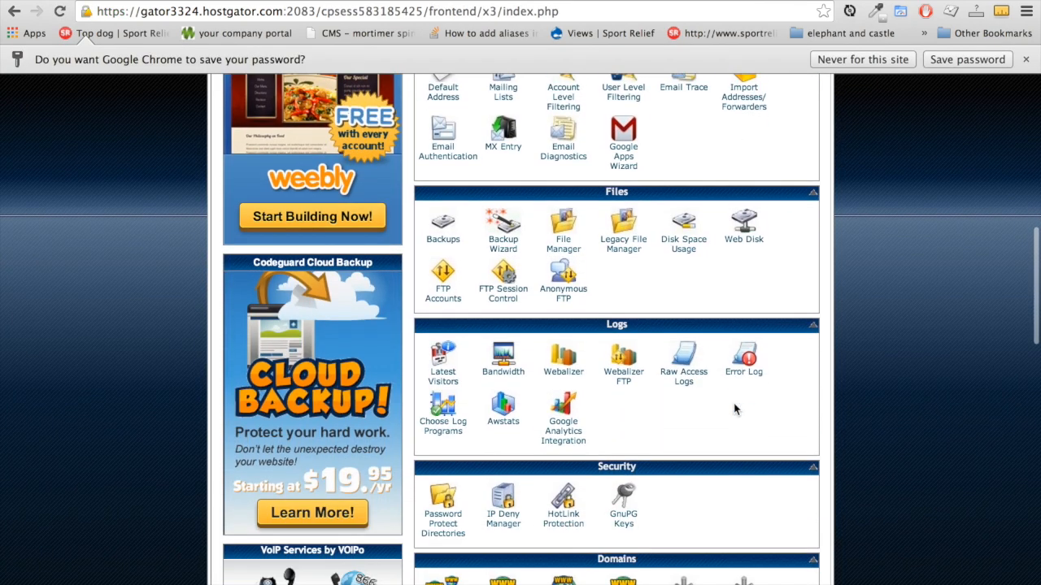
pyautogui.scroll(-4, 734, 409)
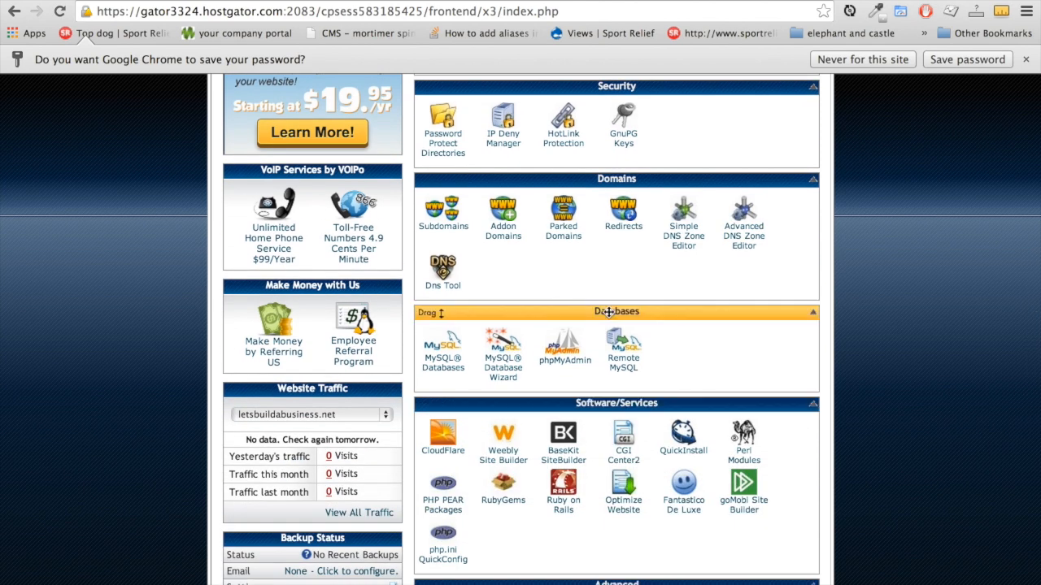
# Import database.sql.zip from the Desktop into the business database via phpMyAdmin's Import tab
pyautogui.click(568, 355)
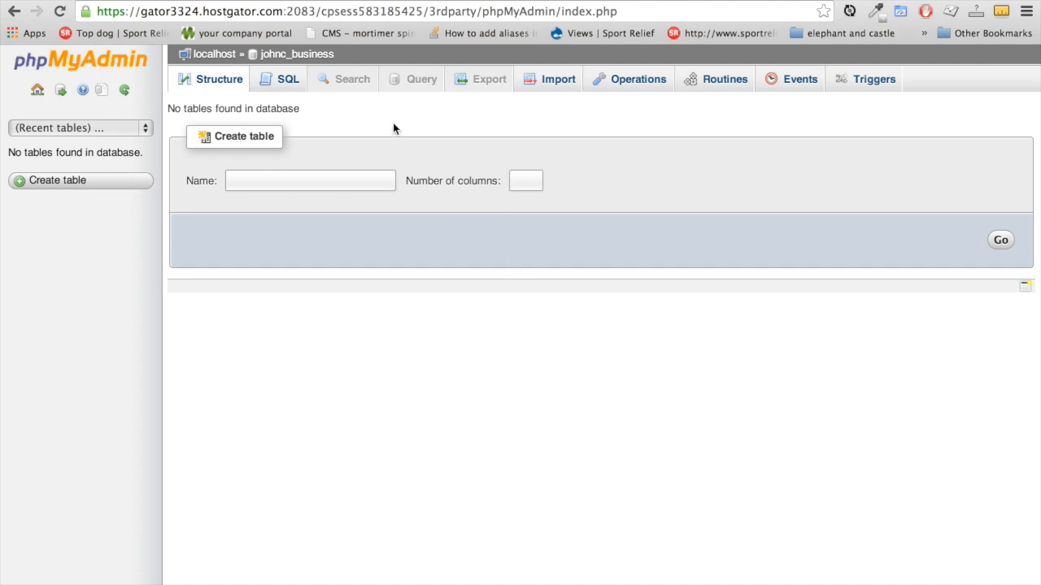
pyautogui.click(547, 91)
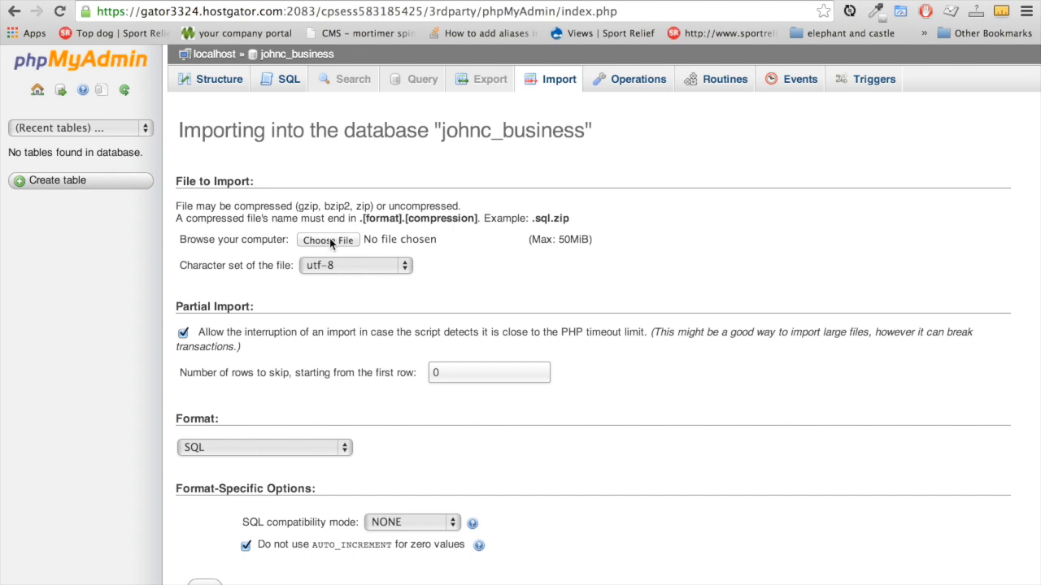
pyautogui.click(324, 241)
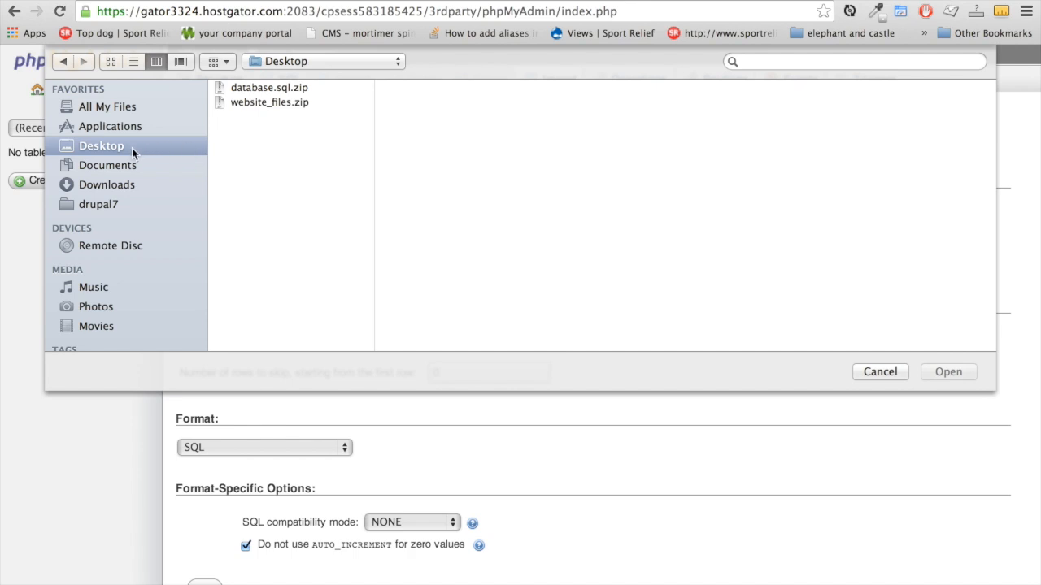
pyautogui.click(272, 88)
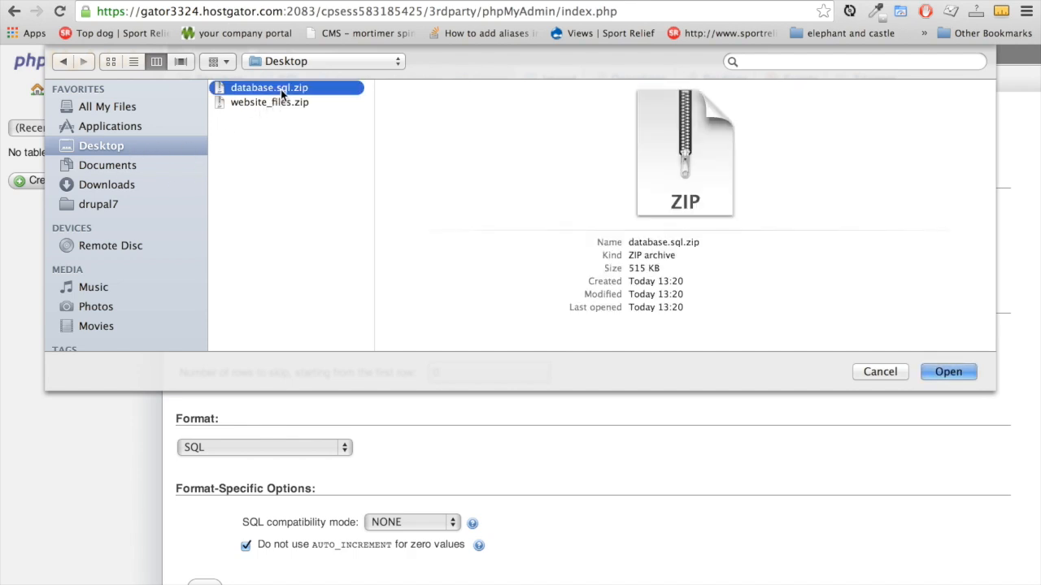
pyautogui.click(950, 372)
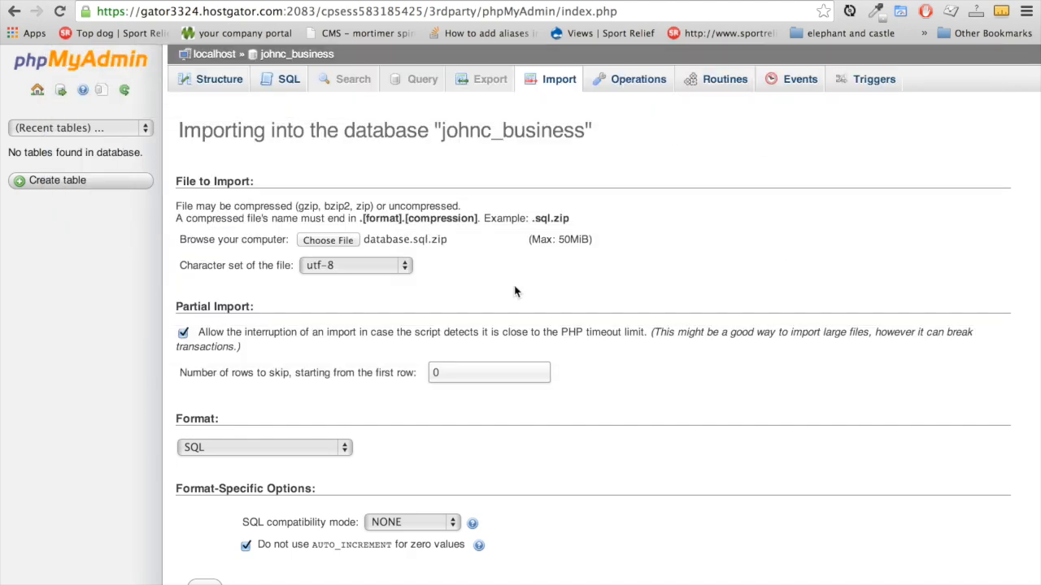
pyautogui.scroll(-1, 439, 240)
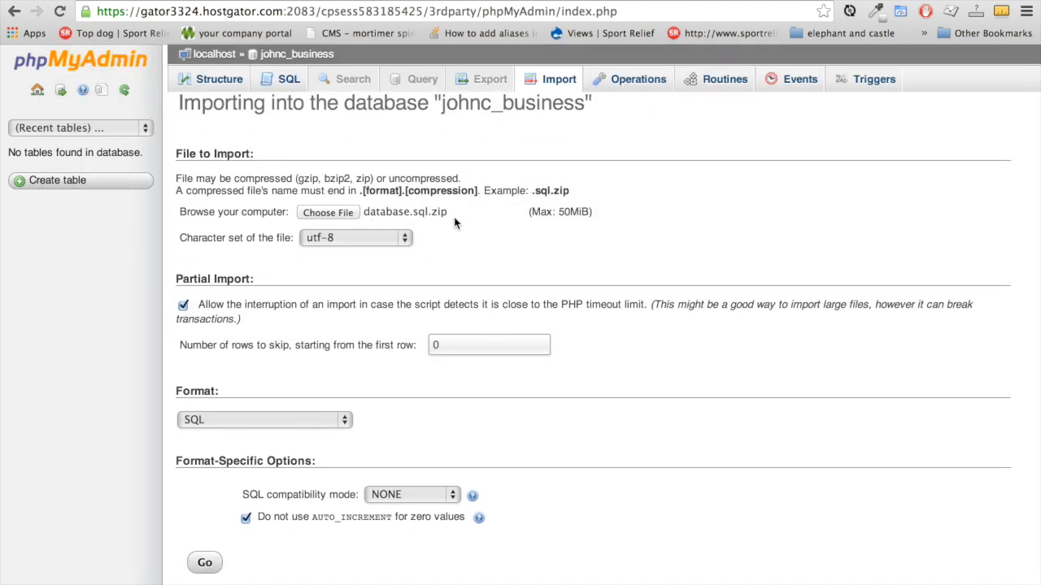
pyautogui.scroll(-1, 387, 402)
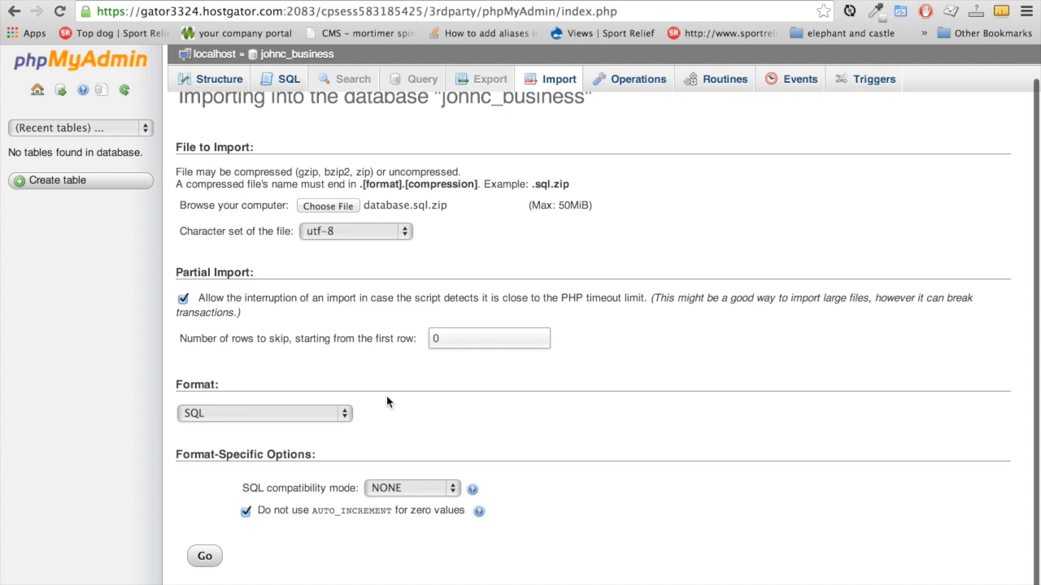
pyautogui.click(204, 565)
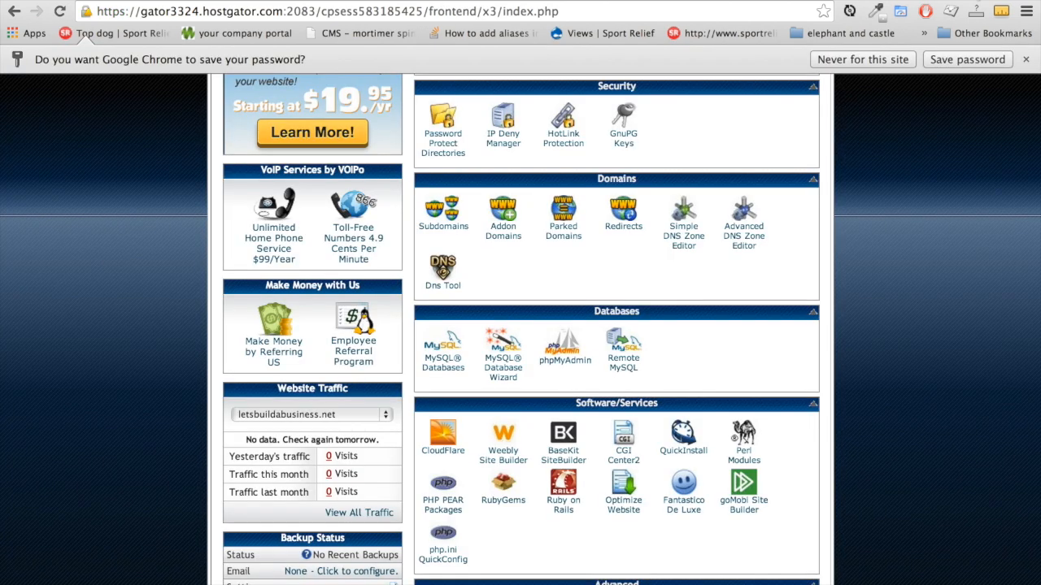
# Open File Manager from the Files section at the Web Root (public_html/www)
pyautogui.scroll(5, 870, 338)
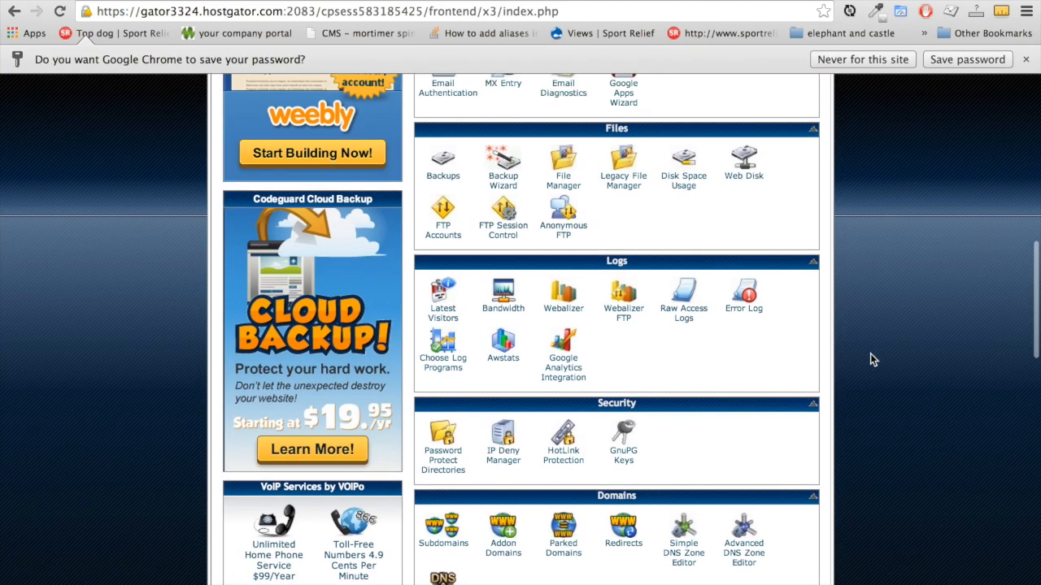
pyautogui.scroll(3, 870, 362)
pyautogui.scroll(-6, 870, 363)
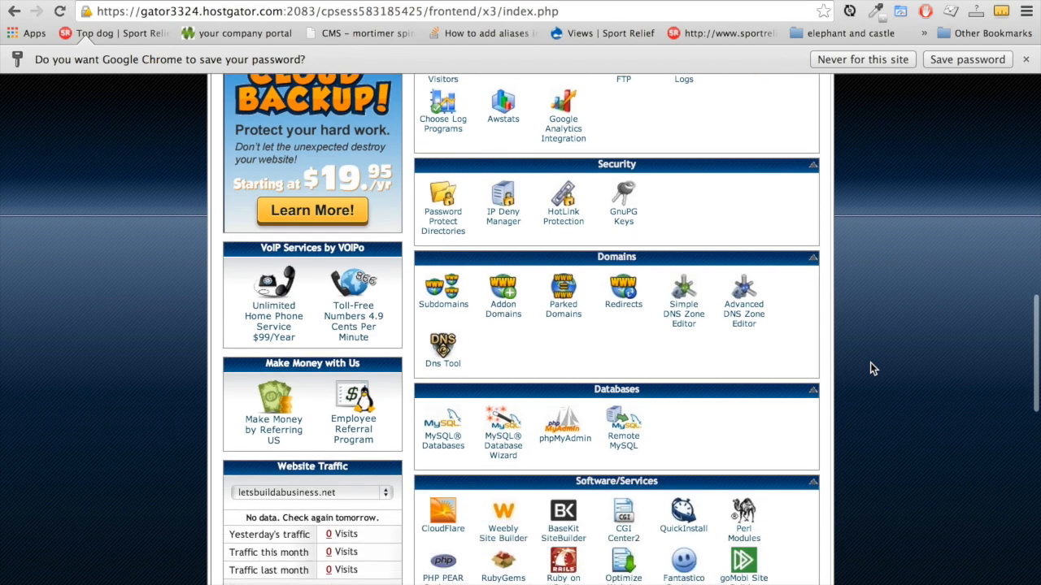
pyautogui.scroll(10, 870, 363)
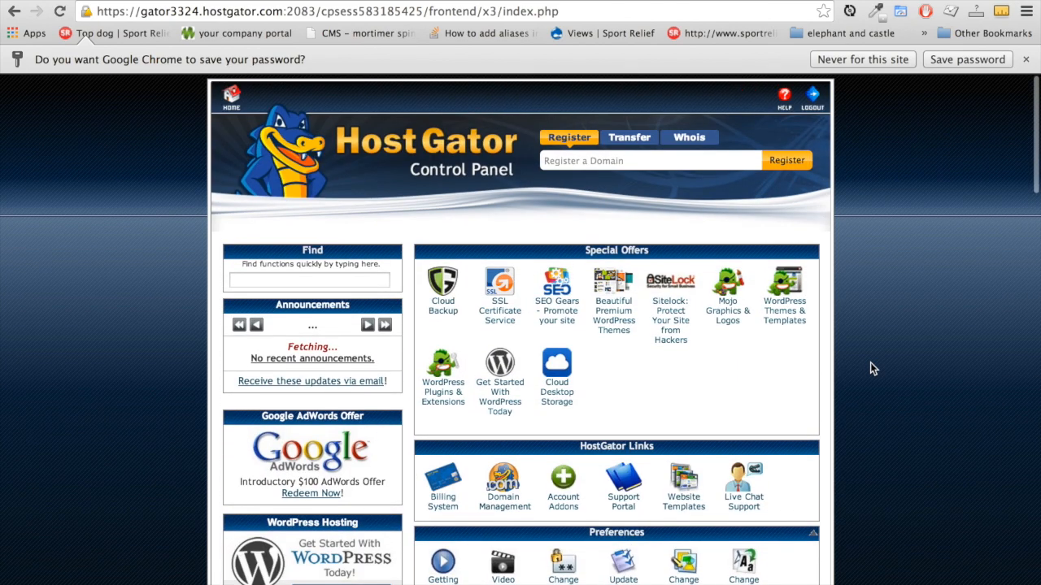
pyautogui.scroll(-5, 870, 369)
pyautogui.scroll(-2, 870, 369)
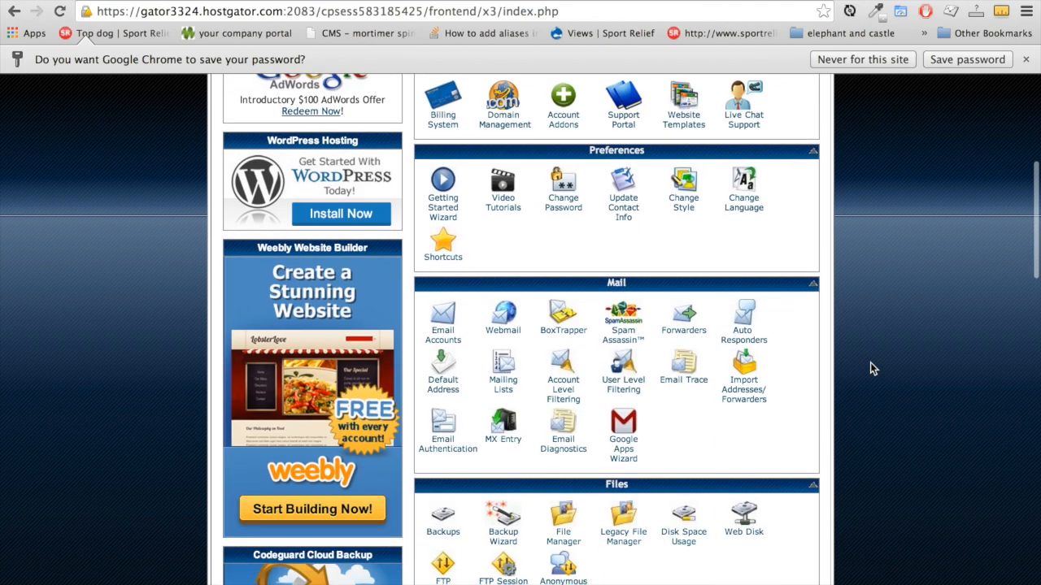
pyautogui.click(560, 509)
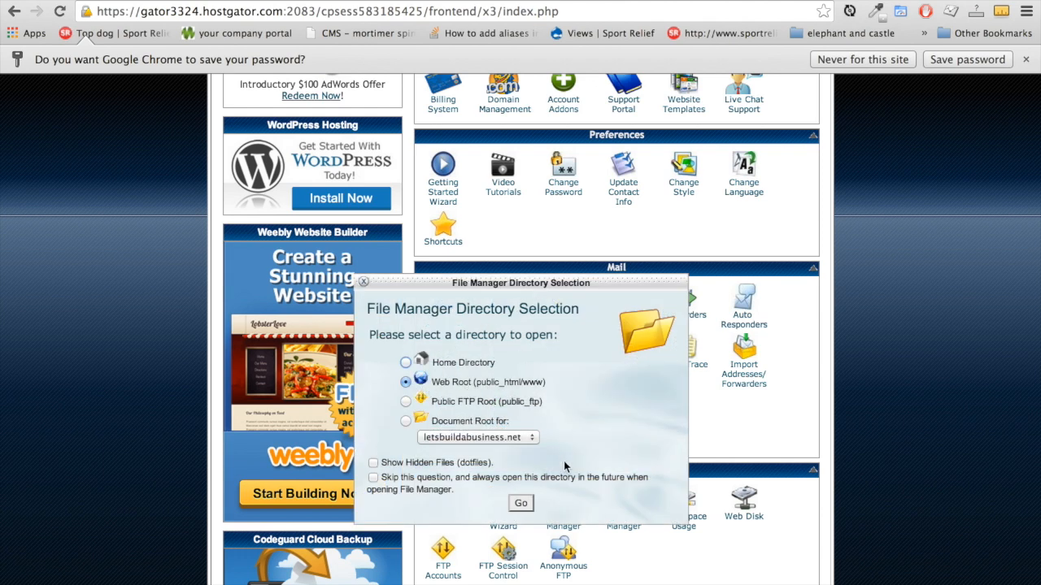
pyautogui.click(521, 504)
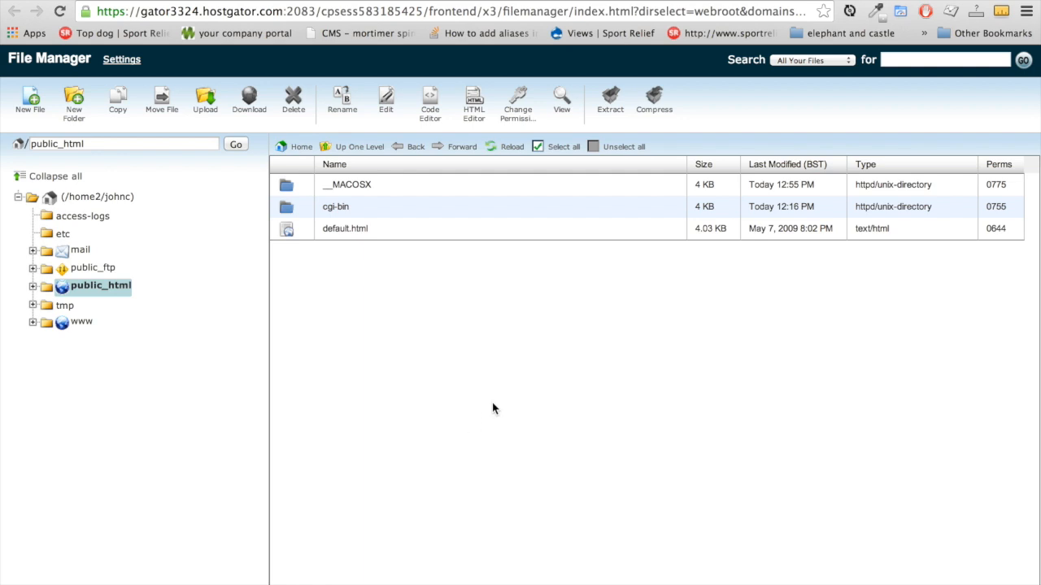
# Upload website_files.zip (14.79 MB) into public_html and select it in the file listing
pyautogui.click(207, 104)
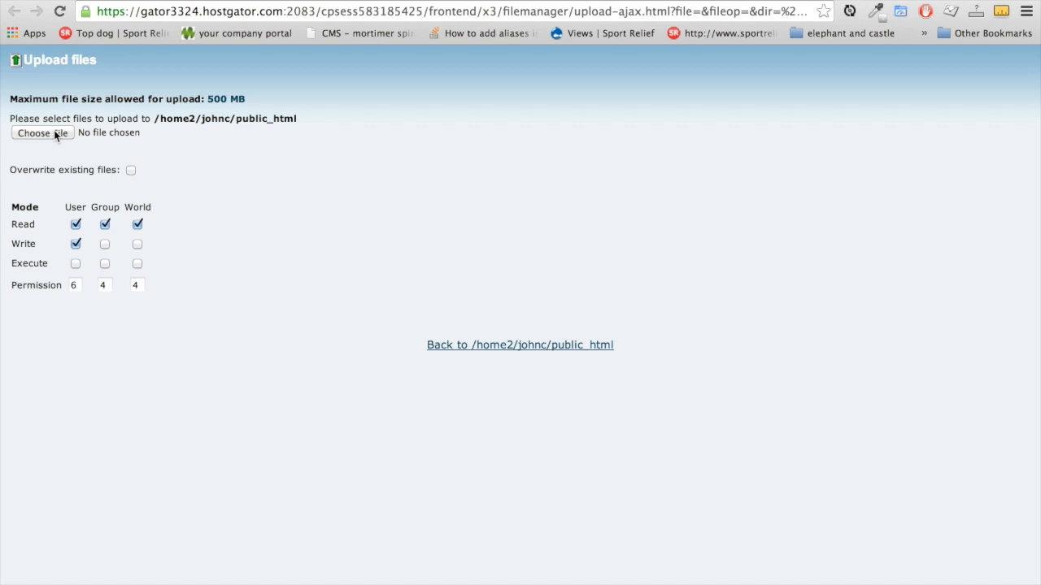
pyautogui.click(55, 134)
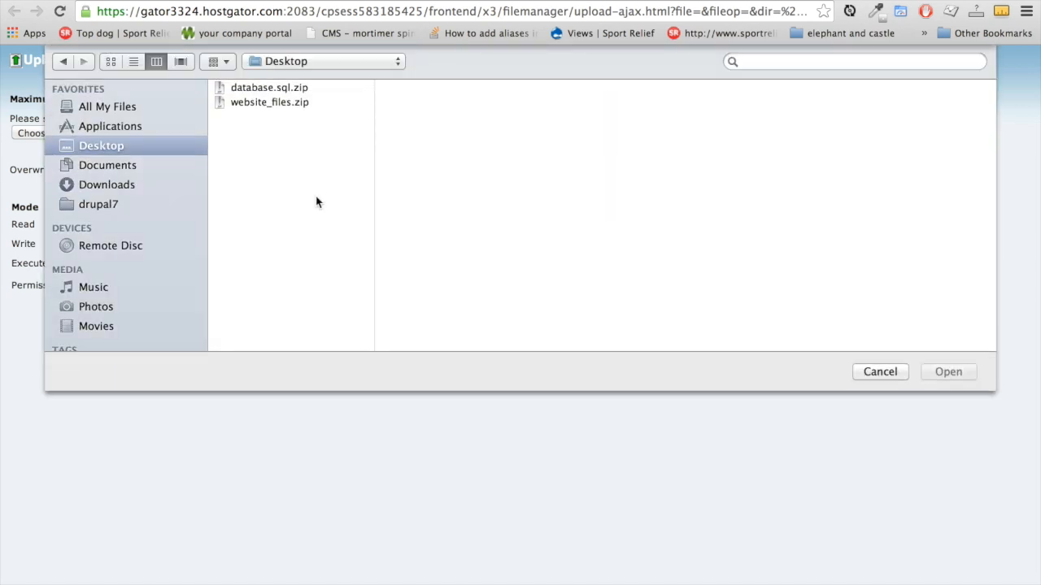
pyautogui.click(276, 105)
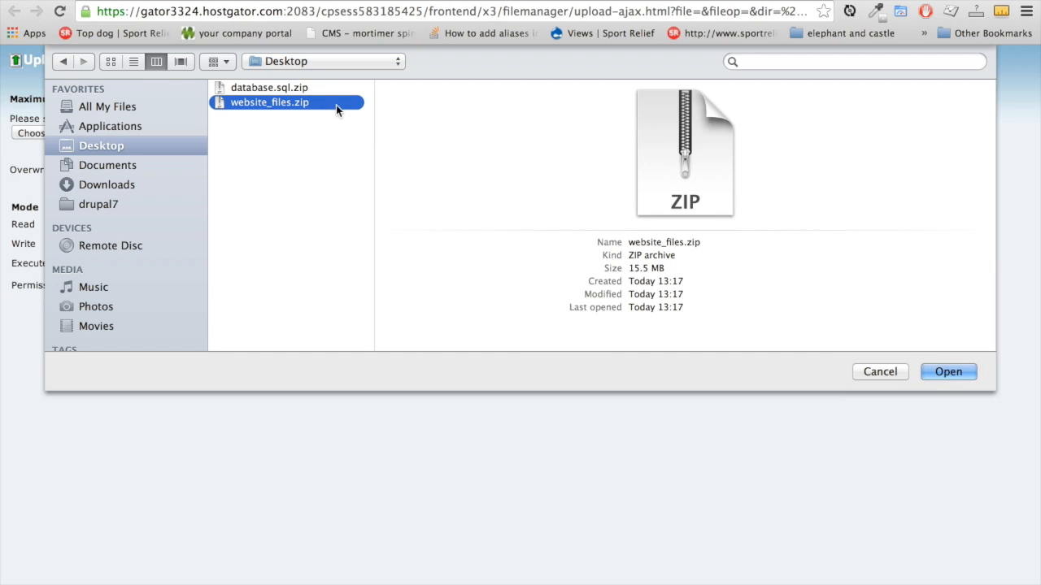
pyautogui.click(948, 372)
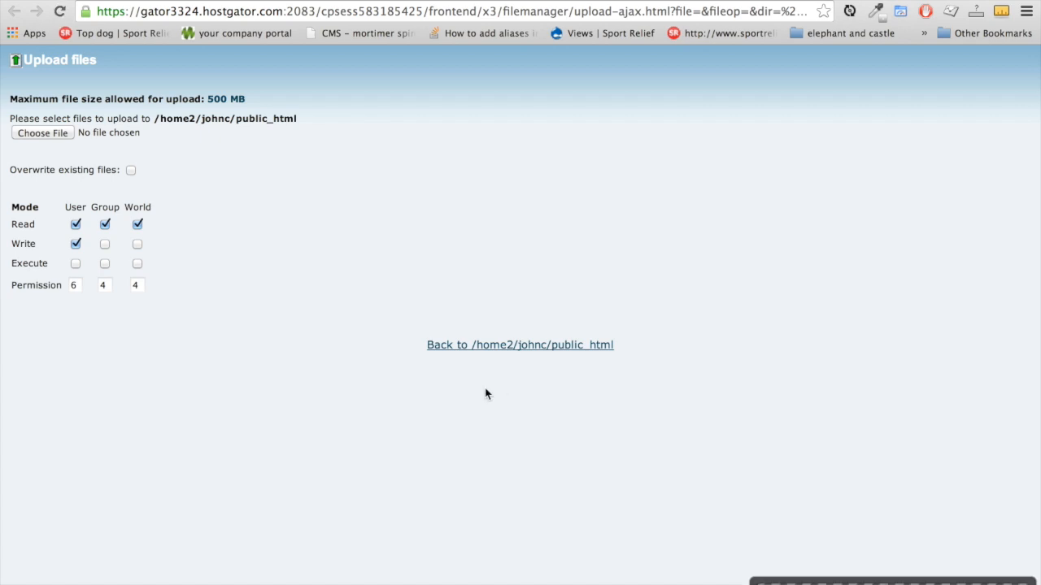
pyautogui.click(473, 345)
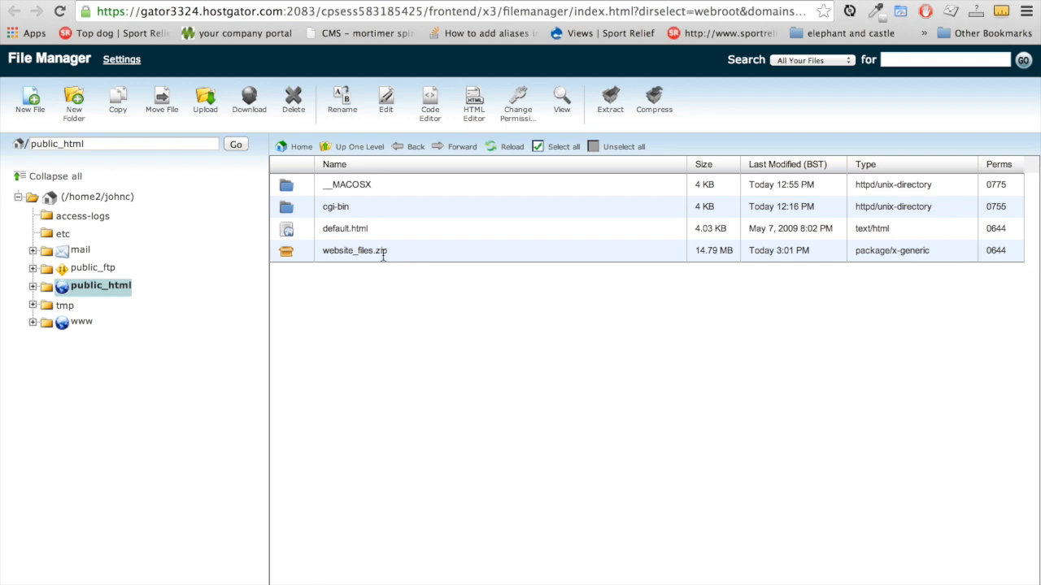
pyautogui.click(418, 252)
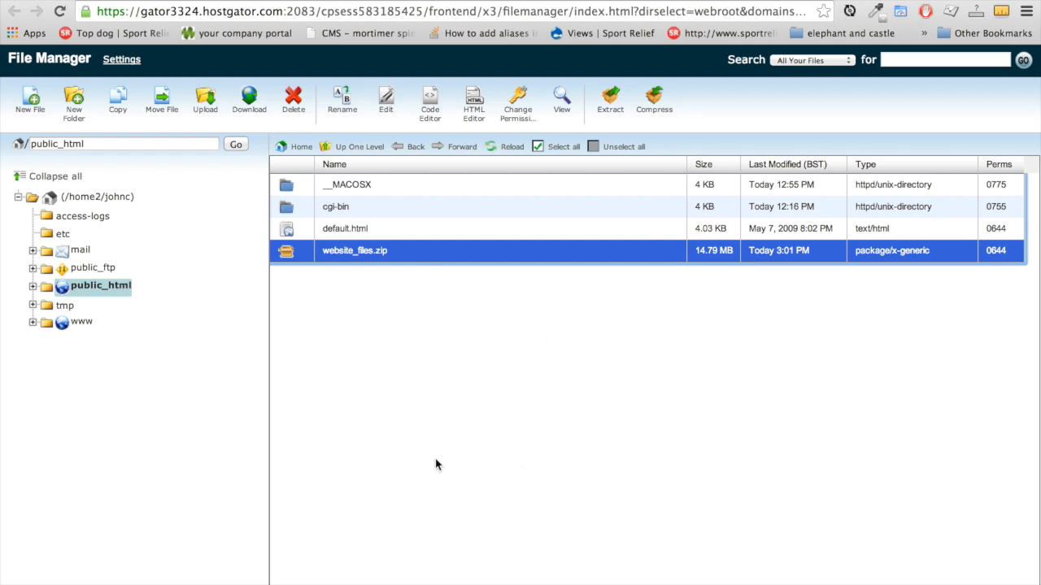
pyautogui.click(402, 254)
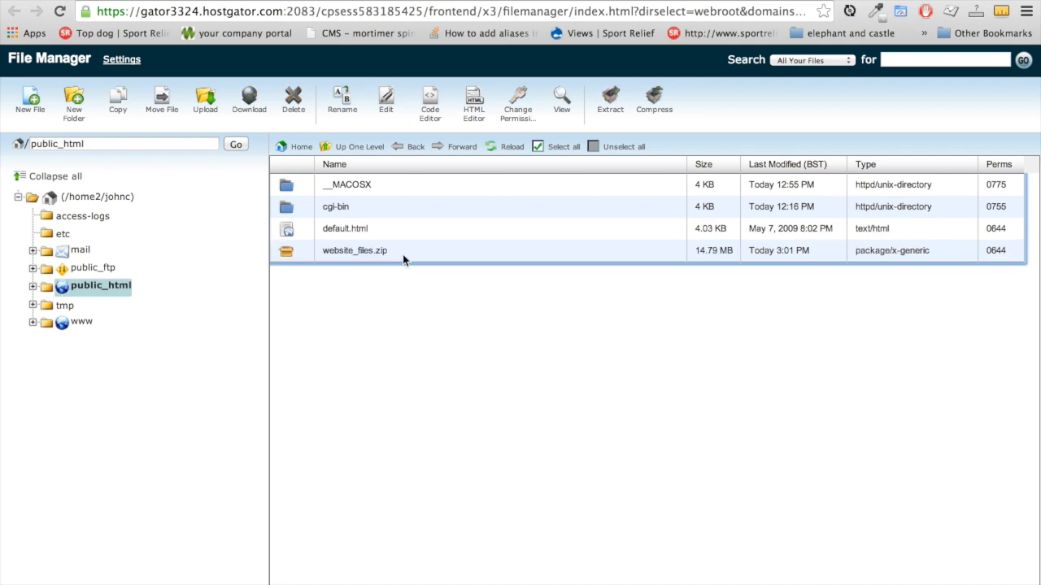
pyautogui.click(393, 252)
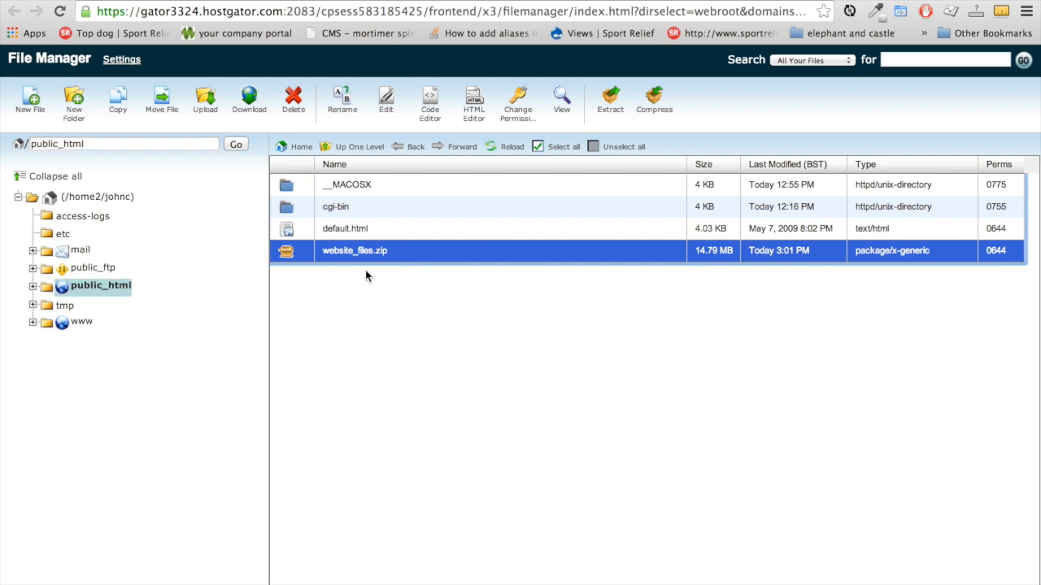
# Extract website_files.zip into public_html, revealing the Drupal files and folders
pyautogui.click(610, 99)
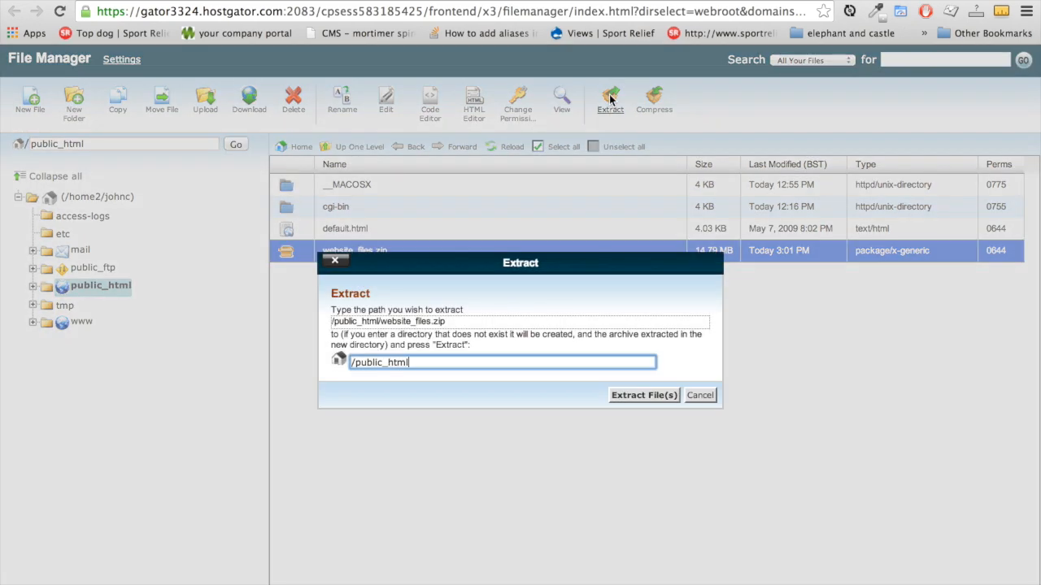
pyautogui.click(635, 396)
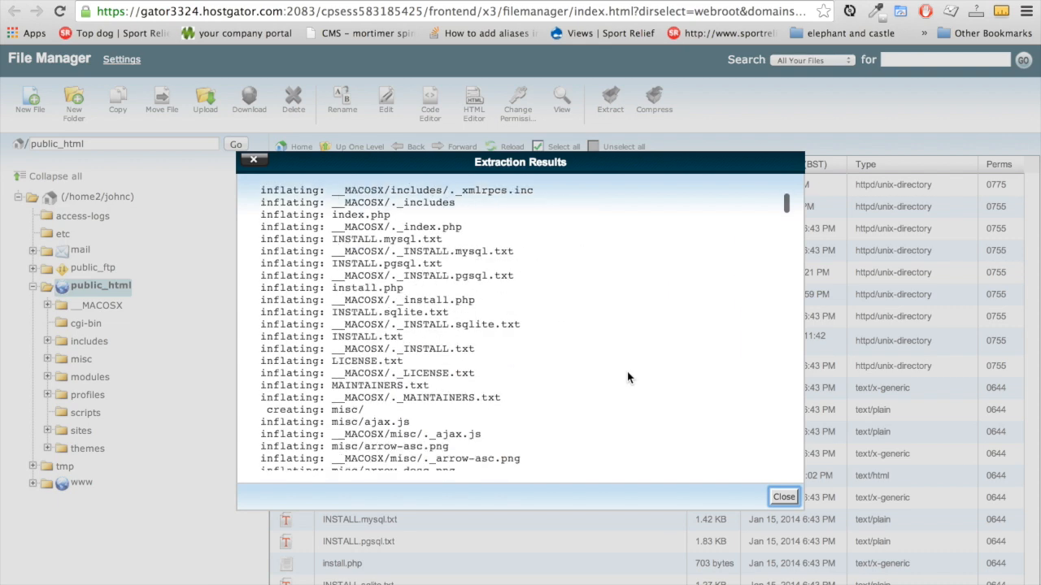
pyautogui.click(783, 497)
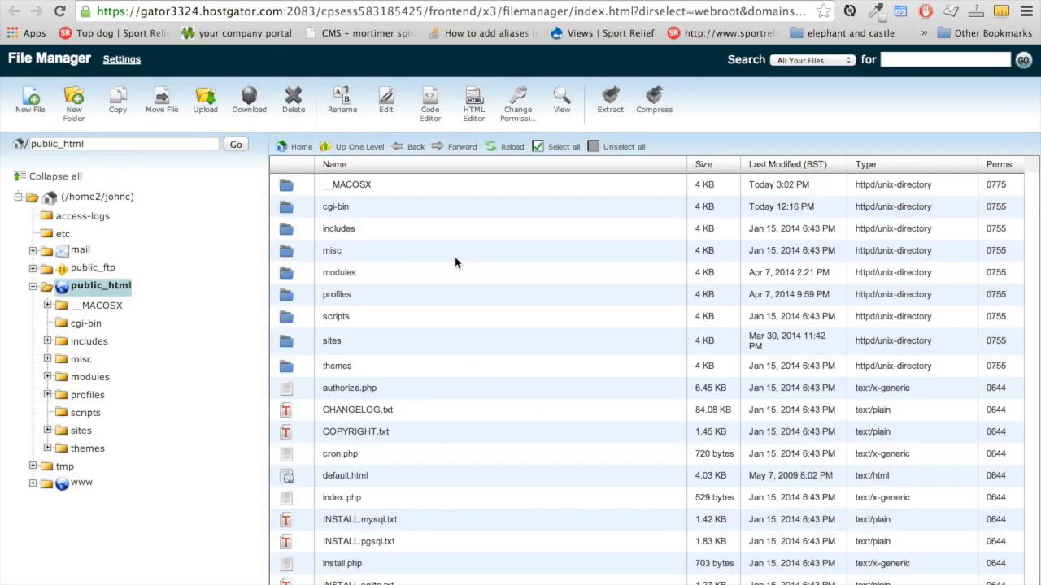
# Delete the website_files.zip archive from public_html
pyautogui.scroll(-5, 430, 495)
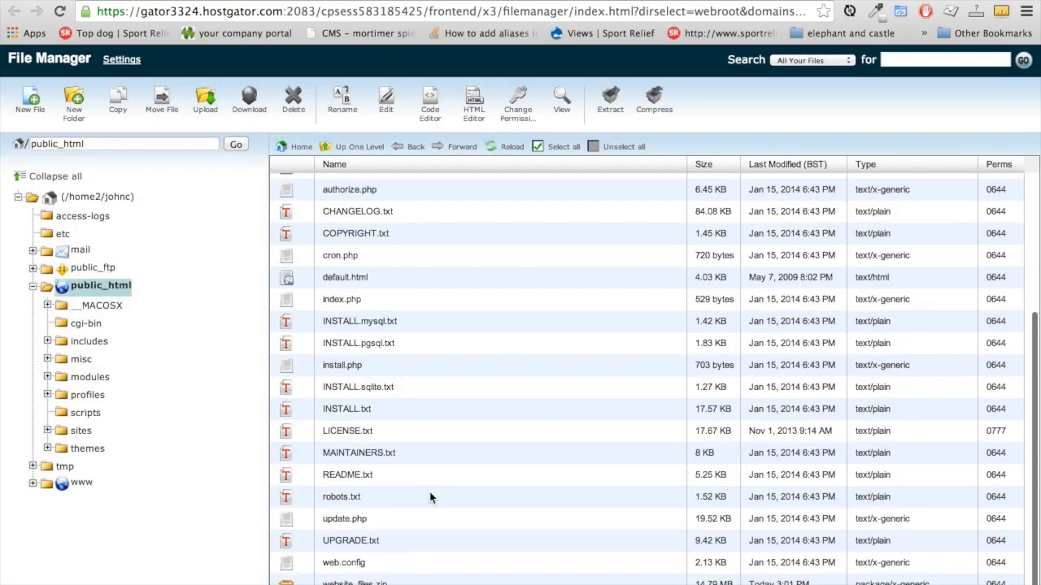
pyautogui.click(394, 580)
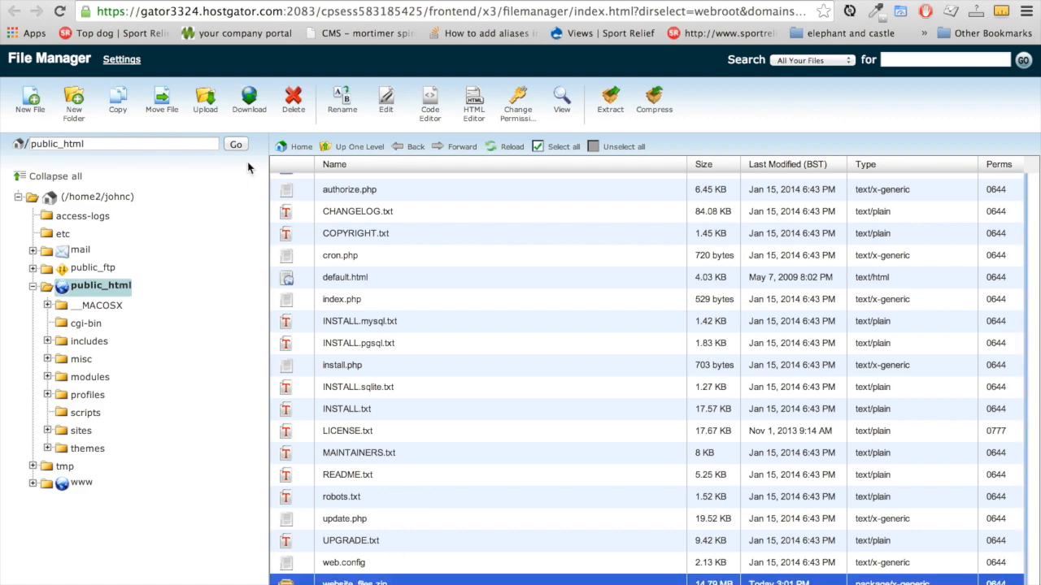
pyautogui.click(291, 101)
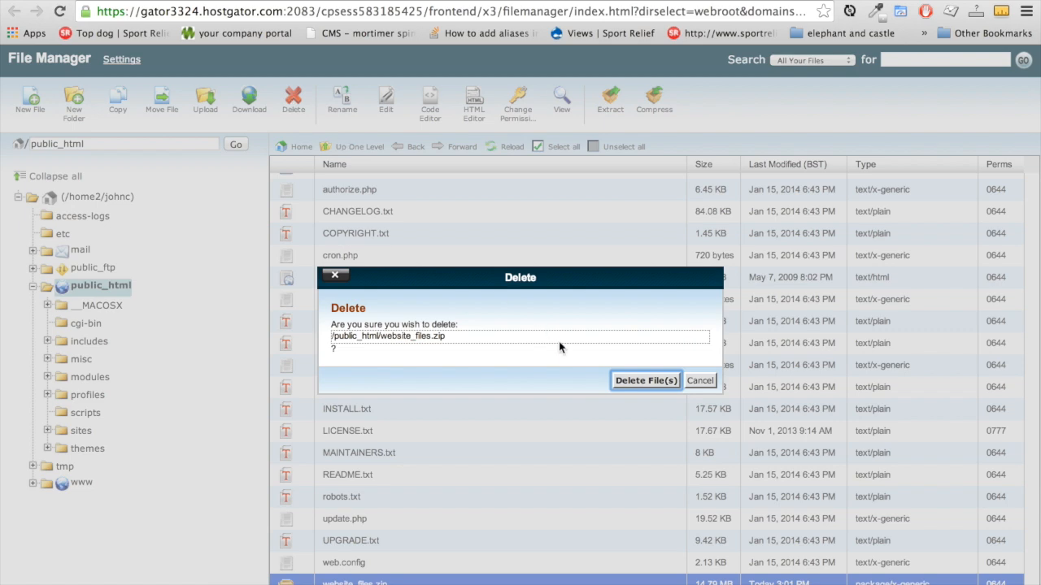
pyautogui.click(645, 380)
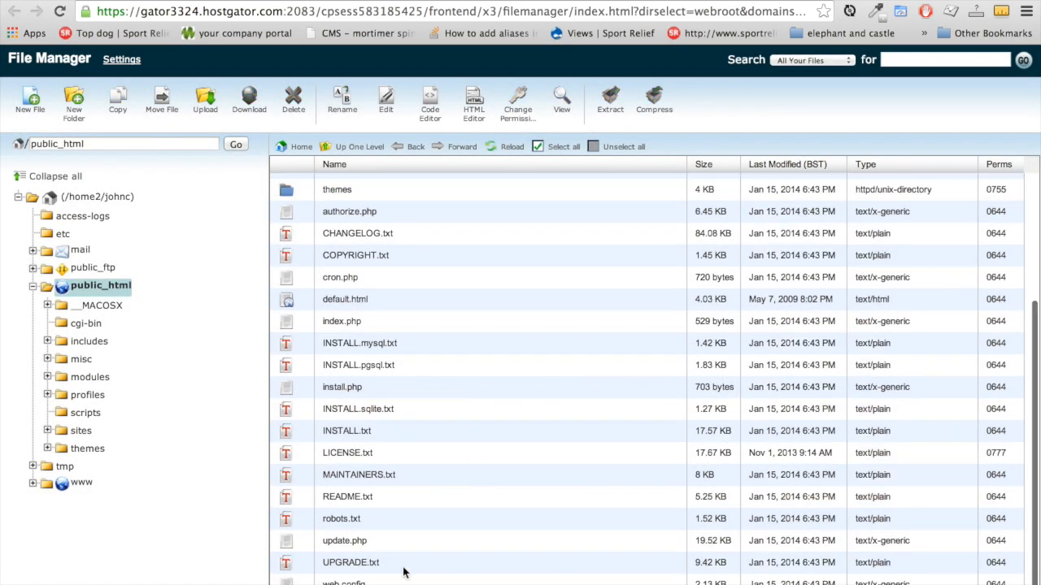
pyautogui.scroll(2, 536, 521)
pyautogui.scroll(5, 536, 513)
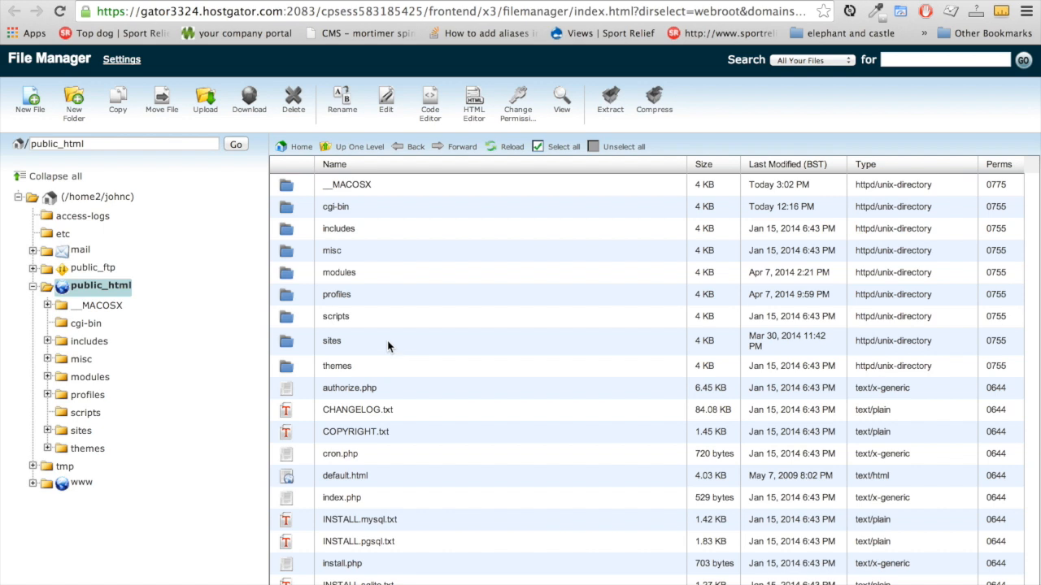
# Give sites/default 0755 permissions by adding owner write, then open it and select settings.php
pyautogui.click(293, 348)
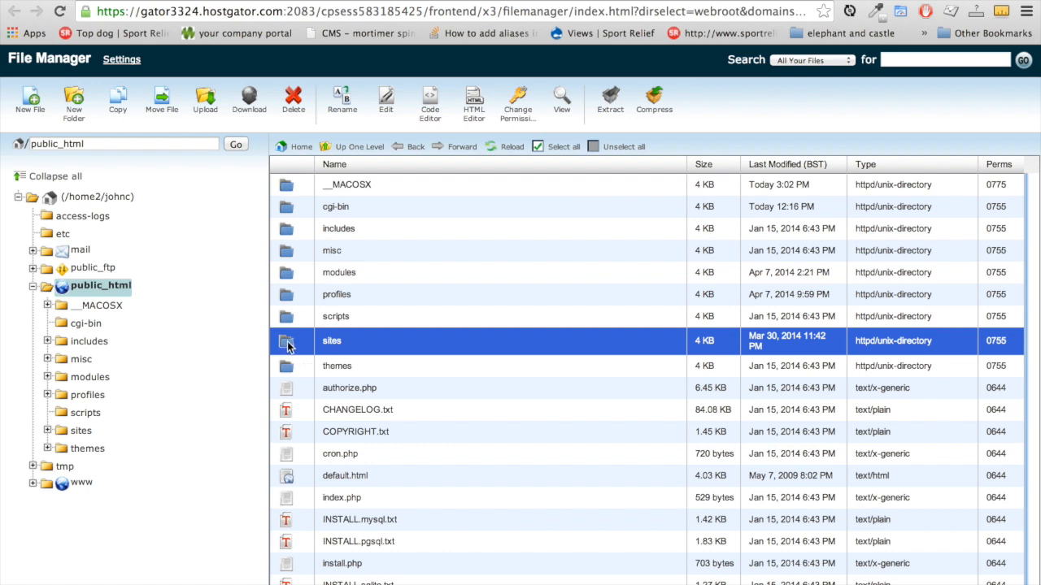
pyautogui.doubleClick(289, 348)
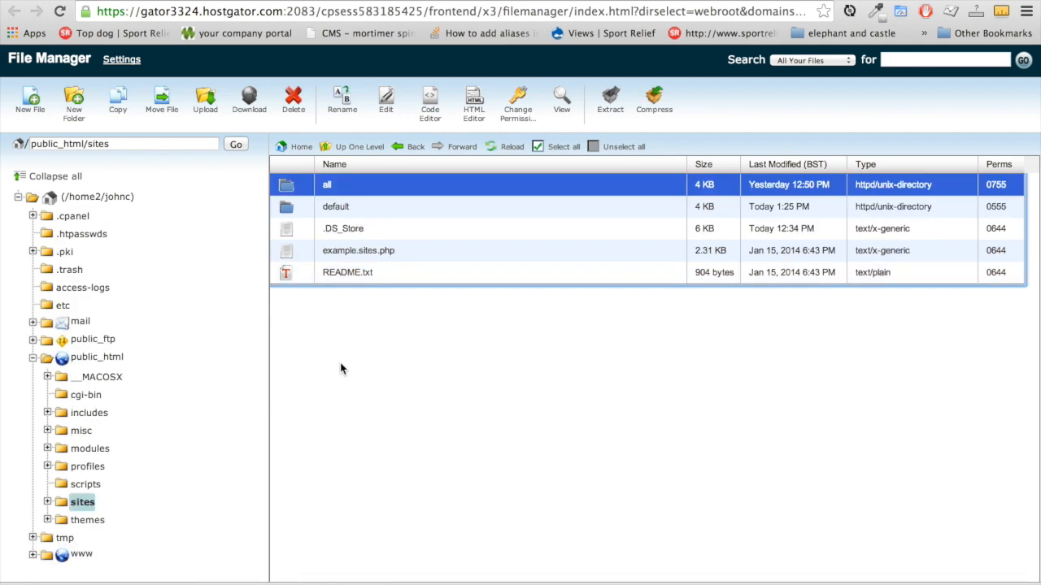
pyautogui.click(304, 210)
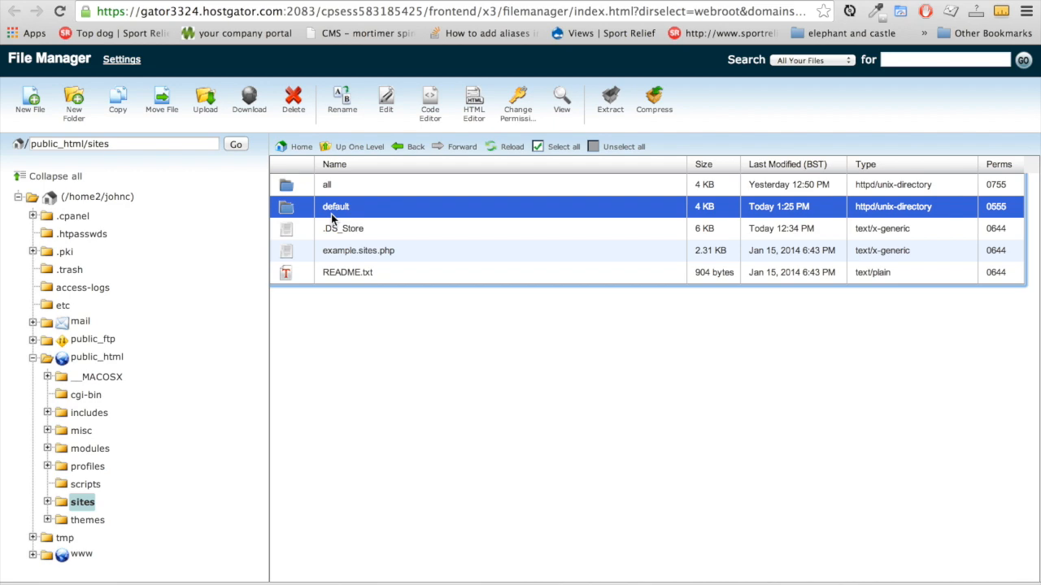
pyautogui.click(519, 114)
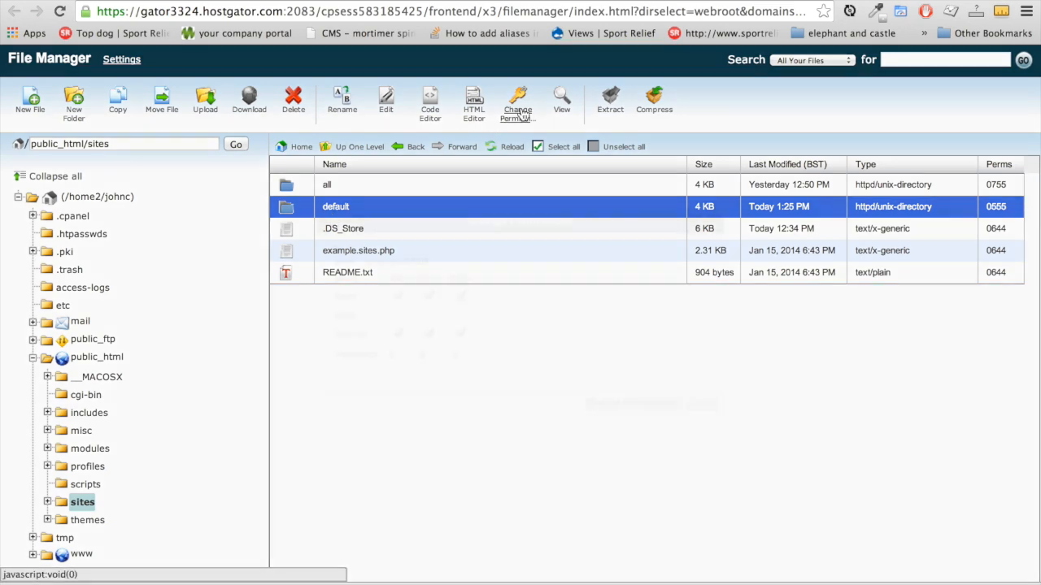
pyautogui.click(398, 317)
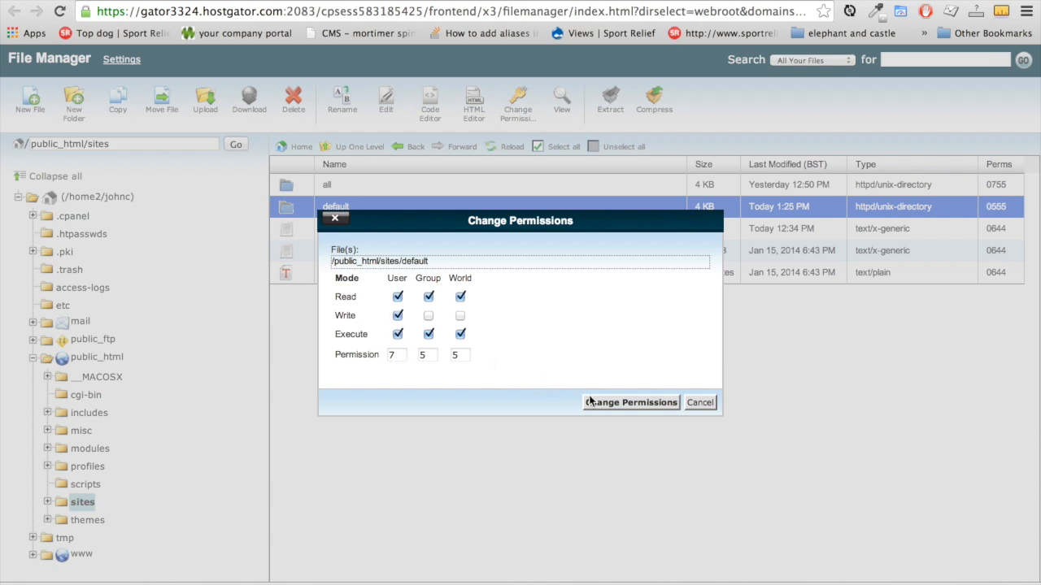
pyautogui.click(615, 403)
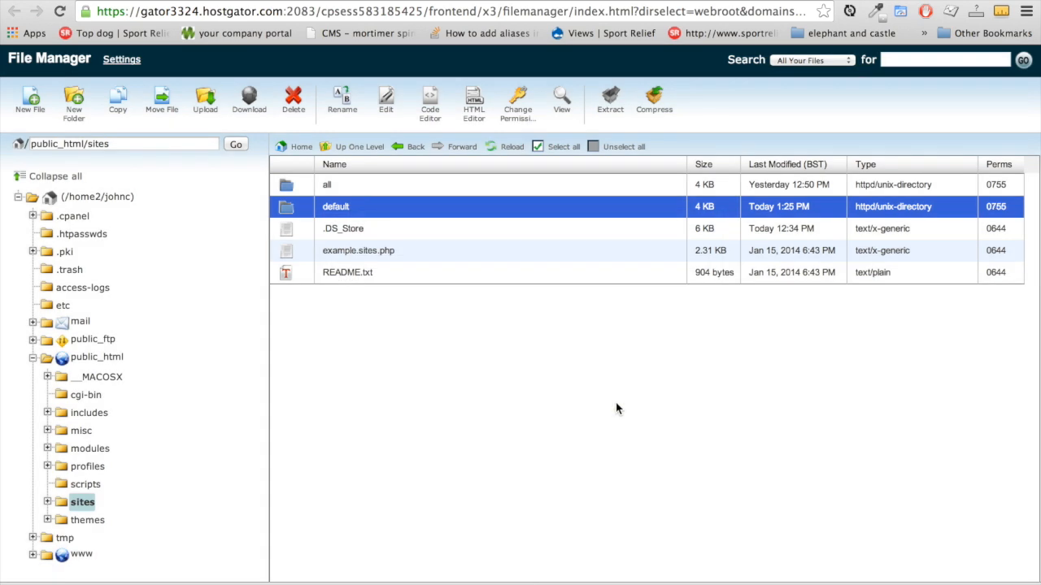
pyautogui.doubleClick(299, 209)
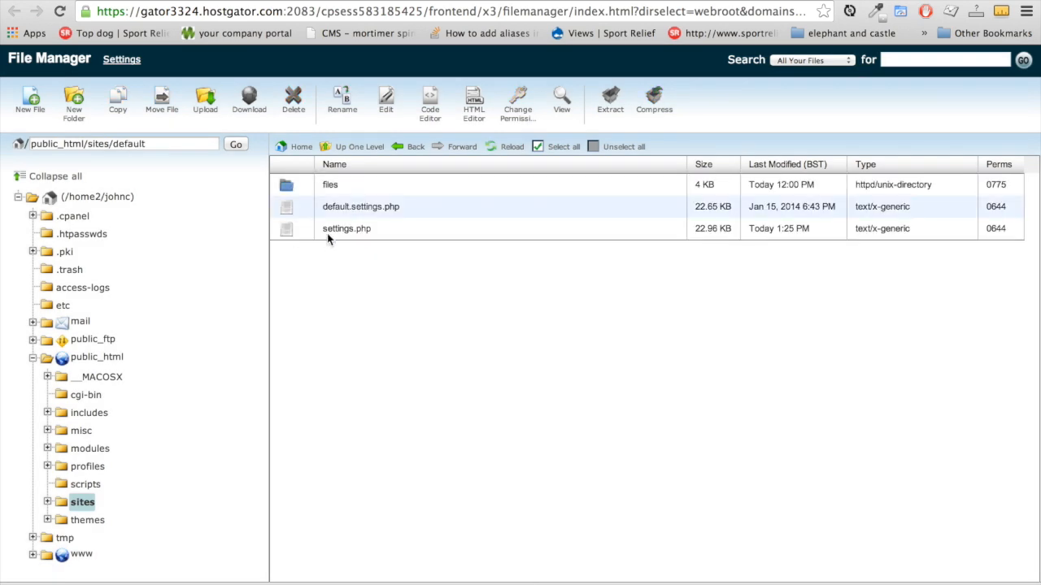
pyautogui.click(302, 233)
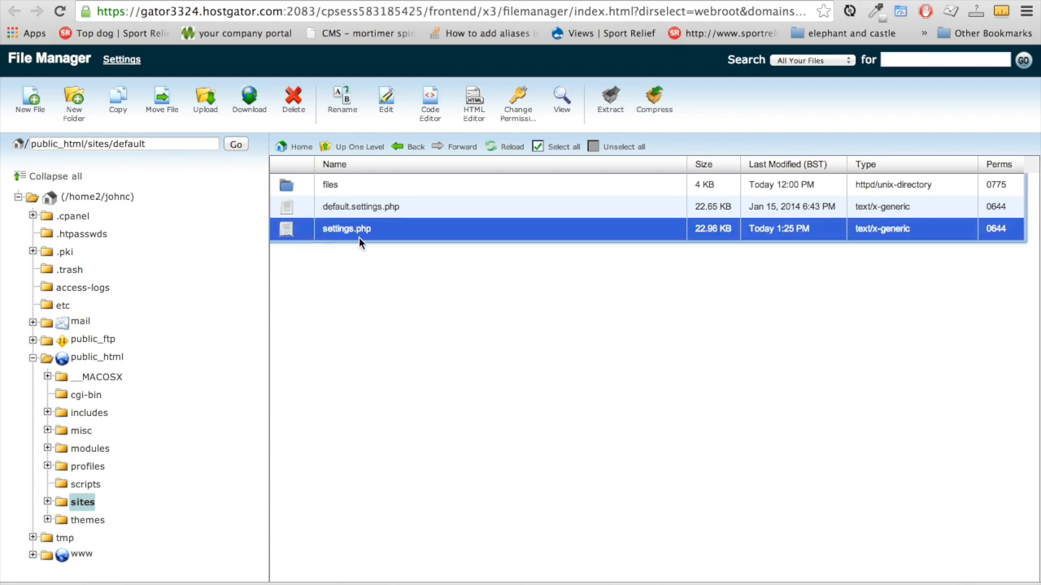
# Open settings.php in the line-numbered code editor and scroll to the $databases array
pyautogui.click(386, 110)
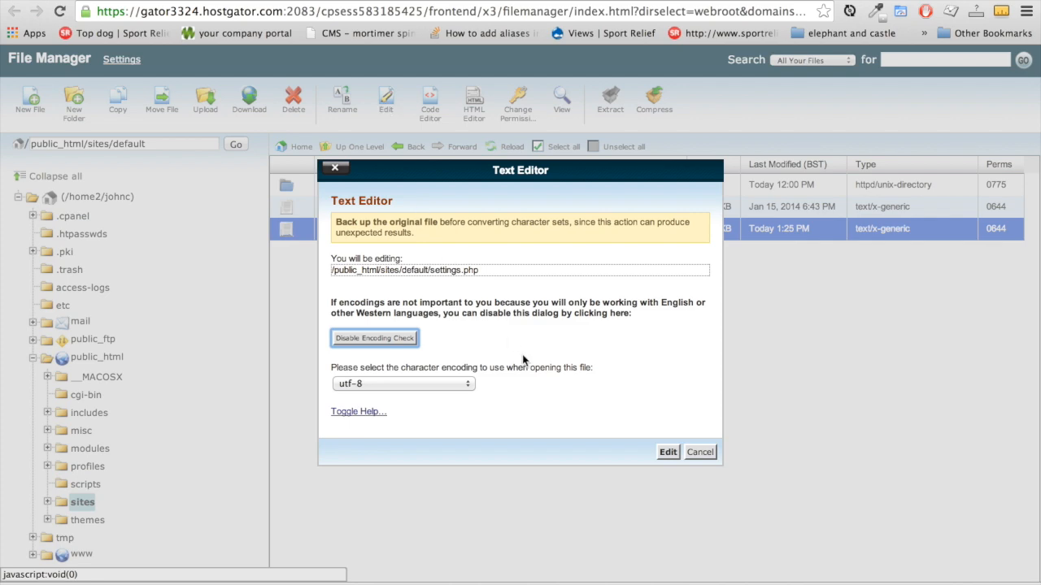
pyautogui.click(673, 454)
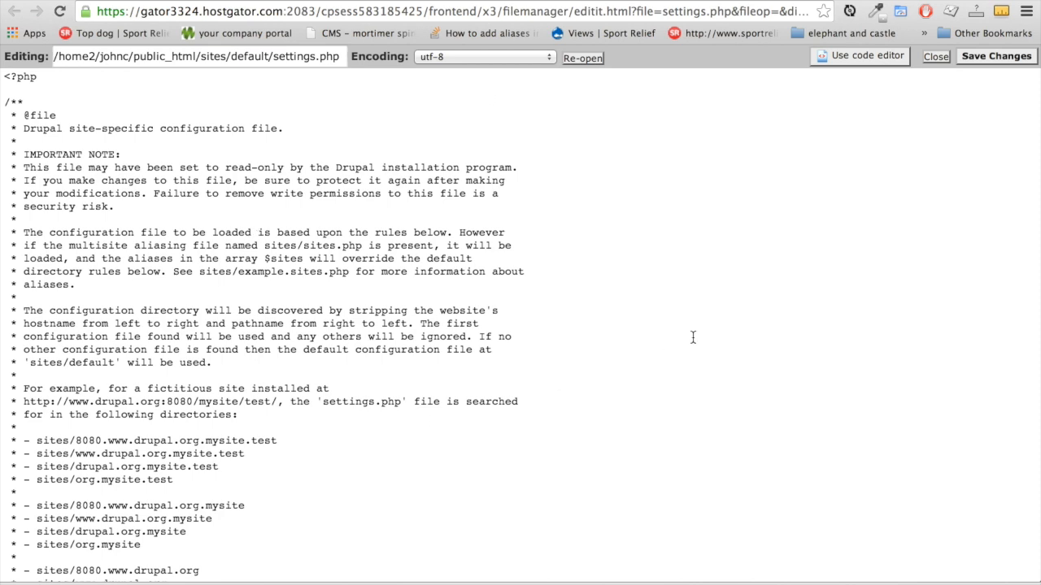
pyautogui.click(863, 54)
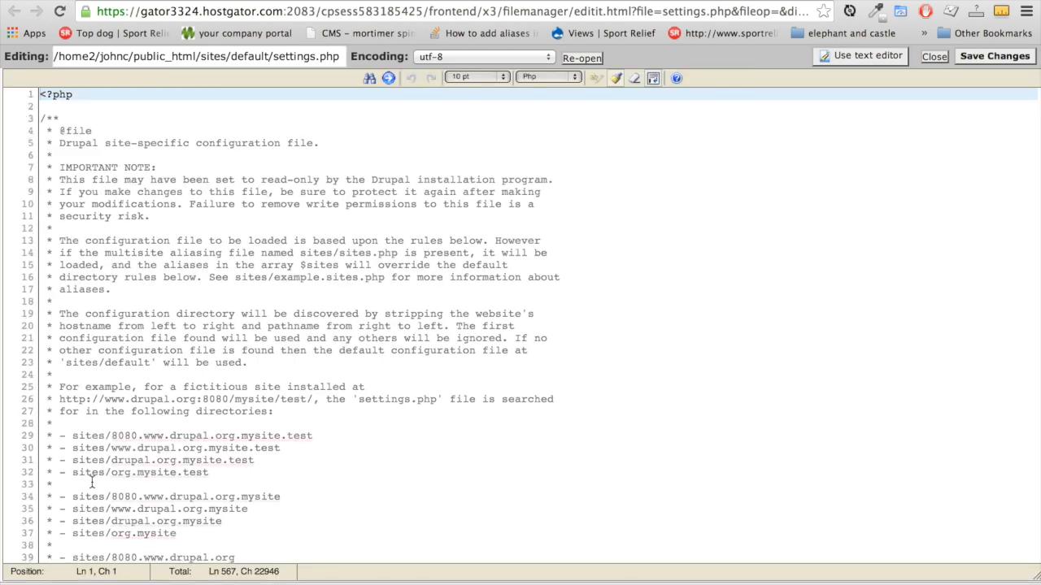
pyautogui.scroll(-20, 92, 484)
pyautogui.scroll(-20, 92, 483)
pyautogui.scroll(10, 74, 363)
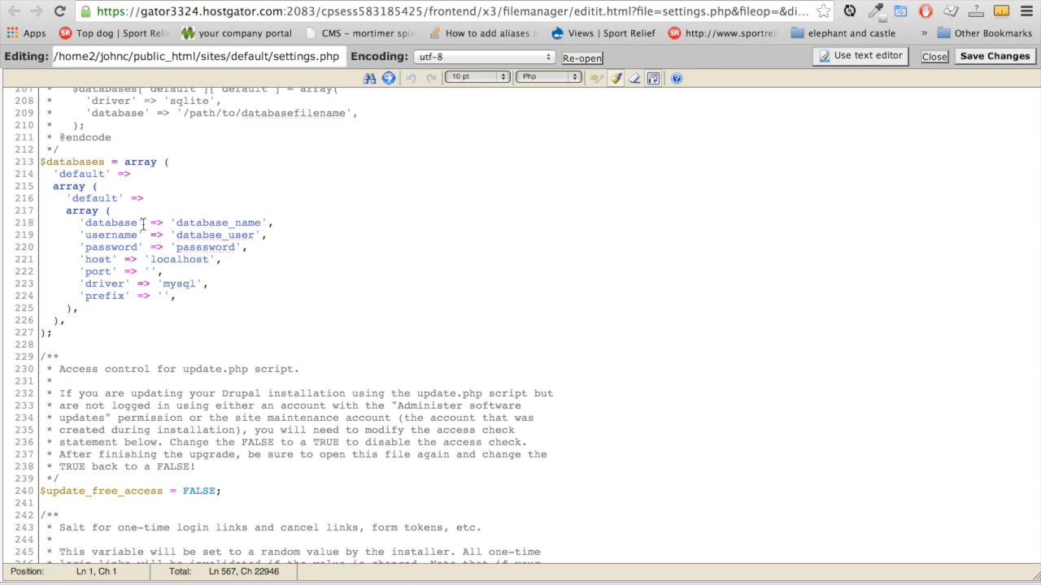
# Replace the placeholder database name on line 218 with the one from the hosting notes
pyautogui.press('super+Tab')
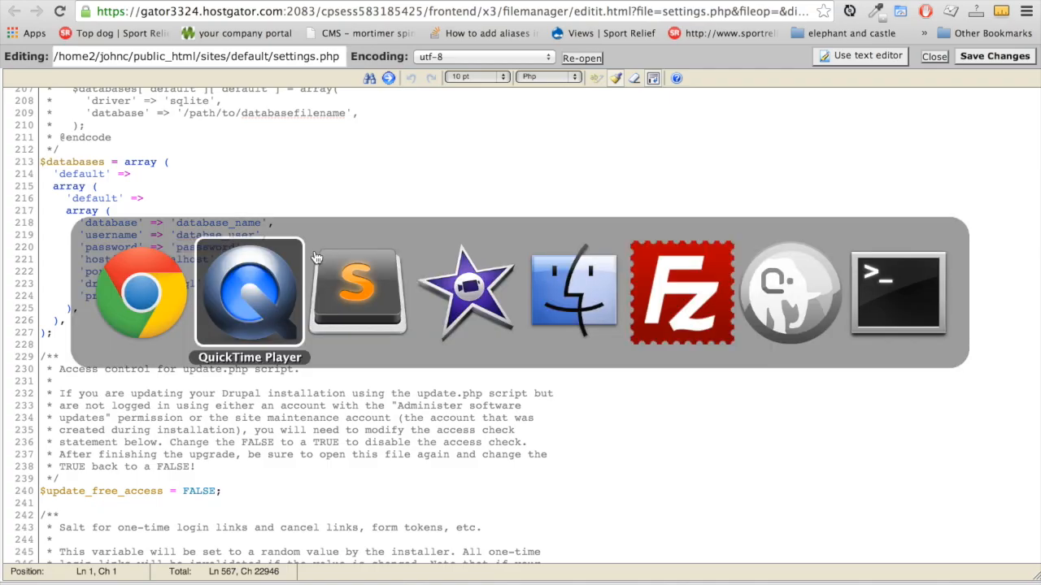
pyautogui.click(313, 251)
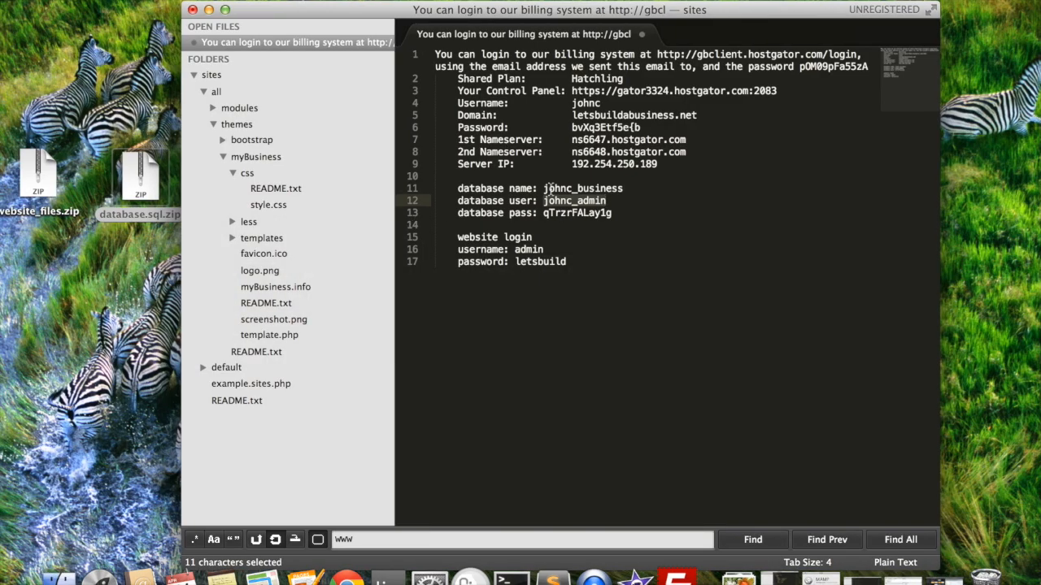
pyautogui.moveTo(543, 188); pyautogui.dragTo(627, 189)
pyautogui.press('super+c')
pyautogui.press('super+Tab')
pyautogui.moveTo(177, 218); pyautogui.dragTo(262, 217)
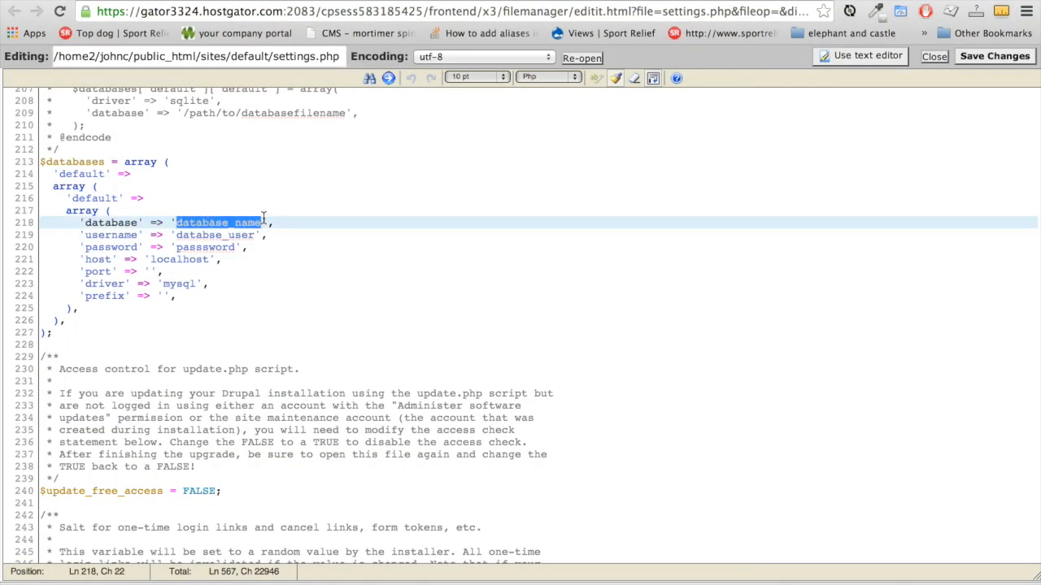
pyautogui.press('super+v')
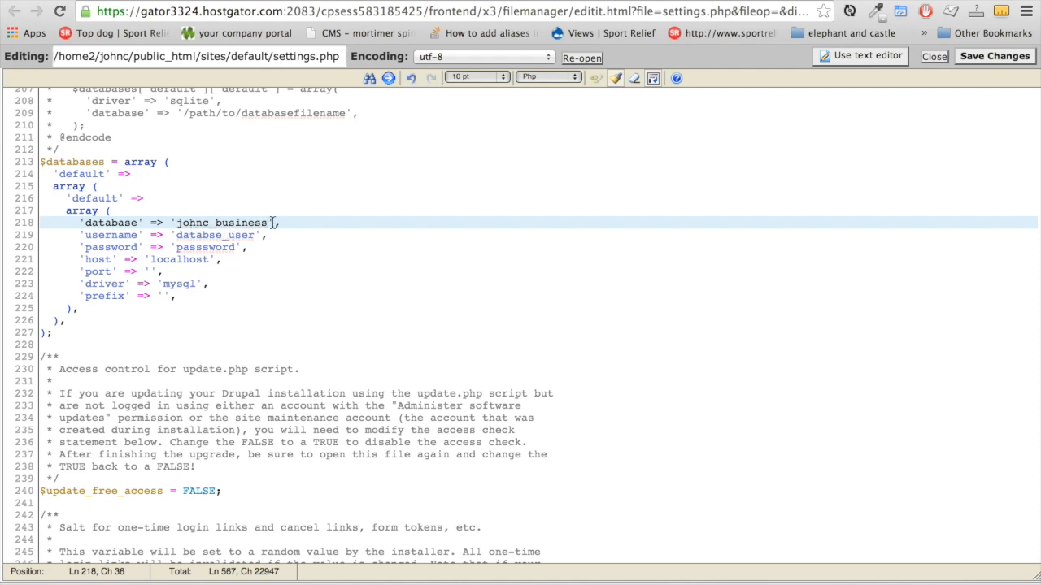
# Replace the placeholder username on line 219 with the database user from the notes
pyautogui.click(256, 234)
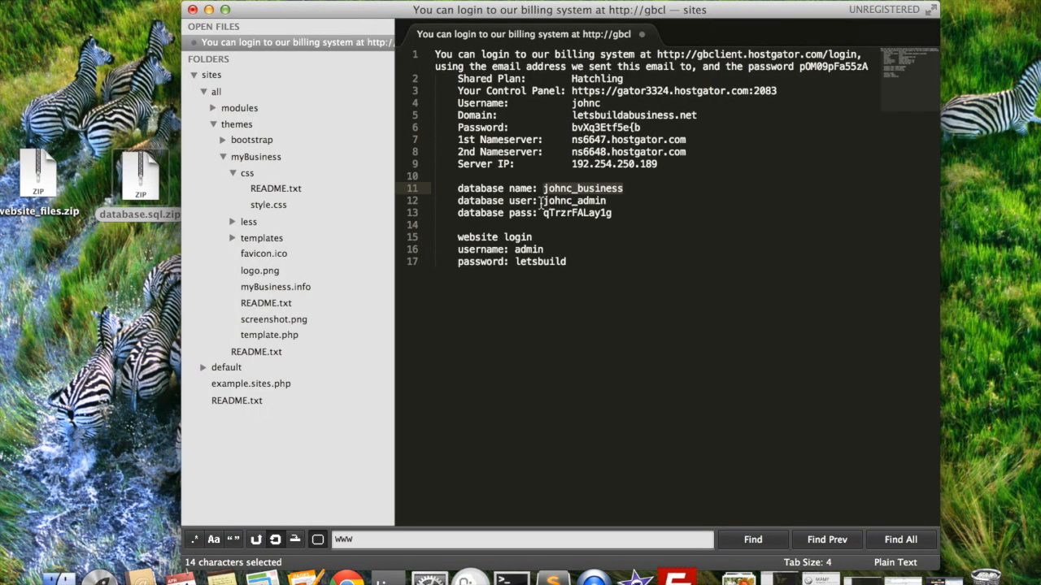
pyautogui.moveTo(542, 201); pyautogui.dragTo(611, 201)
pyautogui.press('super+c')
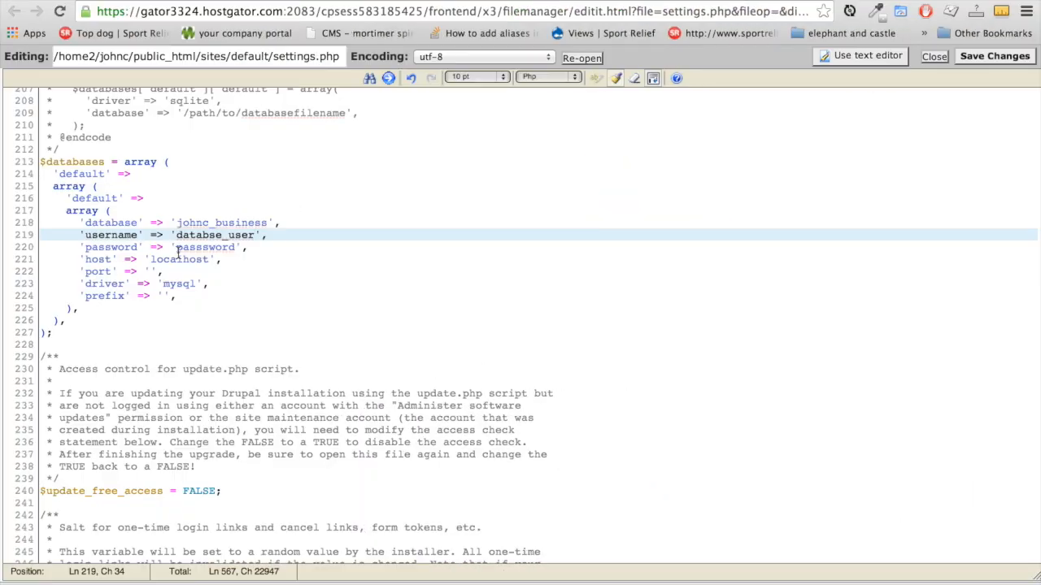
pyautogui.moveTo(254, 235); pyautogui.dragTo(176, 236)
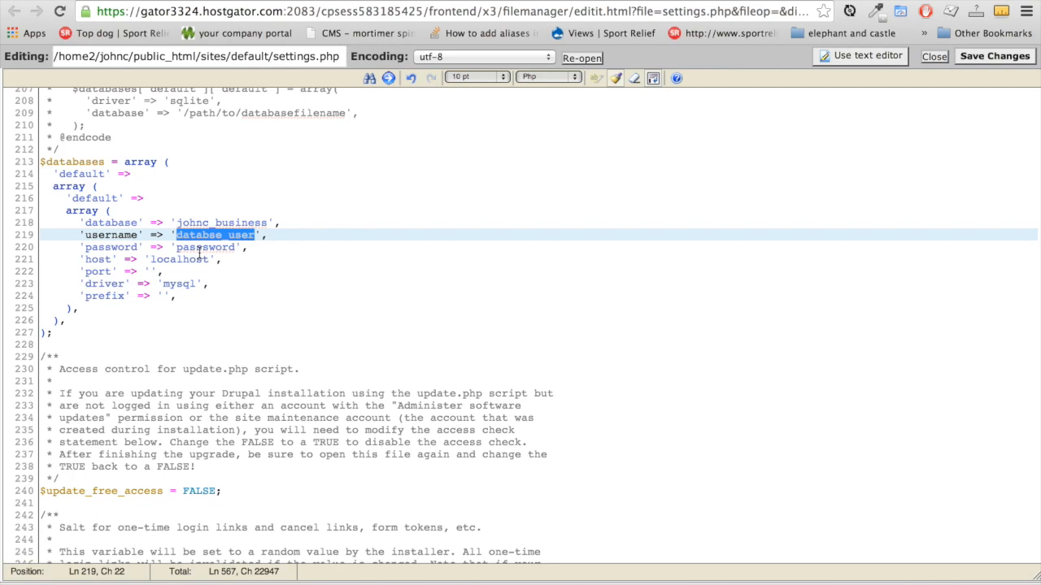
pyautogui.press('super+v')
# Paste the database password over line 220's placeholder and save settings.php
pyautogui.press('super+Tab')
pyautogui.moveTo(584, 213); pyautogui.dragTo(615, 213)
pyautogui.press('super+c')
pyautogui.press('super+Tab')
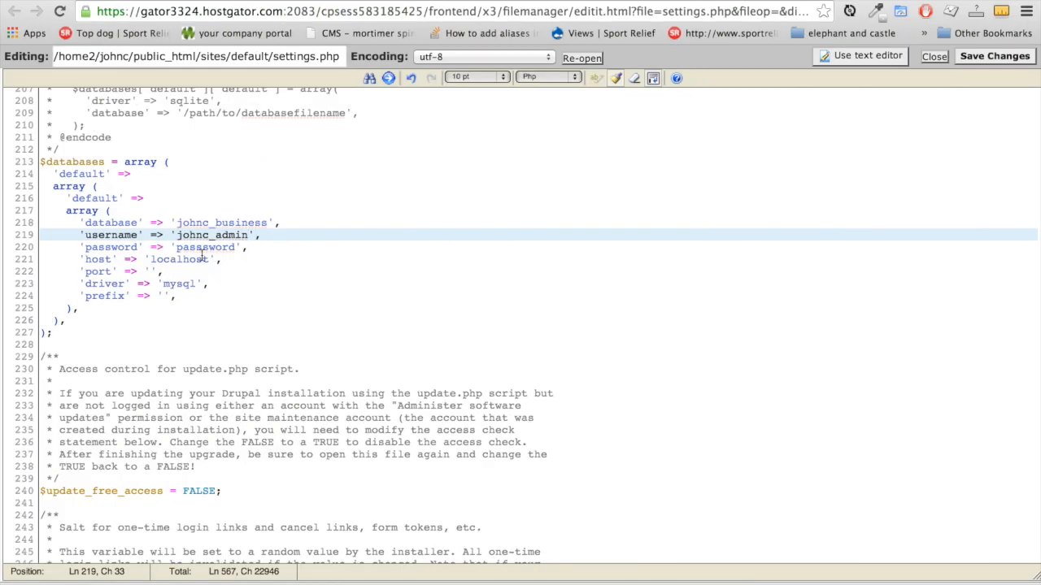
pyautogui.moveTo(178, 249); pyautogui.dragTo(235, 248)
pyautogui.press('super+v')
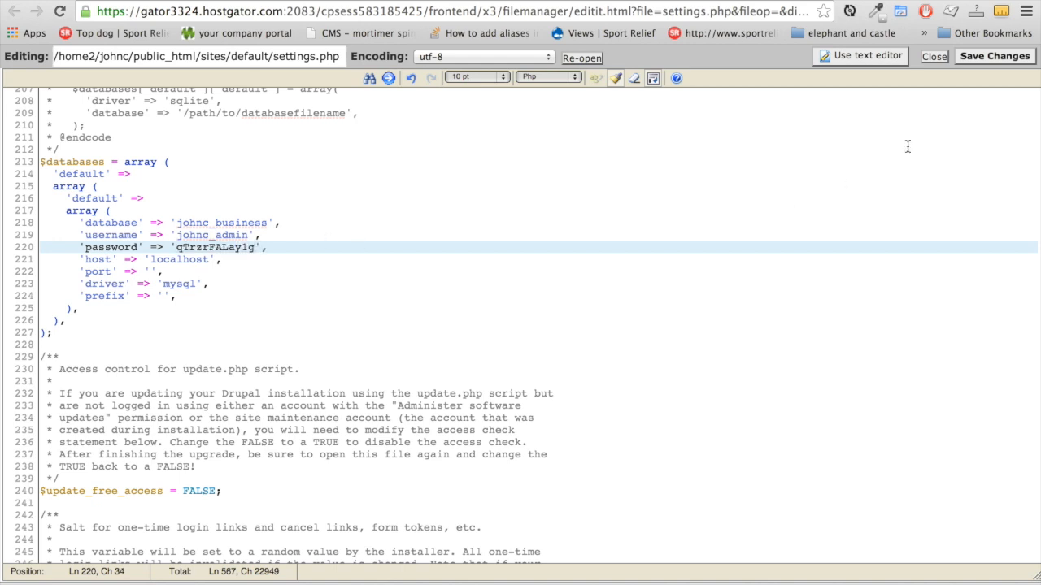
pyautogui.click(981, 57)
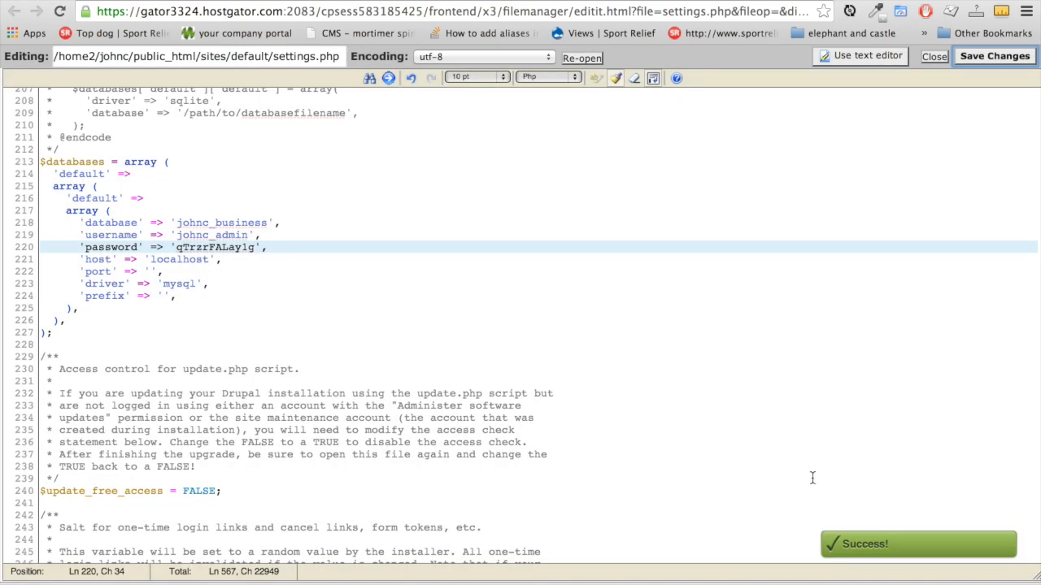
# Return to the sites folder and set the default folder to 555 by removing owner write
pyautogui.click(933, 57)
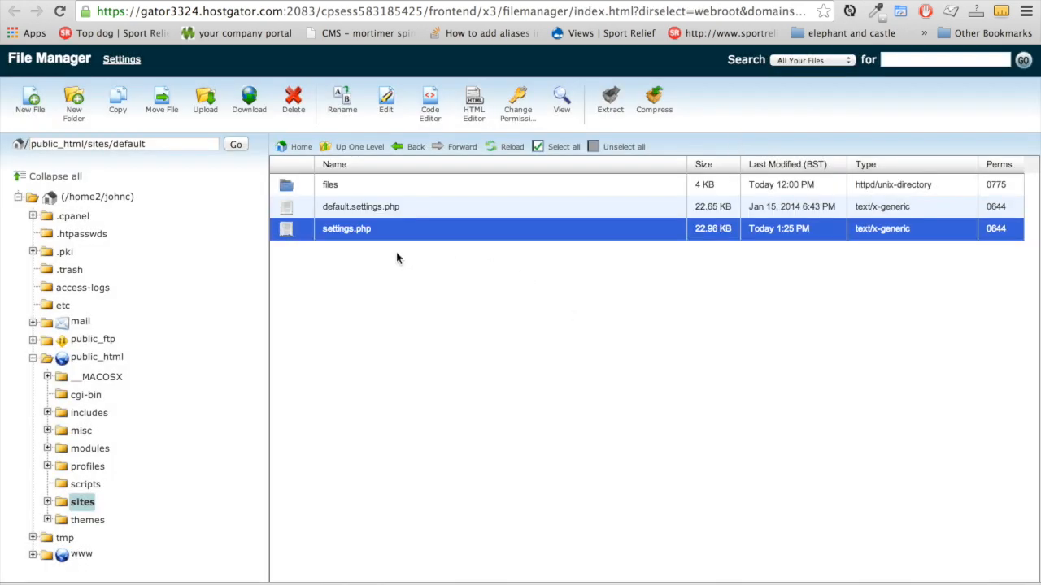
pyautogui.click(362, 155)
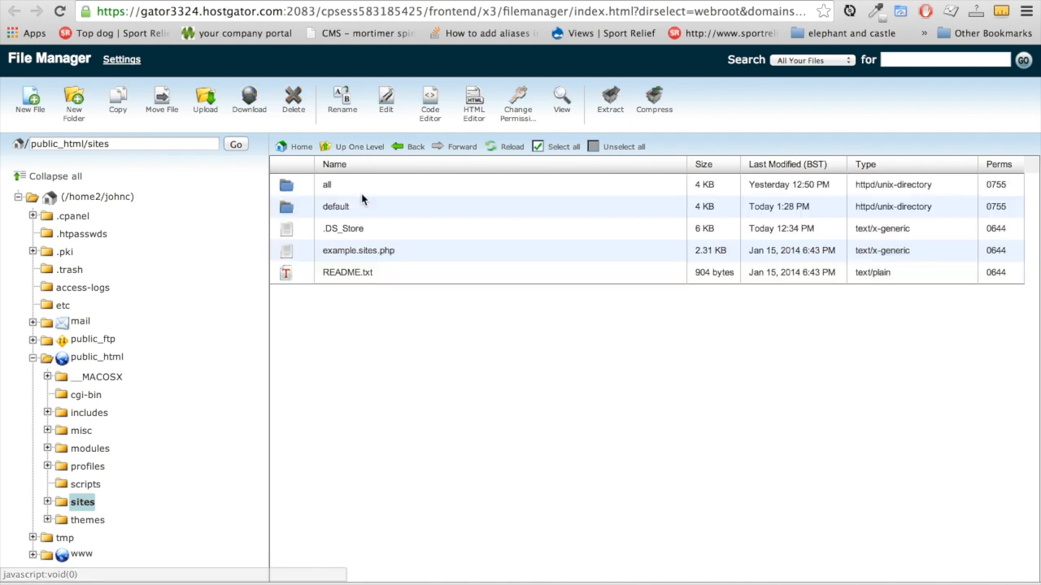
pyautogui.click(331, 213)
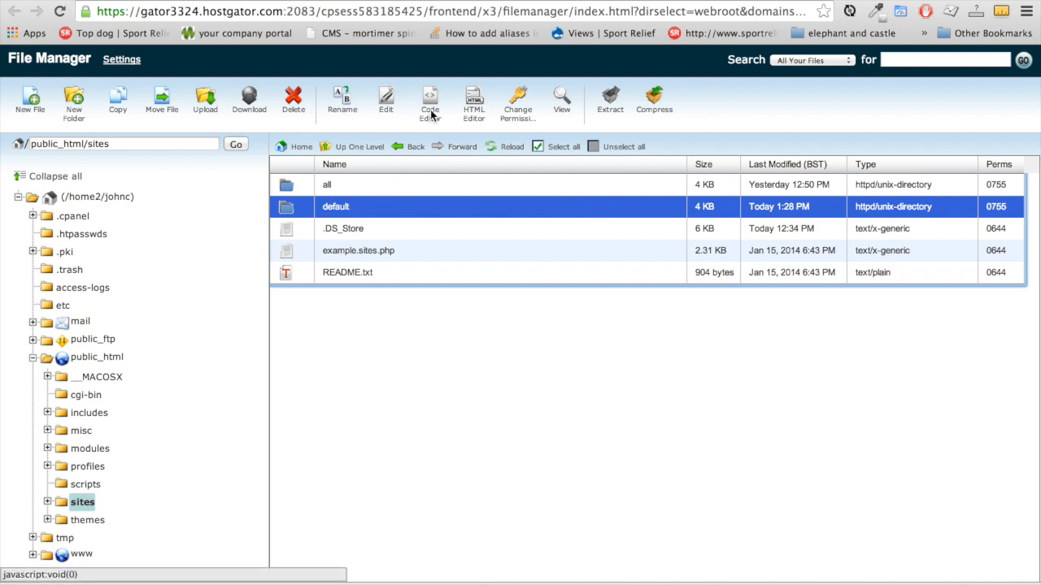
pyautogui.click(518, 104)
pyautogui.click(397, 316)
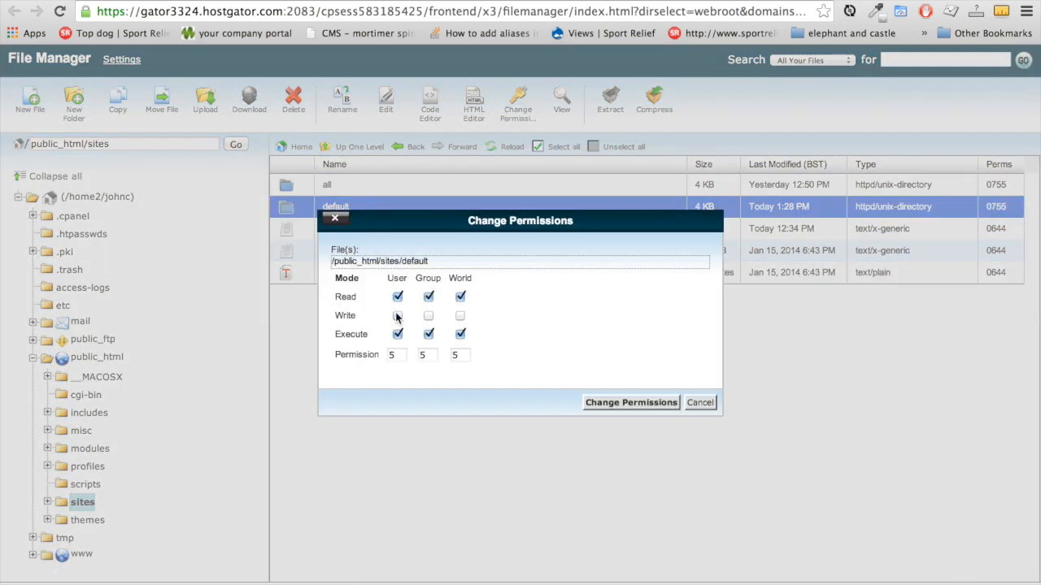
pyautogui.click(630, 404)
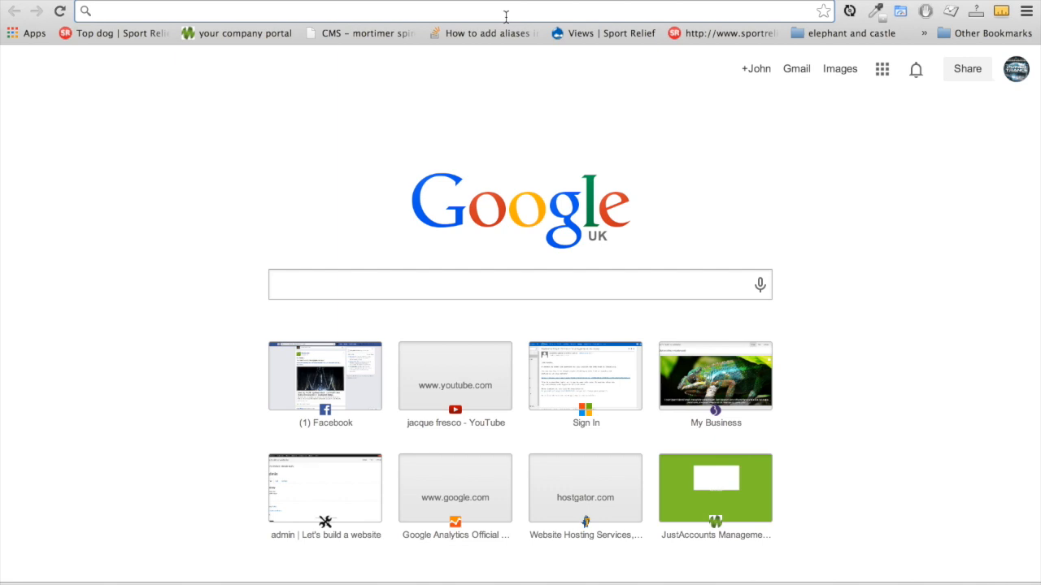
pyautogui.write('www.lets')
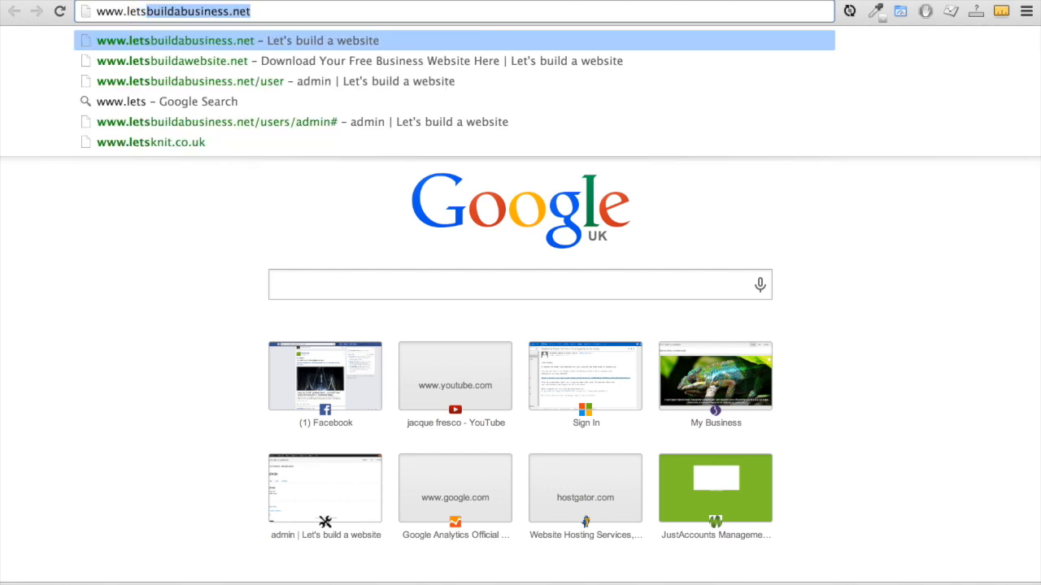
pyautogui.press('Right')
pyautogui.press('Return')
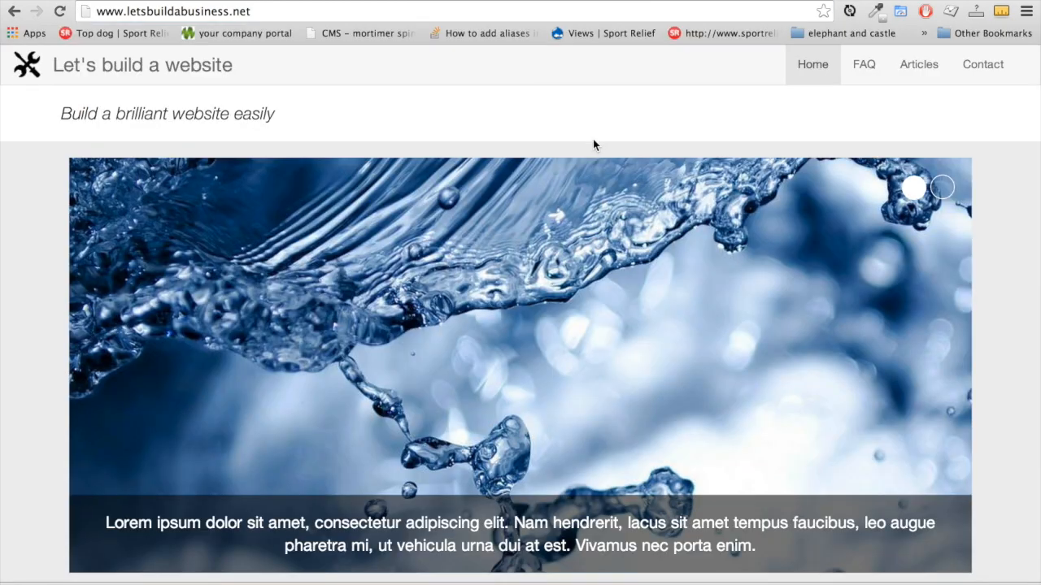
pyautogui.scroll(-15, 593, 145)
pyautogui.scroll(-5, 593, 145)
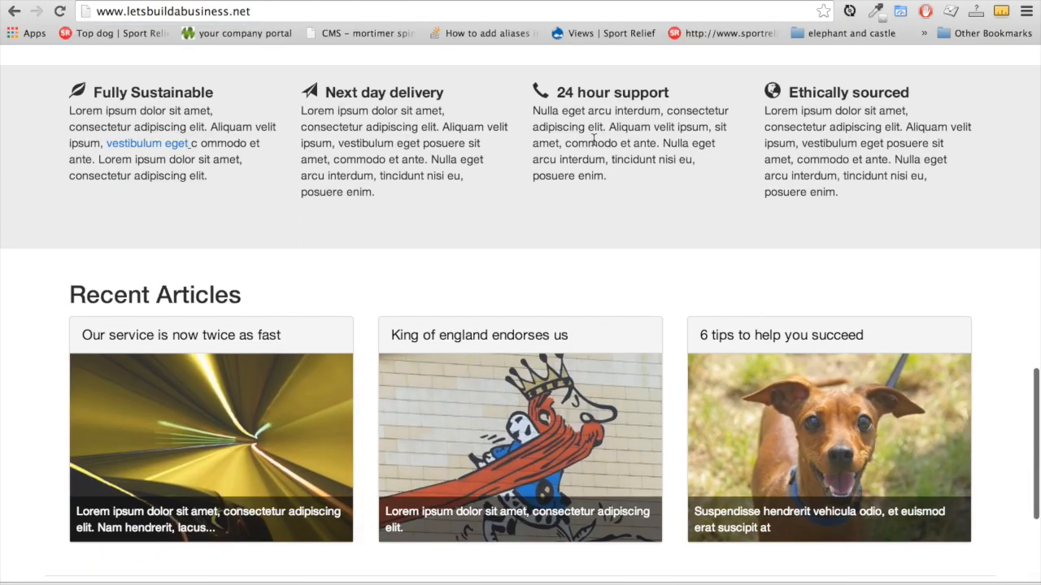
pyautogui.scroll(3, 592, 145)
pyautogui.scroll(15, 593, 142)
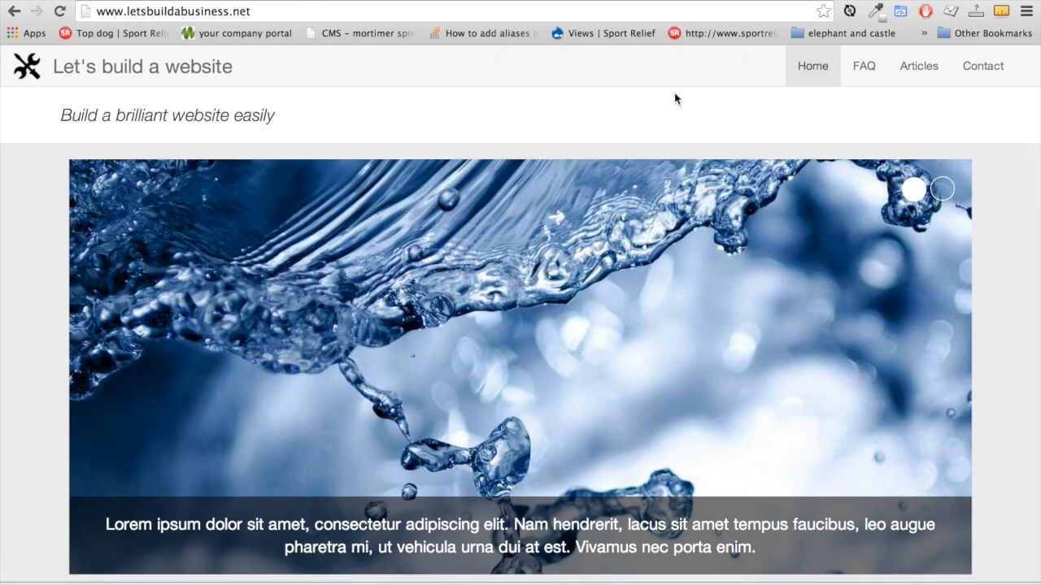
# Go to the made-up address asdasdadssda.com to test a non-existent domain
pyautogui.click(646, 14)
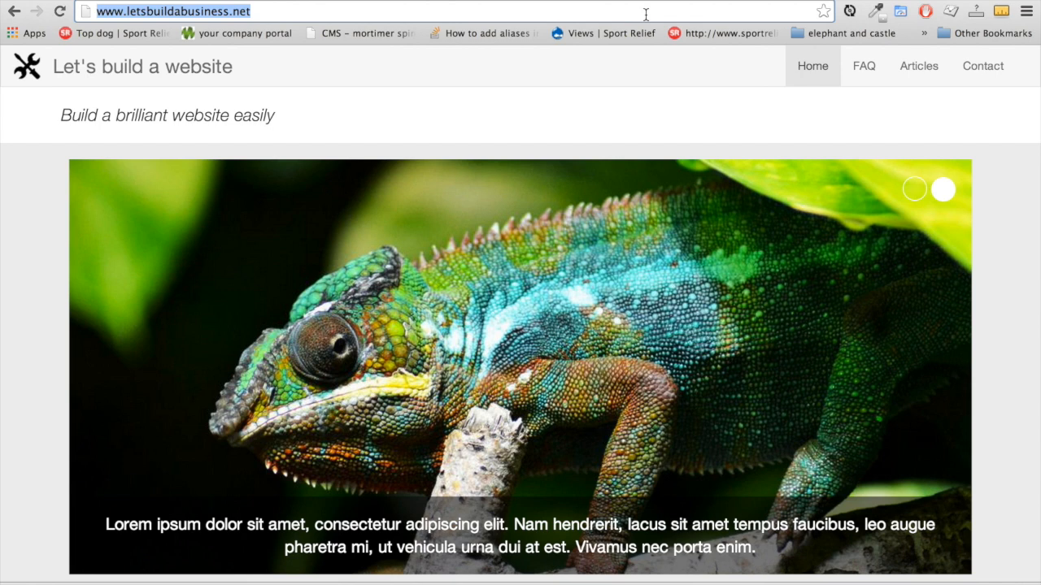
pyautogui.write('asdasdadssda.com')
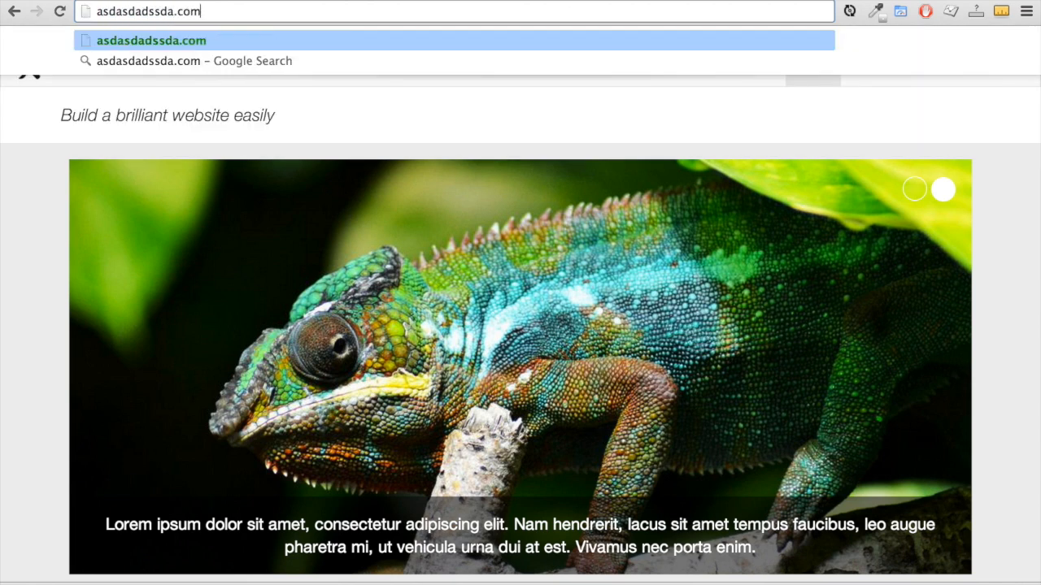
pyautogui.press('Return')
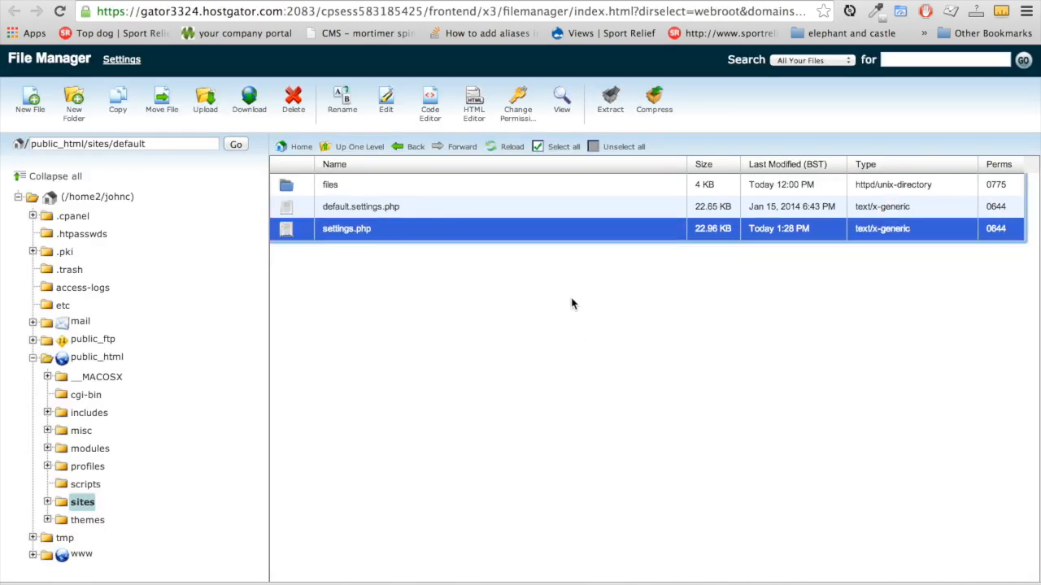
# Reopen settings.php in the code editor, type test text into the credential lines, and save
pyautogui.click(389, 97)
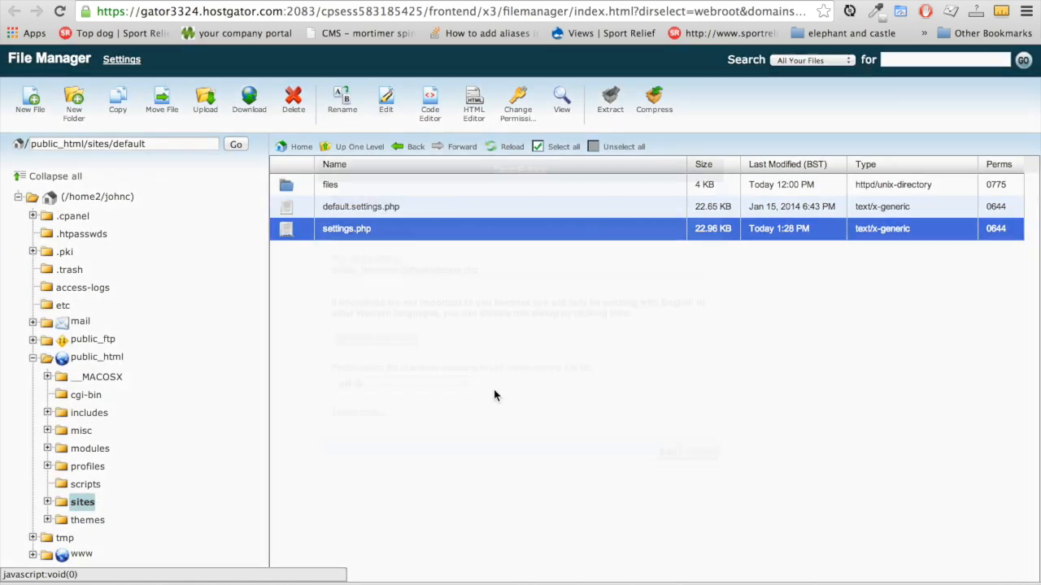
pyautogui.click(668, 454)
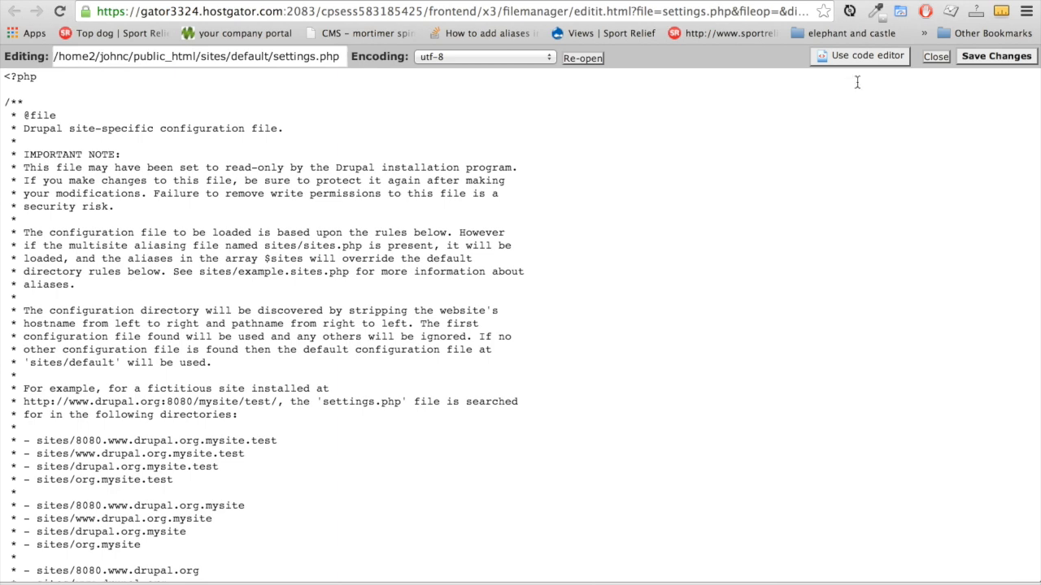
pyautogui.click(841, 54)
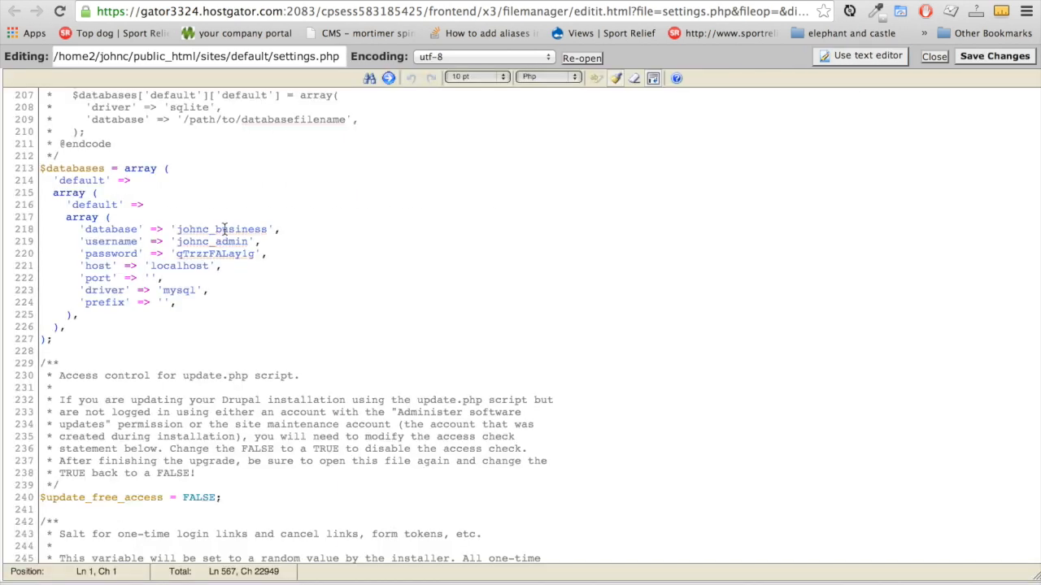
pyautogui.click(268, 231)
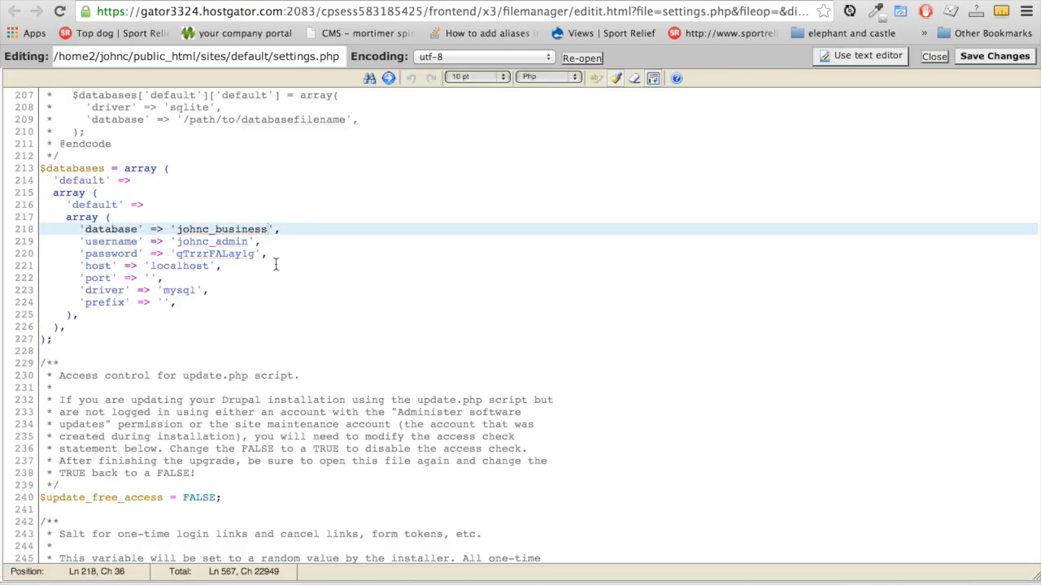
pyautogui.click(233, 242)
pyautogui.write('sdds')
pyautogui.click(240, 255)
pyautogui.press('Left')
pyautogui.press('Left')
pyautogui.press('Left')
pyautogui.press('Left')
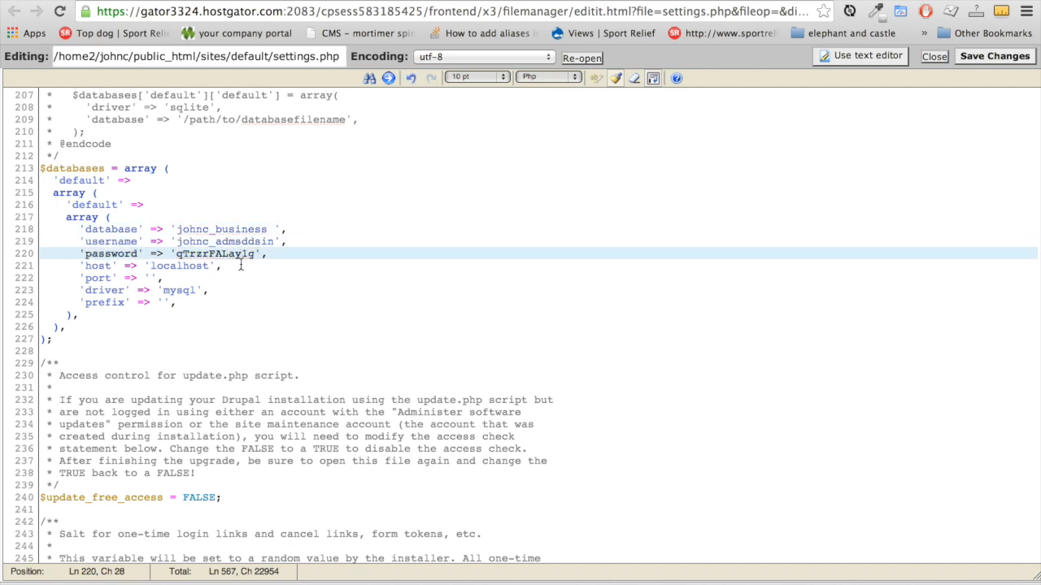
pyautogui.write('edde')
pyautogui.click(283, 231)
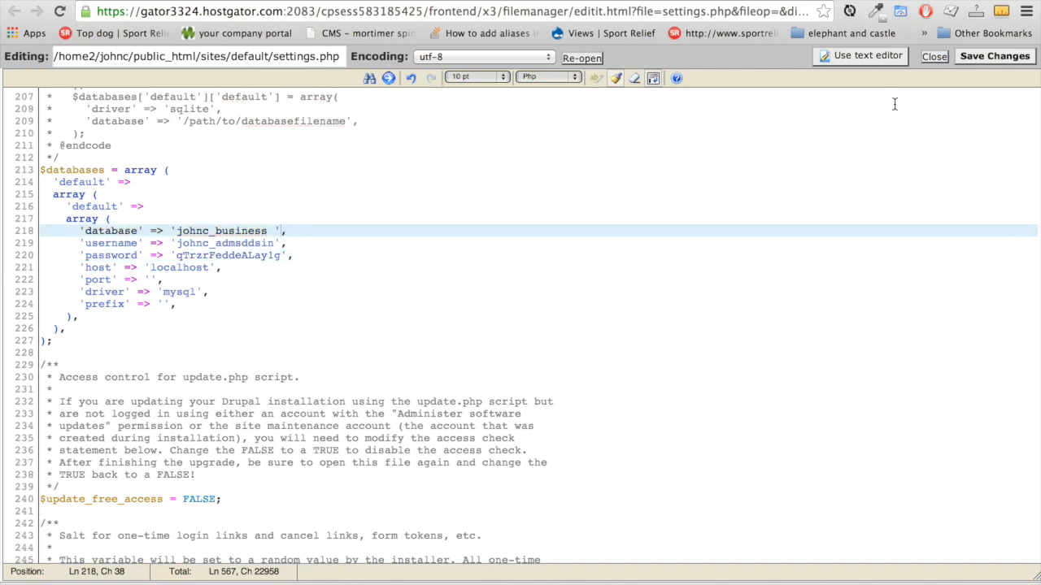
pyautogui.hotkey('ctrl', 's')
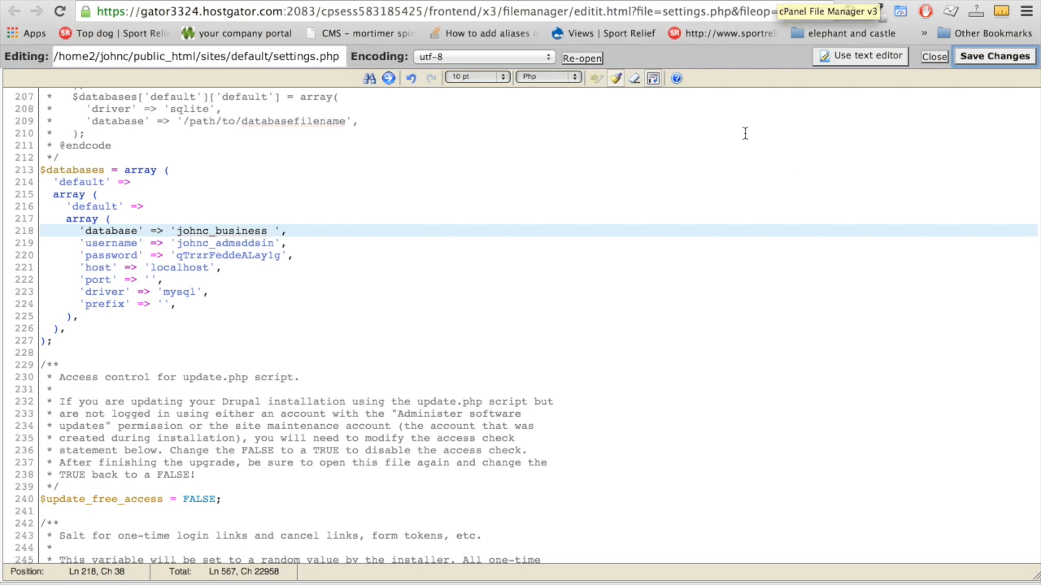
# Copy the database name from the credentials notes and select line 218's old value
pyautogui.click(234, 231)
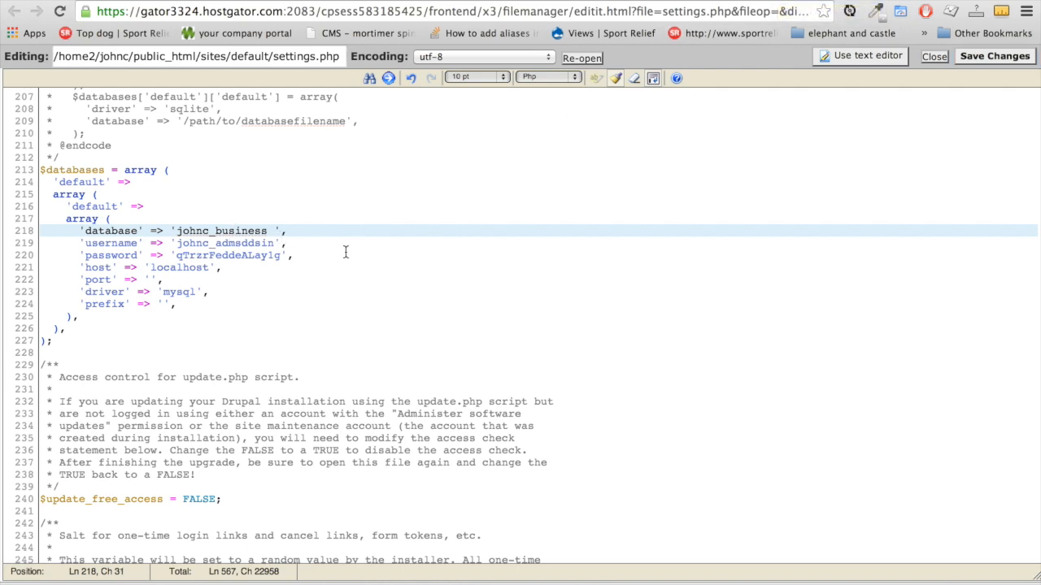
pyautogui.press('super+Tab')
pyautogui.moveTo(544, 188); pyautogui.dragTo(626, 188)
pyautogui.press('super+c')
pyautogui.press('super+Tab')
pyautogui.moveTo(177, 231); pyautogui.dragTo(275, 232)
# Paste the correct database name and username from the notes onto lines 218 and 219
pyautogui.press('super+v')
pyautogui.press('super+Tab')
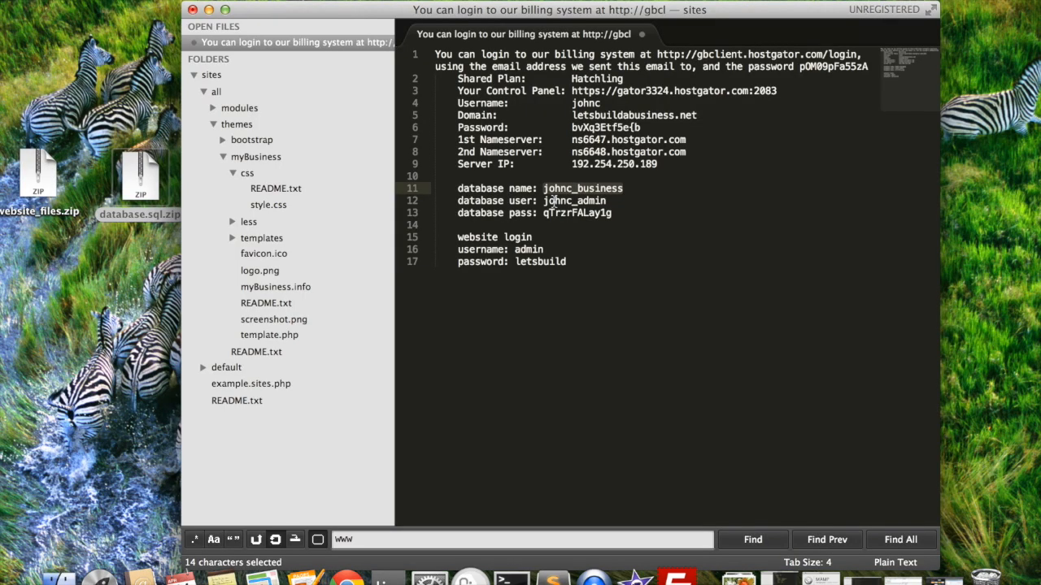
pyautogui.moveTo(543, 201); pyautogui.dragTo(606, 200)
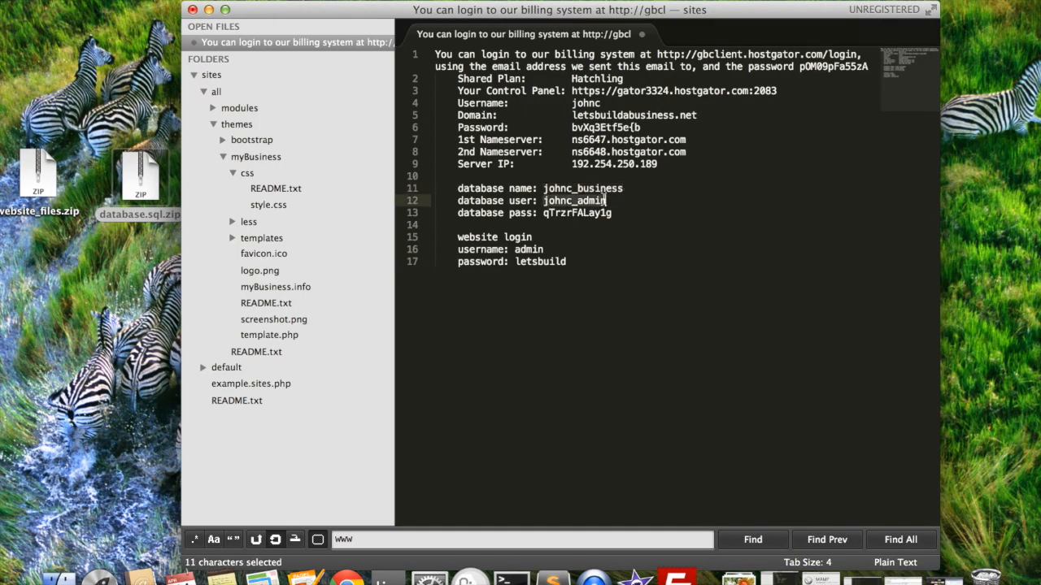
pyautogui.press('super+c')
pyautogui.press('super+Tab')
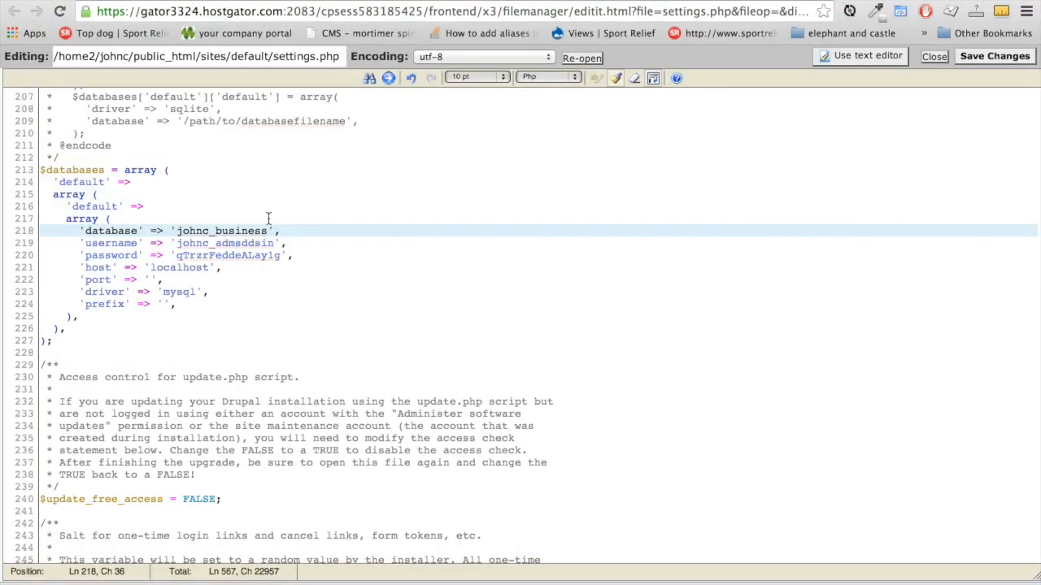
pyautogui.moveTo(176, 242); pyautogui.dragTo(276, 243)
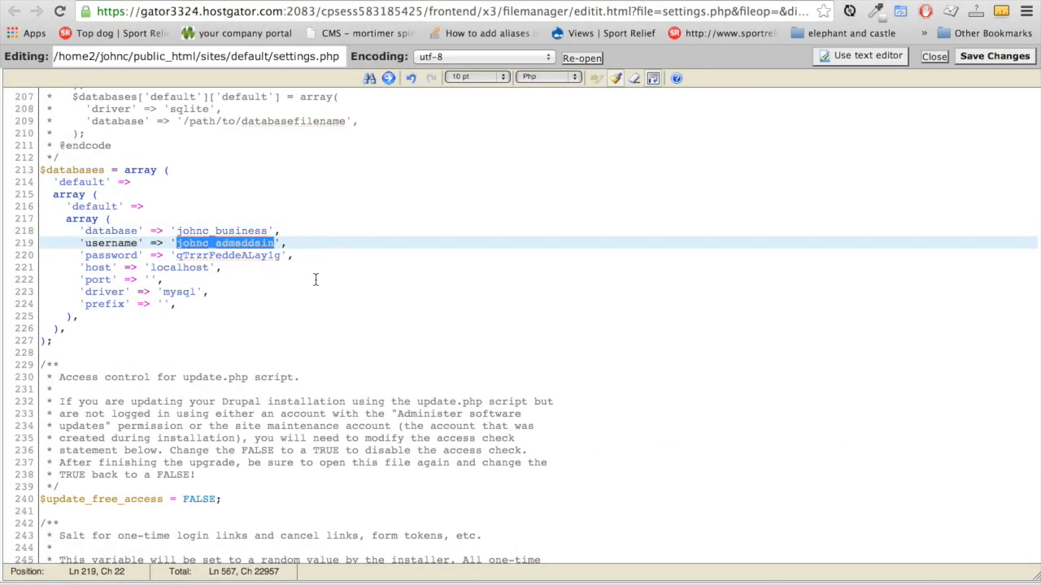
pyautogui.press('super+v')
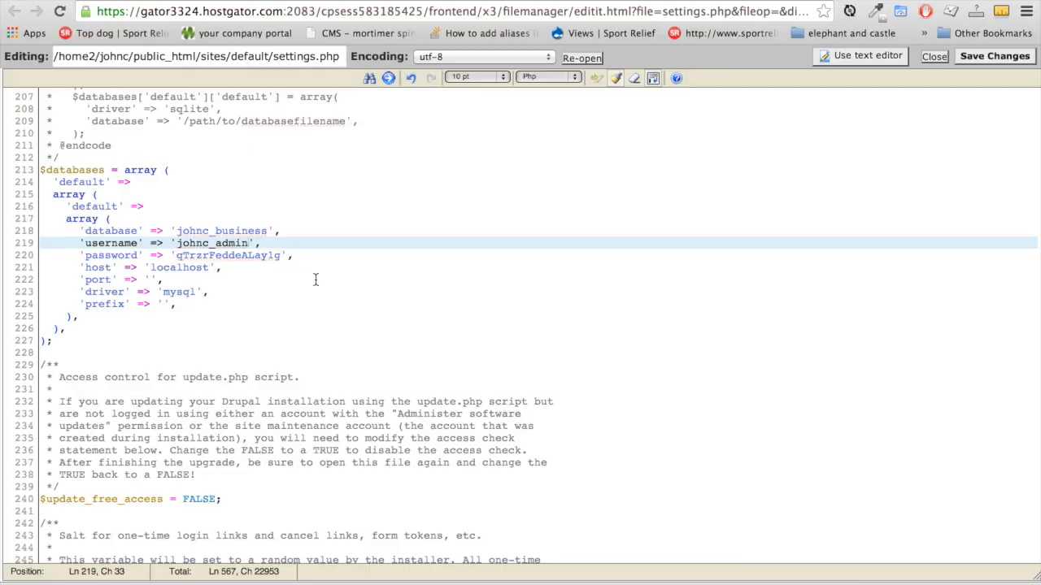
# Replace line 220's password with the correct one from the notes and save settings.php
pyautogui.press('super+Tab')
pyautogui.moveTo(544, 213); pyautogui.dragTo(613, 213)
pyautogui.press('super+c')
pyautogui.press('super+Tab')
pyautogui.moveTo(178, 257); pyautogui.dragTo(282, 257)
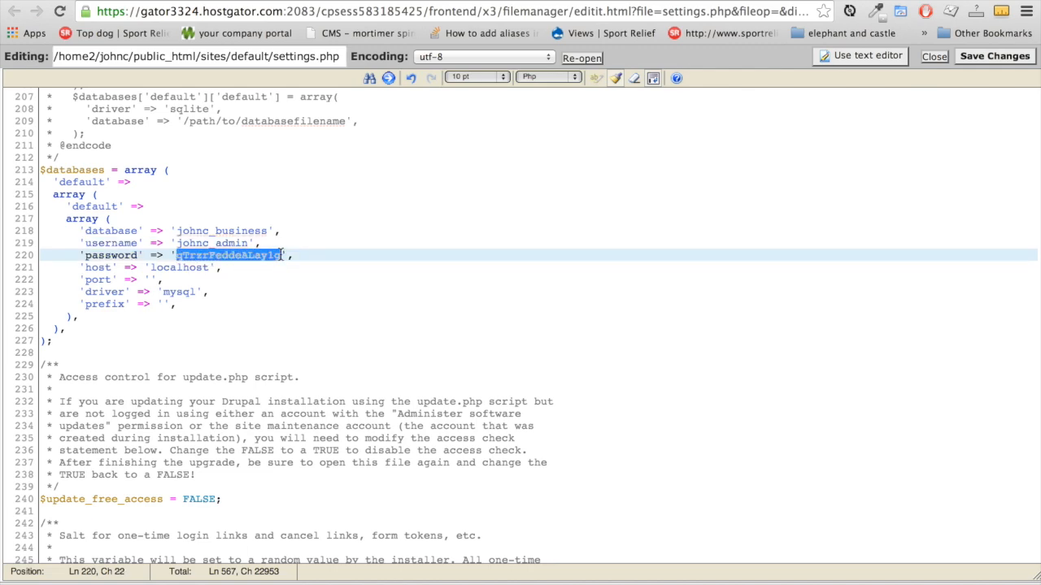
pyautogui.press('super+v')
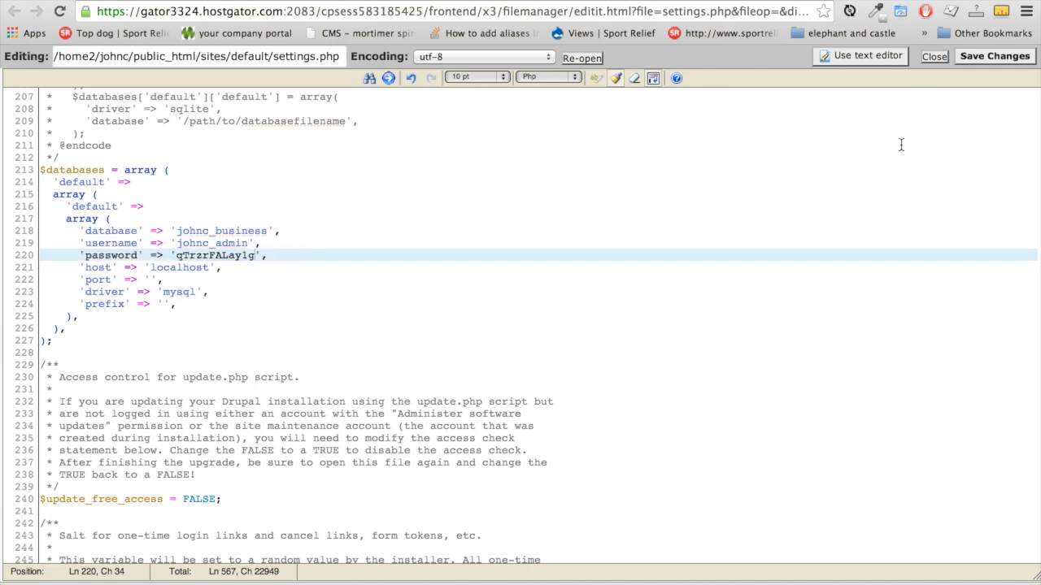
pyautogui.click(982, 58)
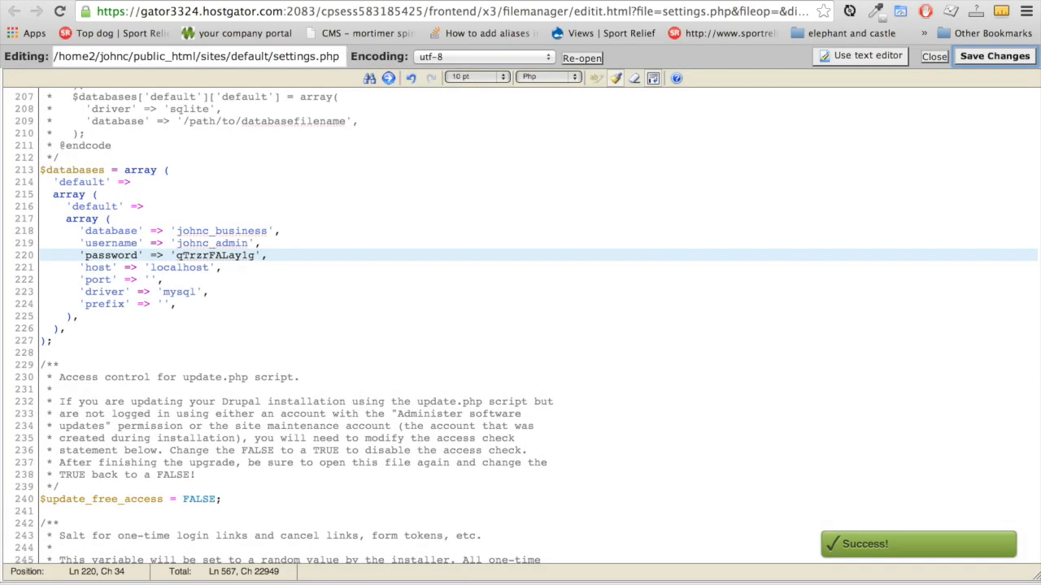
pyautogui.hotkey('ctrl', 'Tab')
pyautogui.click(400, 9)
pyautogui.press('Return')
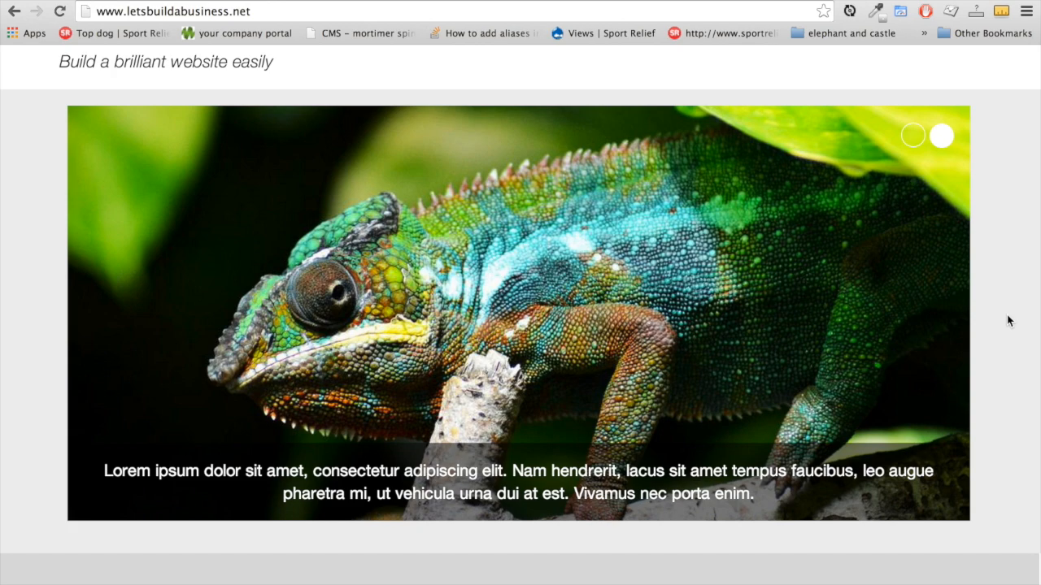
pyautogui.scroll(2, 1002, 254)
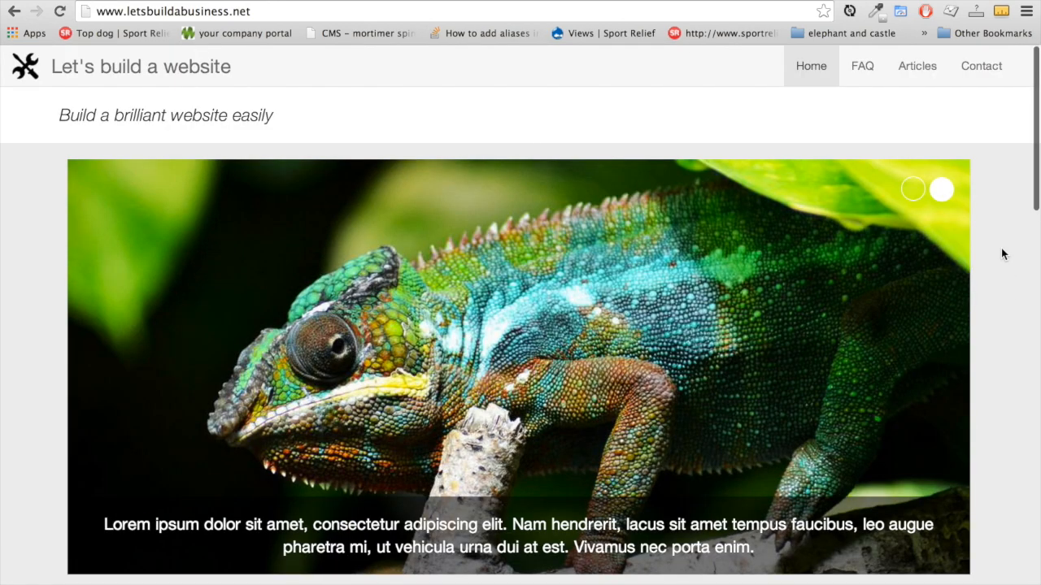
pyautogui.scroll(-15, 1001, 248)
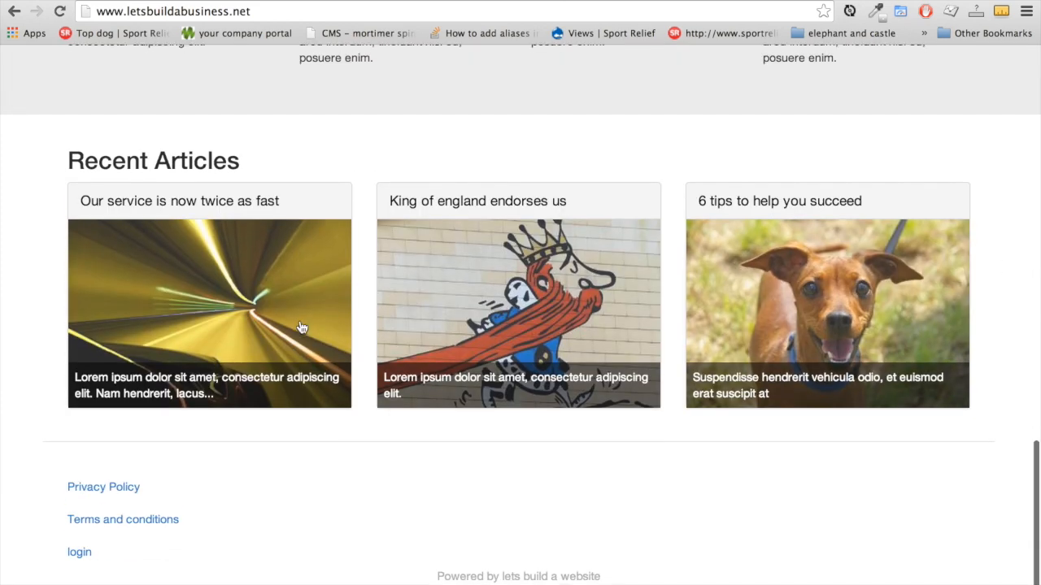
# Log in from the footer link with username admin and the admin password
pyautogui.click(85, 559)
pyautogui.click(141, 380)
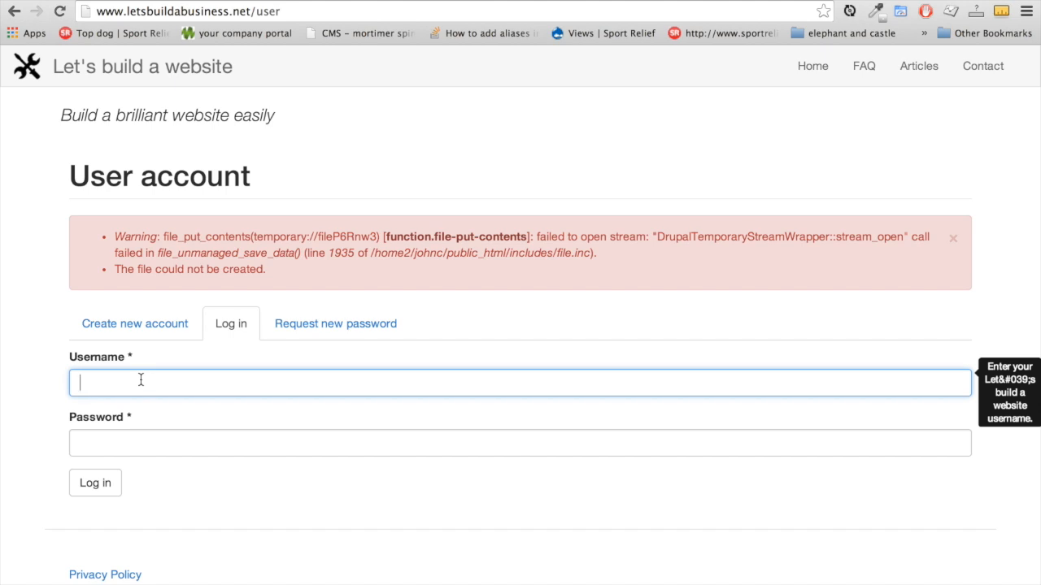
pyautogui.write('admin')
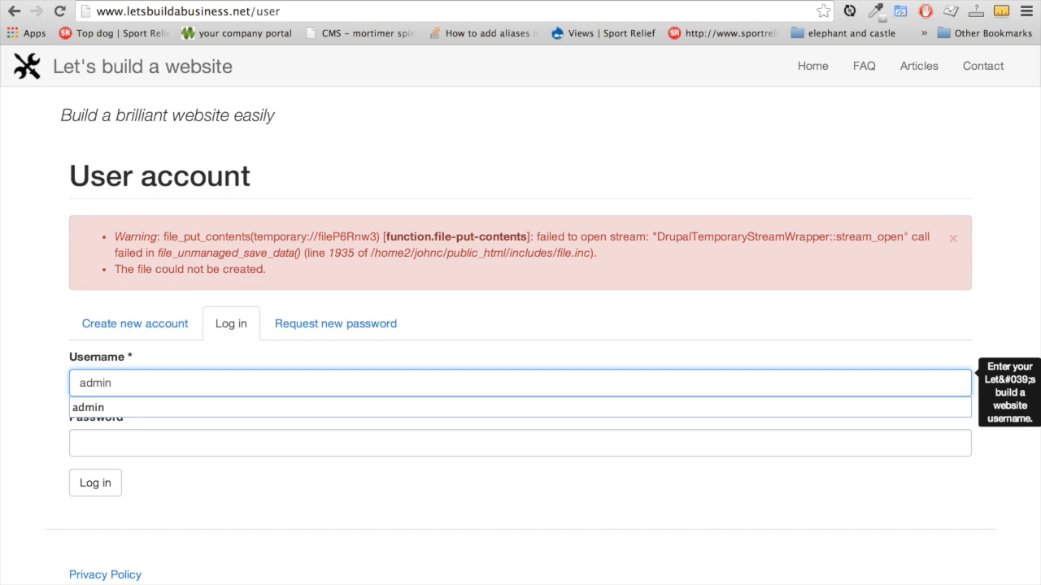
pyautogui.press('Tab')
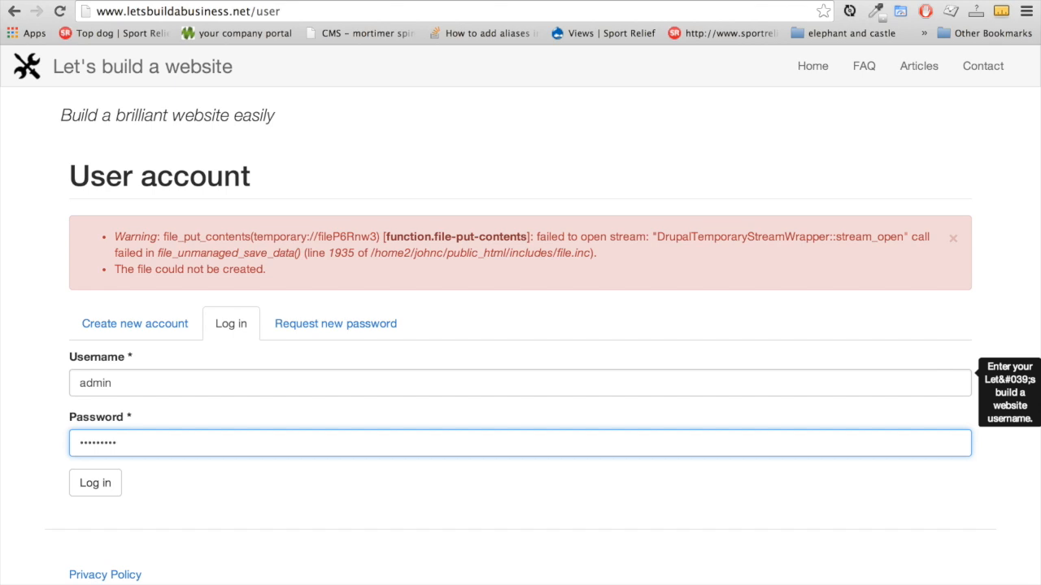
pyautogui.click(166, 387)
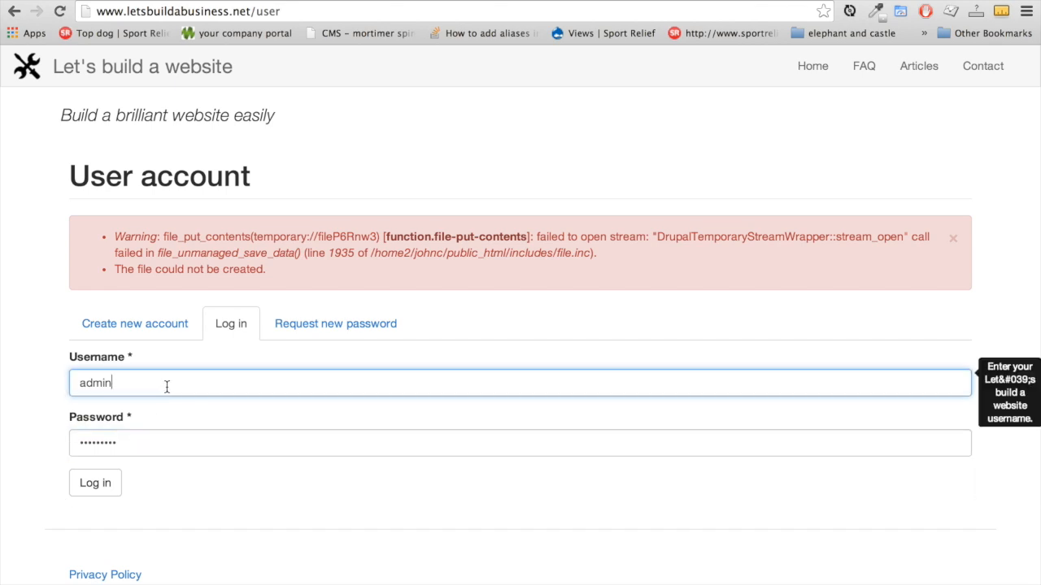
pyautogui.write('letsbuild')
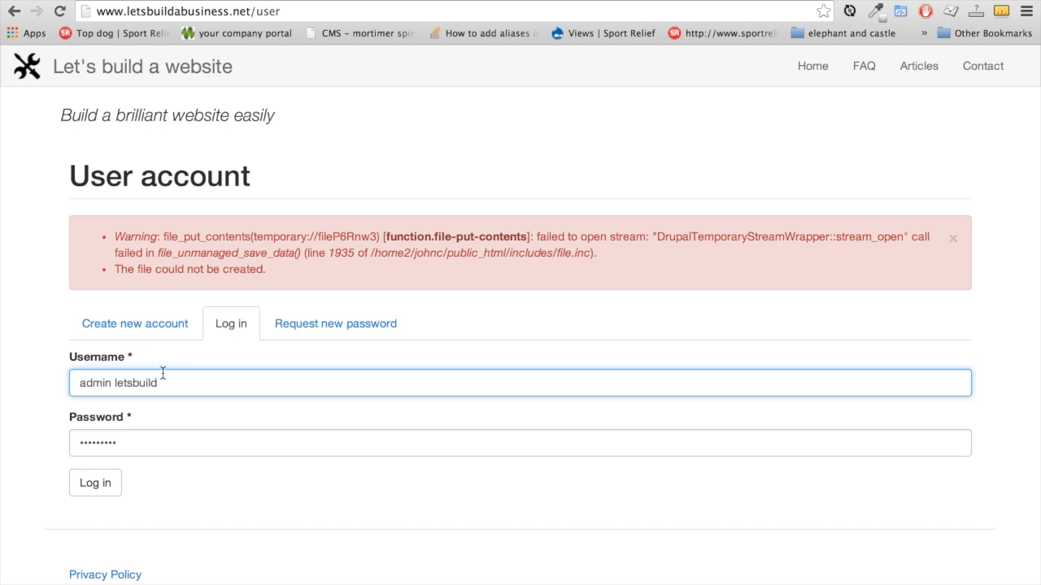
pyautogui.moveTo(159, 382); pyautogui.dragTo(111, 382)
pyautogui.press('BackSpace')
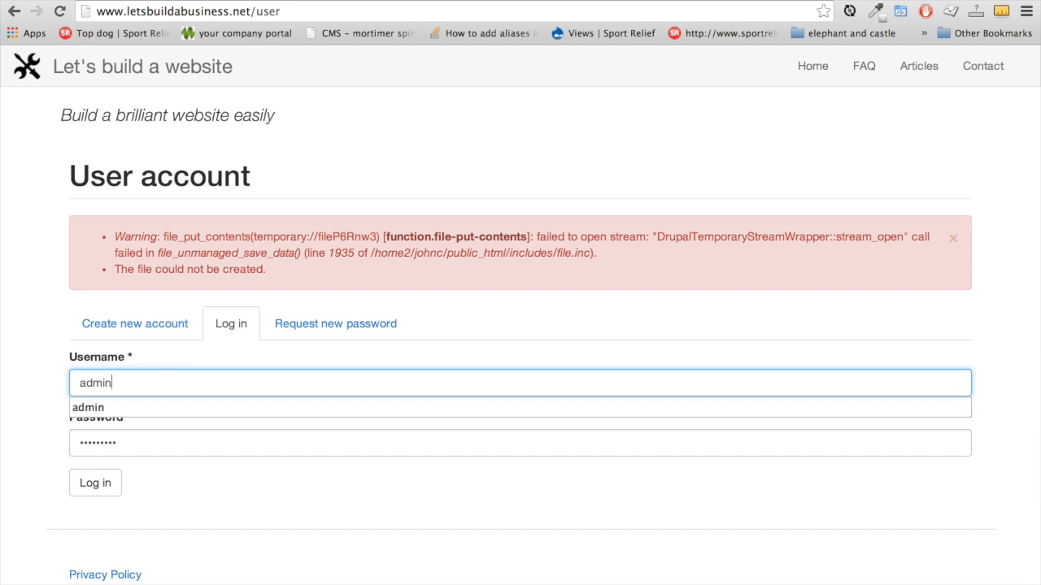
pyautogui.click(121, 441)
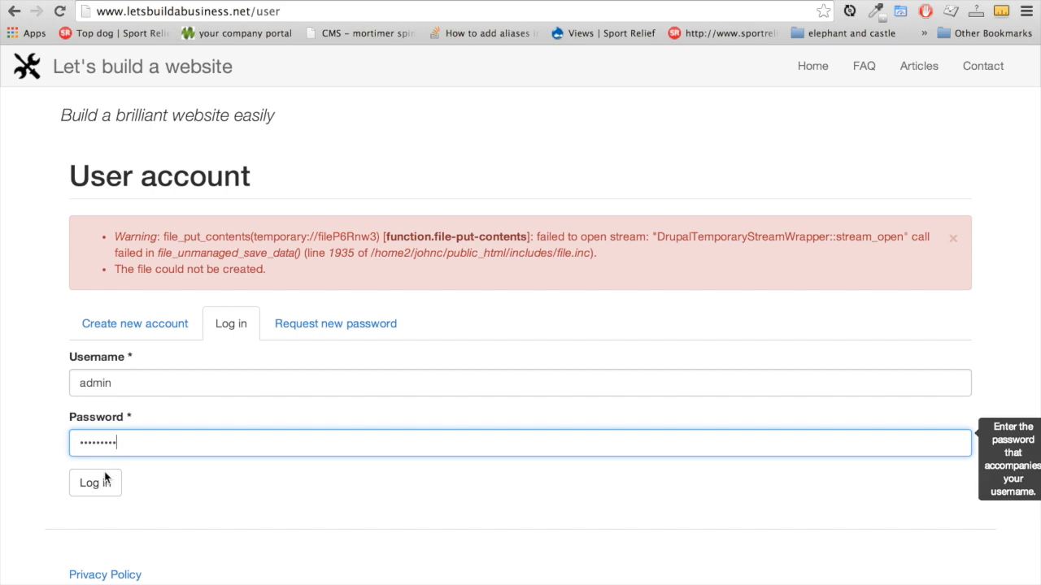
pyautogui.click(97, 485)
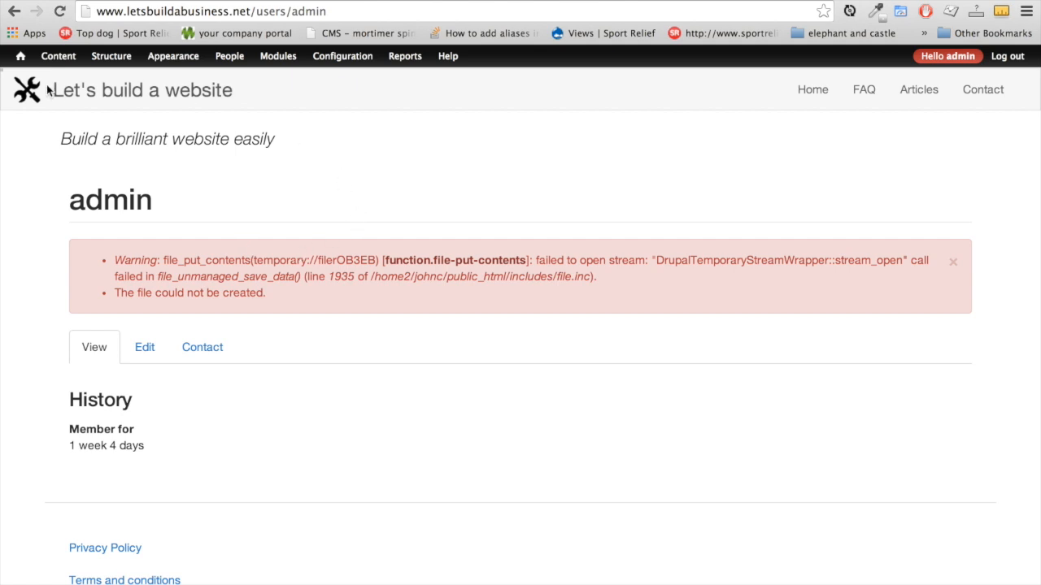
# Browse the admin toolbar menus, close the theming panel, and show Configuration > Media
pyautogui.moveTo(198, 68)
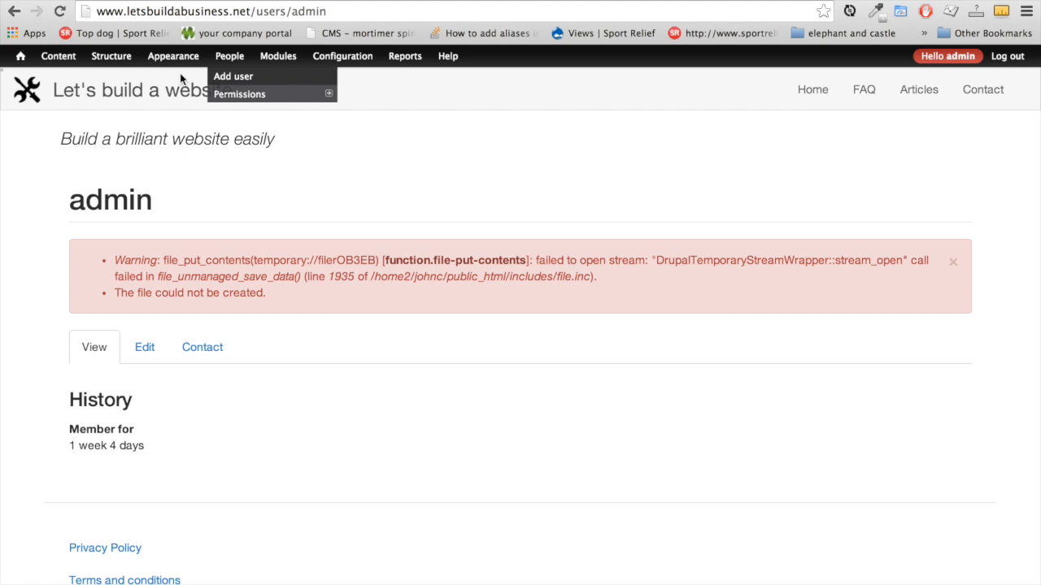
pyautogui.moveTo(69, 64)
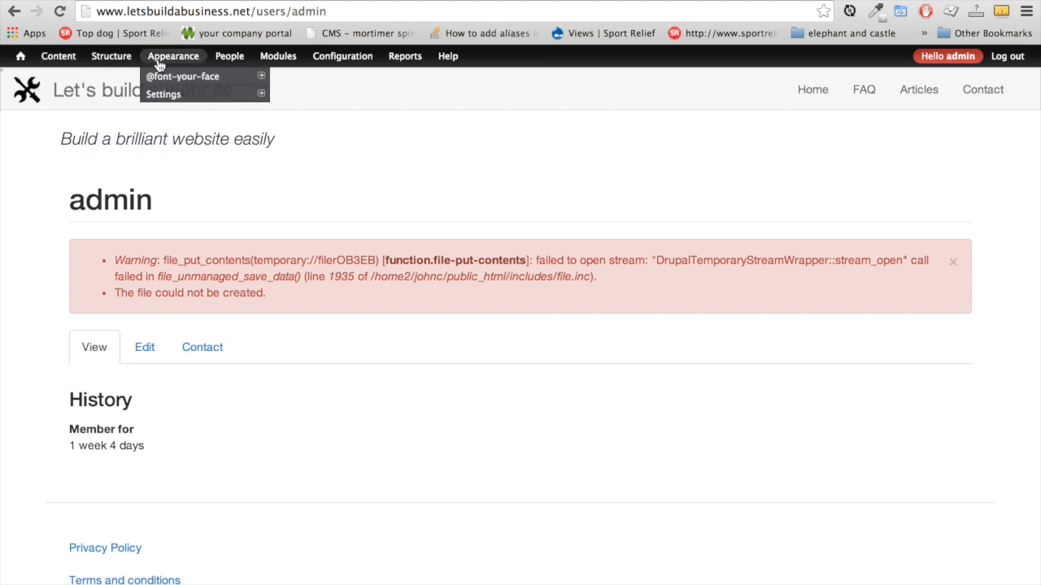
pyautogui.moveTo(363, 62)
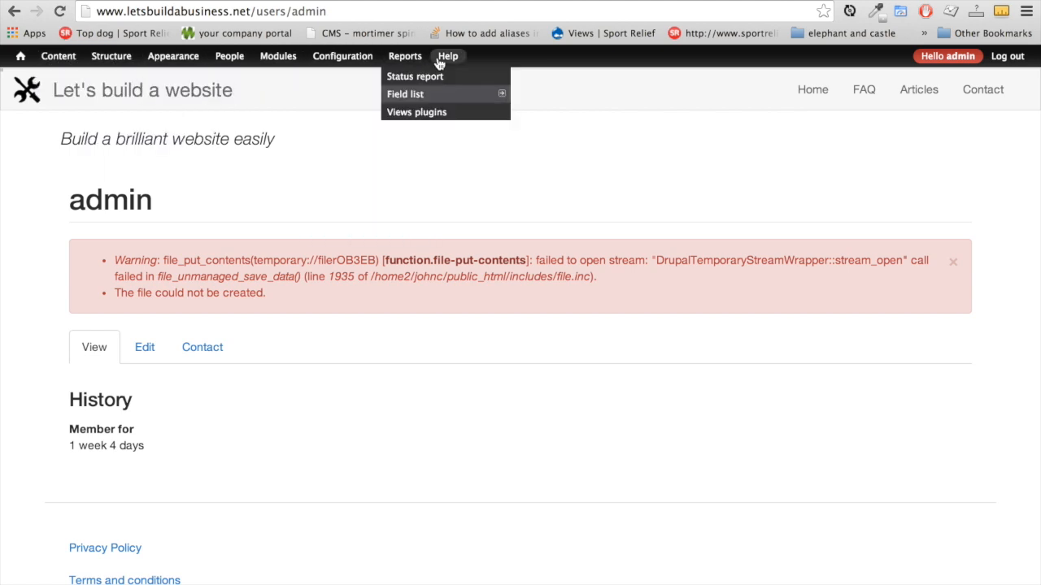
pyautogui.scroll(-2, 407, 519)
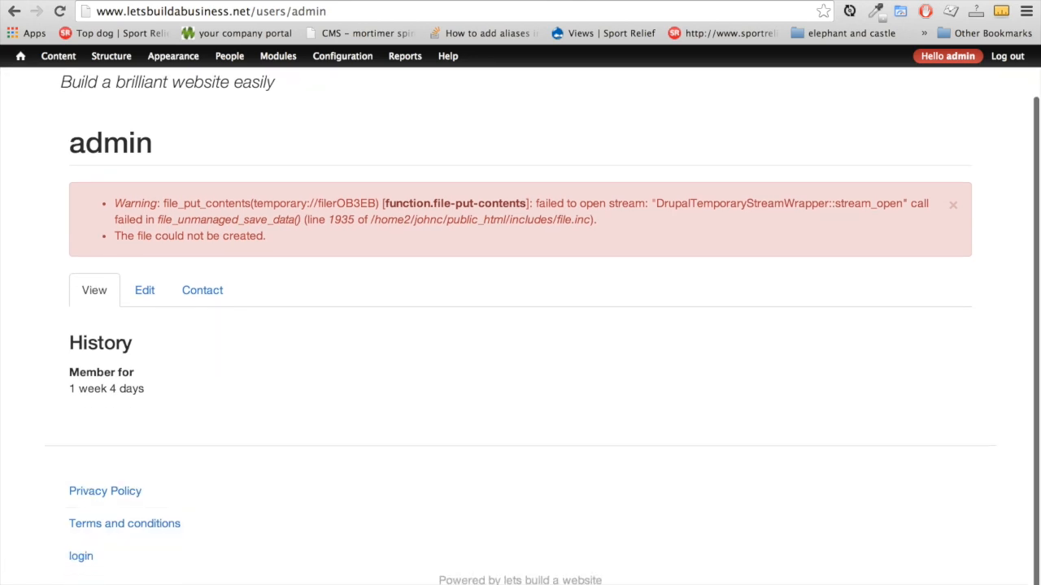
pyautogui.click(30, 583)
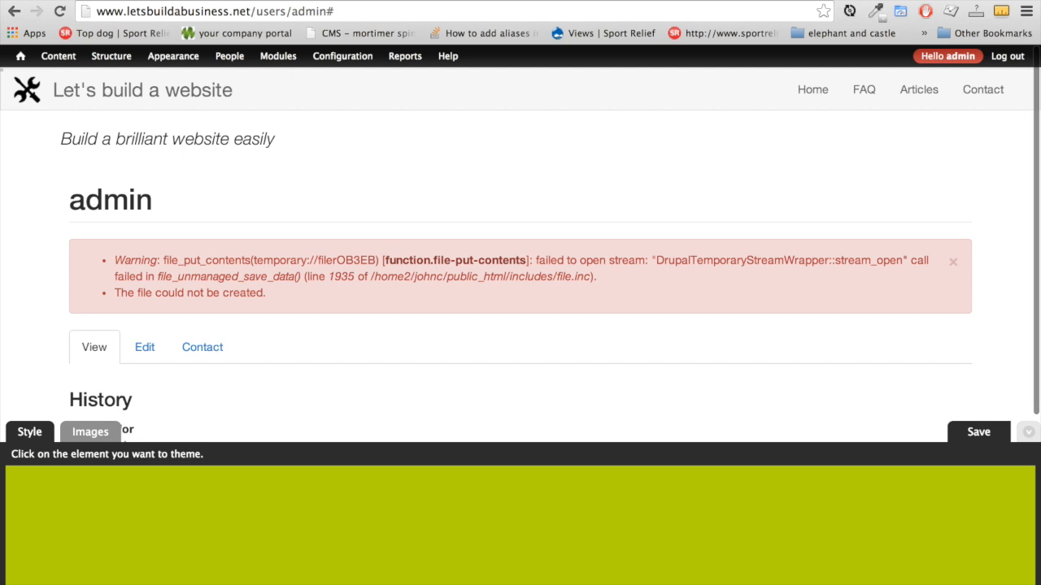
pyautogui.click(1026, 437)
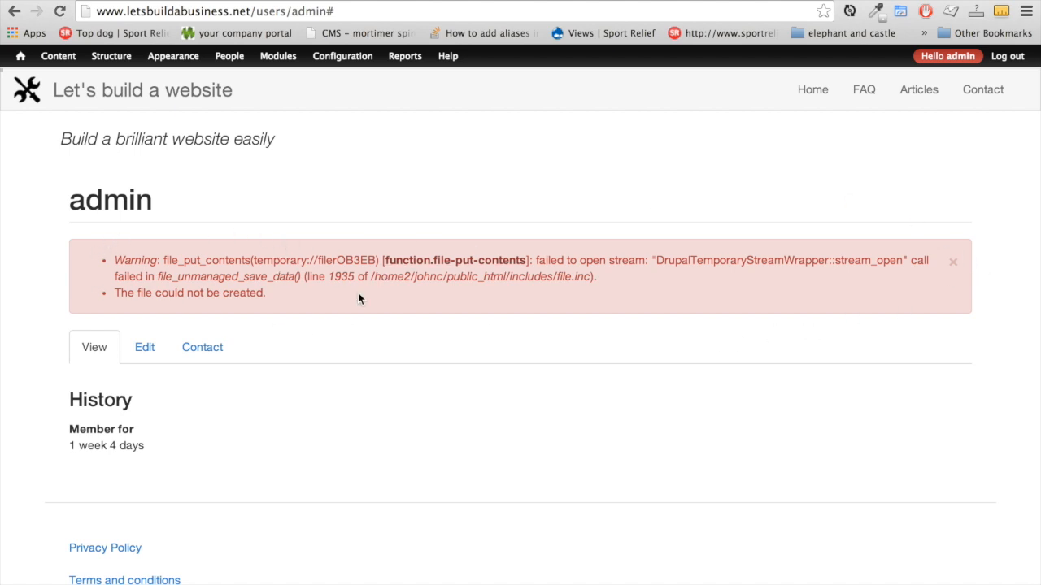
pyautogui.moveTo(302, 65)
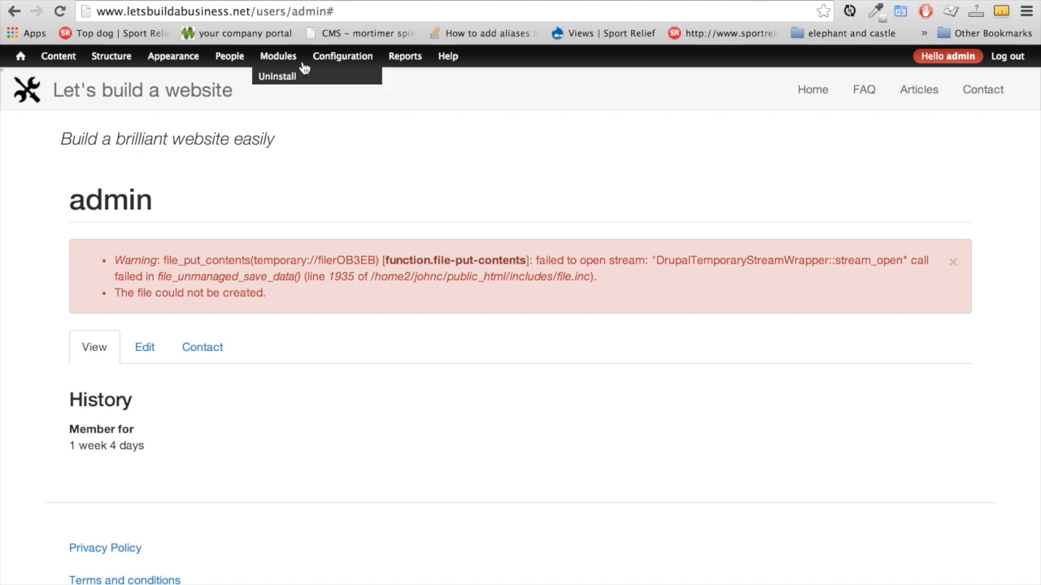
pyautogui.moveTo(355, 139)
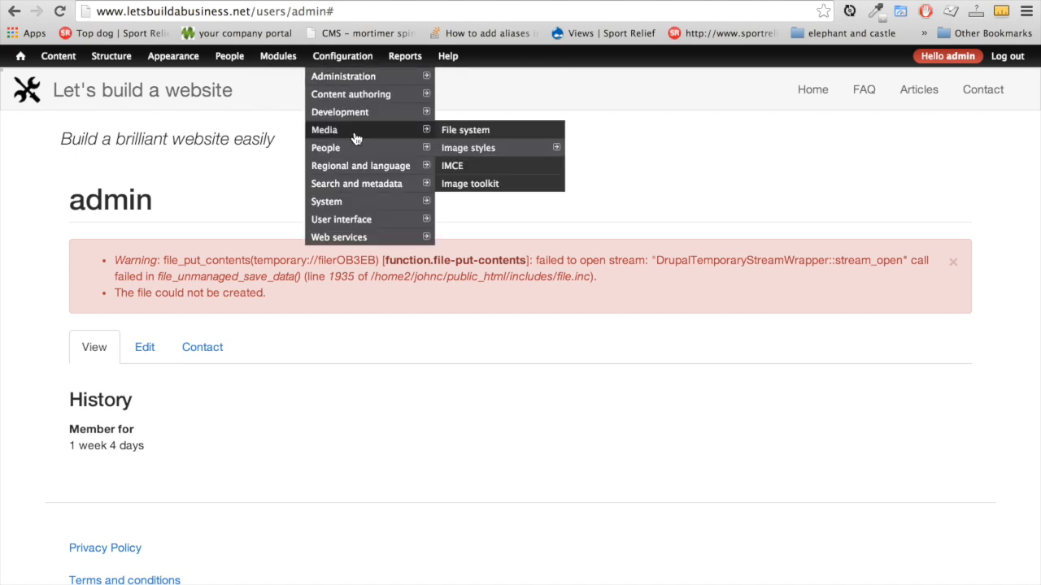
# Clear the broken Temporary directory path and save the File system settings so it falls back to /tmp
pyautogui.click(513, 135)
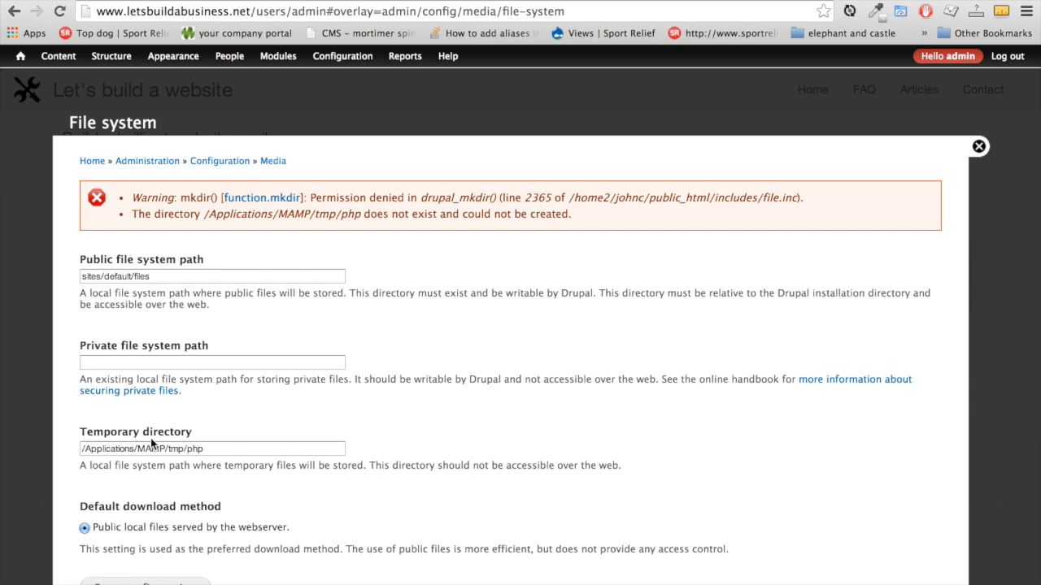
pyautogui.click(225, 449)
pyautogui.moveTo(206, 449); pyautogui.dragTo(18, 448)
pyautogui.press('BackSpace')
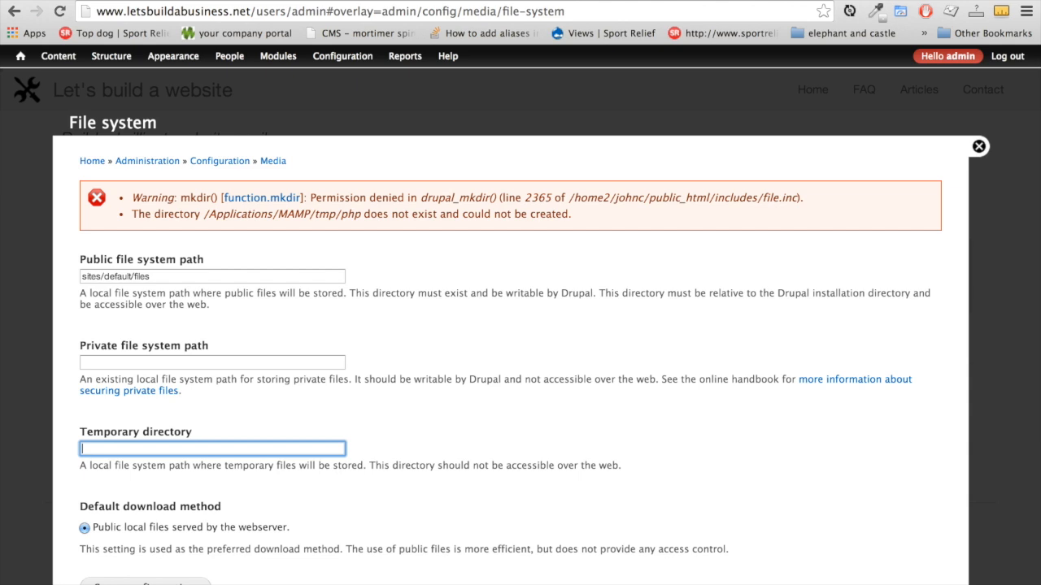
pyautogui.scroll(-1, 195, 465)
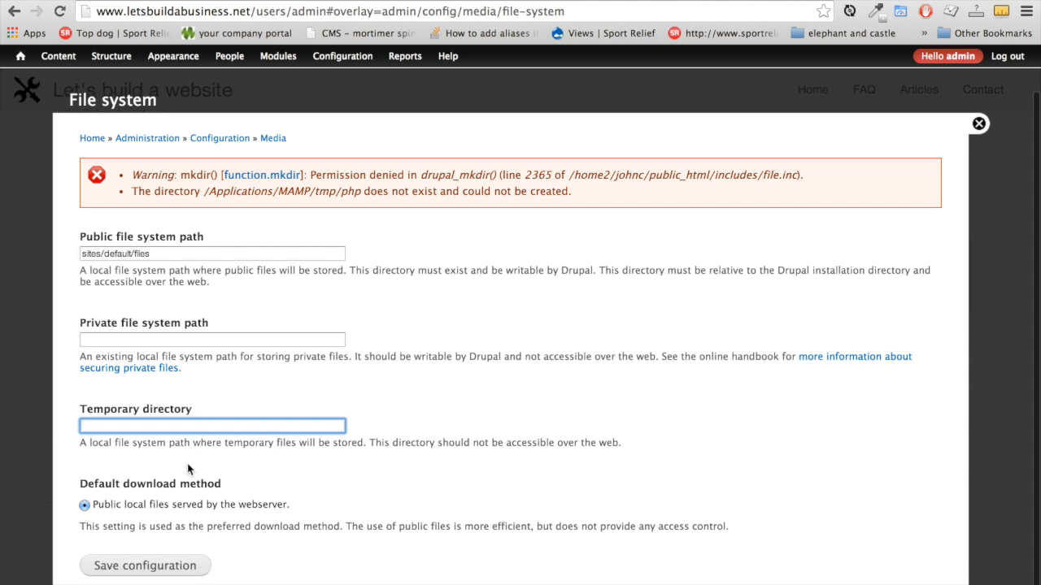
pyautogui.click(145, 566)
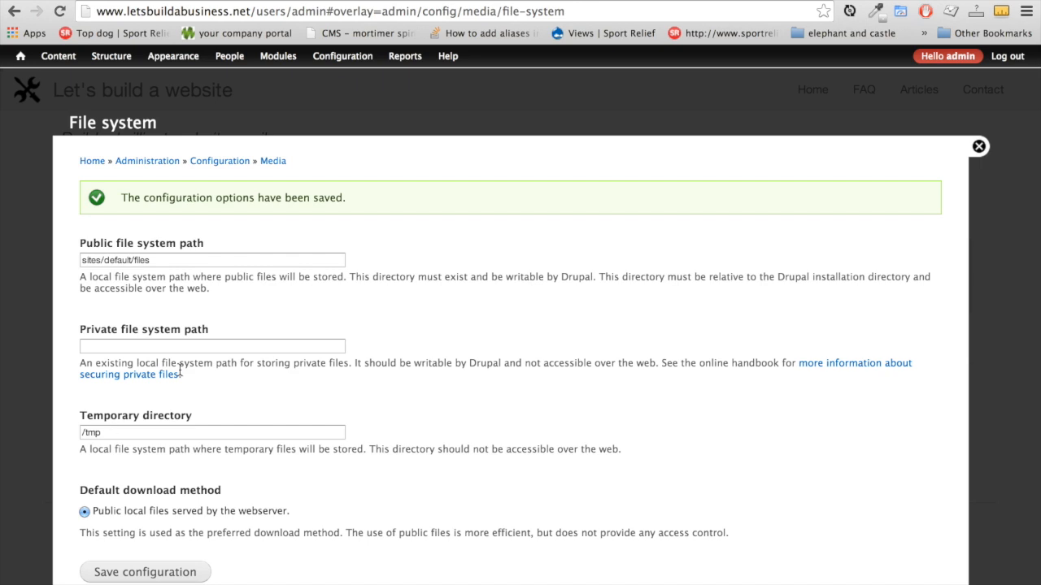
pyautogui.click(979, 147)
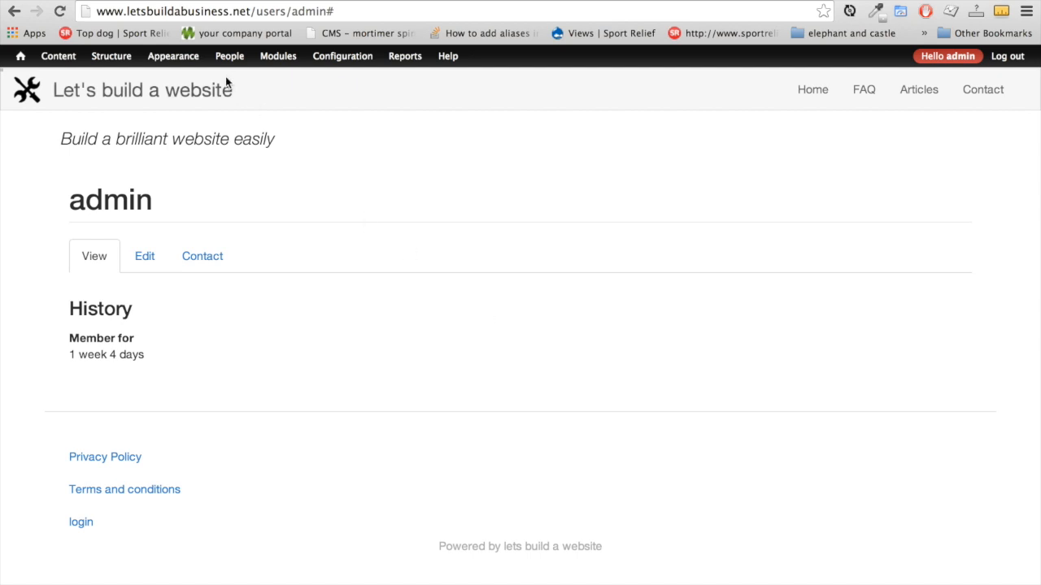
# Open the admin account's edit form from People and review its e-mail field
pyautogui.moveTo(174, 65)
pyautogui.moveTo(237, 64)
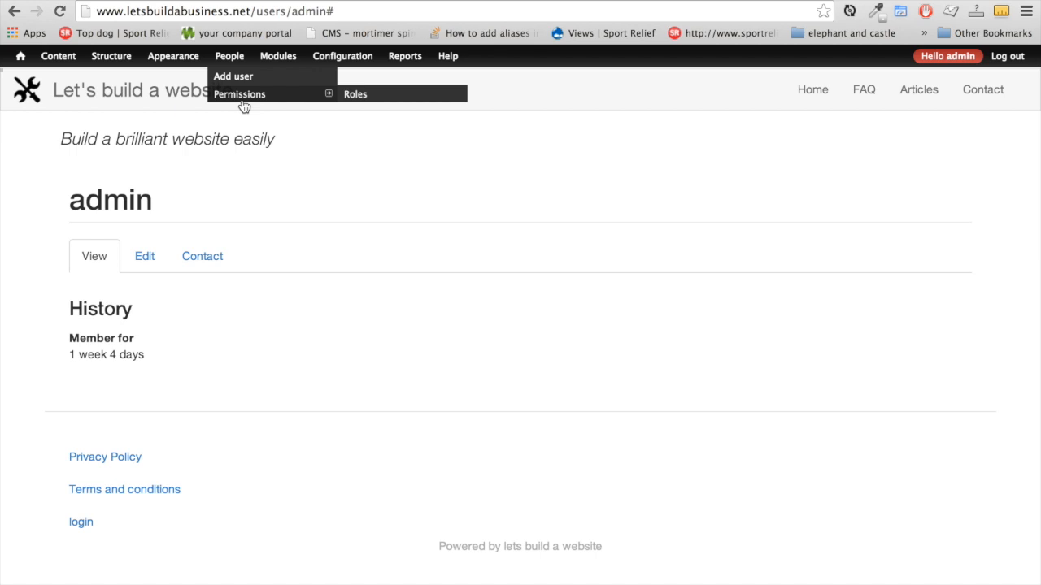
pyautogui.click(236, 61)
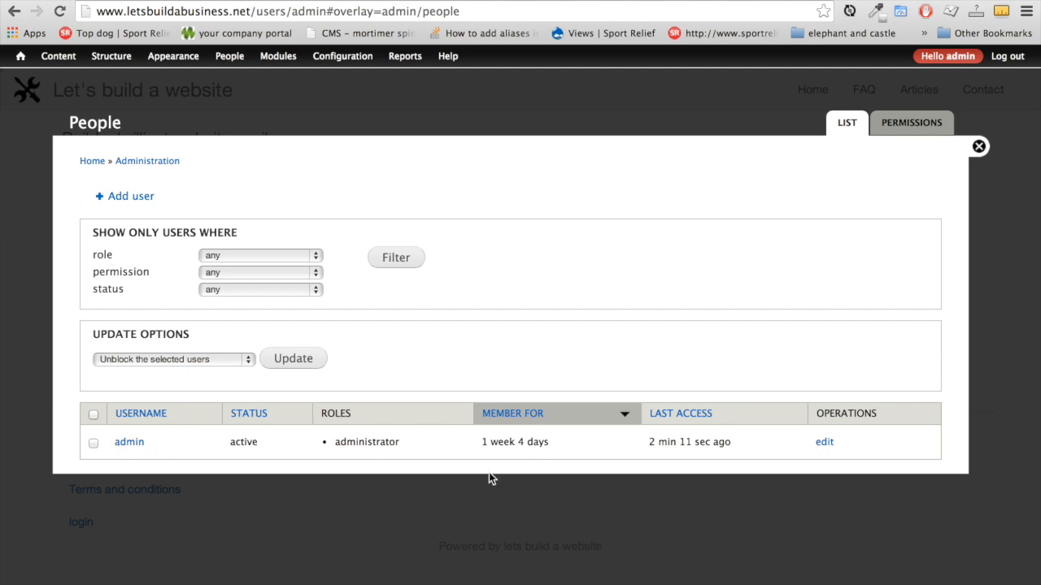
pyautogui.click(825, 443)
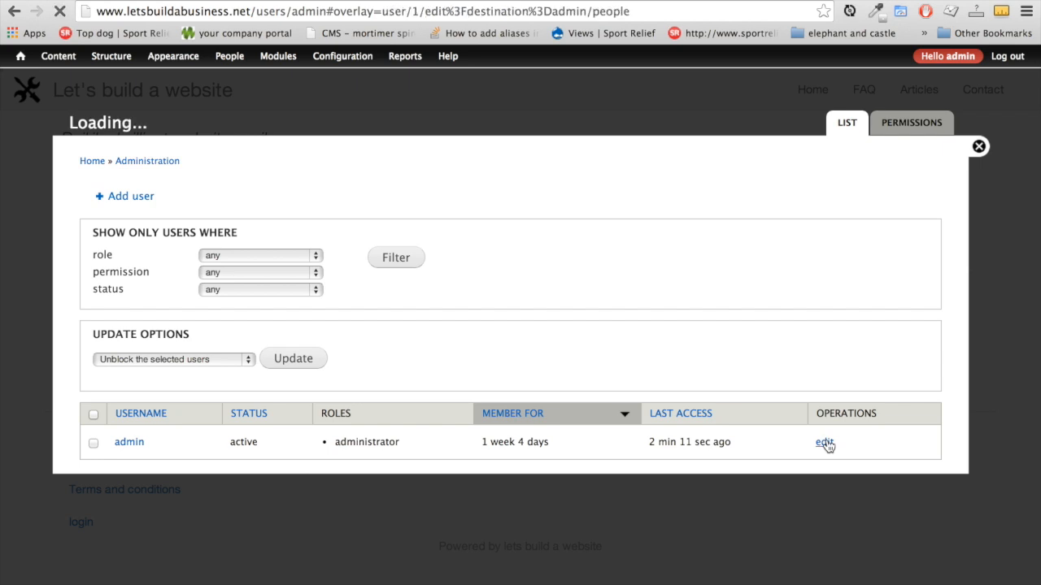
pyautogui.click(171, 280)
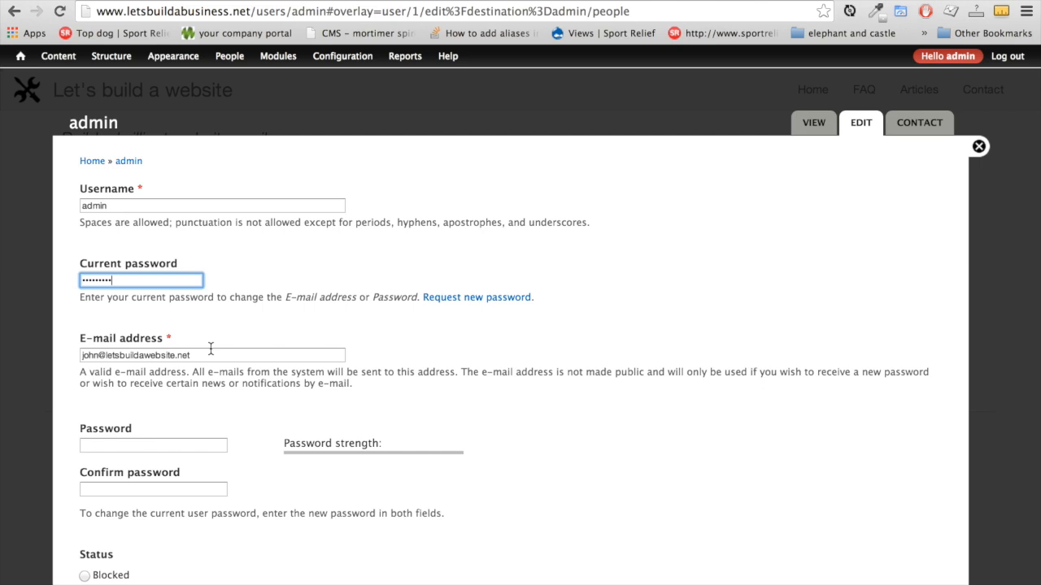
pyautogui.scroll(-2, 210, 348)
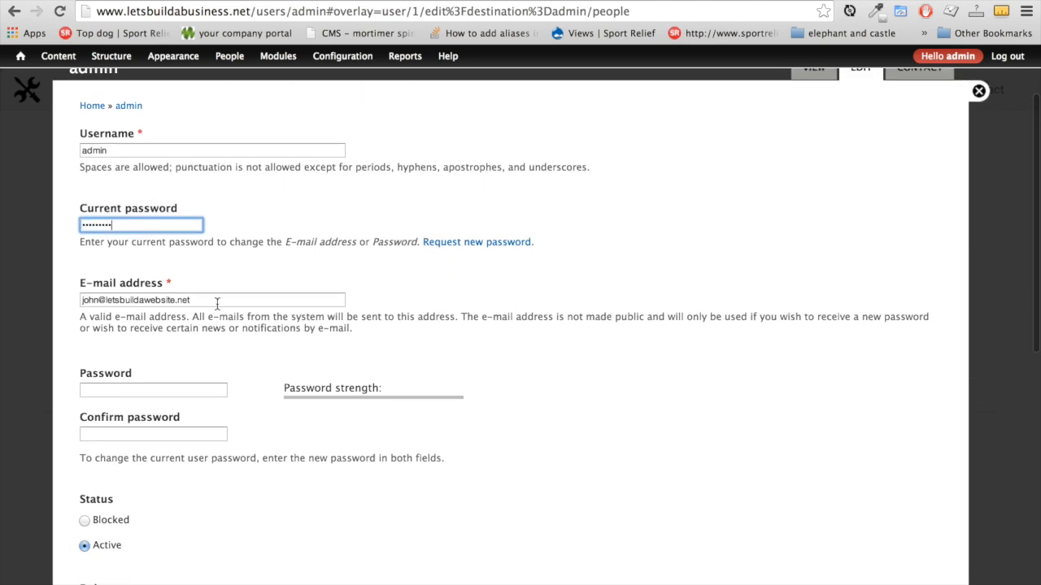
pyautogui.click(217, 300)
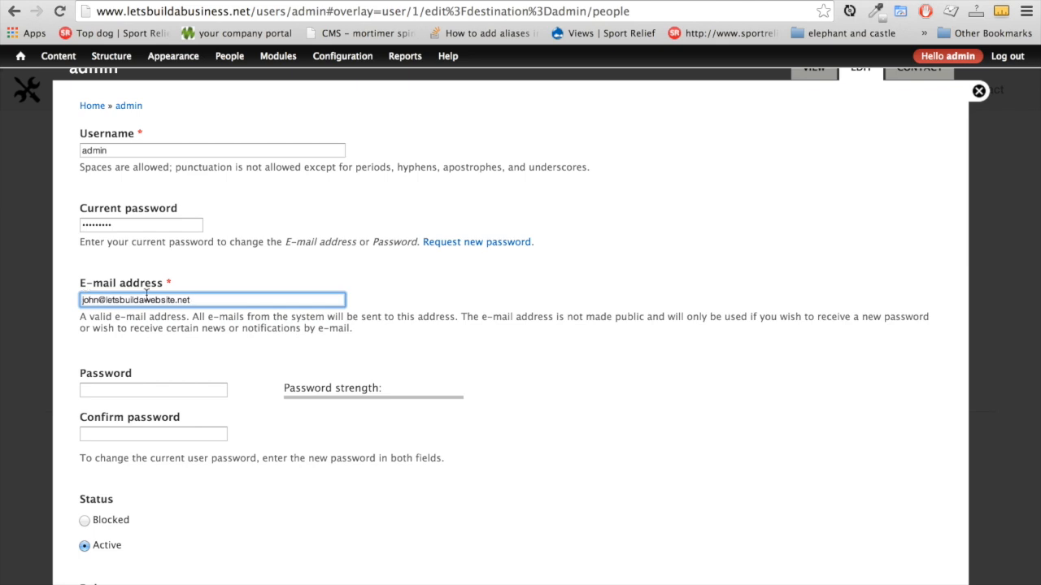
# Enter and confirm a new admin password, save the account, and return to the home page
pyautogui.click(169, 393)
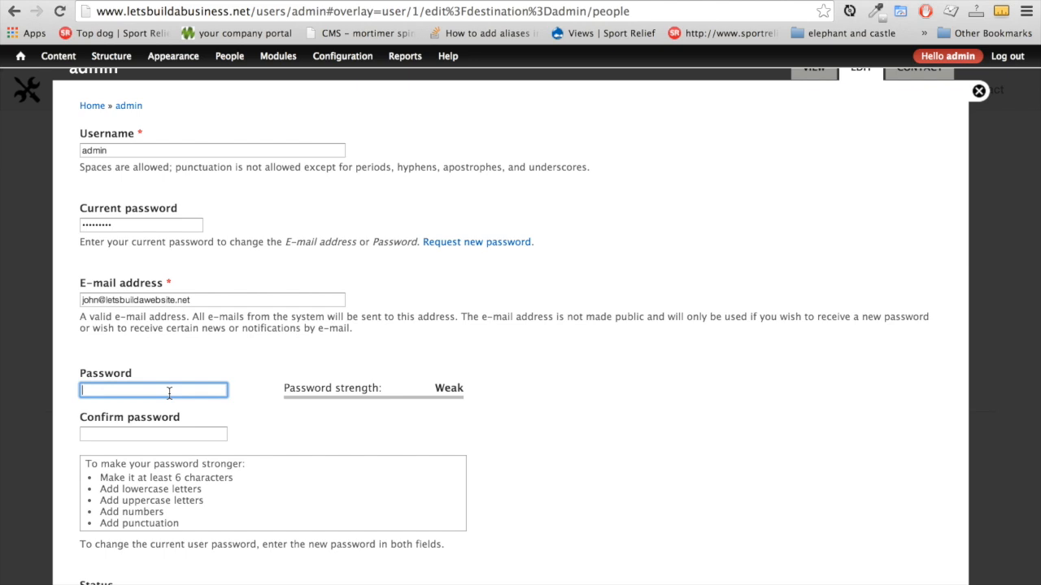
pyautogui.write('••')
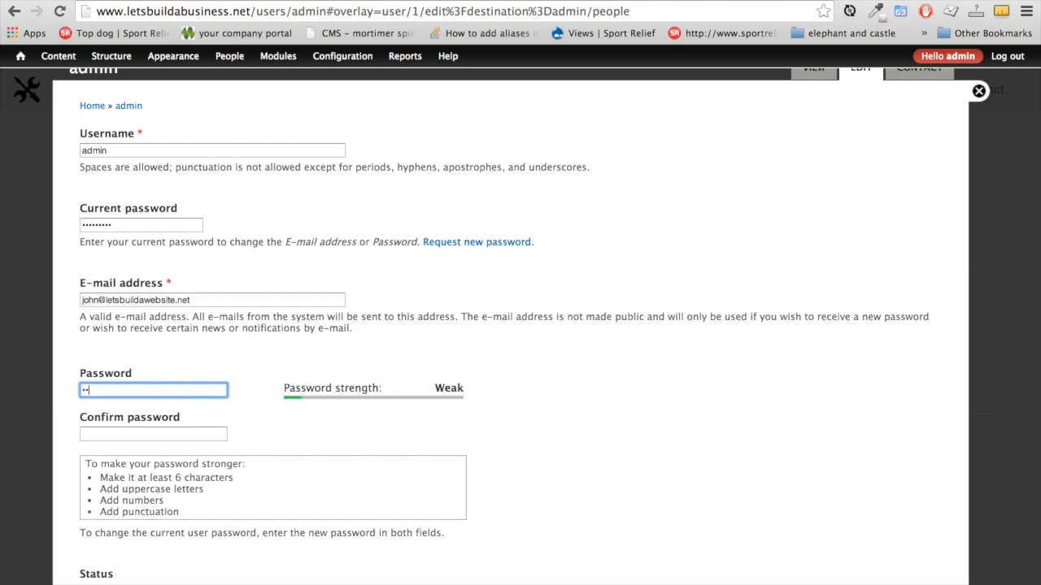
pyautogui.write('••')
pyautogui.press('Tab')
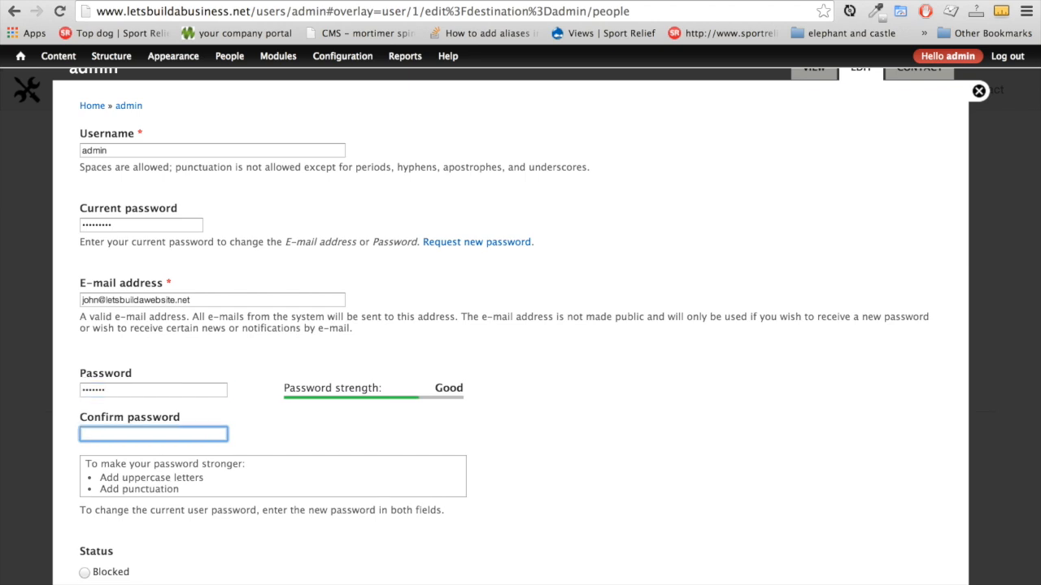
pyautogui.write('•••')
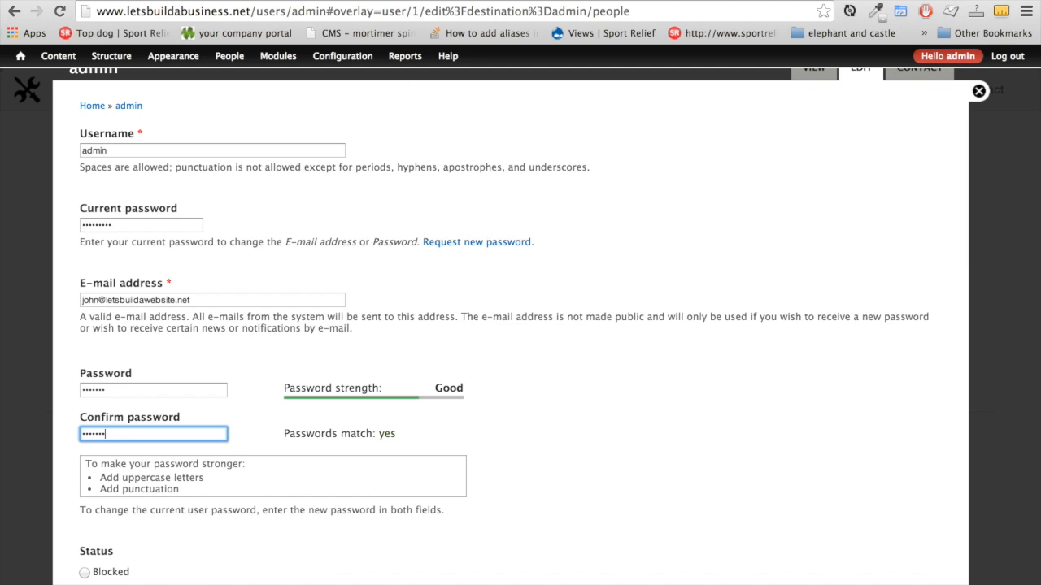
pyautogui.scroll(-5, 229, 489)
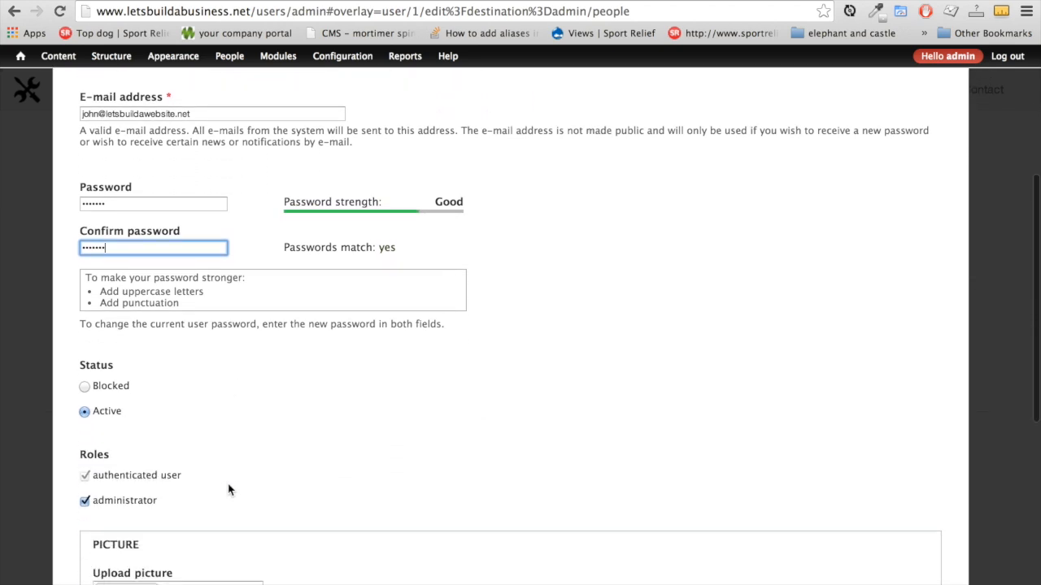
pyautogui.scroll(-5, 228, 490)
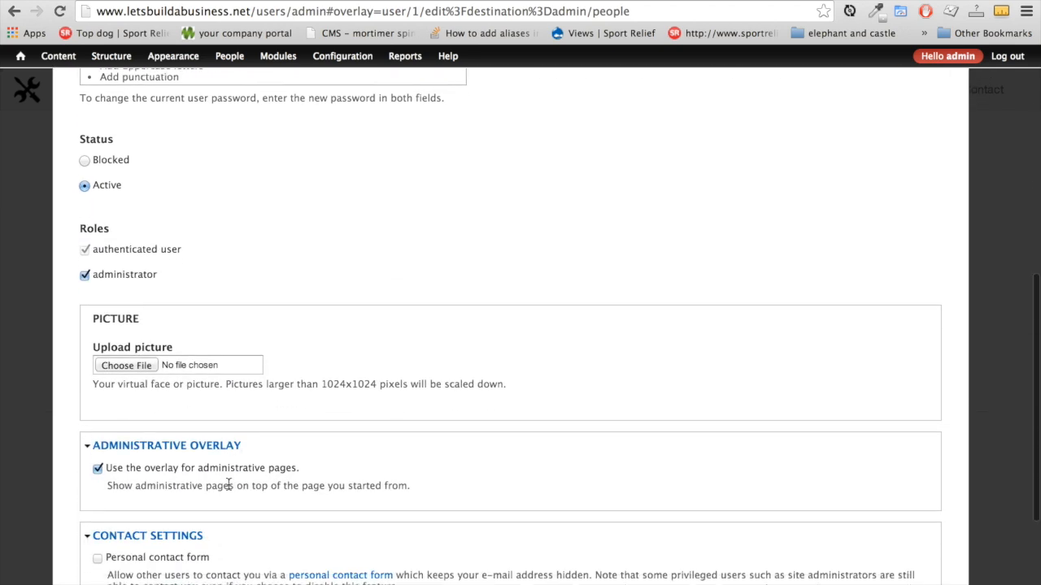
pyautogui.scroll(-5, 228, 489)
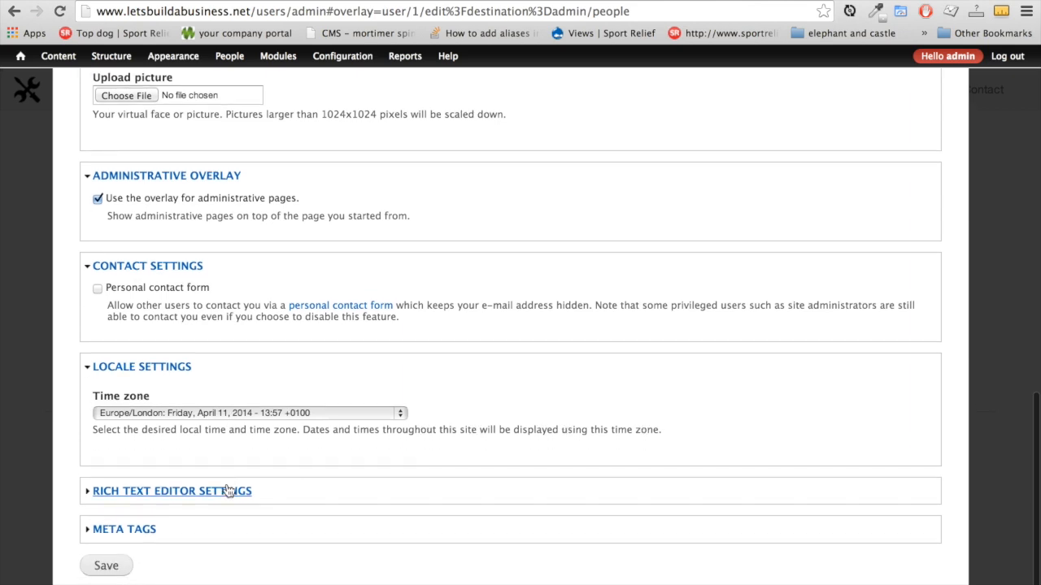
pyautogui.click(110, 563)
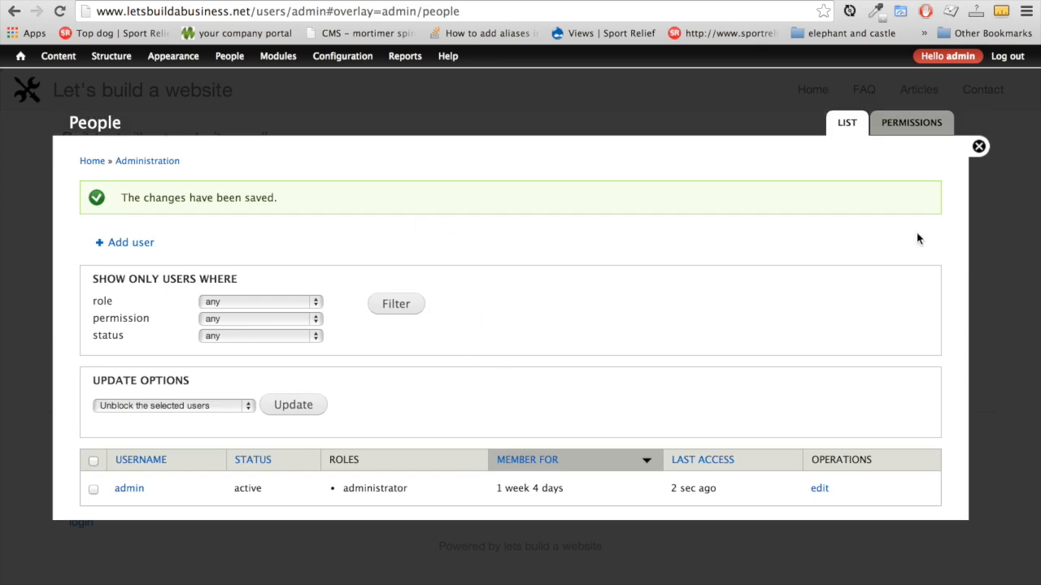
pyautogui.click(978, 147)
pyautogui.click(39, 97)
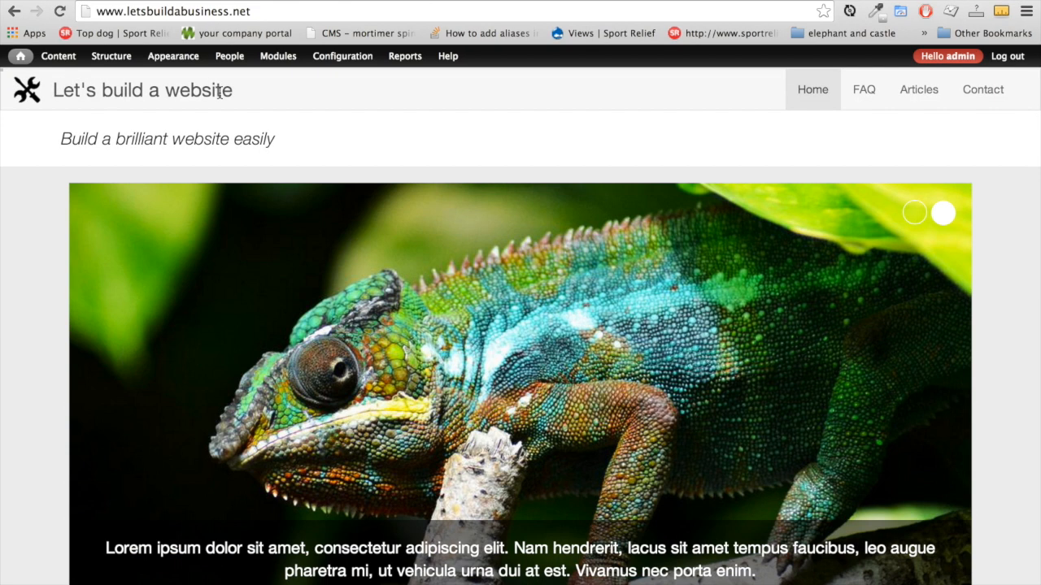
# In Site information, change the site name to 'Let's build a business' and delete the slogan
pyautogui.moveTo(331, 58)
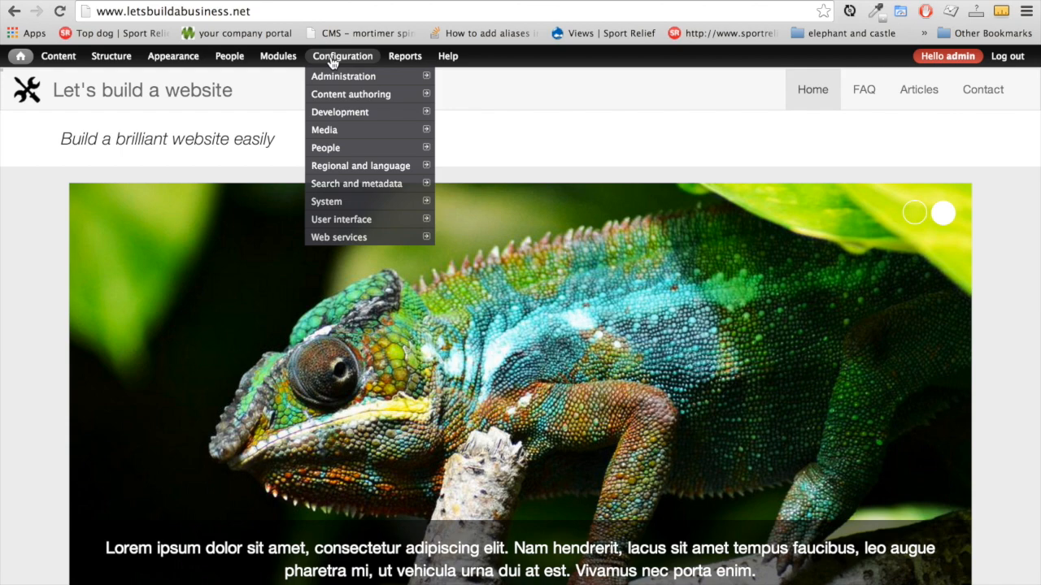
pyautogui.moveTo(366, 209)
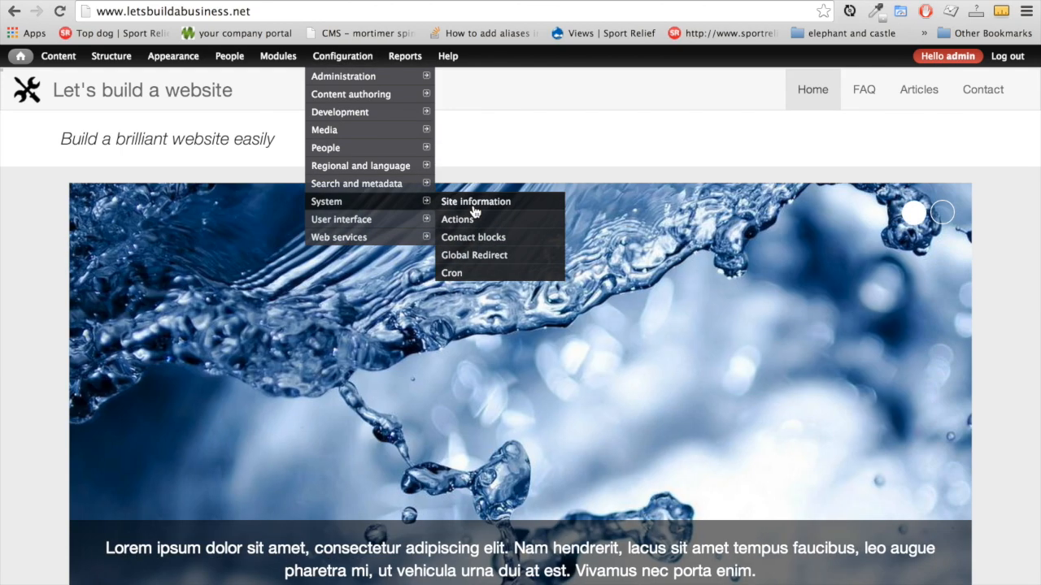
pyautogui.click(474, 210)
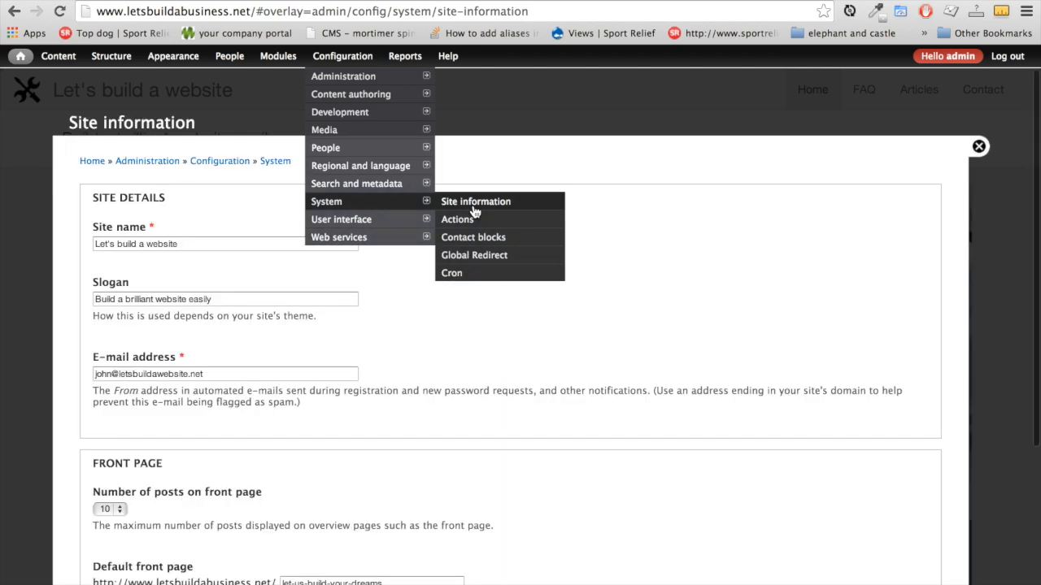
pyautogui.click(185, 245)
pyautogui.press('BackSpace')
pyautogui.press('BackSpace')
pyautogui.press('BackSpace')
pyautogui.press('BackSpace')
pyautogui.press('BackSpace')
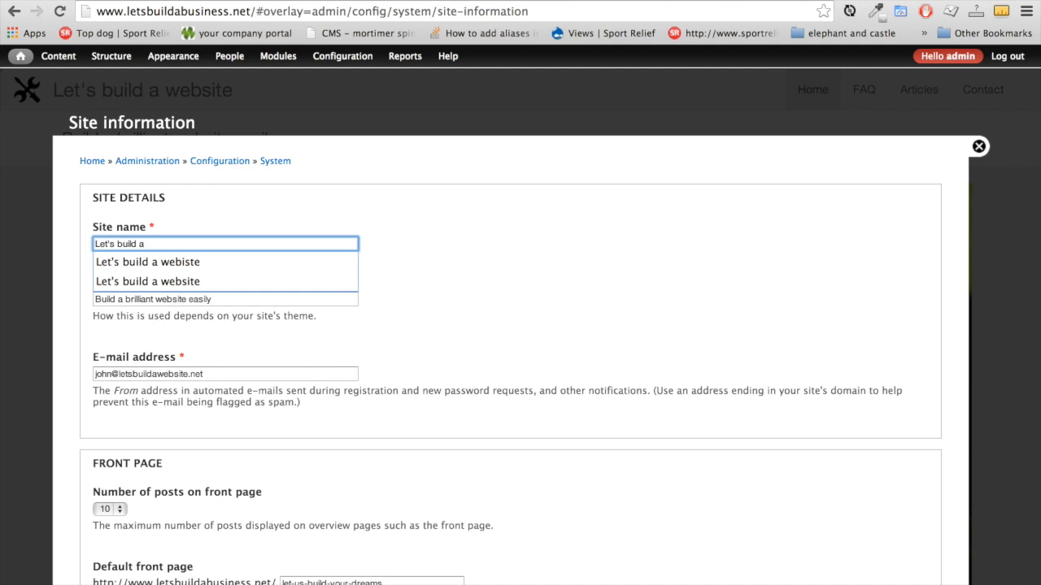
pyautogui.write('business')
pyautogui.click(220, 299)
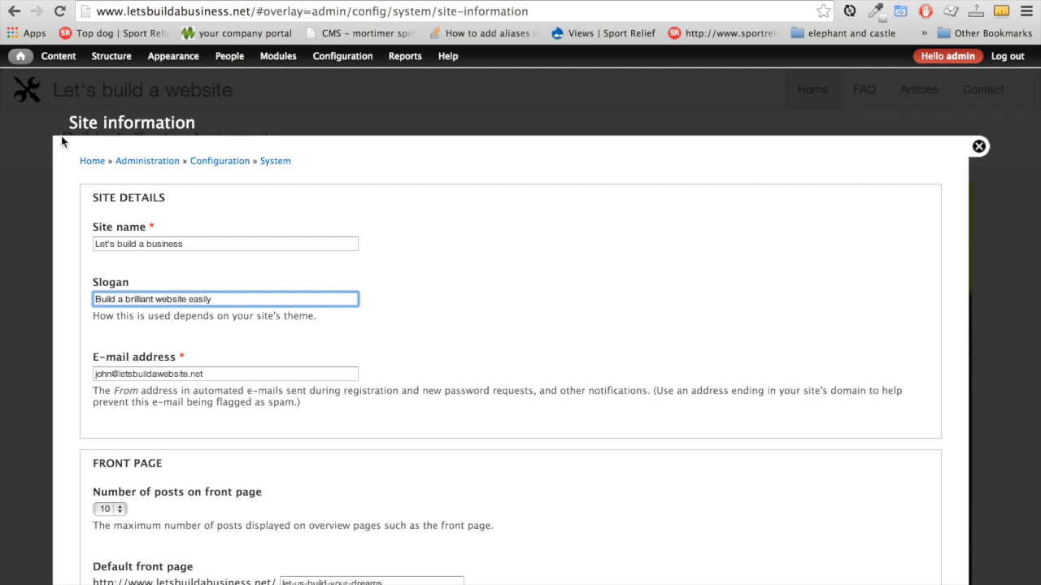
pyautogui.click(272, 299)
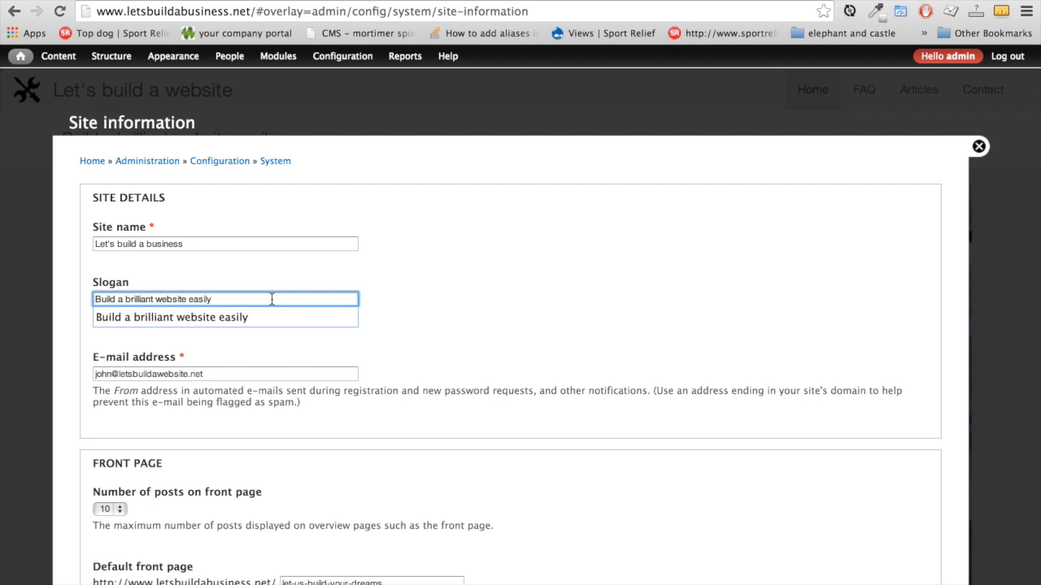
pyautogui.press('super+a')
pyautogui.press('BackSpace')
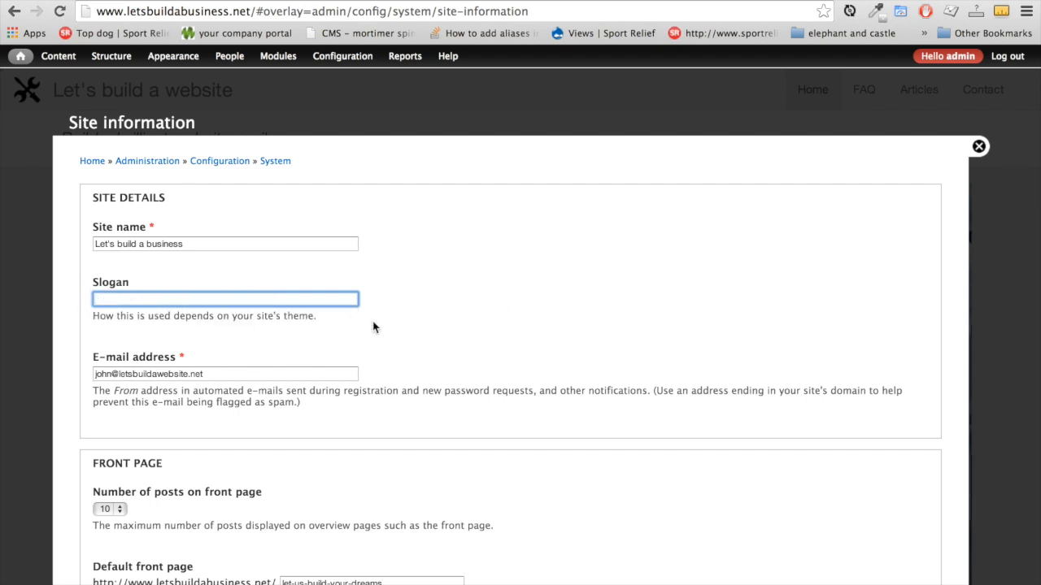
# Review the site e-mail address and save the Site information settings
pyautogui.scroll(-3, 373, 322)
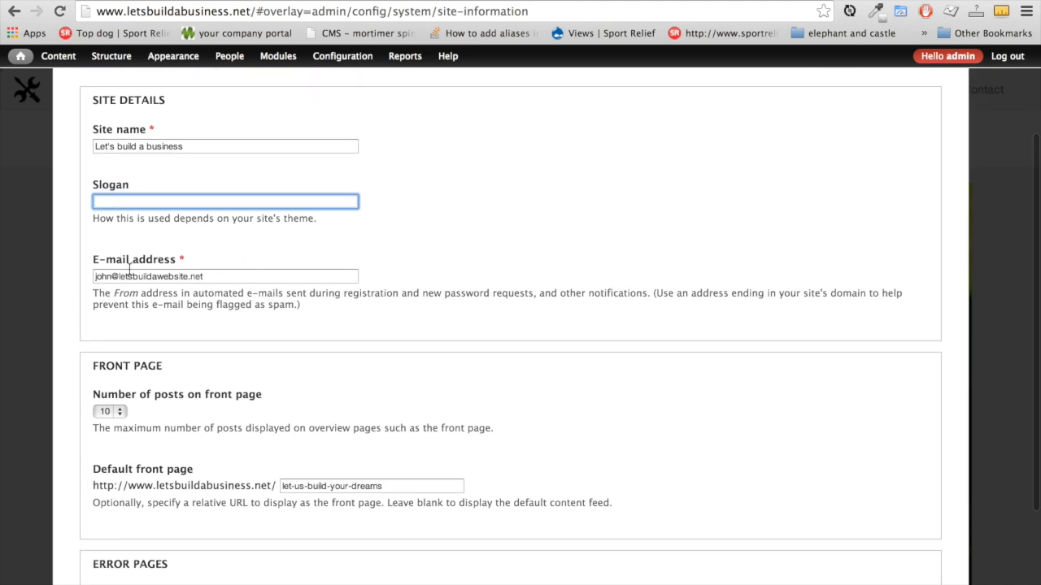
pyautogui.click(101, 275)
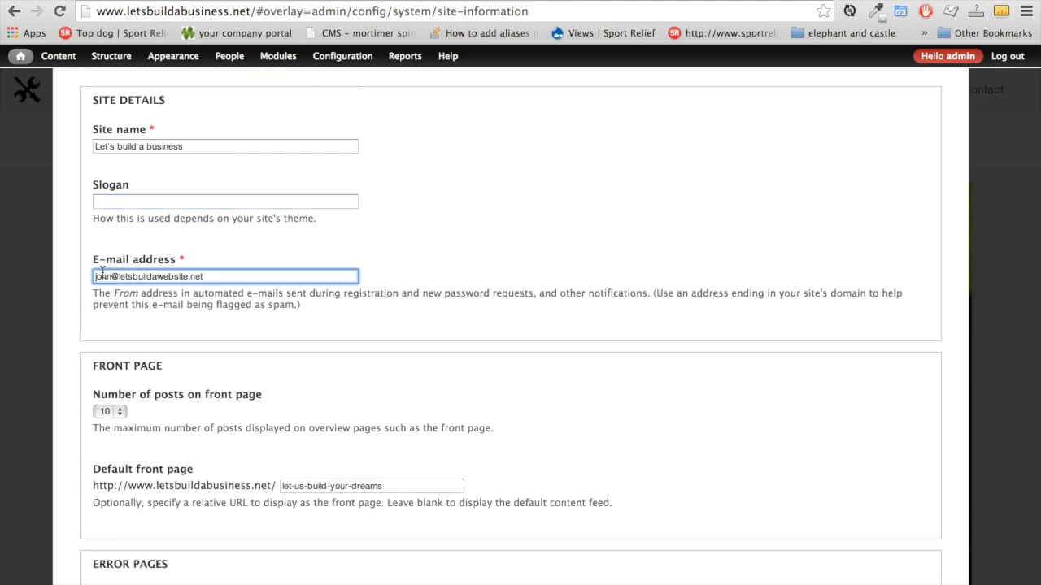
pyautogui.click(216, 278)
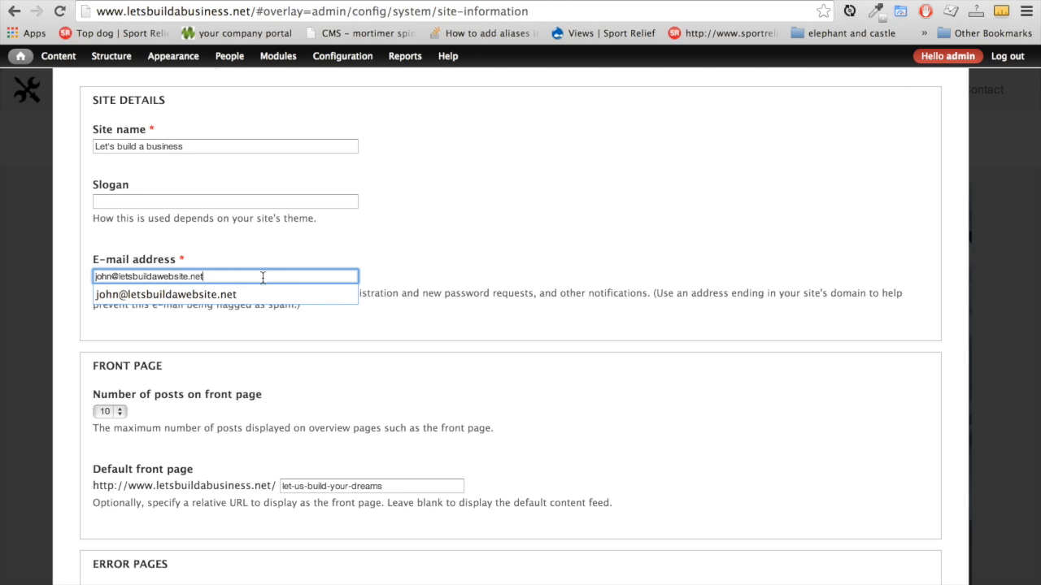
pyautogui.click(483, 426)
pyautogui.scroll(-3, 483, 426)
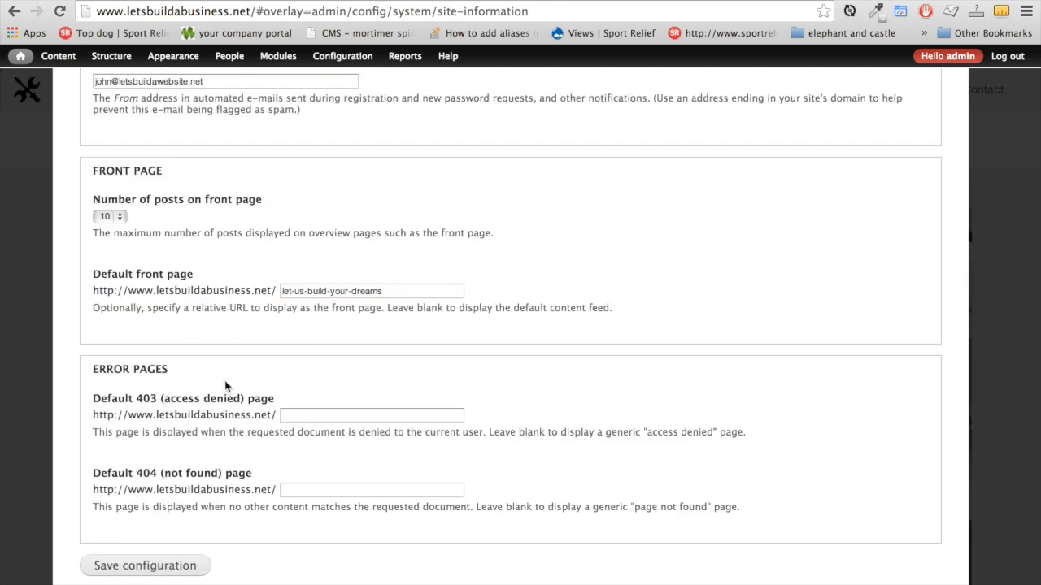
pyautogui.click(144, 567)
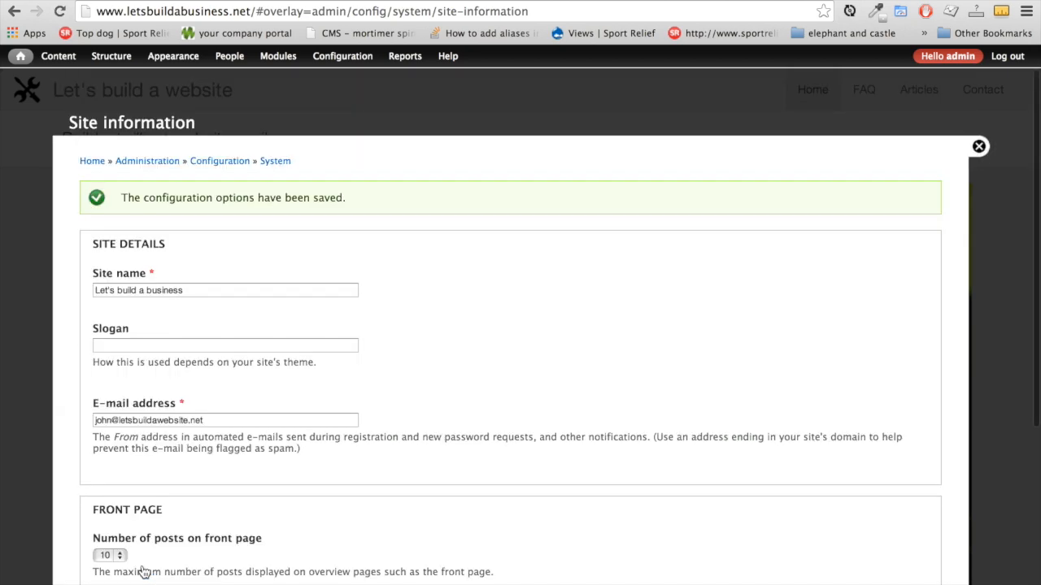
pyautogui.click(977, 146)
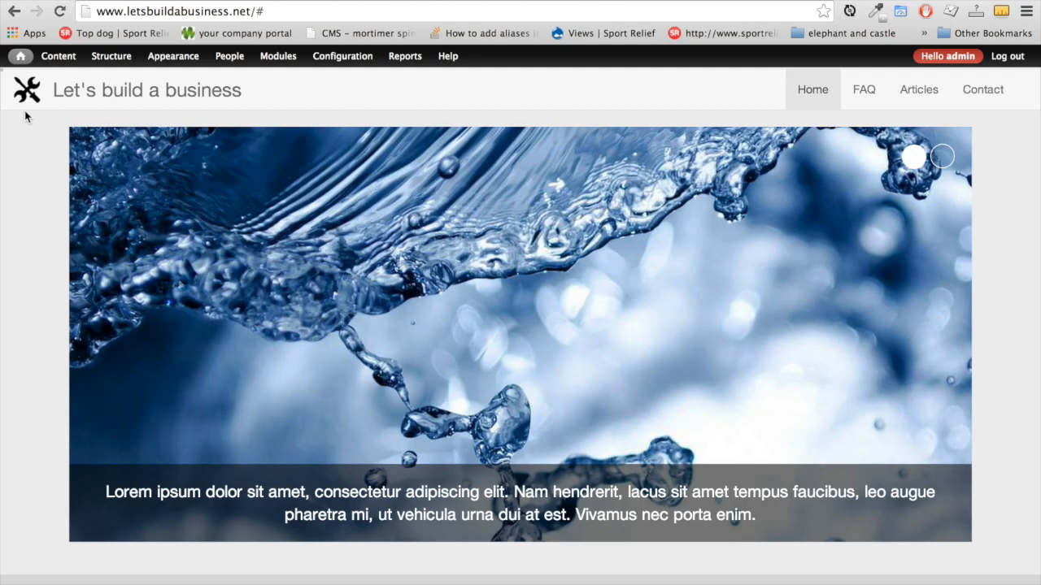
# Bring up the myBusiness theme's Logo image settings, then switch to iconfinder.com
pyautogui.moveTo(42, 68)
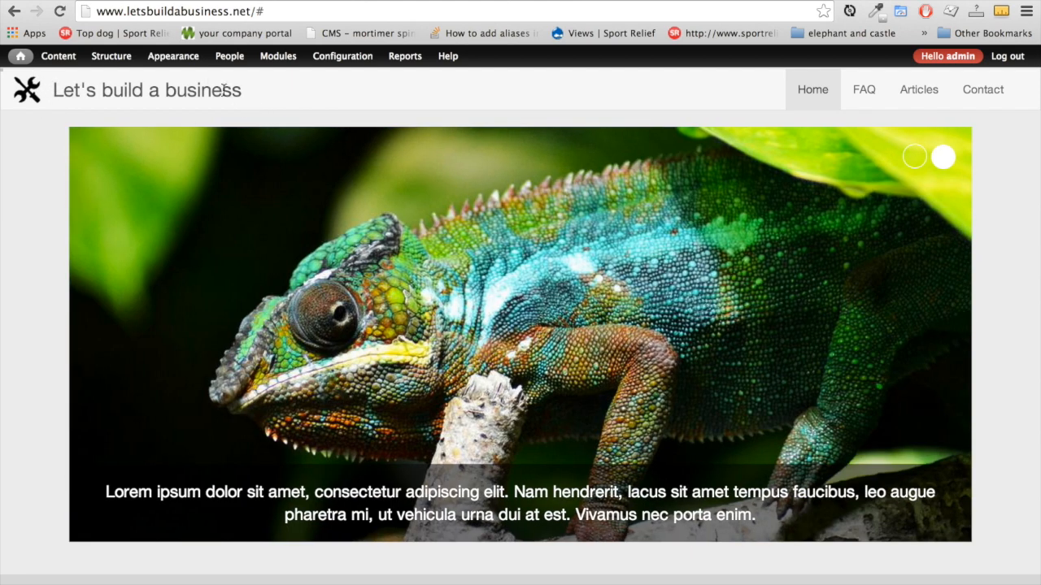
pyautogui.moveTo(183, 62)
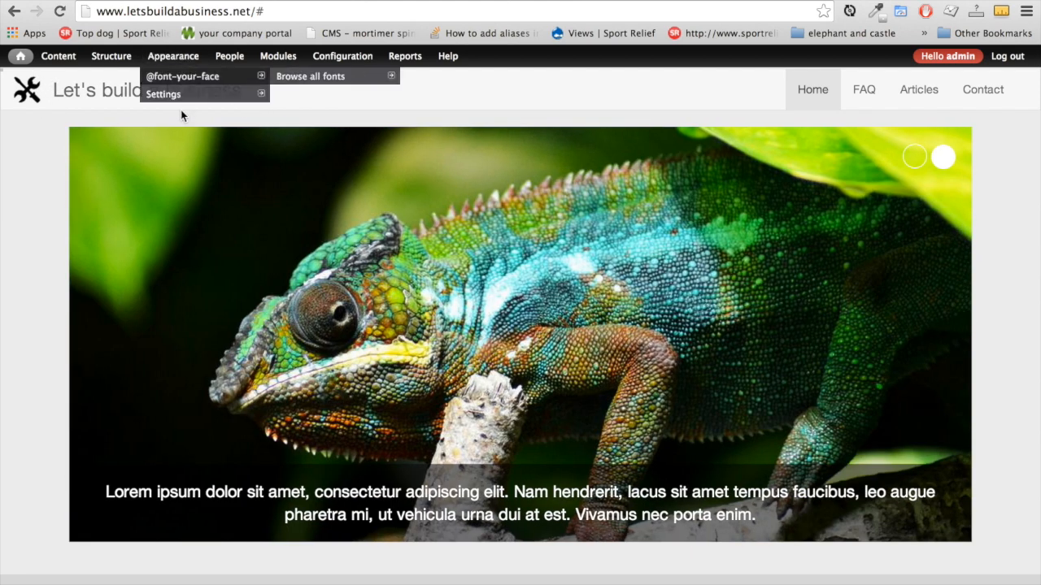
pyautogui.moveTo(175, 95)
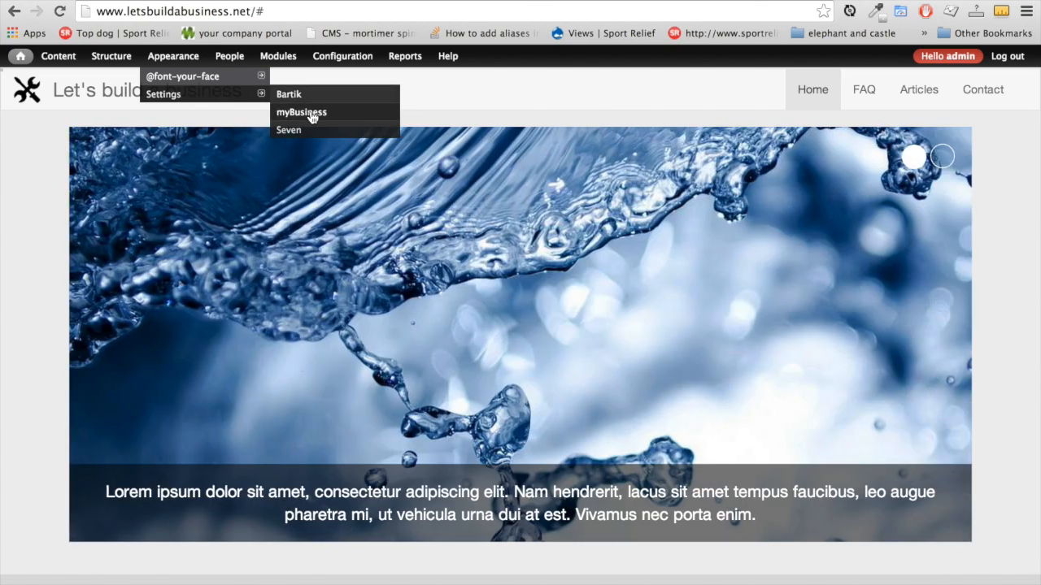
pyautogui.click(311, 118)
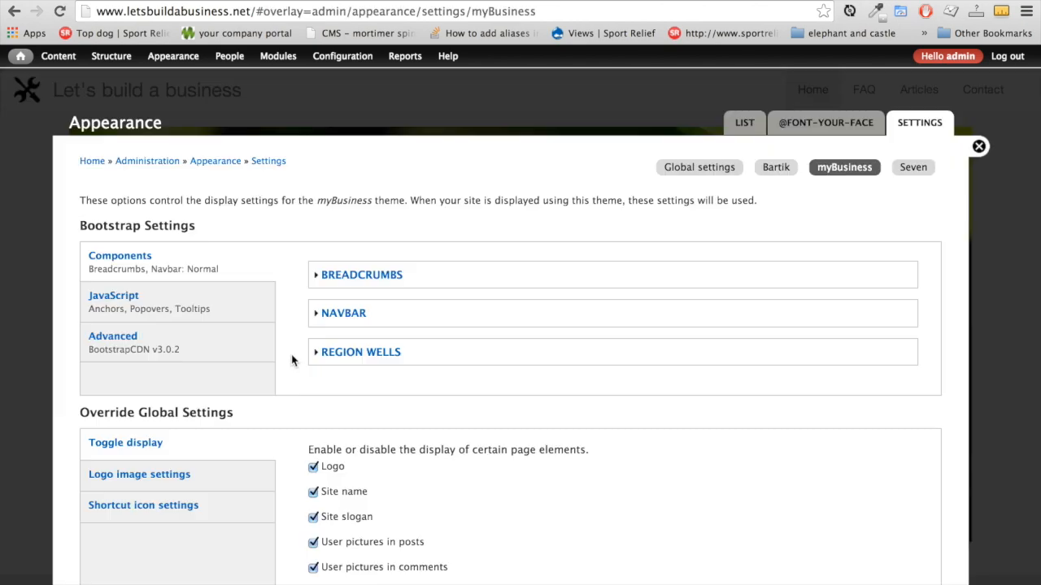
pyautogui.scroll(-5, 292, 358)
pyautogui.scroll(-1, 293, 361)
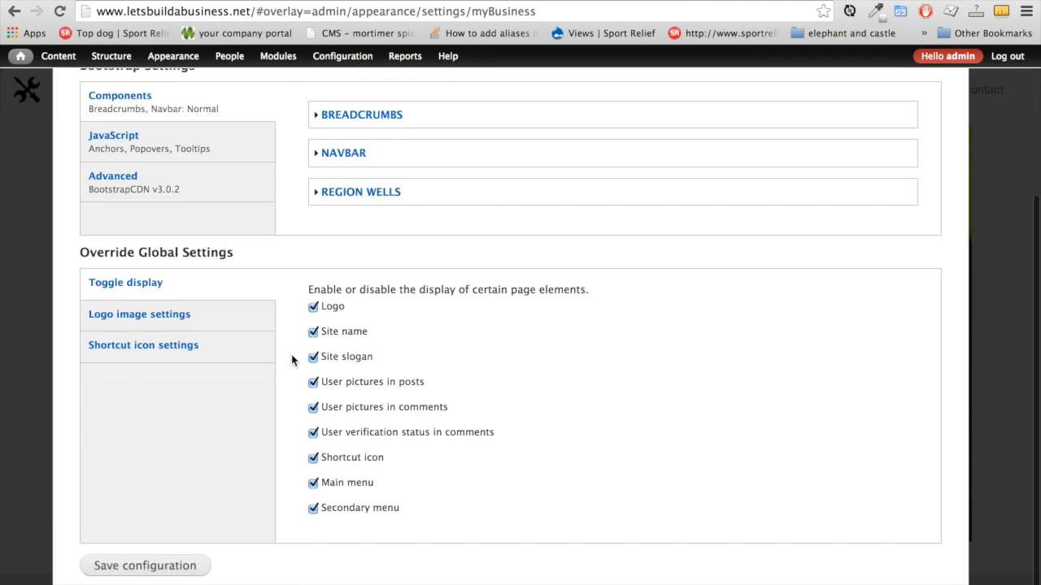
pyautogui.click(179, 316)
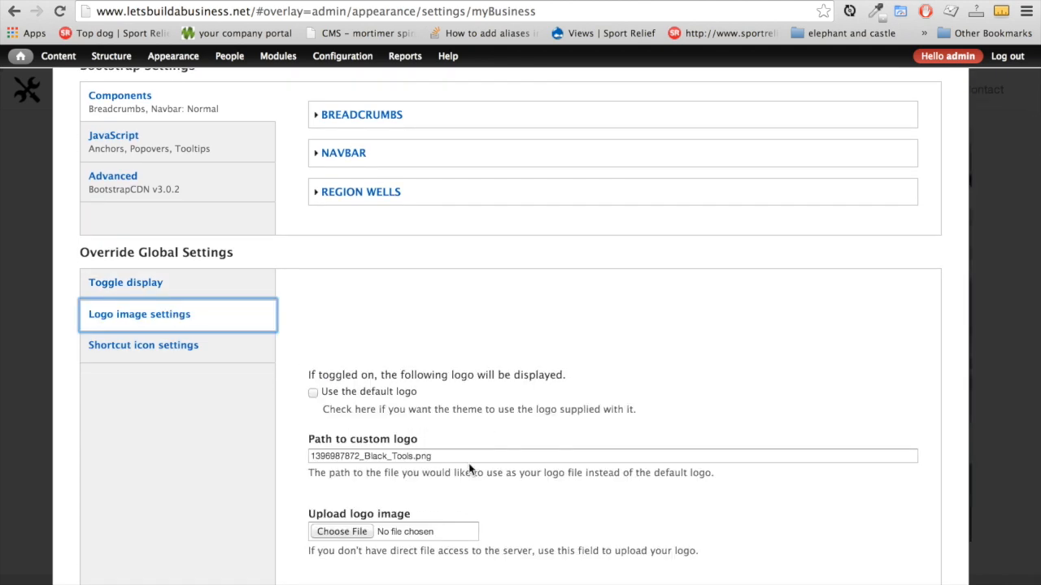
pyautogui.scroll(-2, 539, 487)
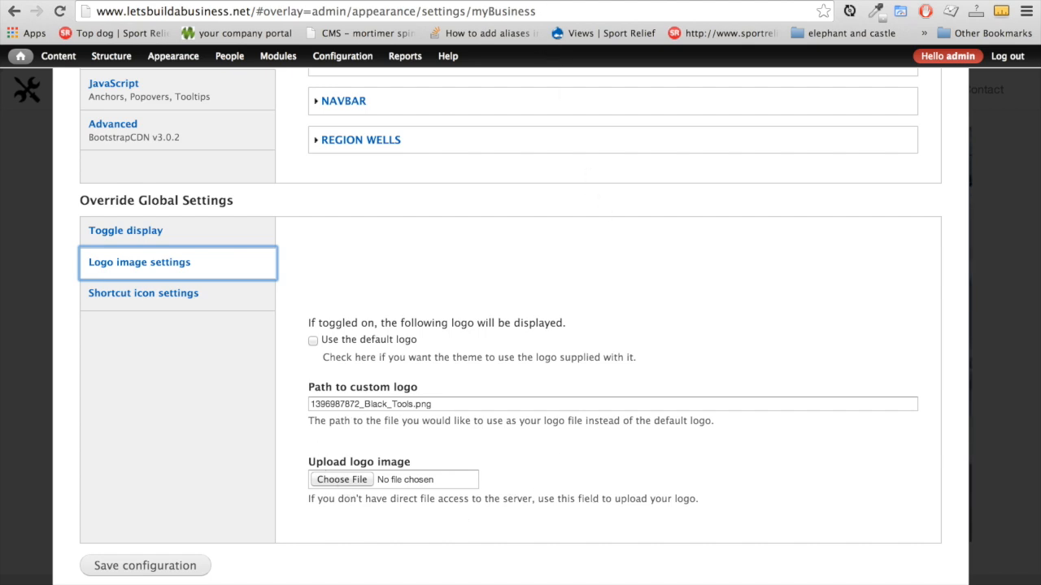
pyautogui.click(207, 2)
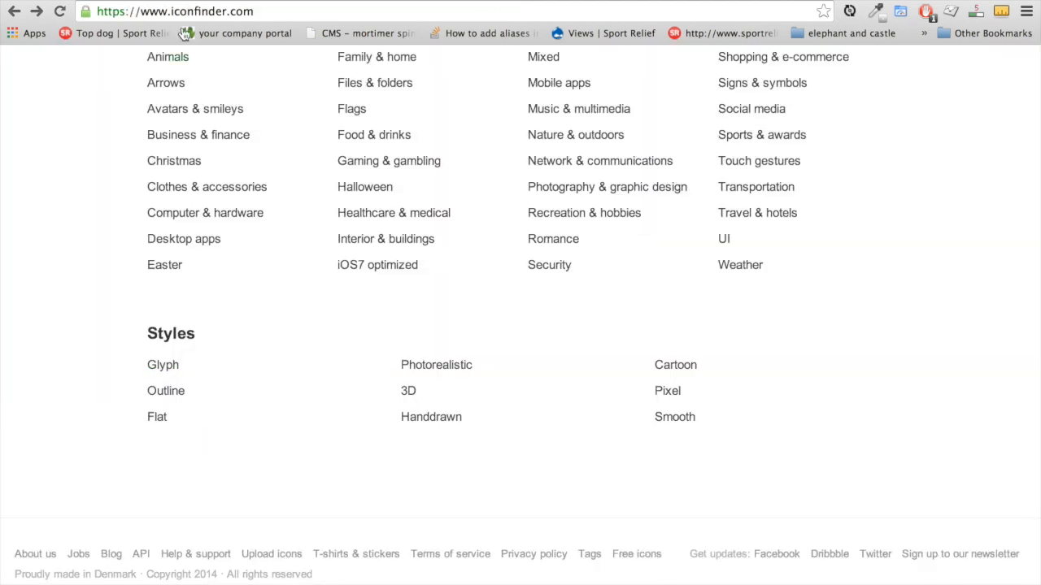
# Download the grey FEZ app icon from Iconfinder as a PNG image
pyautogui.scroll(10, 291, 197)
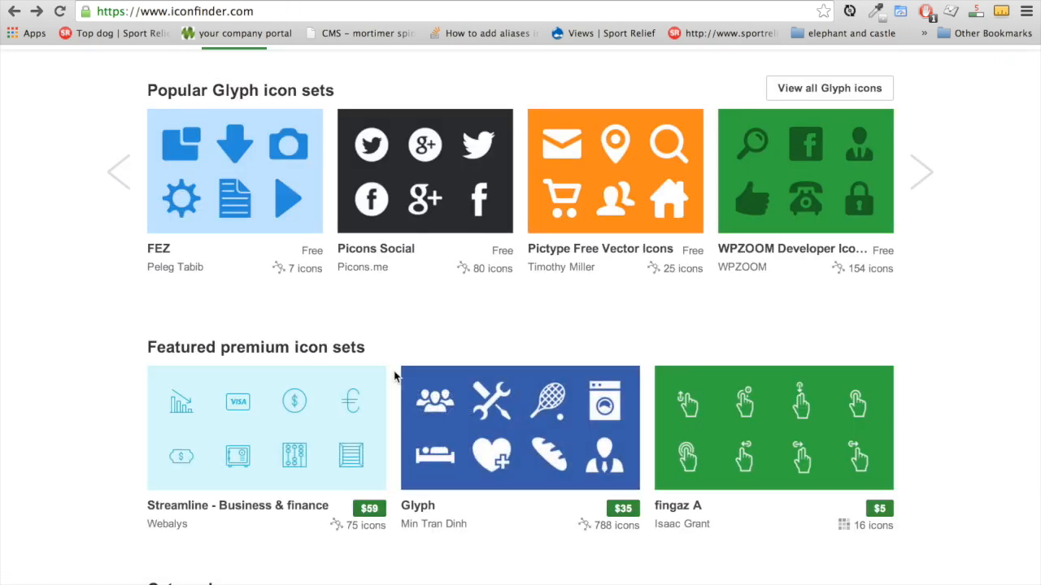
pyautogui.scroll(3, 398, 276)
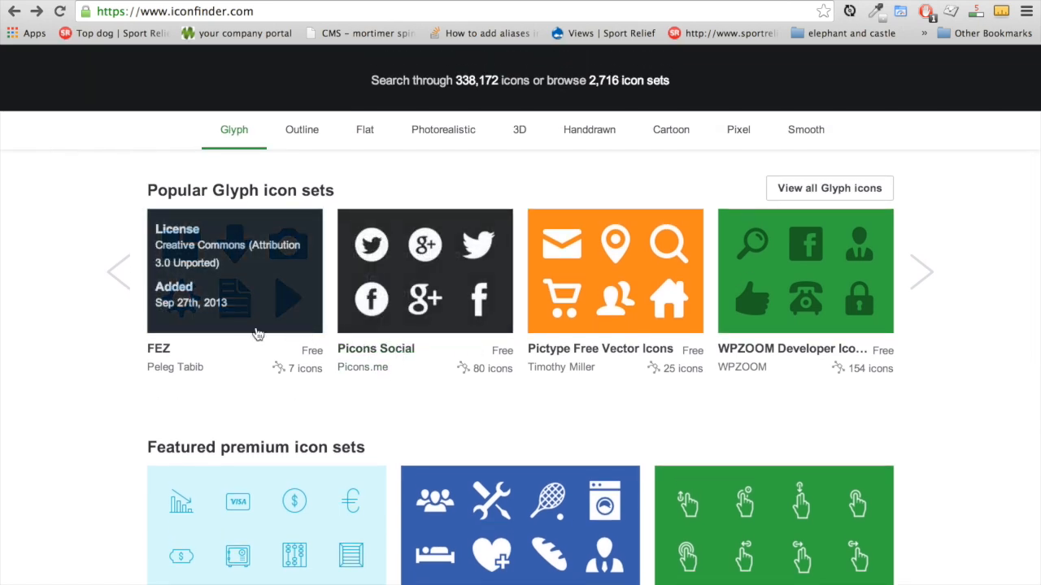
pyautogui.click(77, 1)
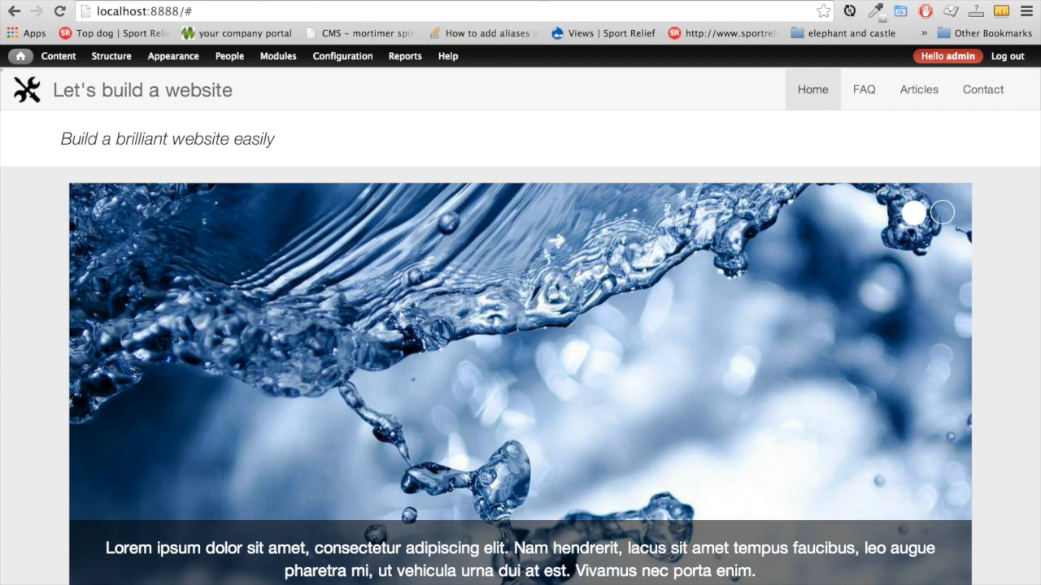
pyautogui.click(538, 3)
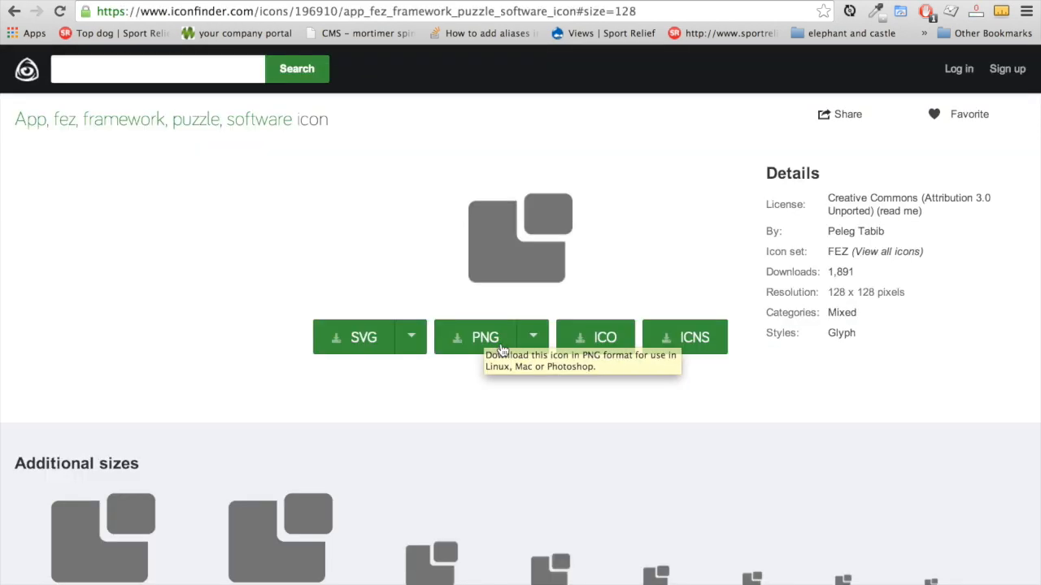
pyautogui.click(532, 339)
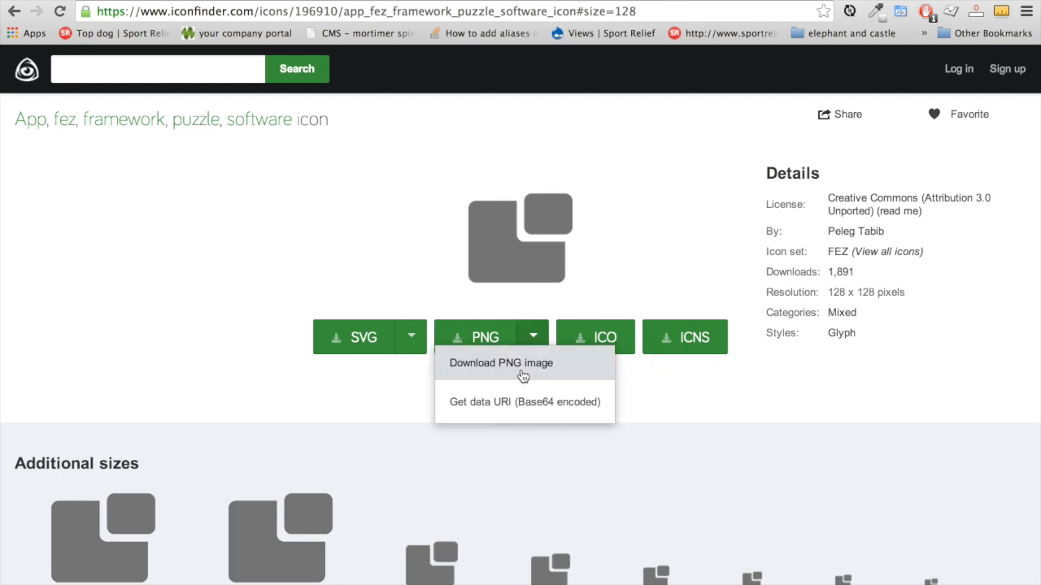
pyautogui.click(514, 371)
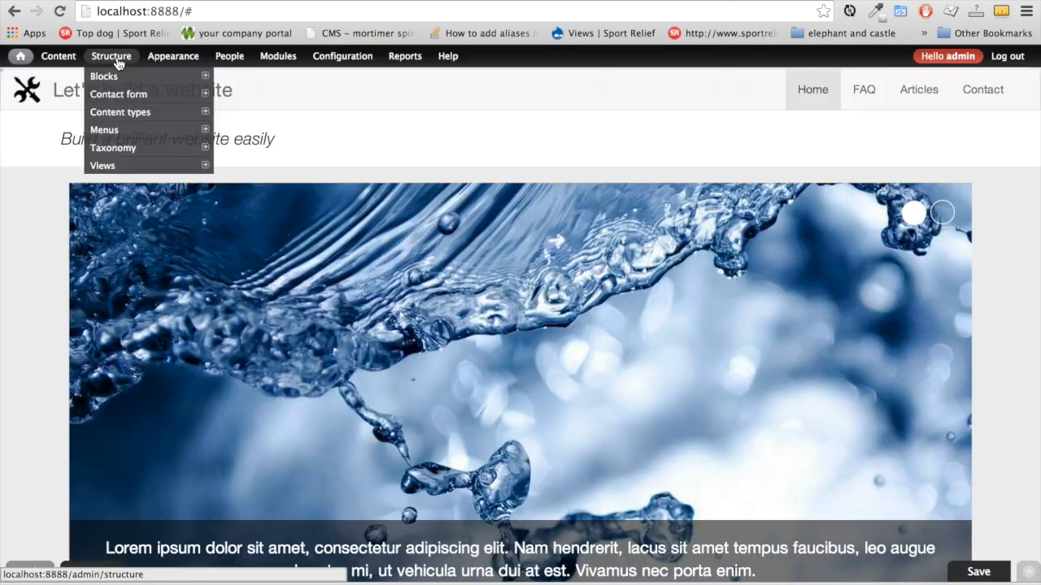
pyautogui.moveTo(172, 64)
pyautogui.moveTo(177, 97)
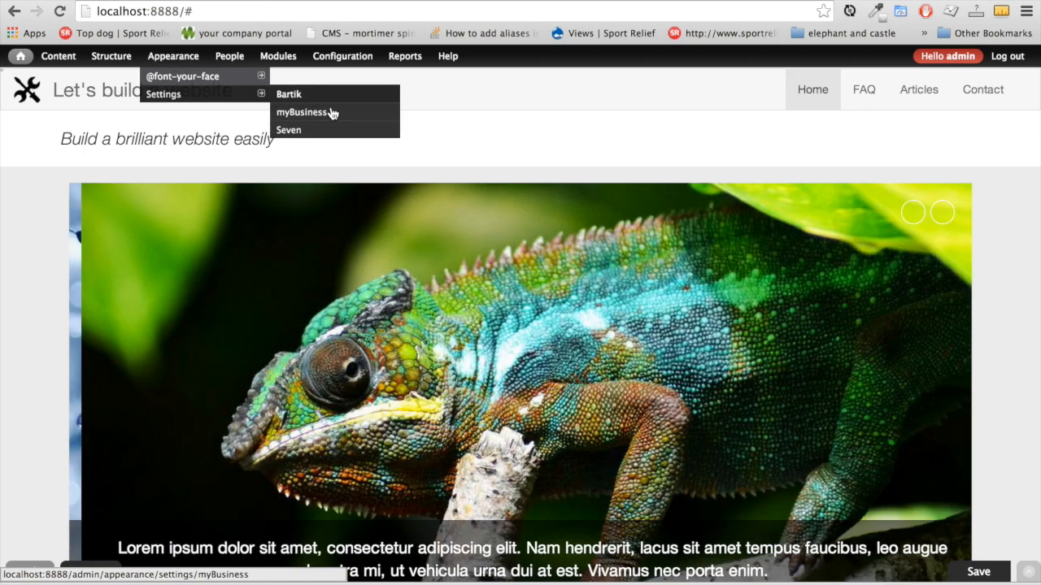
pyautogui.click(332, 114)
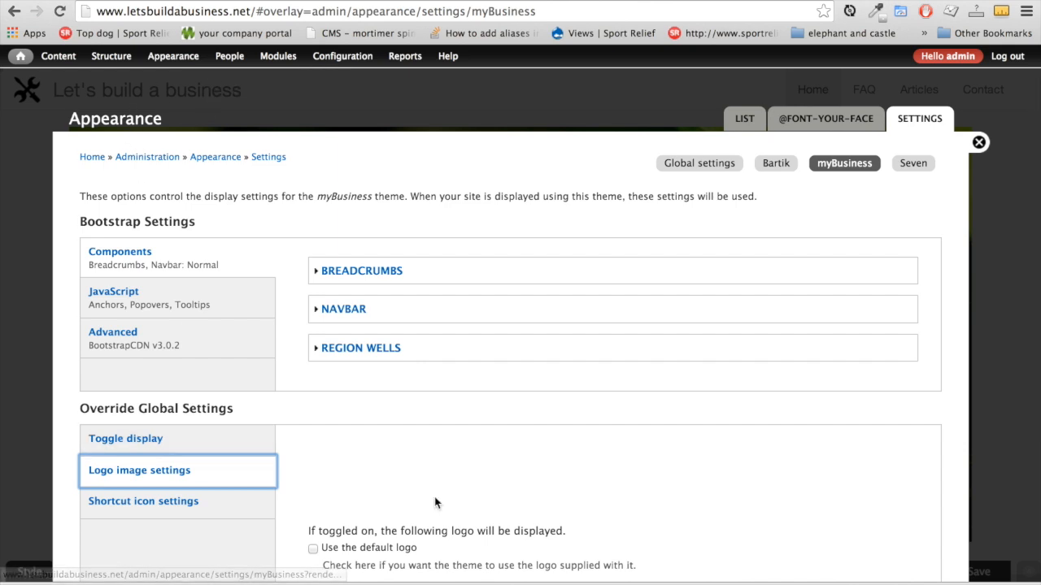
pyautogui.scroll(-2, 435, 501)
pyautogui.scroll(-4, 435, 501)
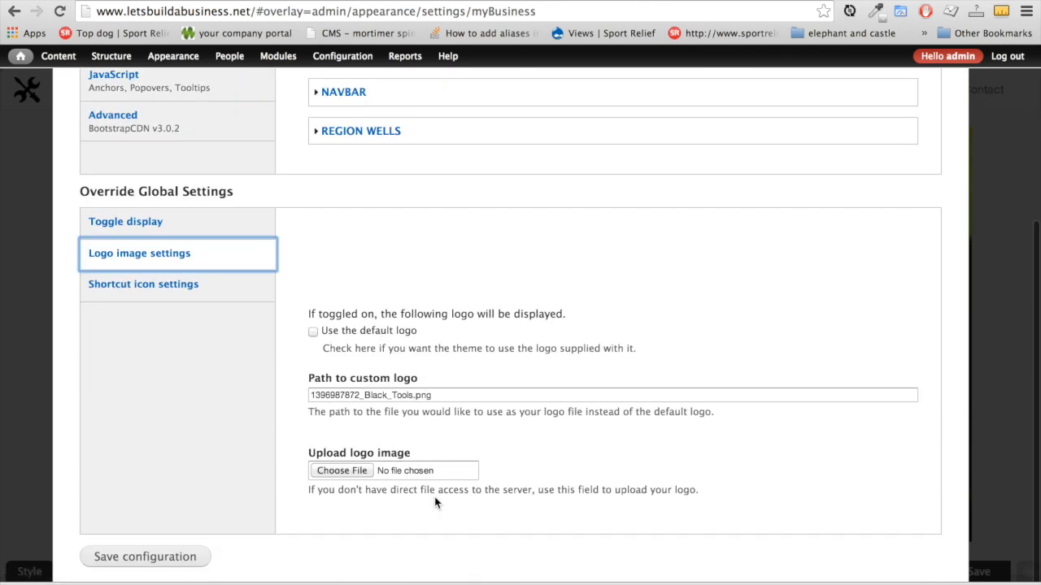
pyautogui.click(343, 471)
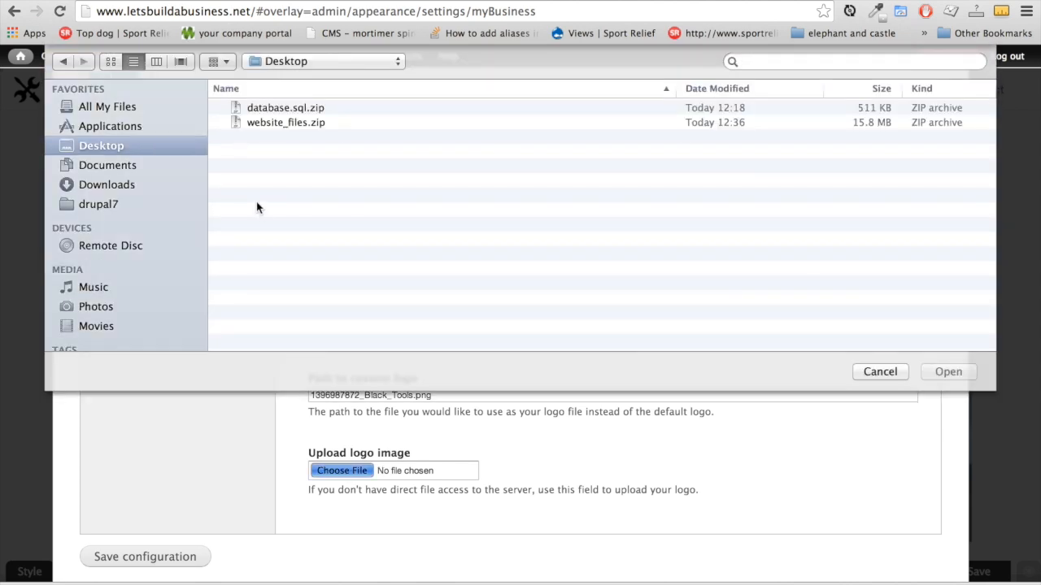
pyautogui.click(117, 186)
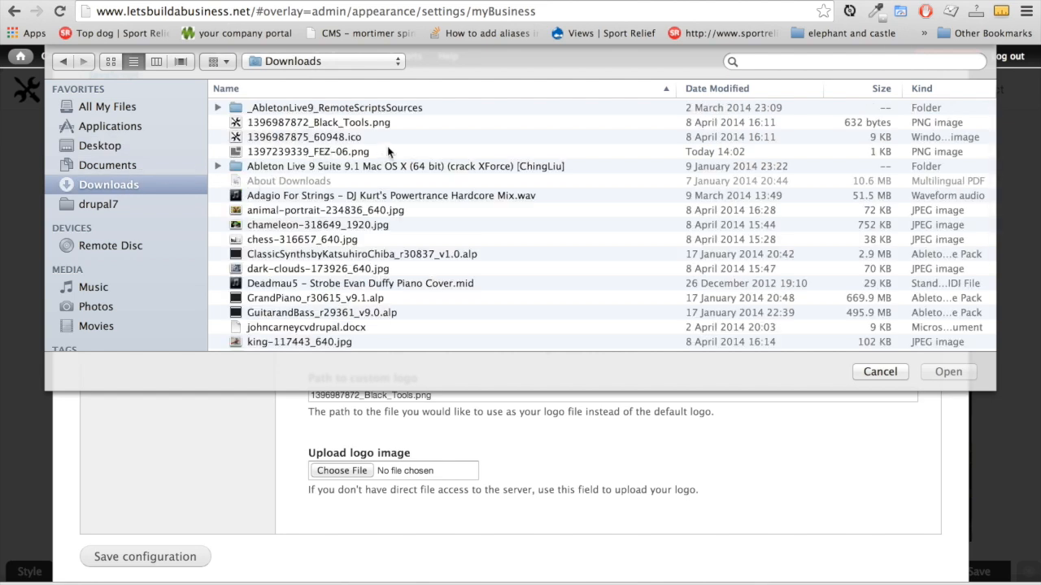
pyautogui.click(344, 151)
pyautogui.click(946, 373)
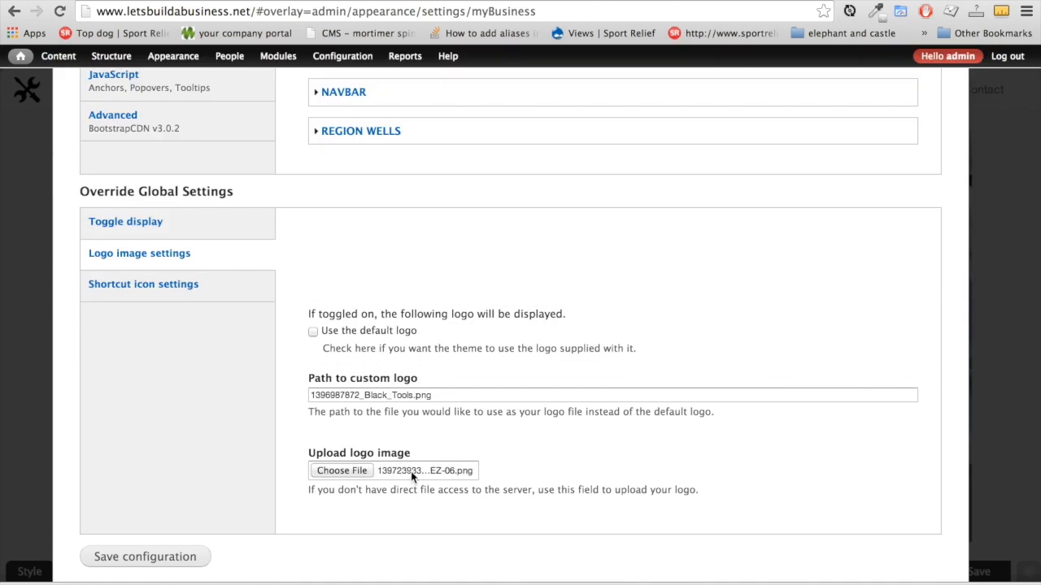
# Clear the old Path to custom logo and save the theme settings
pyautogui.scroll(-1, 316, 533)
pyautogui.click(440, 368)
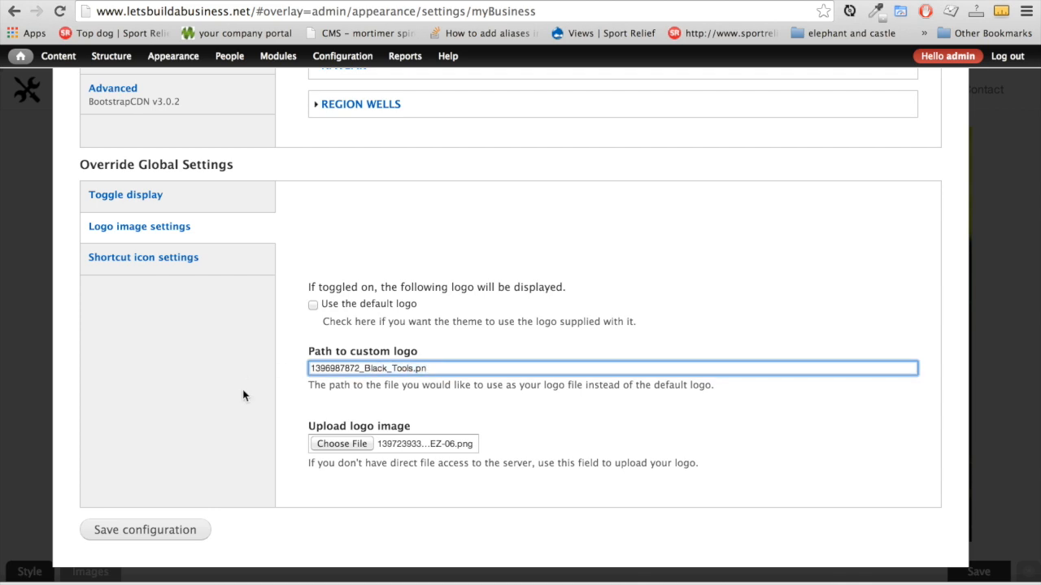
pyautogui.moveTo(430, 367); pyautogui.dragTo(311, 368)
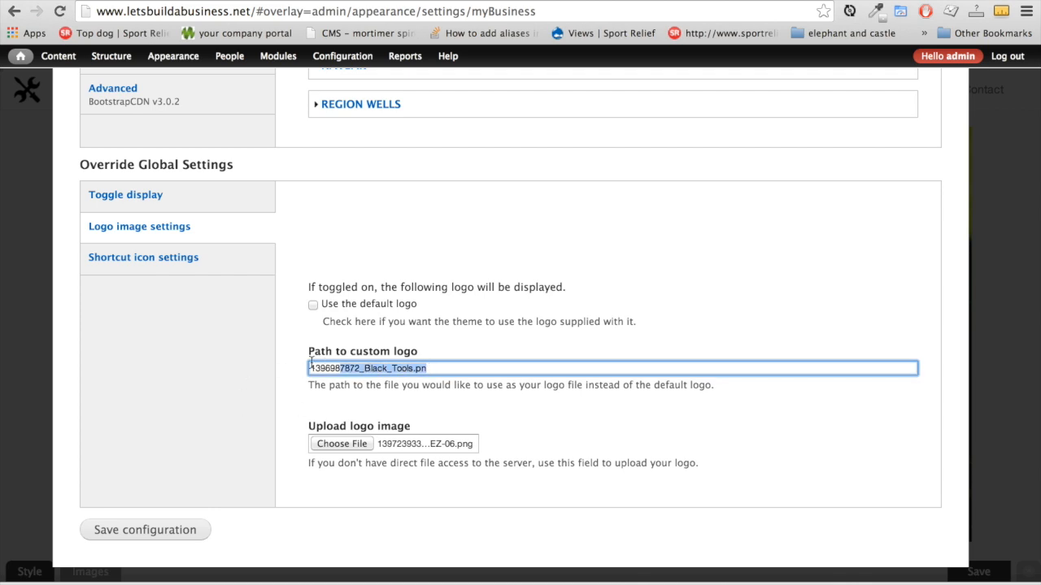
pyautogui.press('BackSpace')
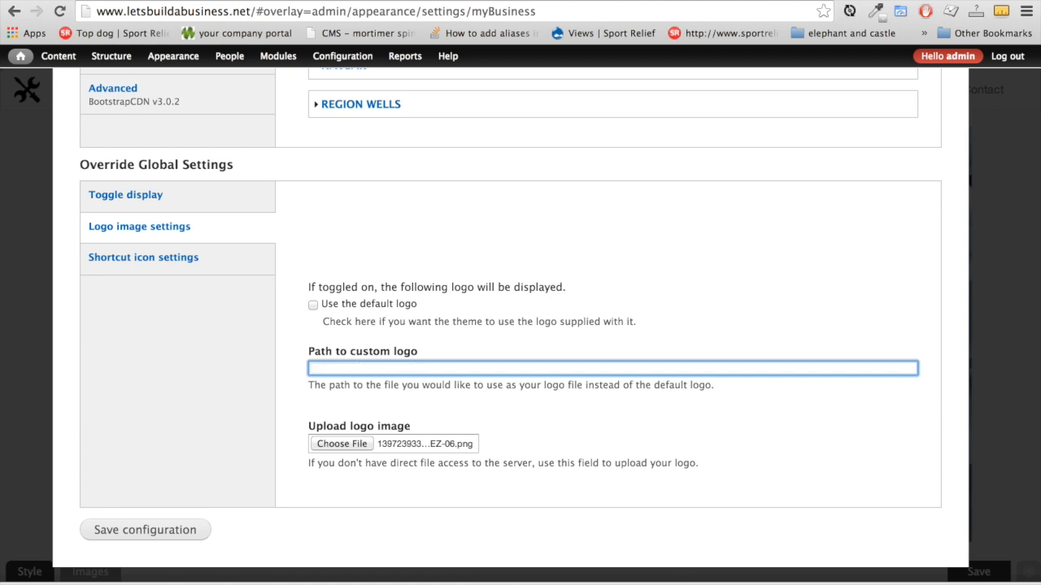
pyautogui.click(164, 534)
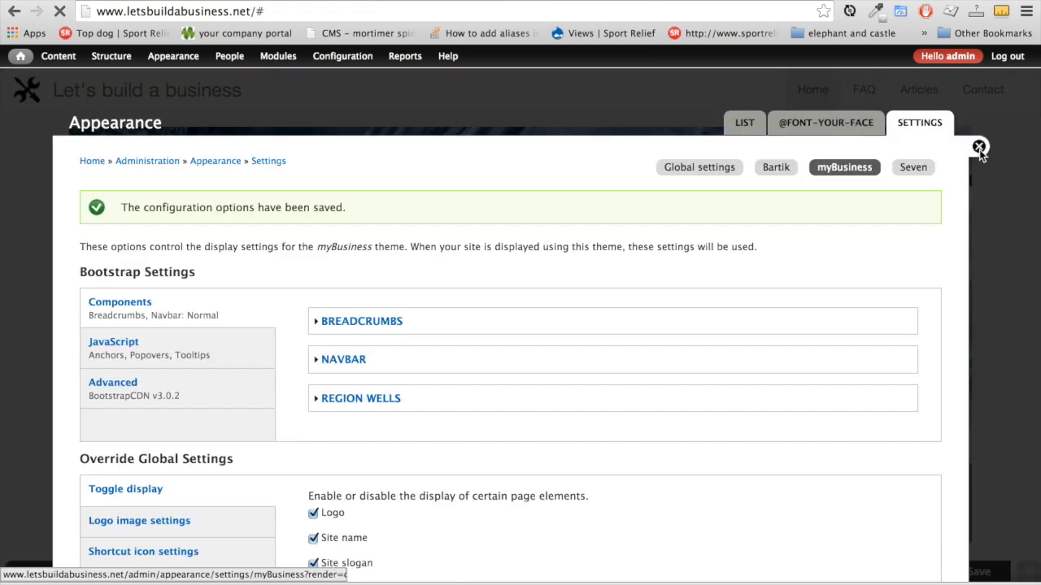
pyautogui.click(982, 154)
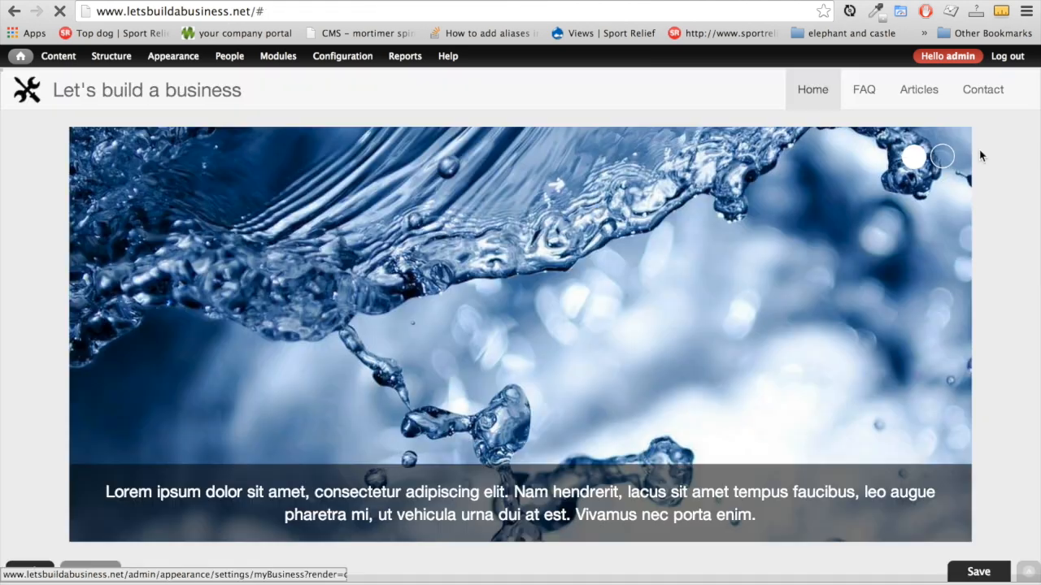
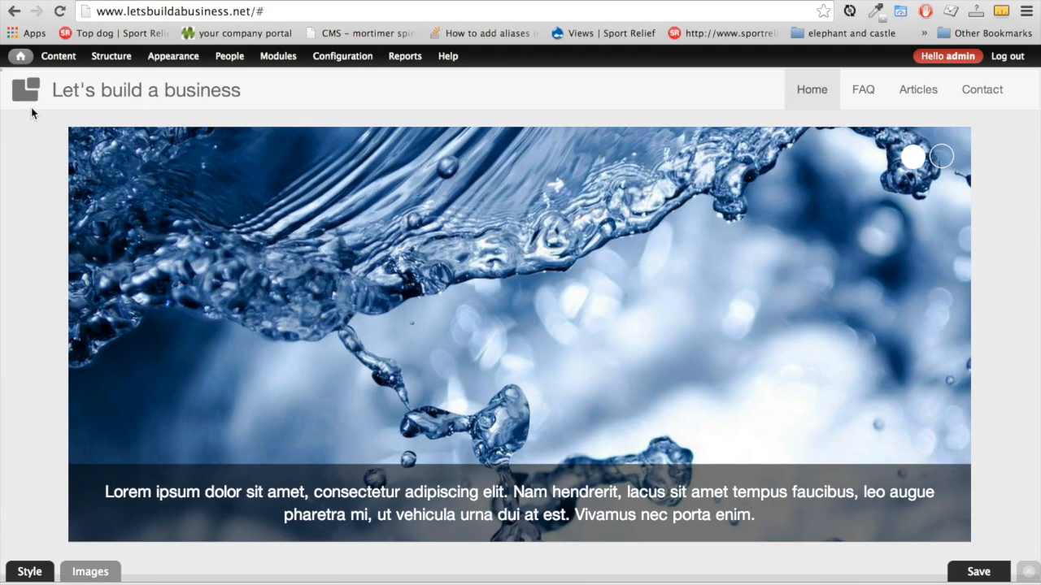
# Dismiss the iCloud alert and begin a Carousel item titled 'business image 1', then choose its image file
pyautogui.moveTo(51, 58)
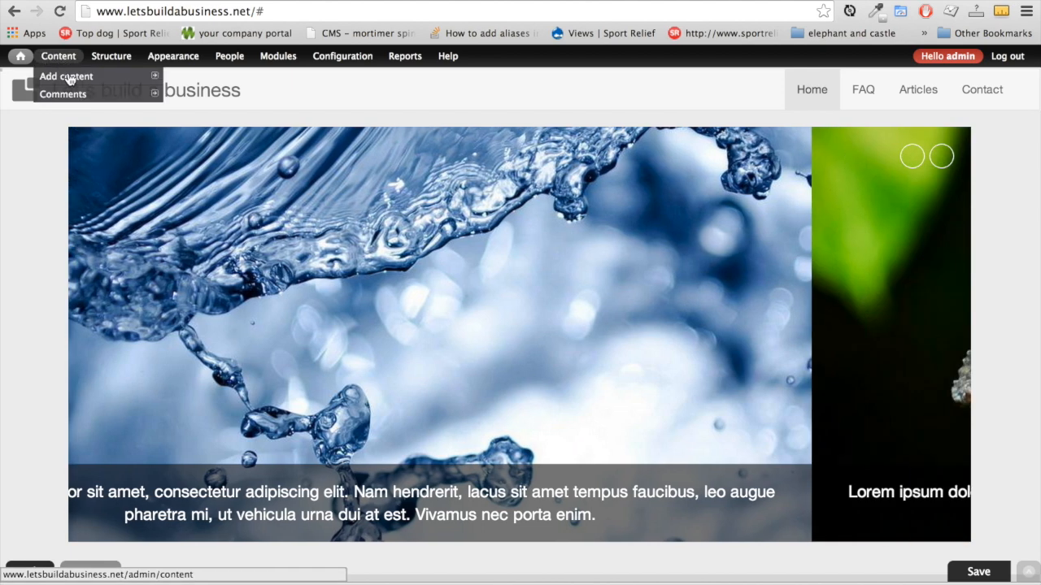
pyautogui.moveTo(70, 77)
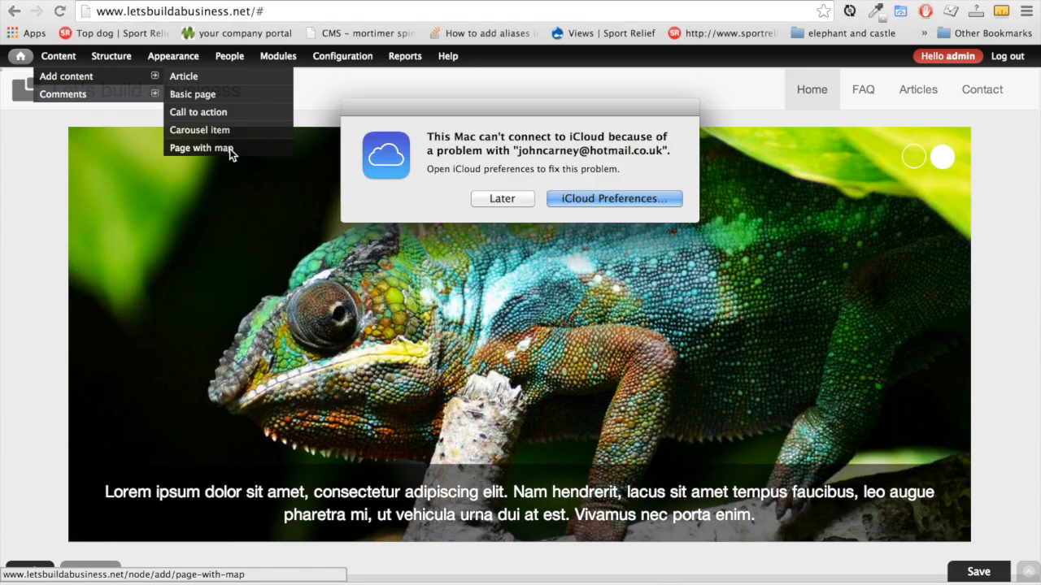
pyautogui.click(480, 198)
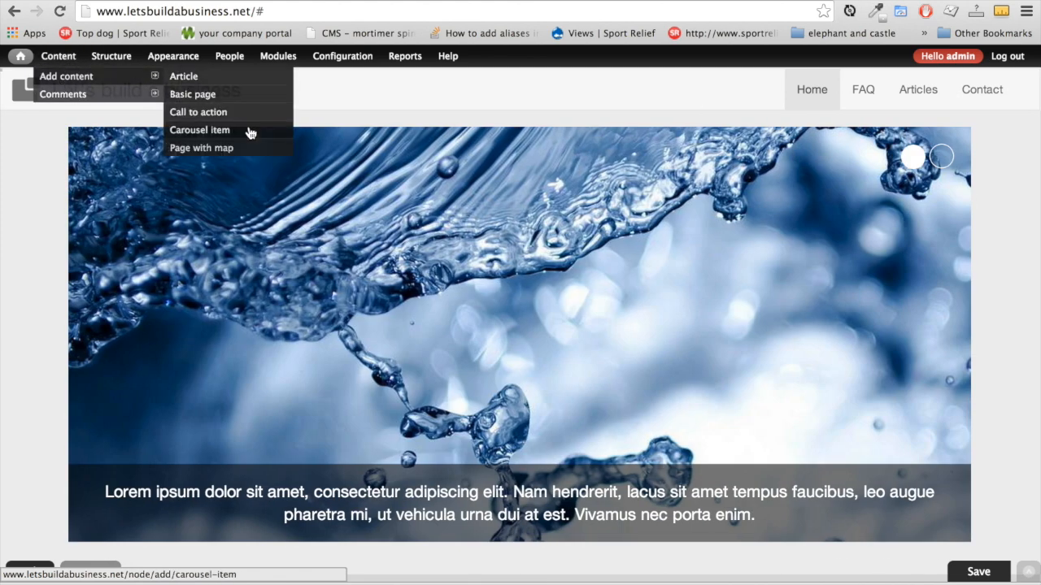
pyautogui.click(224, 133)
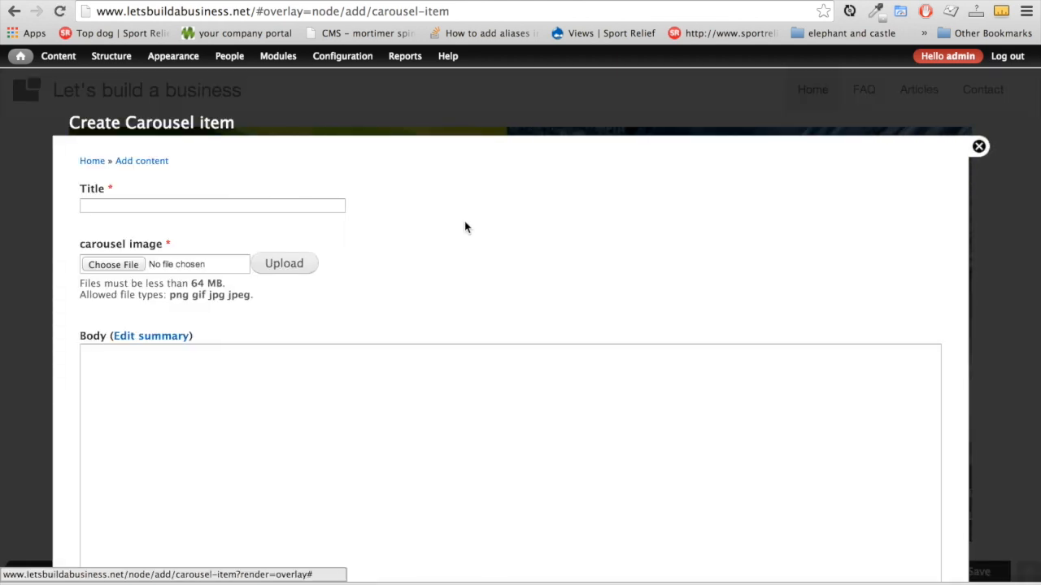
pyautogui.click(178, 204)
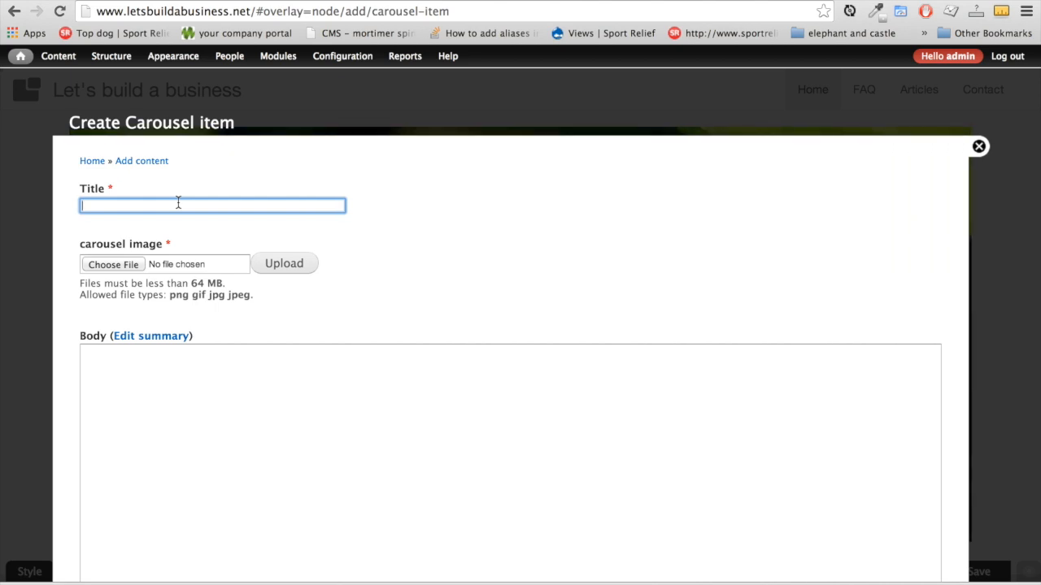
pyautogui.write('business image 1')
pyautogui.click(119, 271)
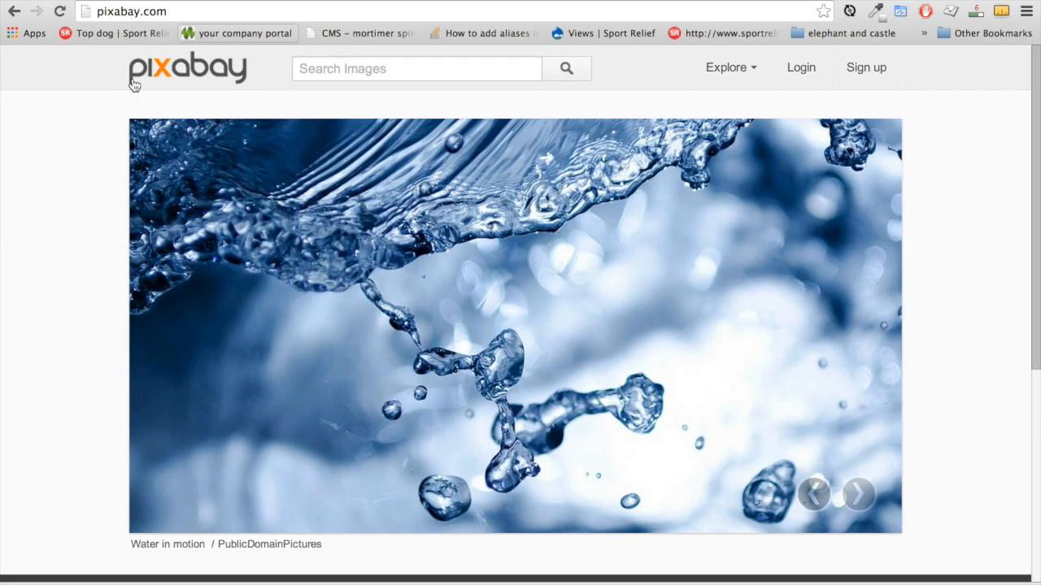
# Open Pixabay's Yorkshire Terrier photo and request its 1280 x 853 JPG, entering the captcha code
pyautogui.click(240, 81)
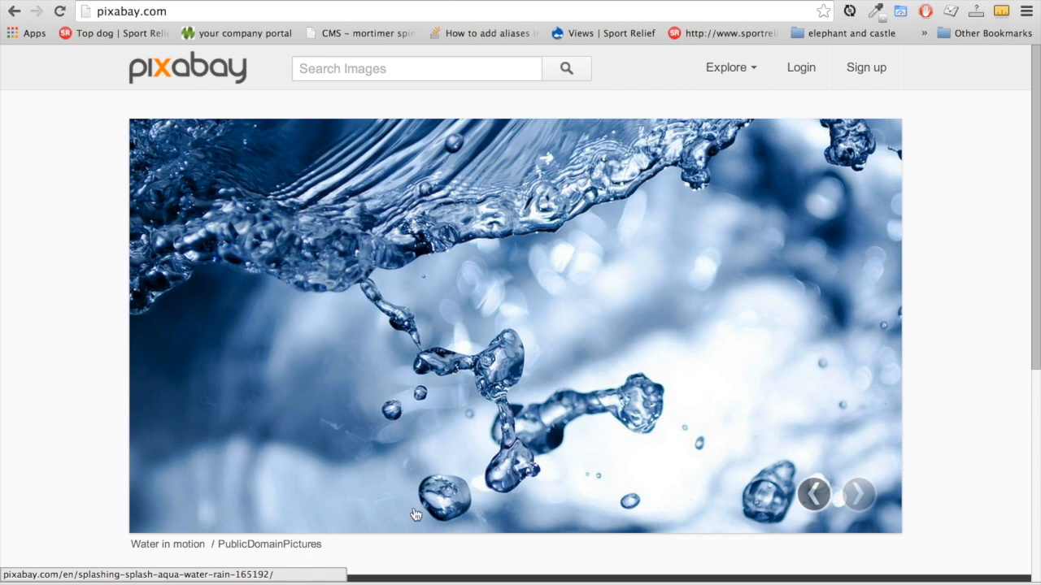
pyautogui.scroll(-5, 271, 398)
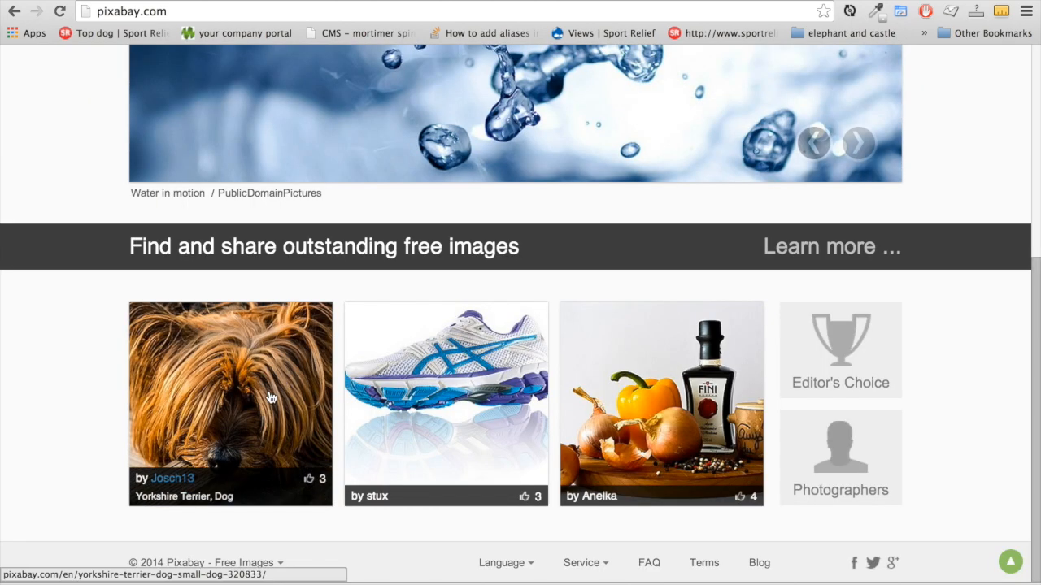
pyautogui.click(270, 397)
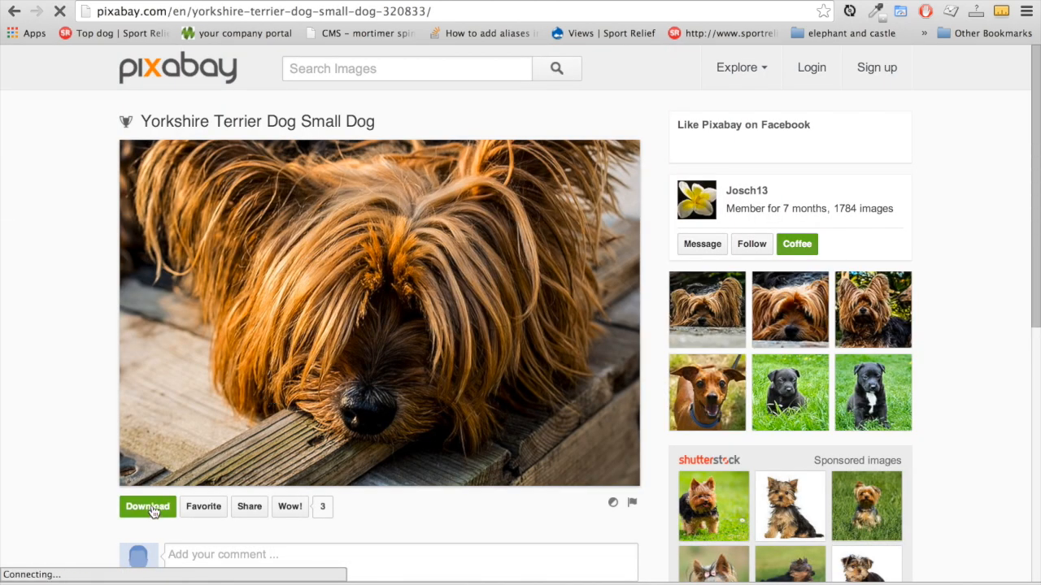
pyautogui.click(149, 508)
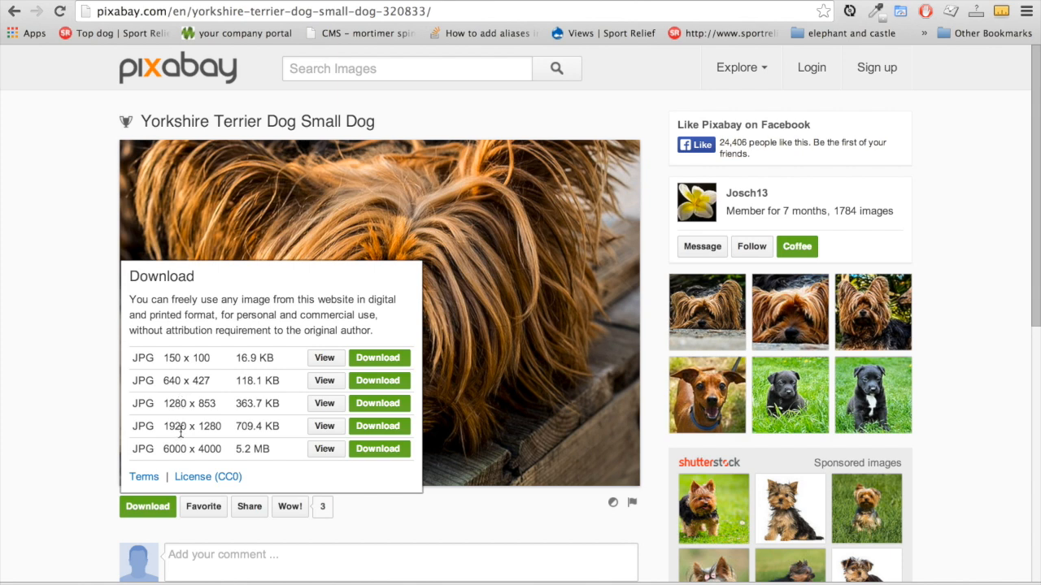
pyautogui.click(377, 426)
pyautogui.write('383')
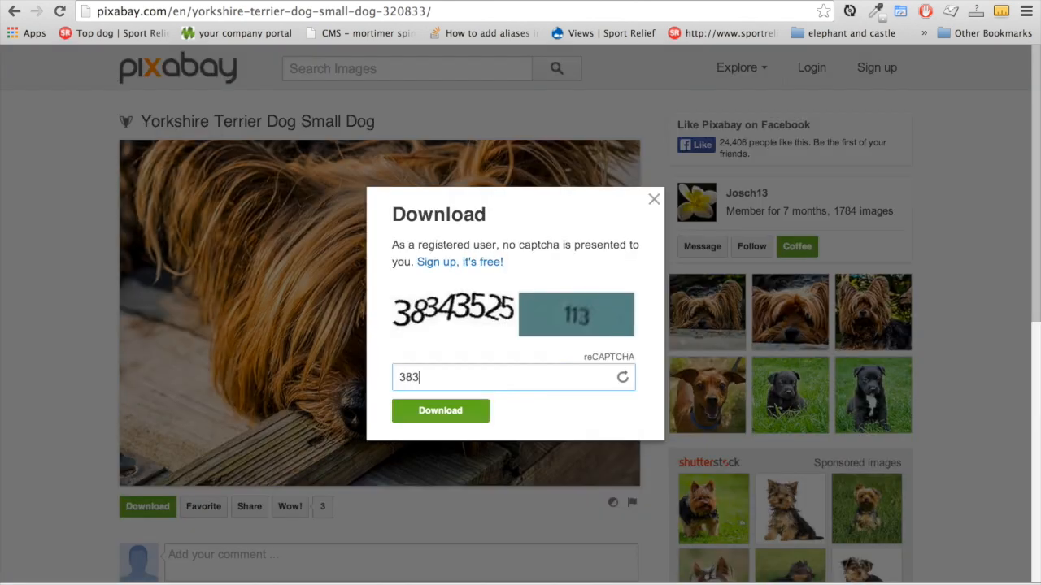
pyautogui.write('43525113')
# Finish the download and upload yorkshire-terrier-320833_1280.jpg as the carousel image
pyautogui.click(437, 418)
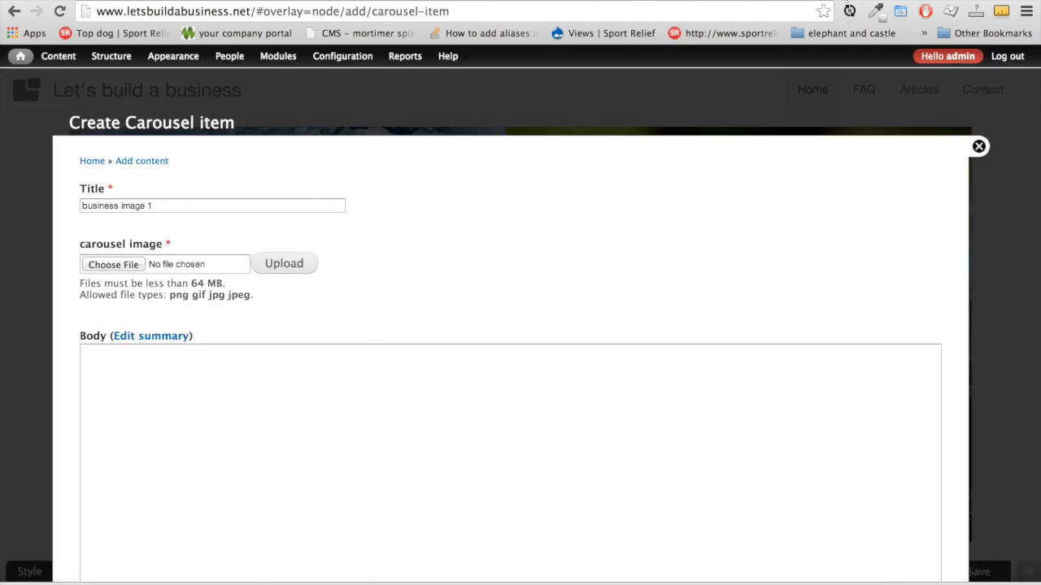
pyautogui.click(114, 265)
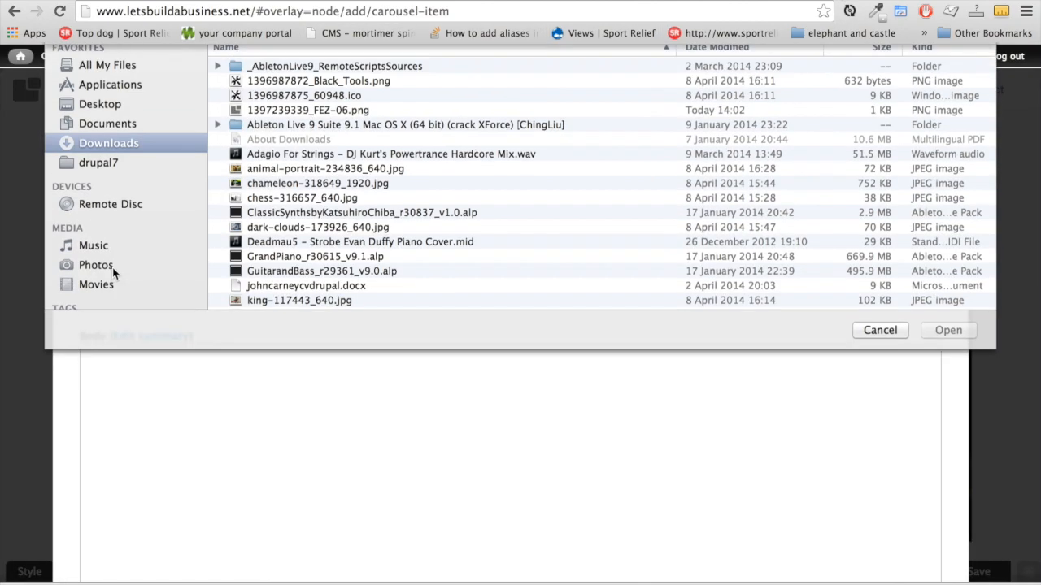
pyautogui.scroll(-5, 325, 285)
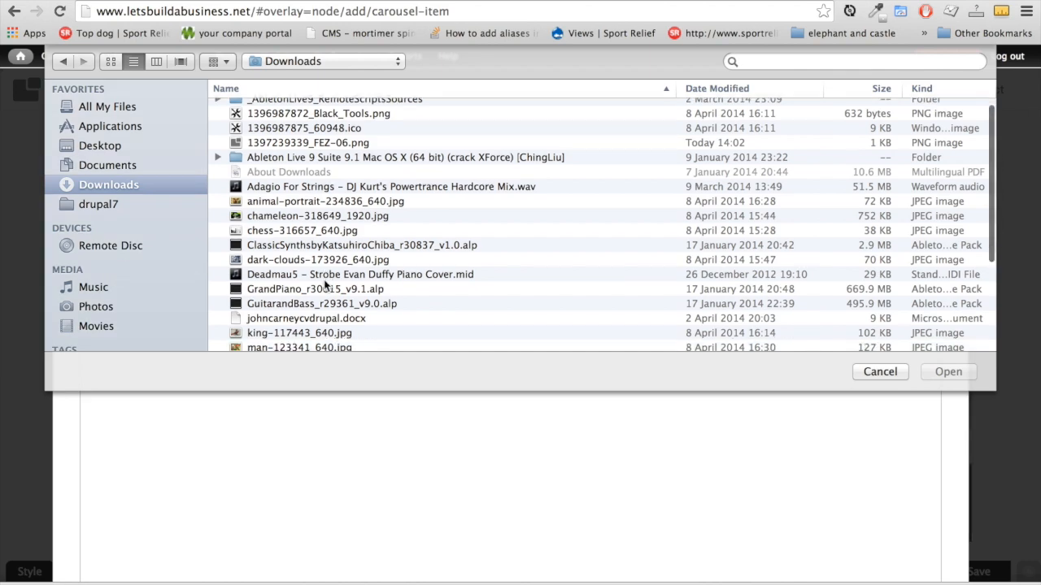
pyautogui.click(325, 344)
pyautogui.click(946, 371)
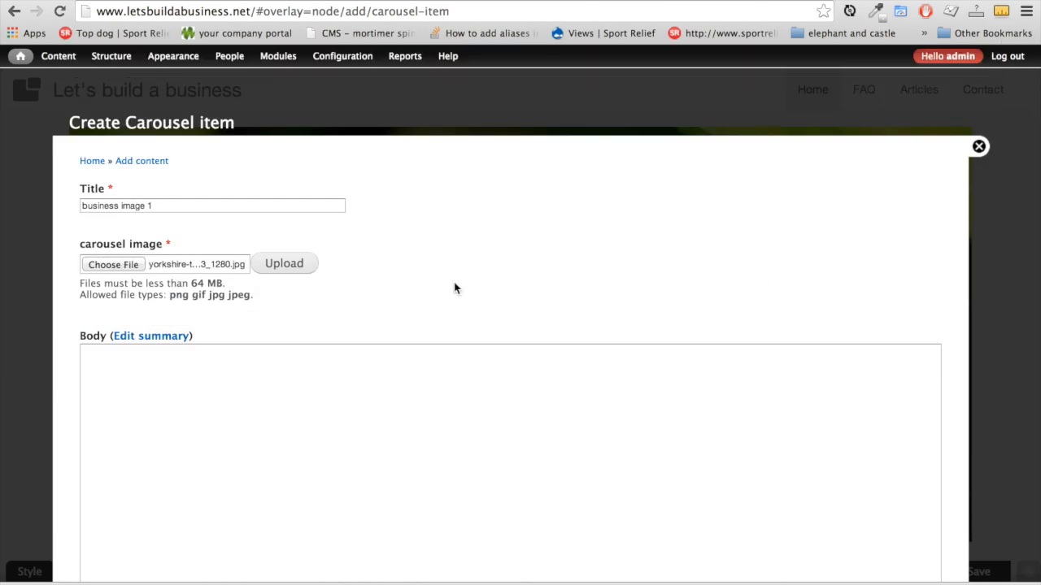
pyautogui.click(296, 272)
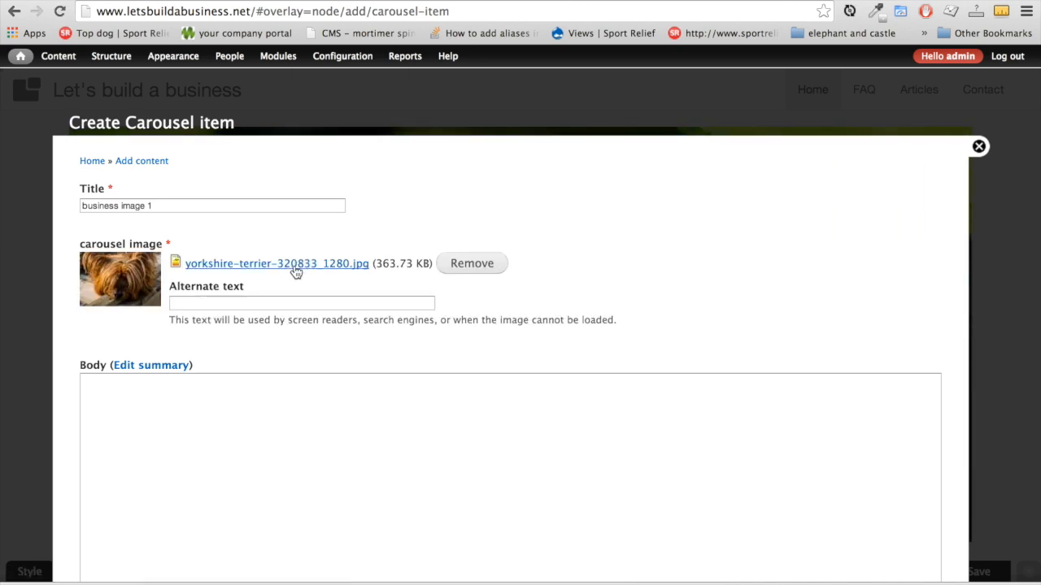
# Enter 'yorkshire terrier' as the image's alternate text
pyautogui.click(230, 303)
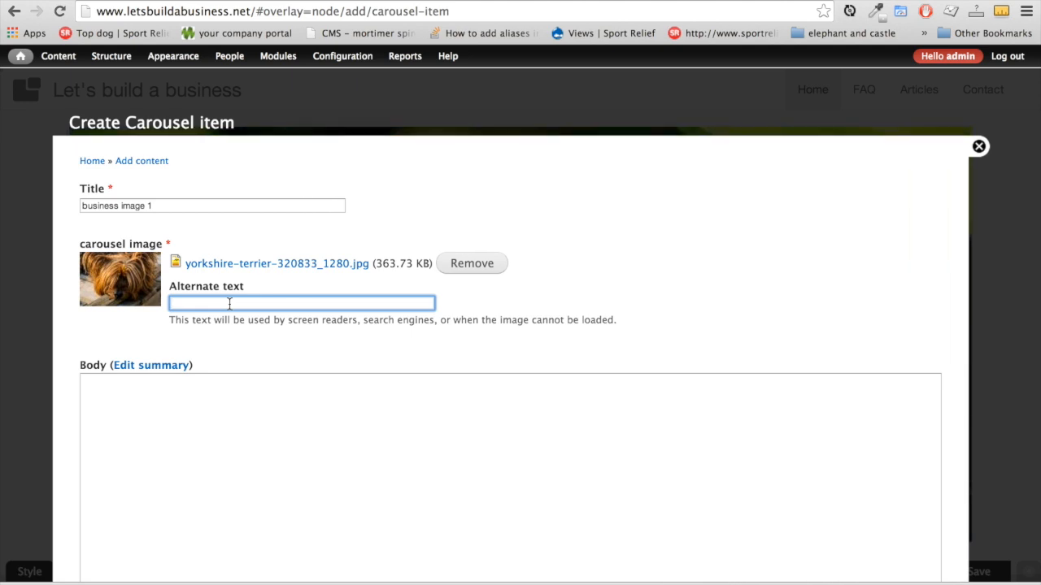
pyautogui.write('yorkshire terrier')
pyautogui.scroll(-3, 230, 304)
pyautogui.click(155, 263)
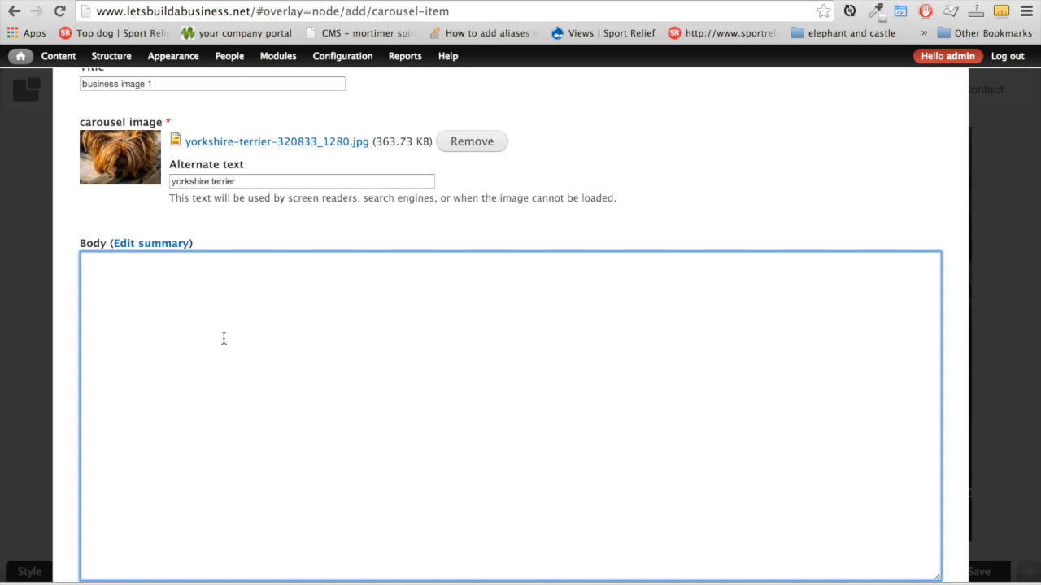
# Paste Lorem ipsum text from lipsum.com into the Body and trim it to two sentences
pyautogui.hotkey('ctrl', 'Tab')
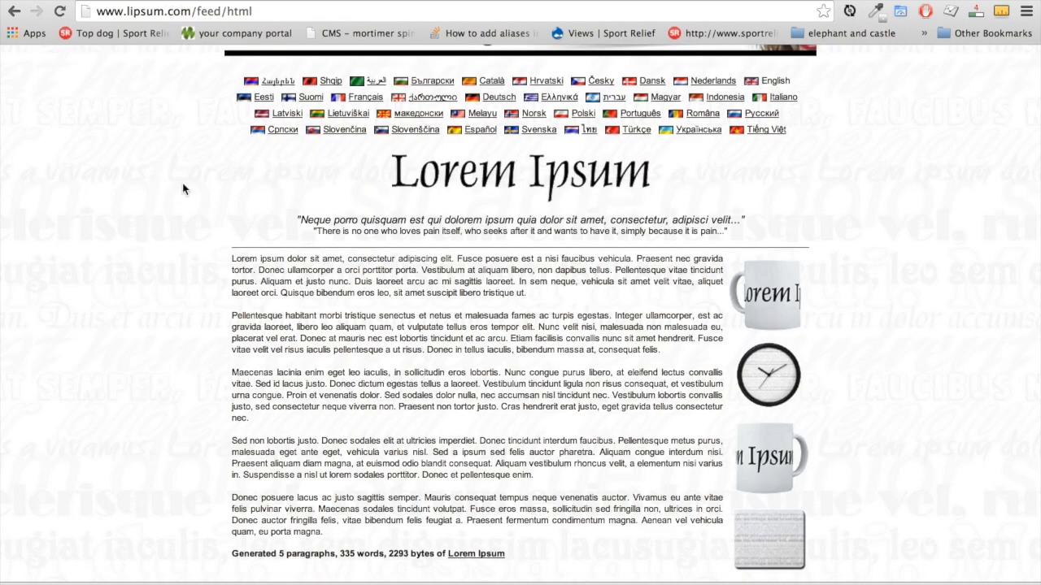
pyautogui.moveTo(234, 258); pyautogui.dragTo(420, 271)
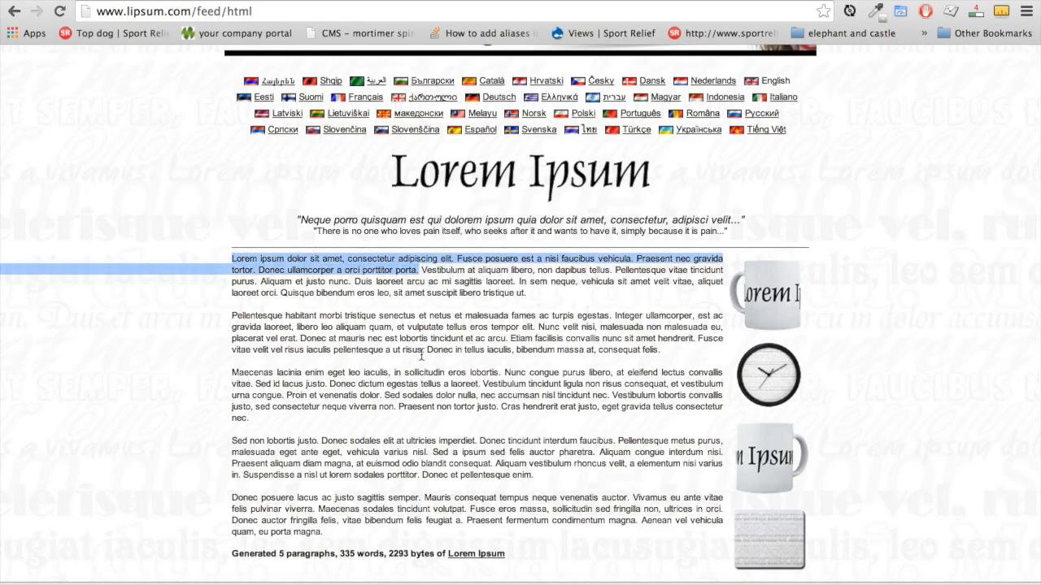
pyautogui.hotkey('ctrl', 'c')
pyautogui.hotkey('ctrl', 'shift', 'Tab')
pyautogui.hotkey('ctrl', 'v')
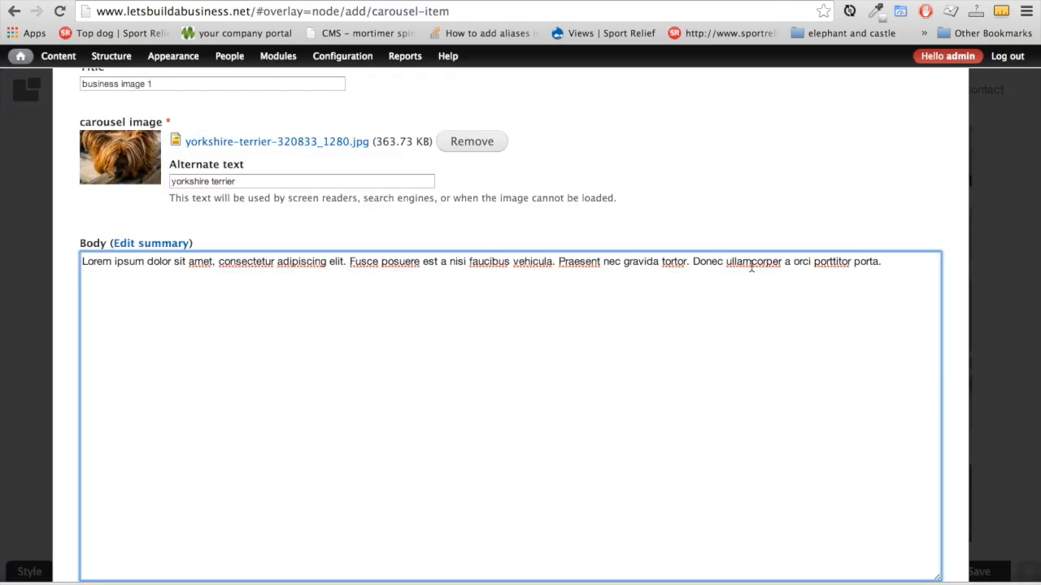
pyautogui.moveTo(553, 261); pyautogui.dragTo(864, 286)
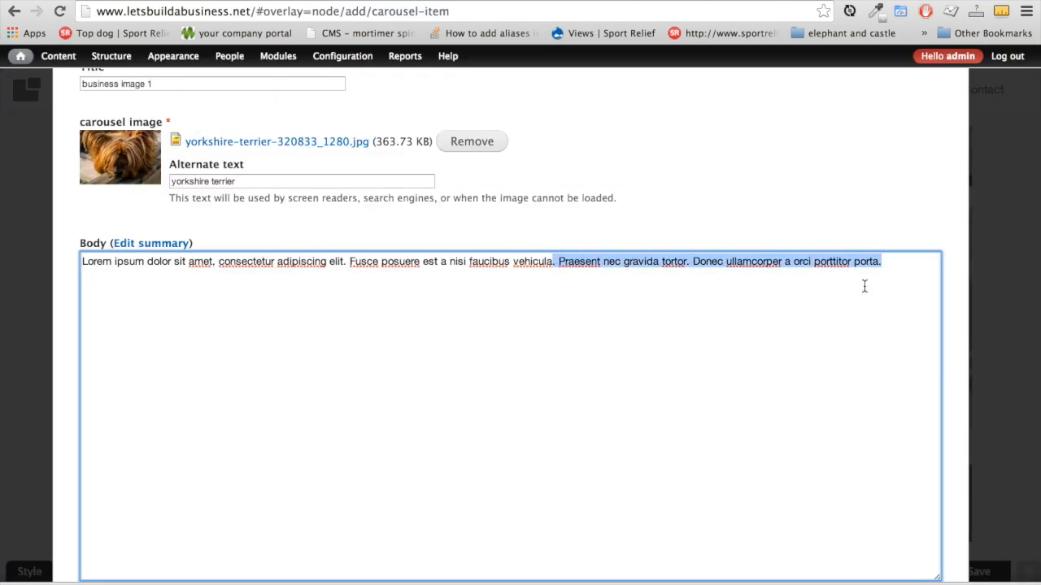
pyautogui.press('BackSpace')
pyautogui.scroll(-5, 600, 392)
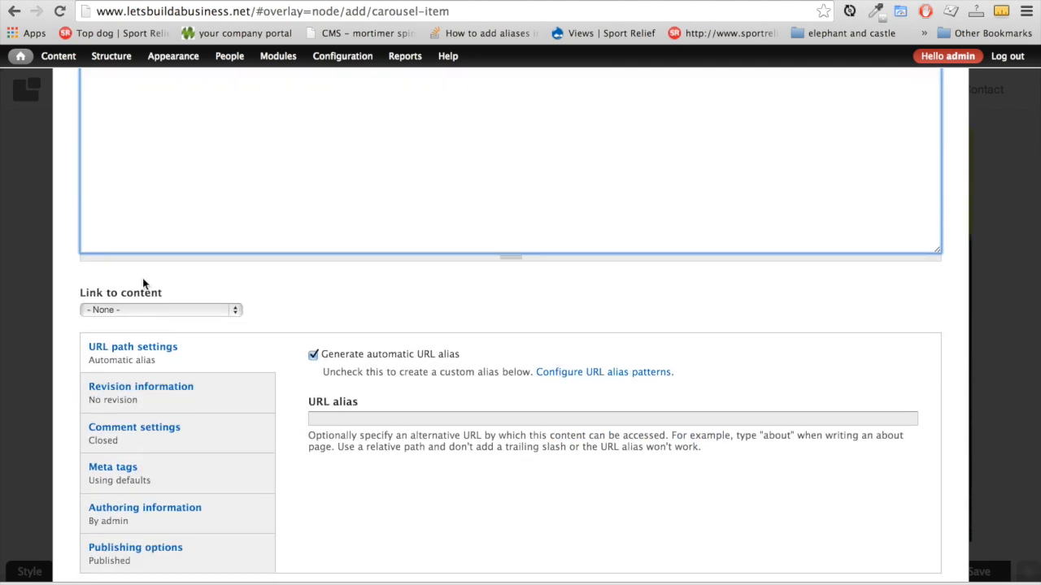
# Link the item to 'King of england endorses us', promote it to the front page, and save
pyautogui.click(206, 310)
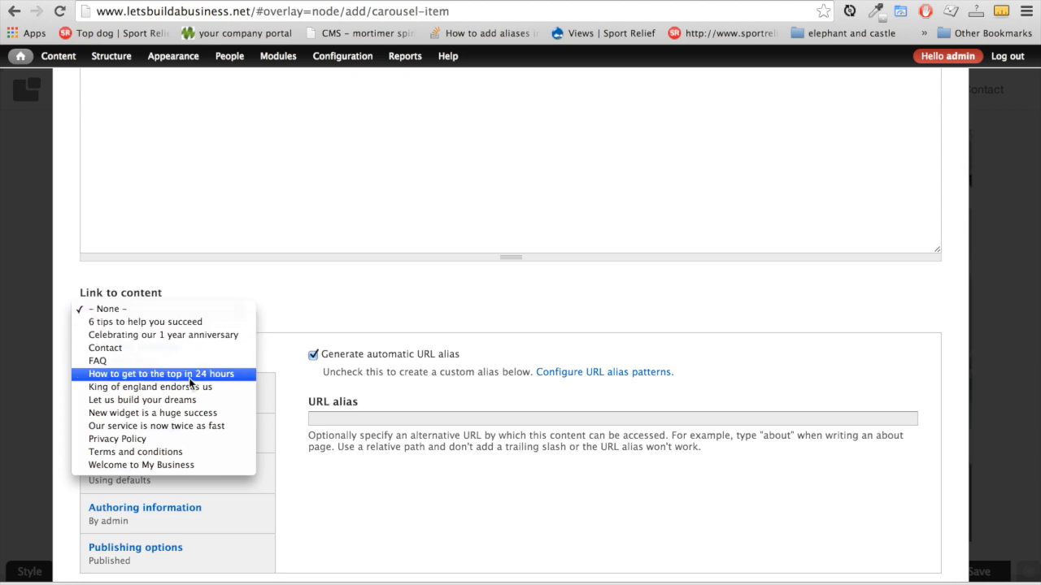
pyautogui.click(134, 394)
pyautogui.scroll(-2, 121, 500)
pyautogui.click(121, 500)
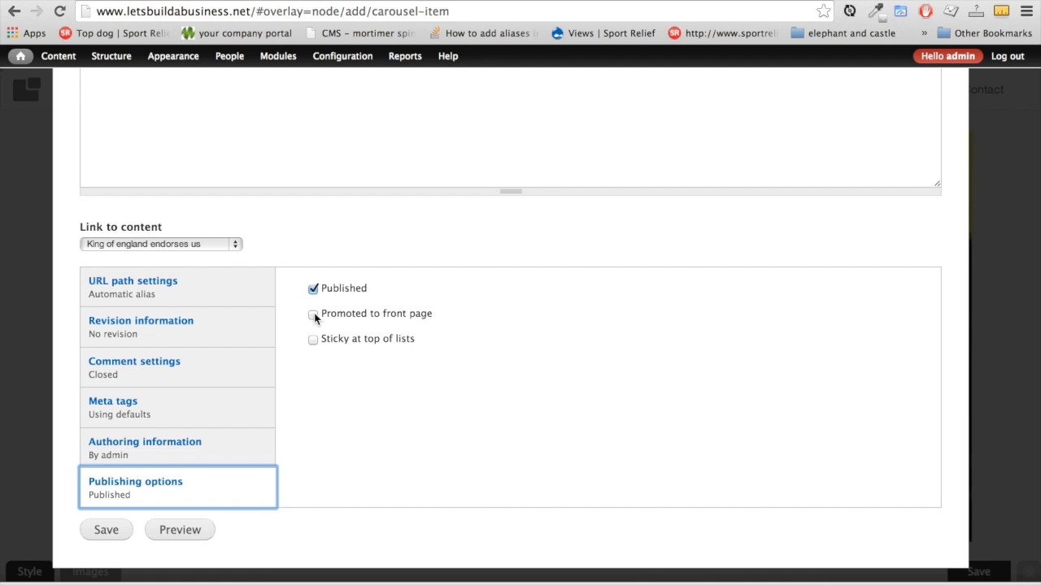
pyautogui.click(313, 314)
pyautogui.click(113, 530)
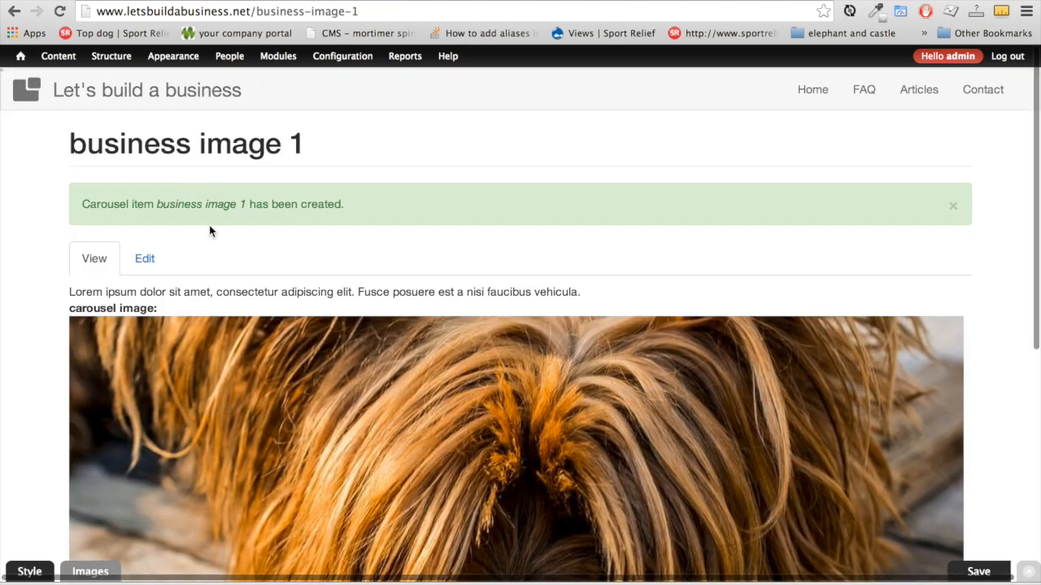
pyautogui.click(19, 95)
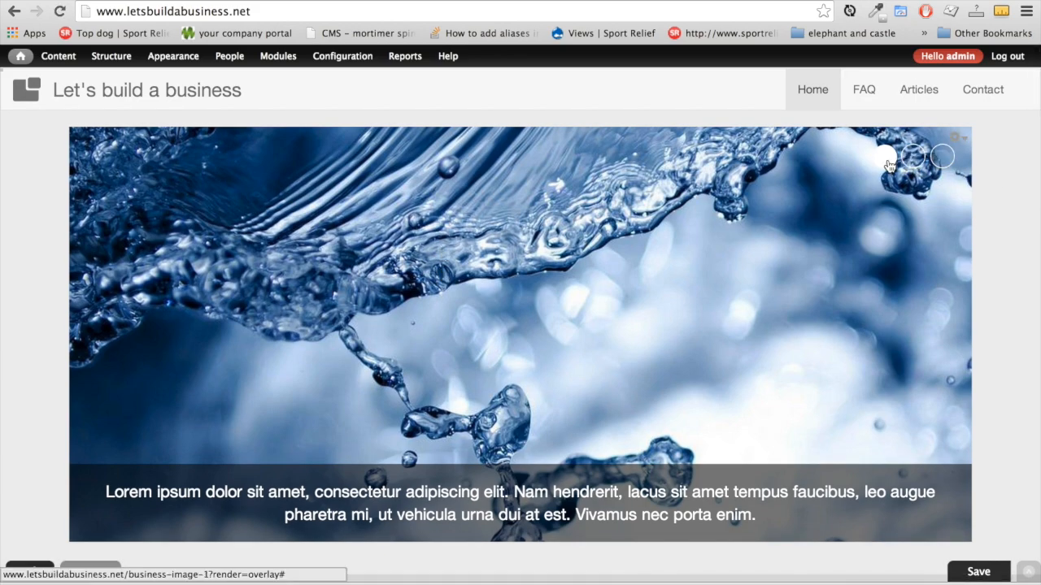
pyautogui.click(913, 162)
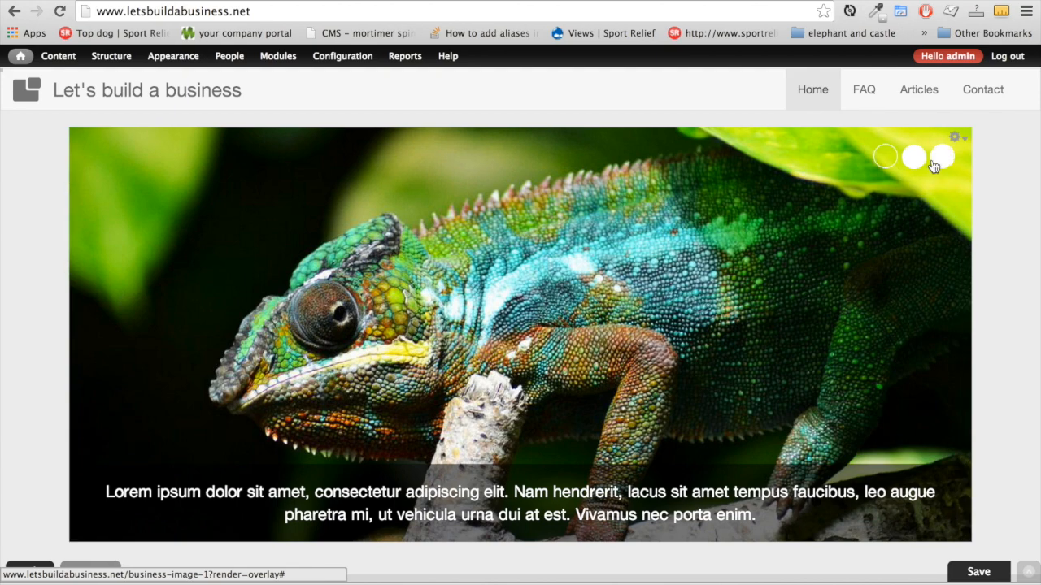
pyautogui.click(940, 157)
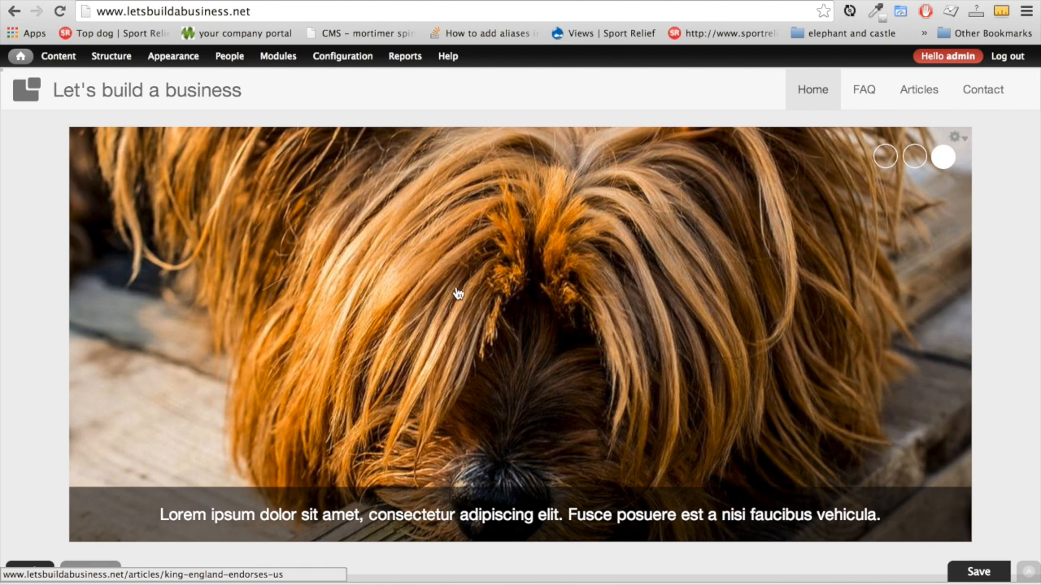
pyautogui.scroll(-2, 499, 298)
pyautogui.click(502, 305)
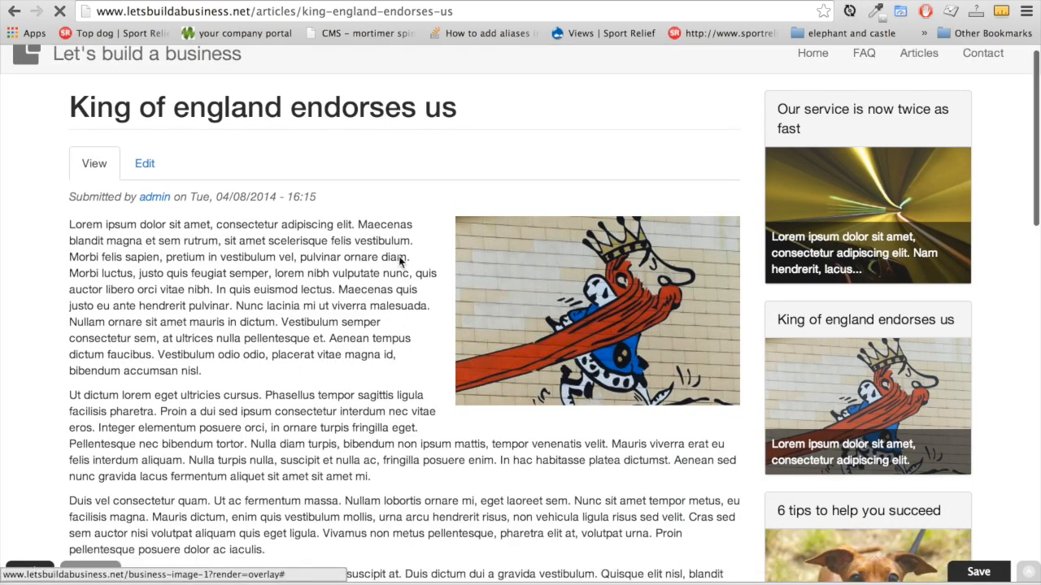
pyautogui.scroll(-2, 400, 257)
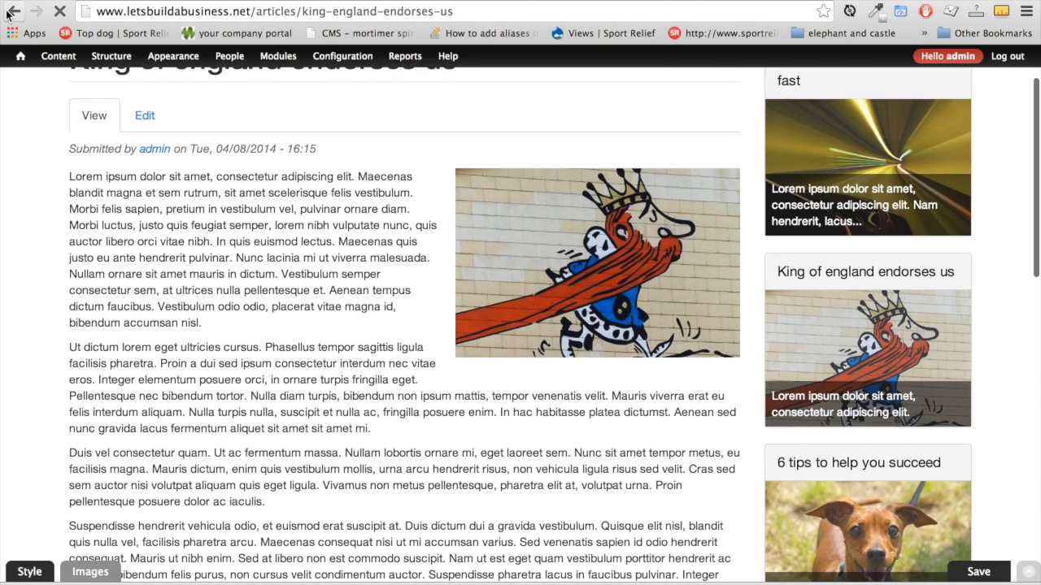
pyautogui.click(14, 11)
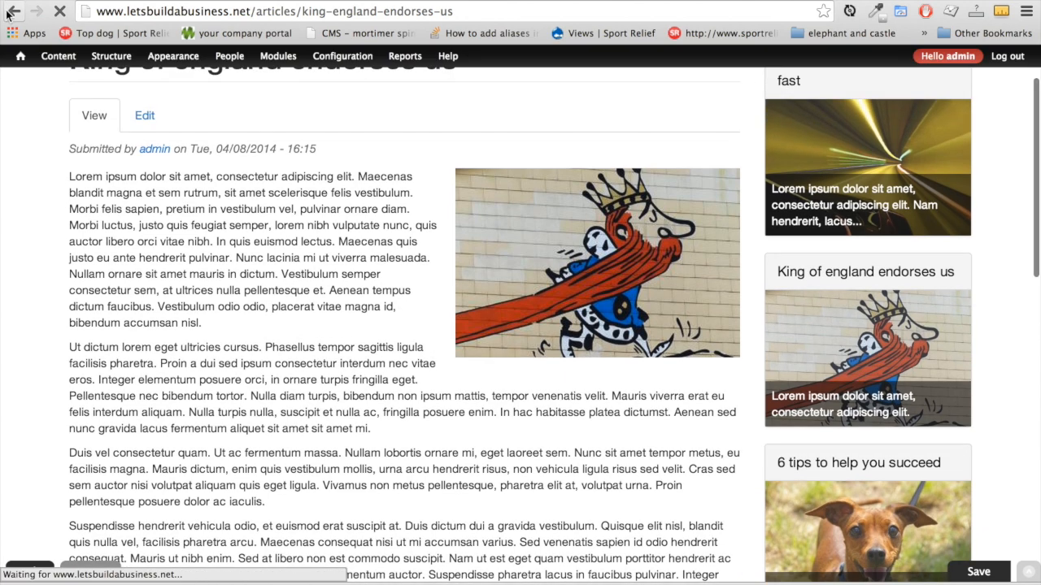
pyautogui.scroll(-8, 588, 224)
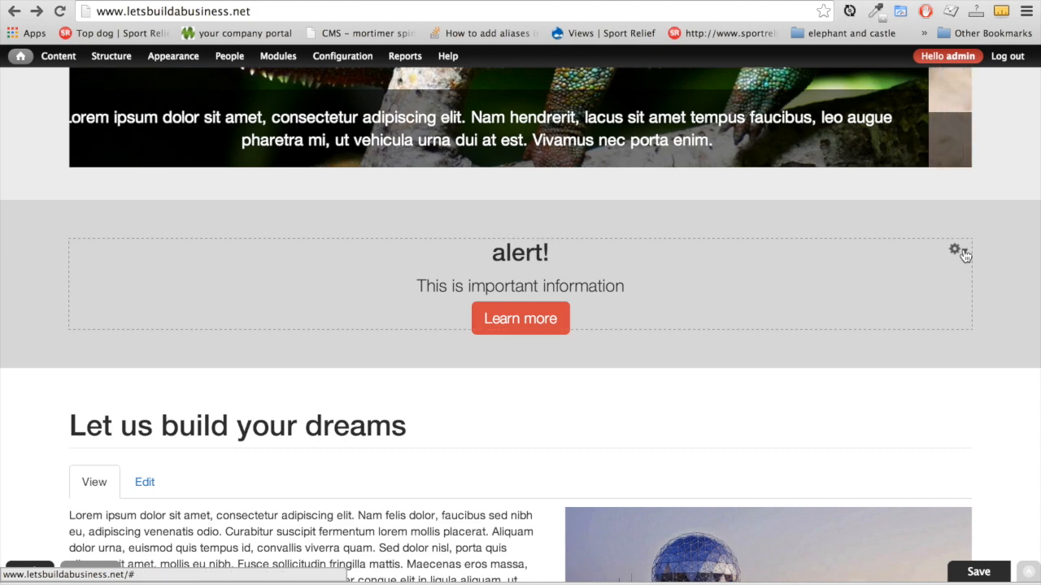
# In the alert block's configuration, change the body text to 'This is extra important ok'
pyautogui.click(963, 254)
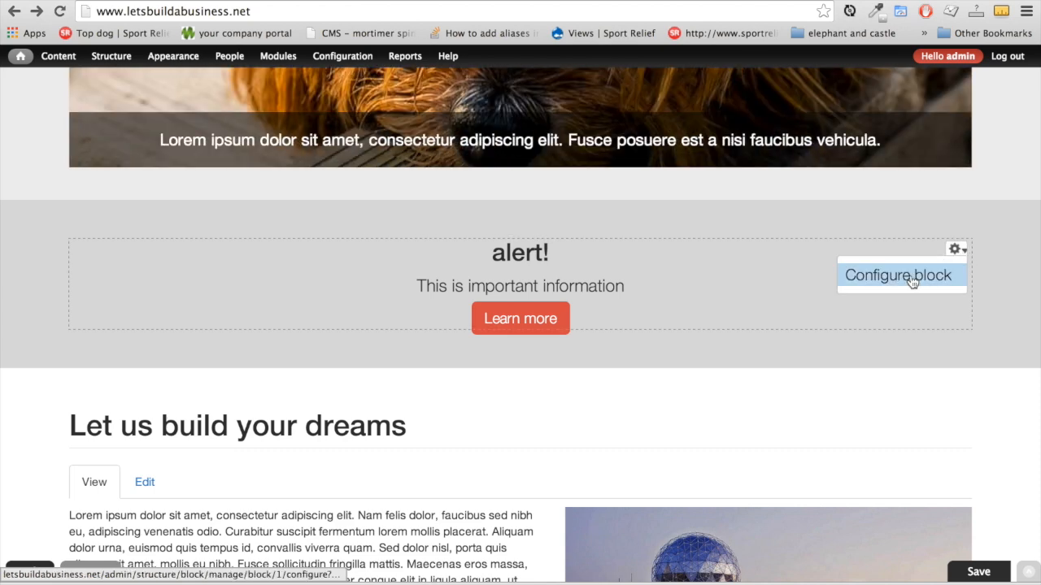
pyautogui.click(910, 277)
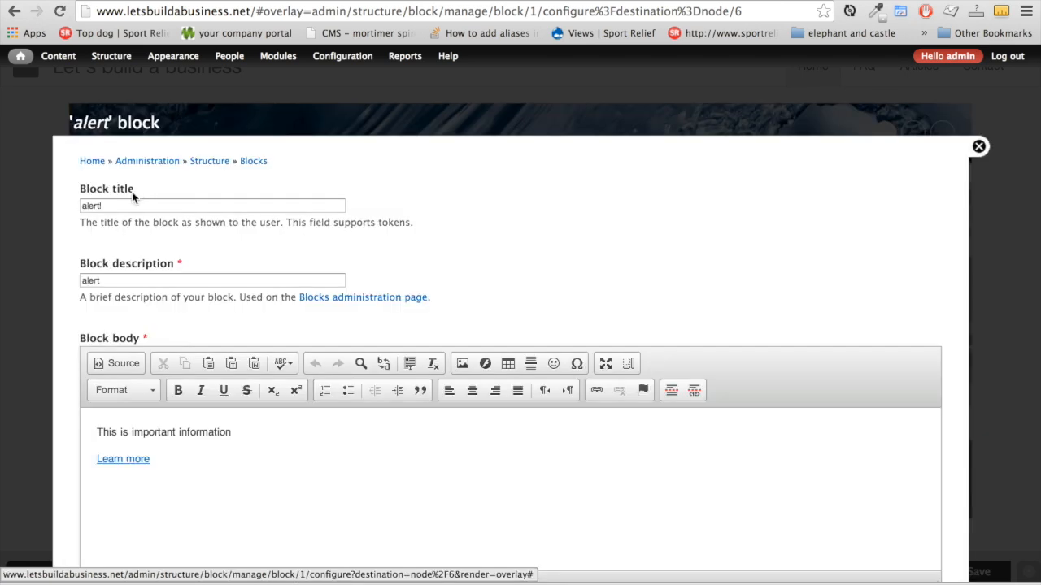
pyautogui.click(117, 205)
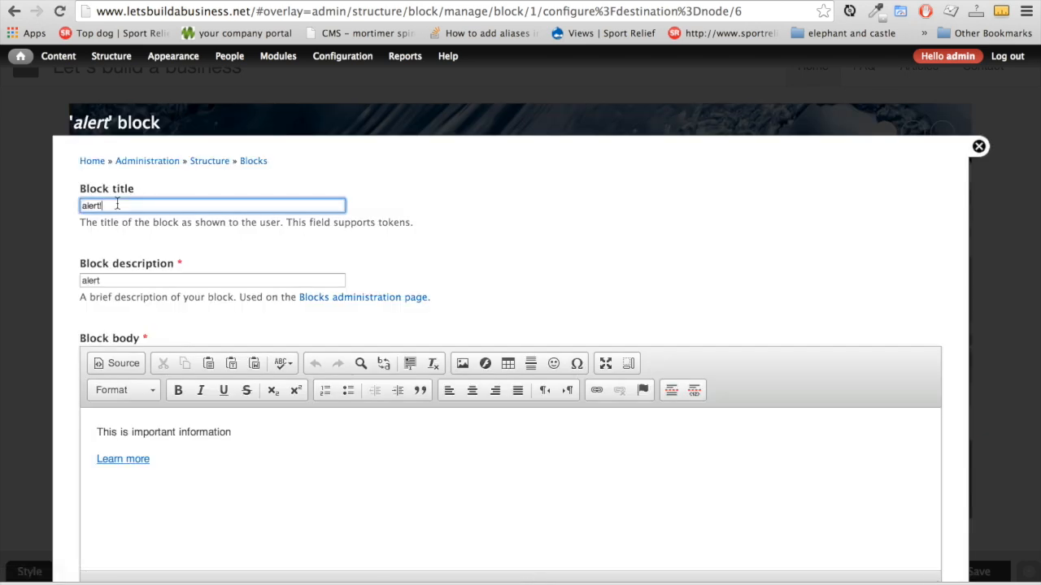
pyautogui.write("'")
pyautogui.click(81, 206)
pyautogui.write("'")
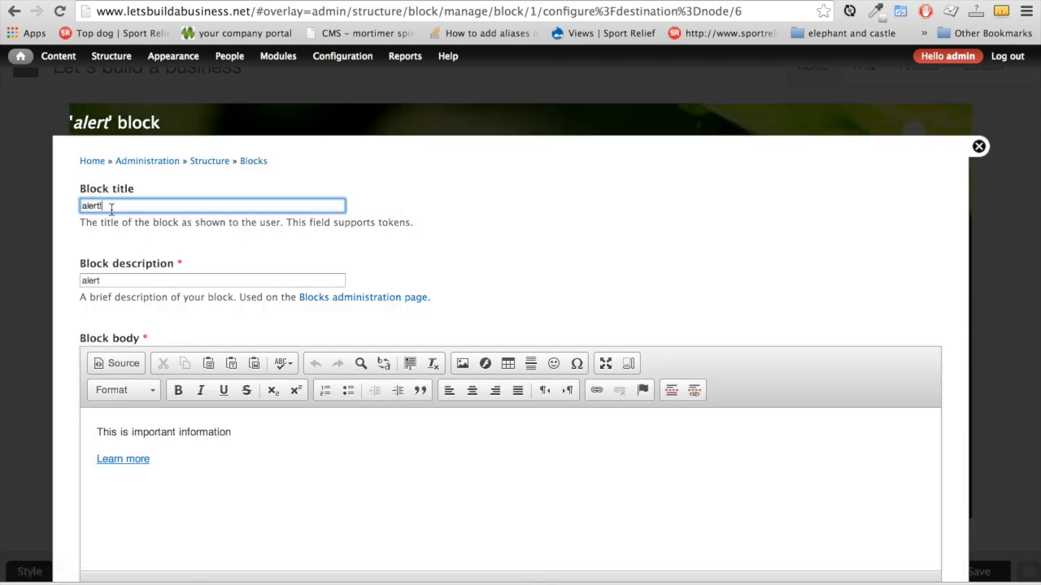
pyautogui.scroll(-3, 186, 259)
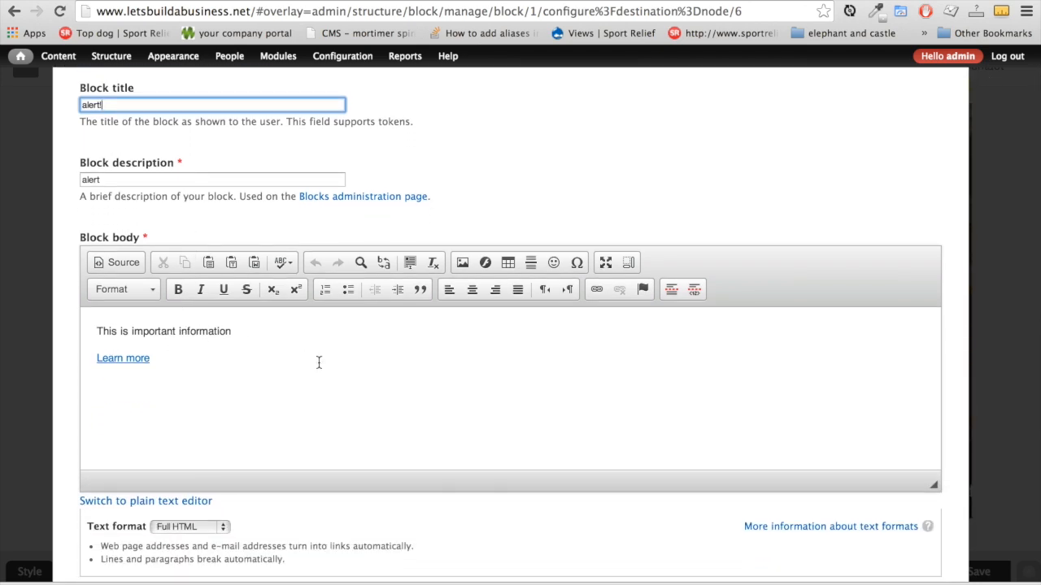
pyautogui.scroll(-2, 318, 360)
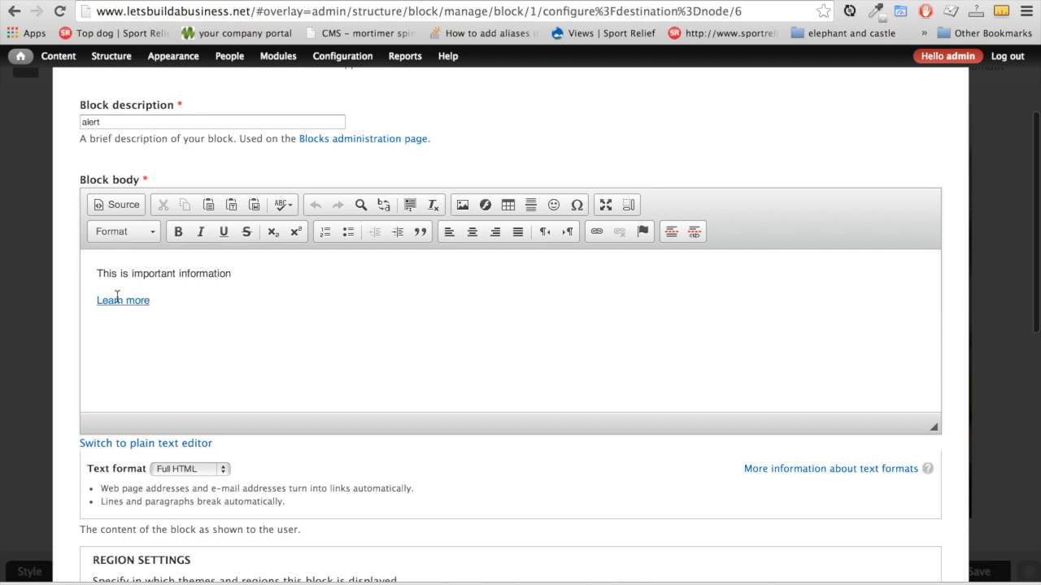
pyautogui.click(152, 273)
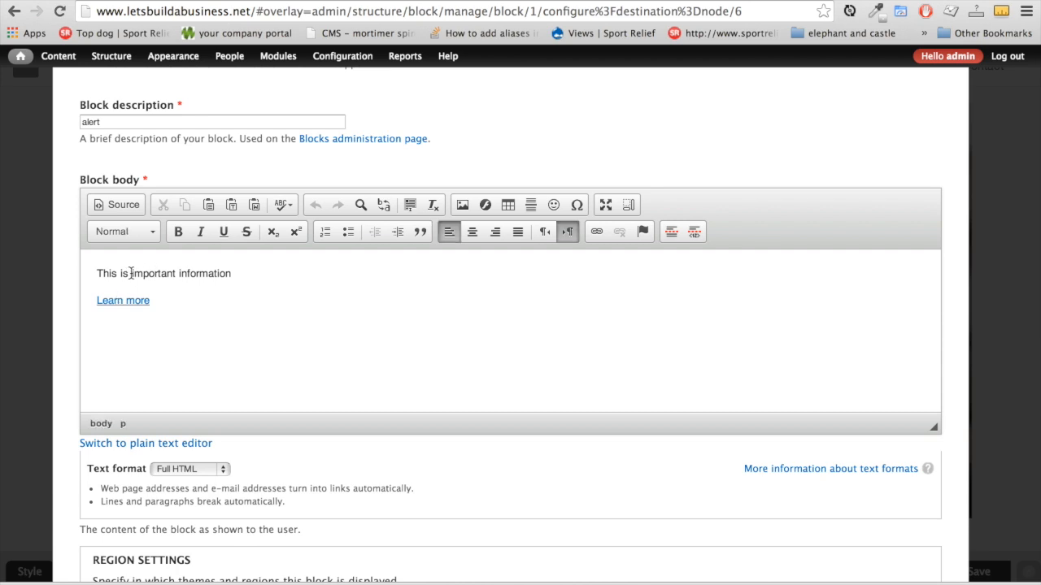
pyautogui.moveTo(131, 274); pyautogui.dragTo(234, 277)
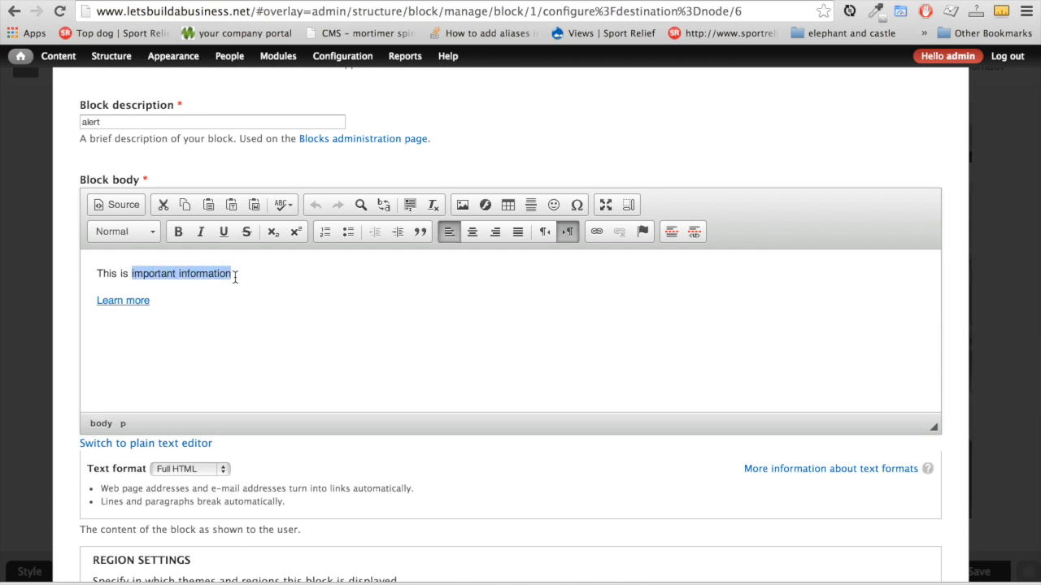
pyautogui.write('extra im')
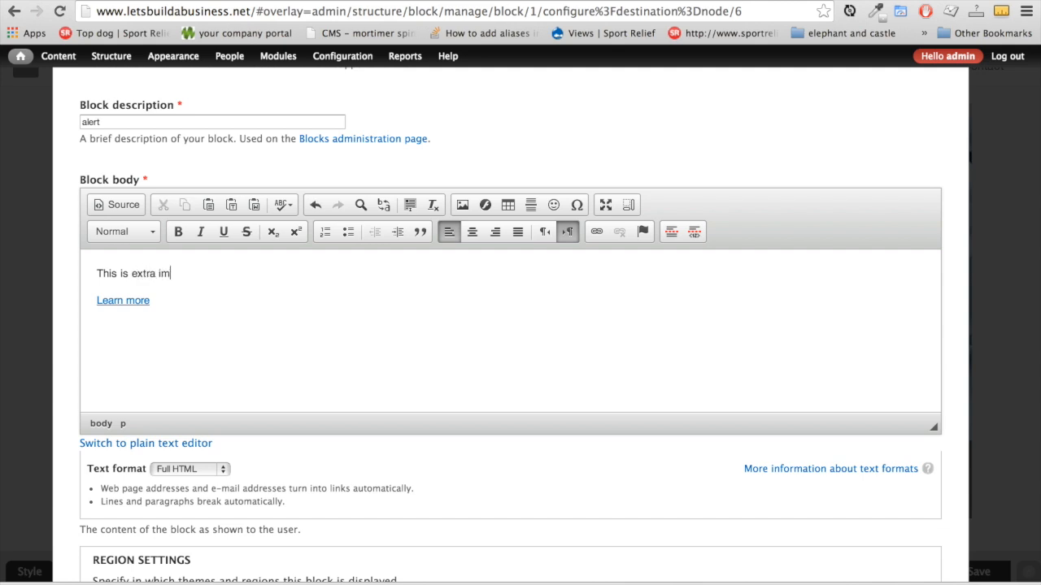
pyautogui.write('portant ok')
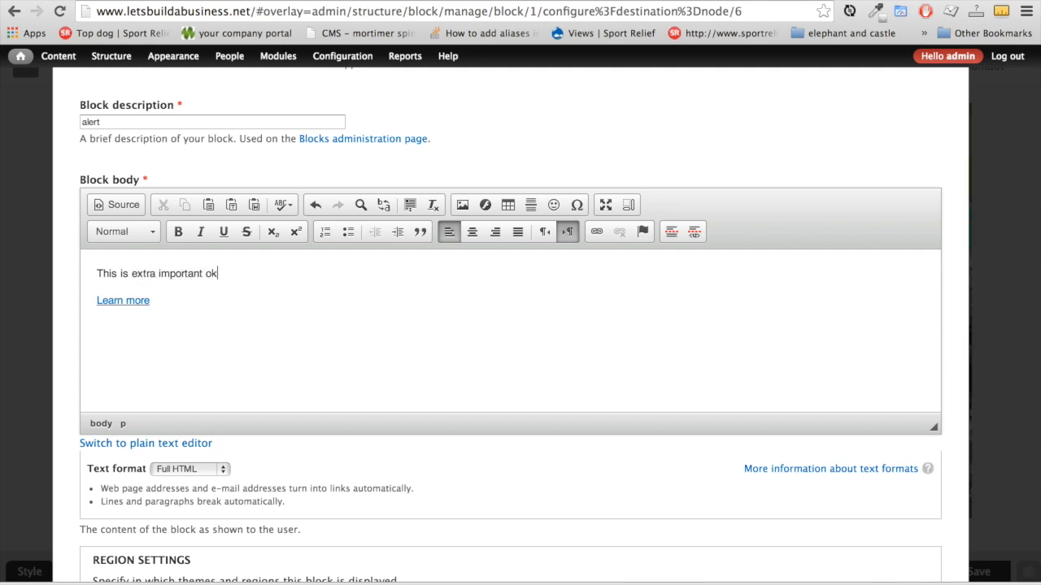
# Retitle the alert block 'Yes' and save the block
pyautogui.scroll(3, 218, 246)
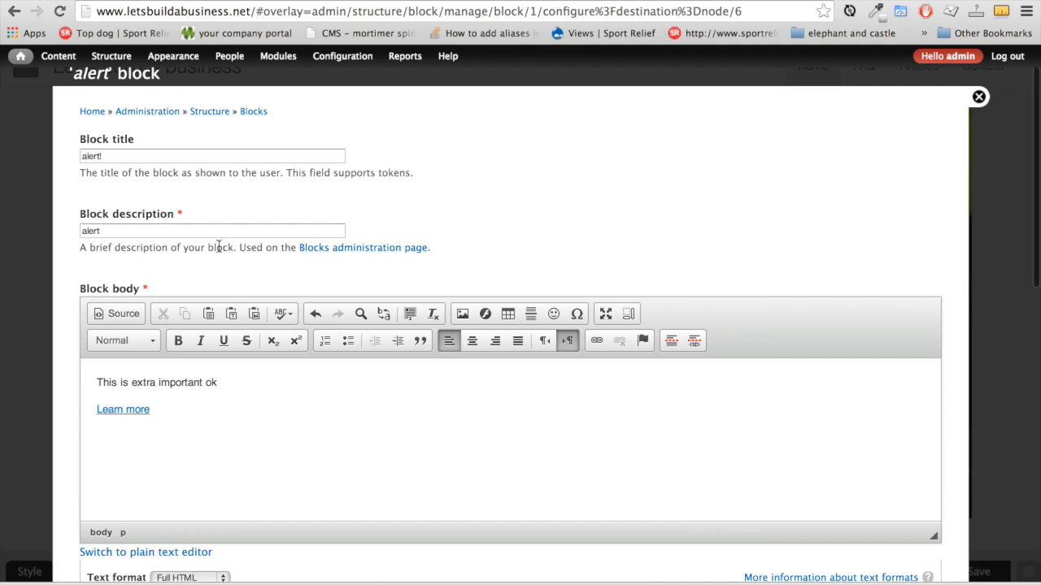
pyautogui.click(127, 156)
pyautogui.press('BackSpace')
pyautogui.press('BackSpace')
pyautogui.press('BackSpace')
pyautogui.press('BackSpace')
pyautogui.press('BackSpace')
pyautogui.press('BackSpace')
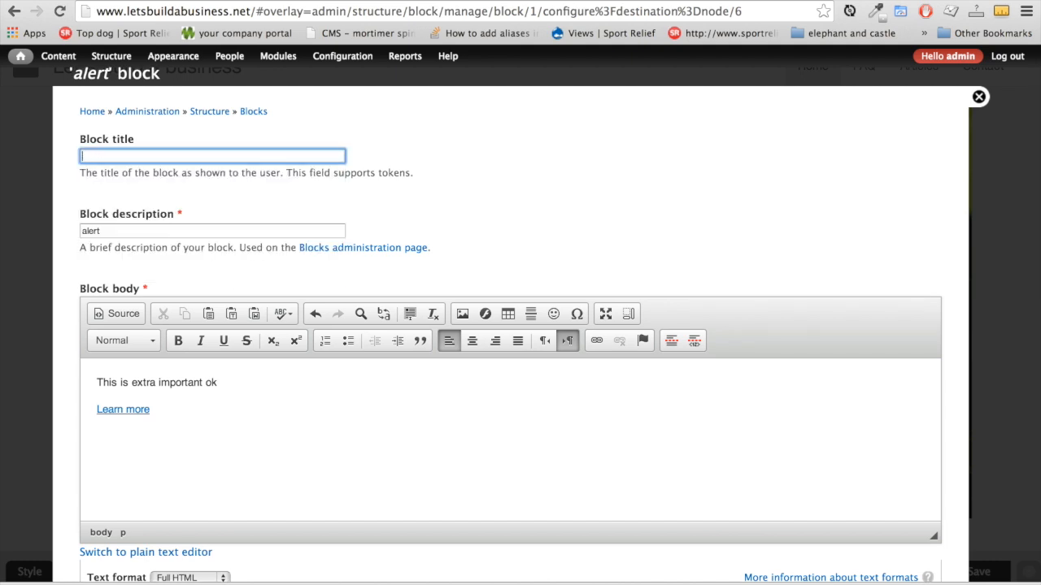
pyautogui.write('Yes')
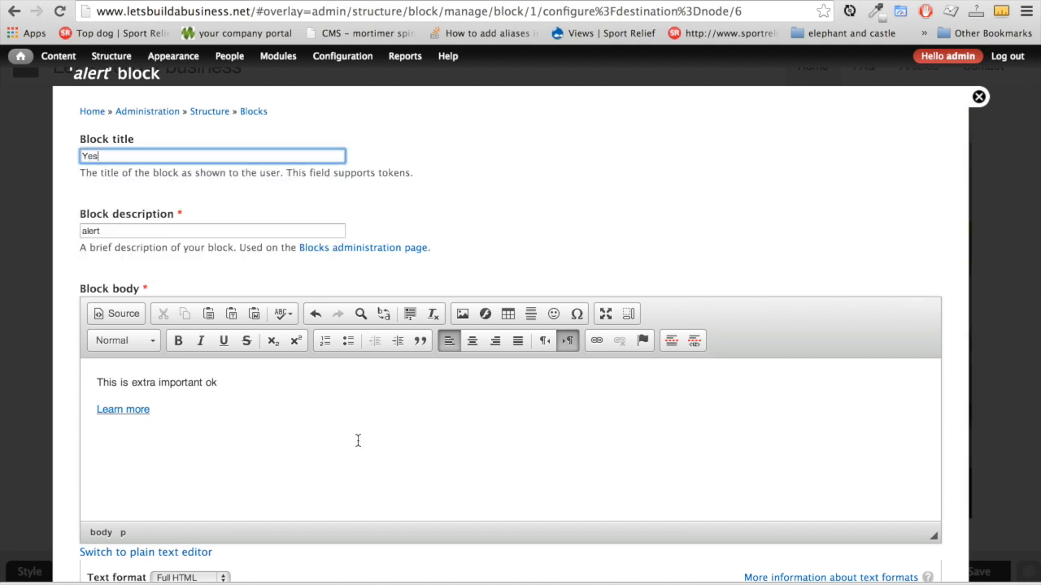
pyautogui.scroll(-1, 358, 441)
pyautogui.scroll(-15, 358, 441)
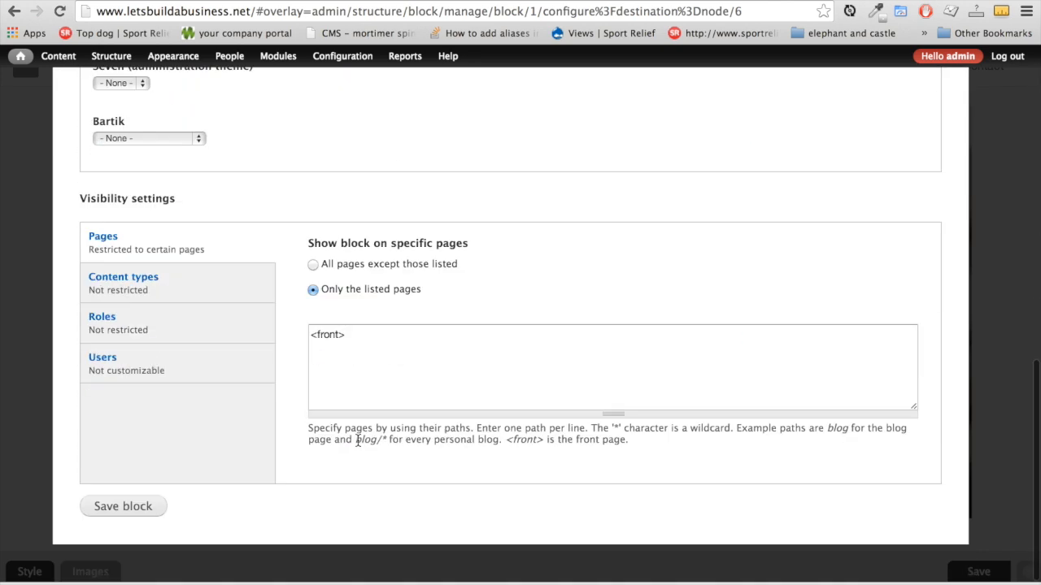
pyautogui.click(123, 506)
# Open the 'Let us build your dreams' page for editing
pyautogui.scroll(-10, 1002, 408)
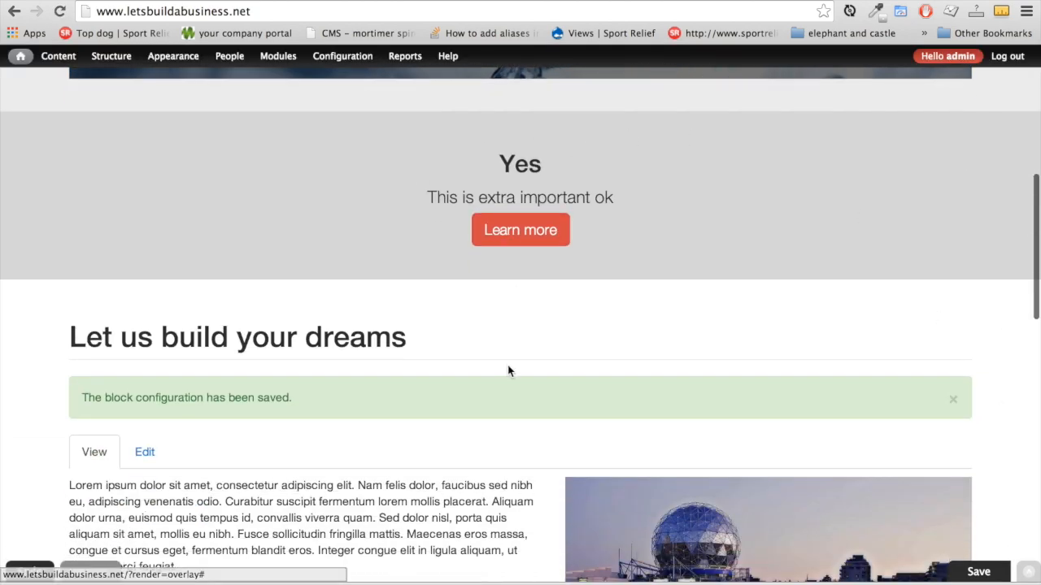
pyautogui.scroll(3, 671, 263)
pyautogui.scroll(-8, 672, 265)
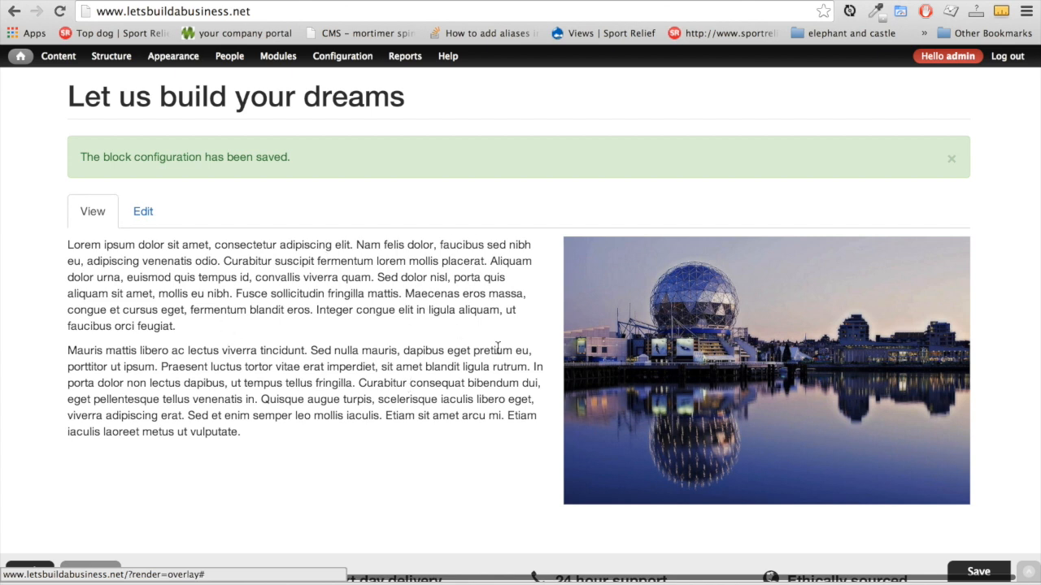
pyautogui.click(145, 218)
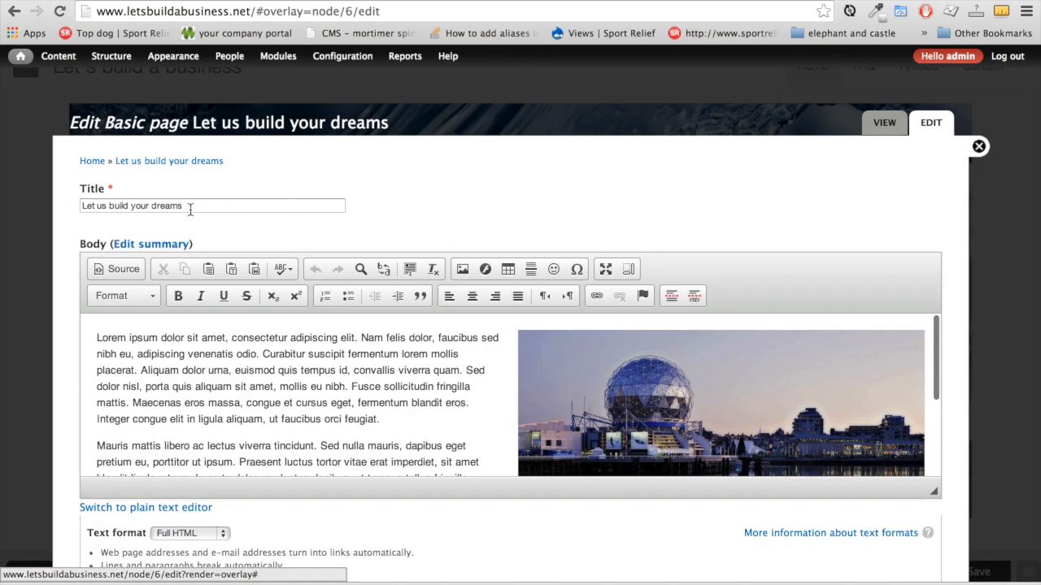
# Shorten the body editor and bold 'Curabitur suscipit fermentum' in the first paragraph
pyautogui.click(191, 209)
pyautogui.scroll(-1, 294, 404)
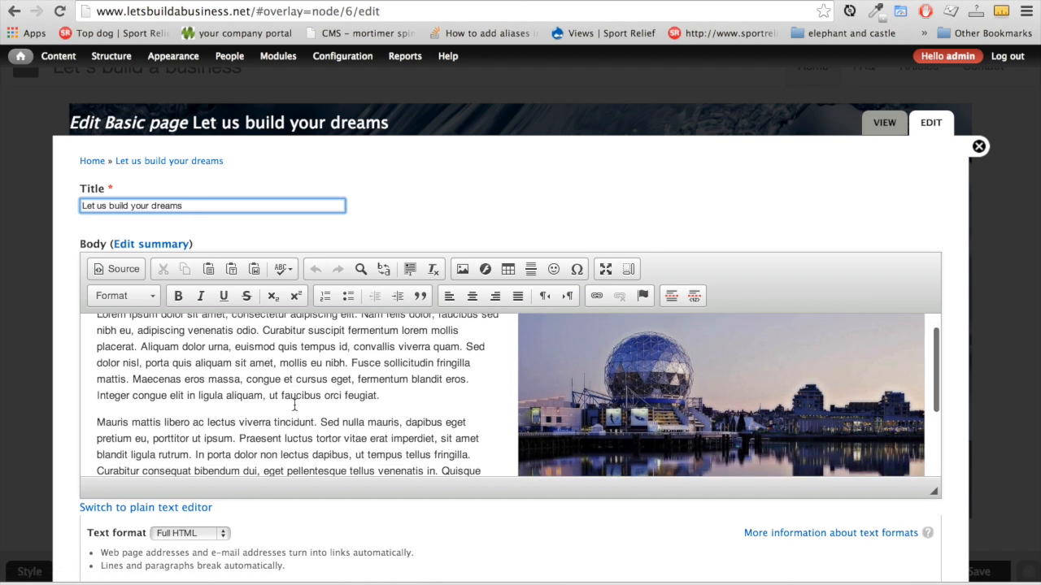
pyautogui.scroll(-2, 294, 404)
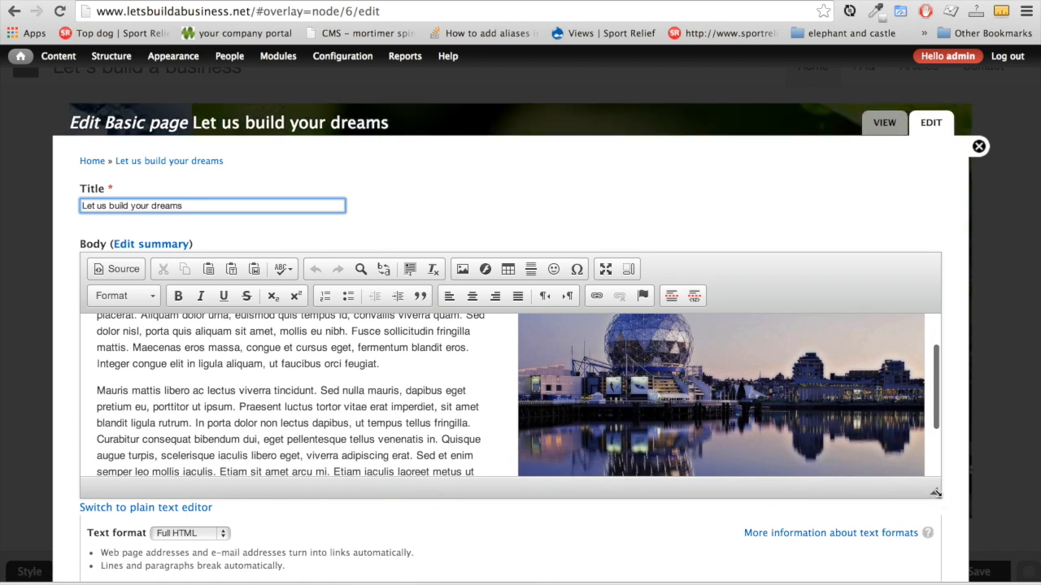
pyautogui.moveTo(937, 525); pyautogui.dragTo(935, 448)
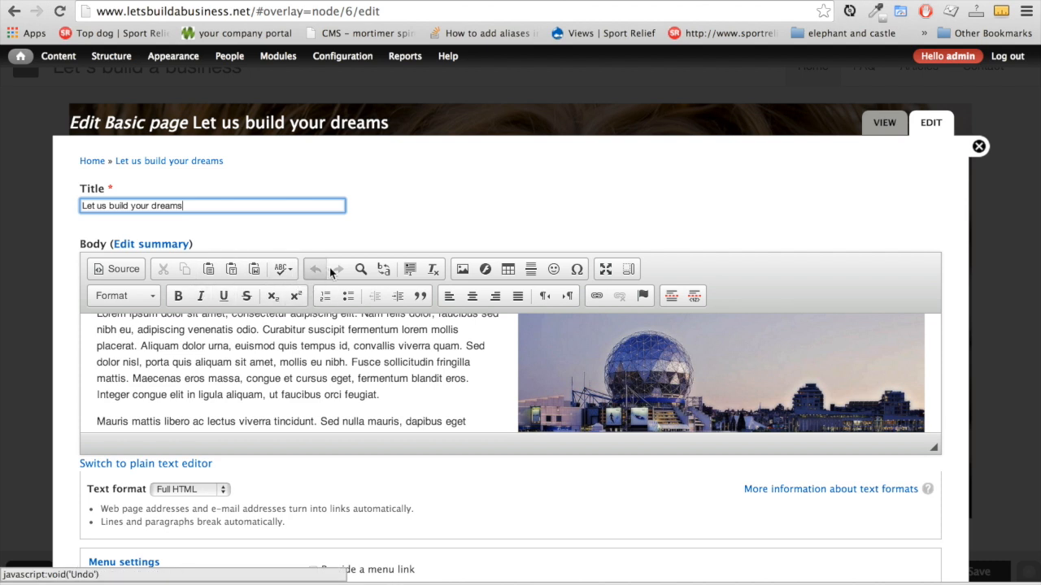
pyautogui.moveTo(265, 330)
pyautogui.mouseDown()
pyautogui.moveTo(384, 340)
pyautogui.moveTo(263, 330)
pyautogui.mouseUp()
pyautogui.click(384, 340)
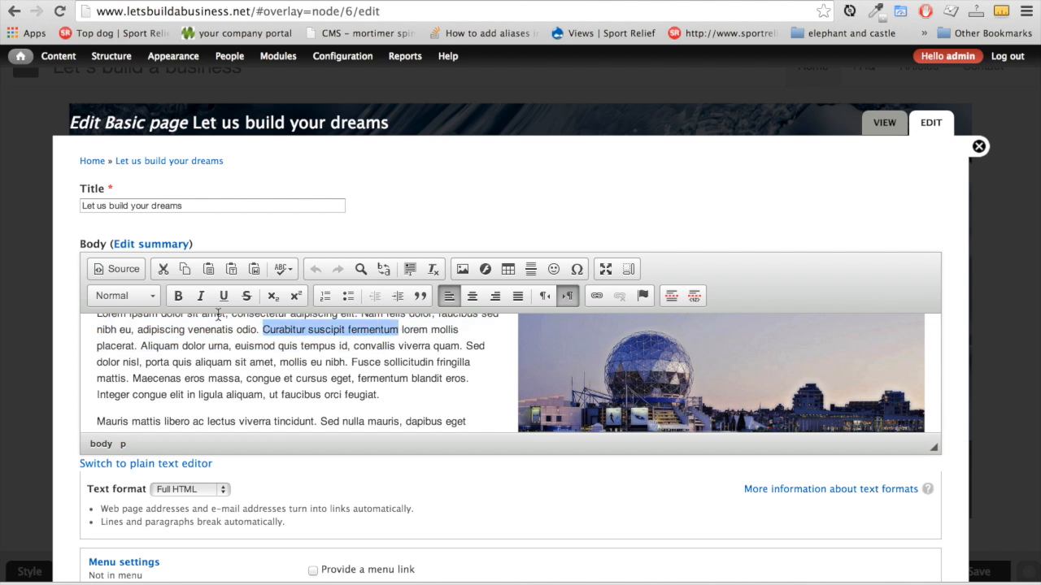
pyautogui.click(178, 297)
pyautogui.click(300, 365)
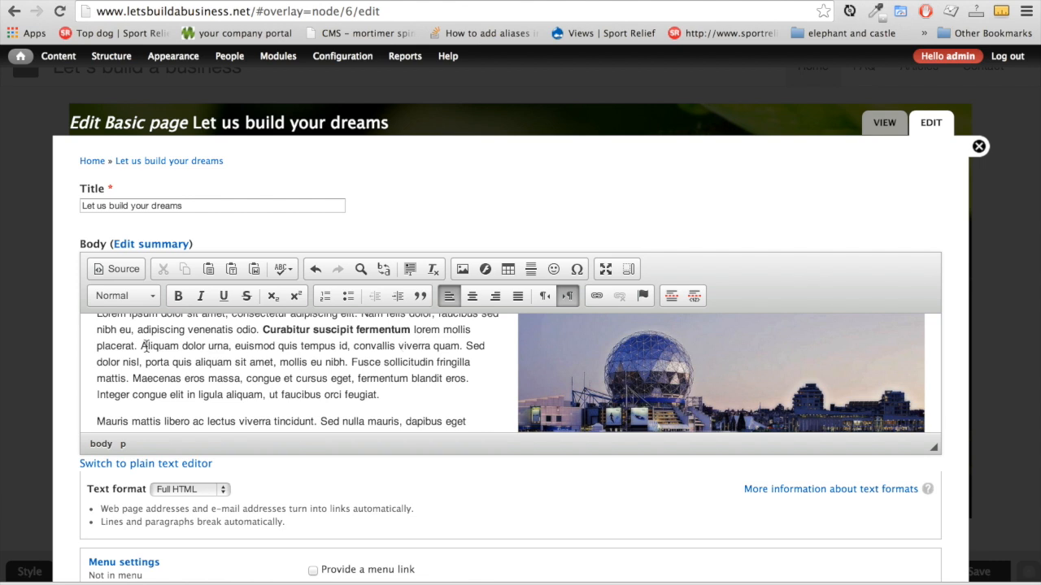
pyautogui.moveTo(141, 346); pyautogui.dragTo(229, 346)
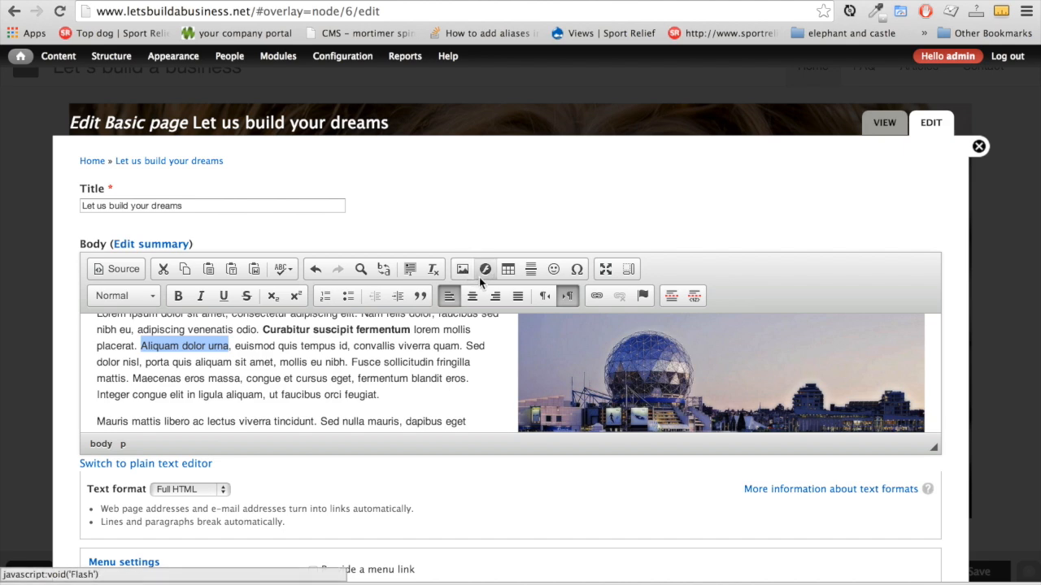
pyautogui.click(600, 296)
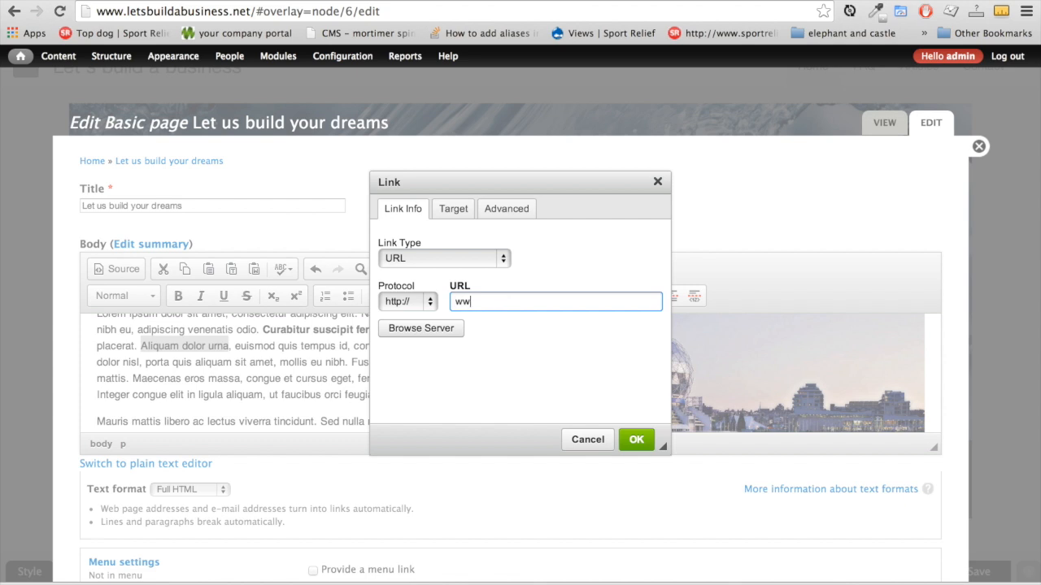
pyautogui.write('www.google.co.uk')
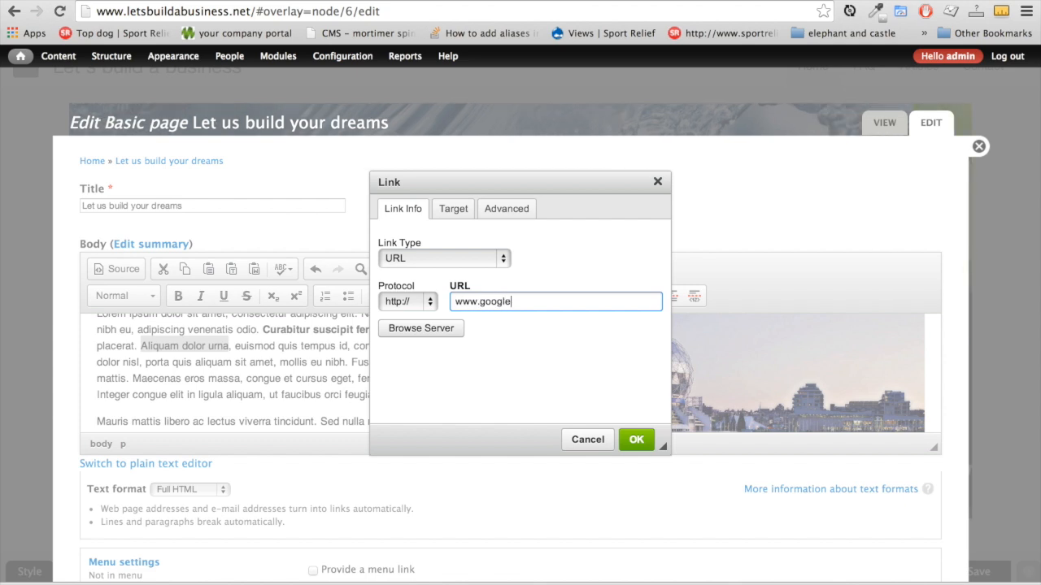
pyautogui.click(637, 440)
pyautogui.click(282, 366)
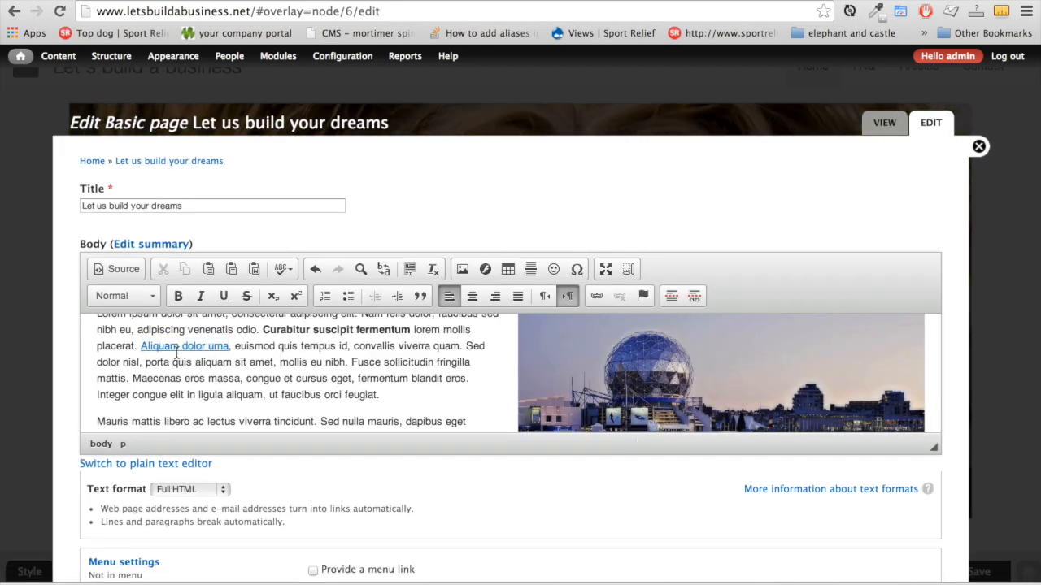
# Delete the old dome photo from the page body
pyautogui.scroll(-2, 647, 374)
pyautogui.click(646, 374)
pyautogui.scroll(1, 646, 374)
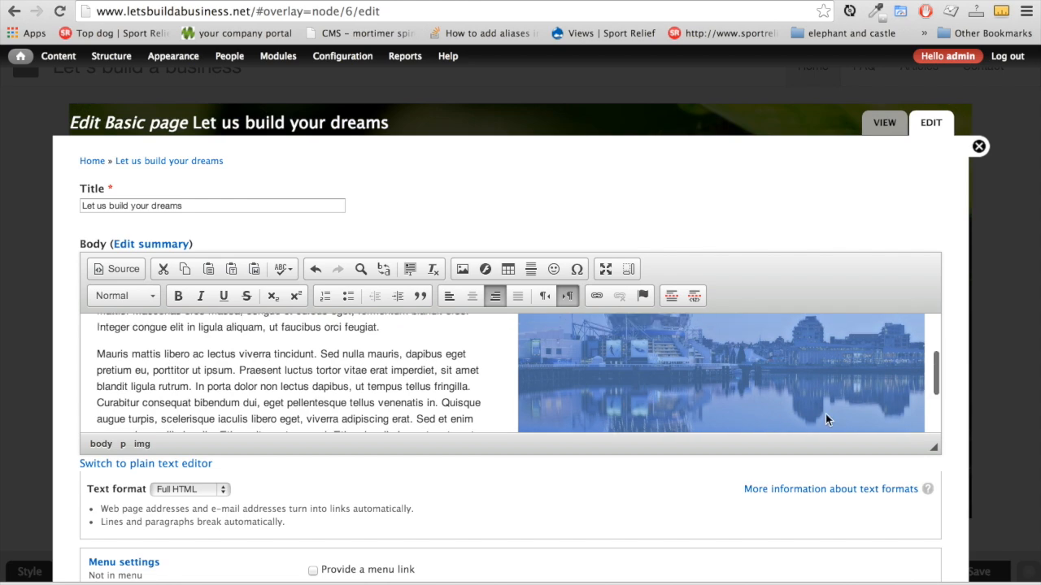
pyautogui.moveTo(933, 462); pyautogui.dragTo(884, 455)
pyautogui.scroll(-3, 862, 379)
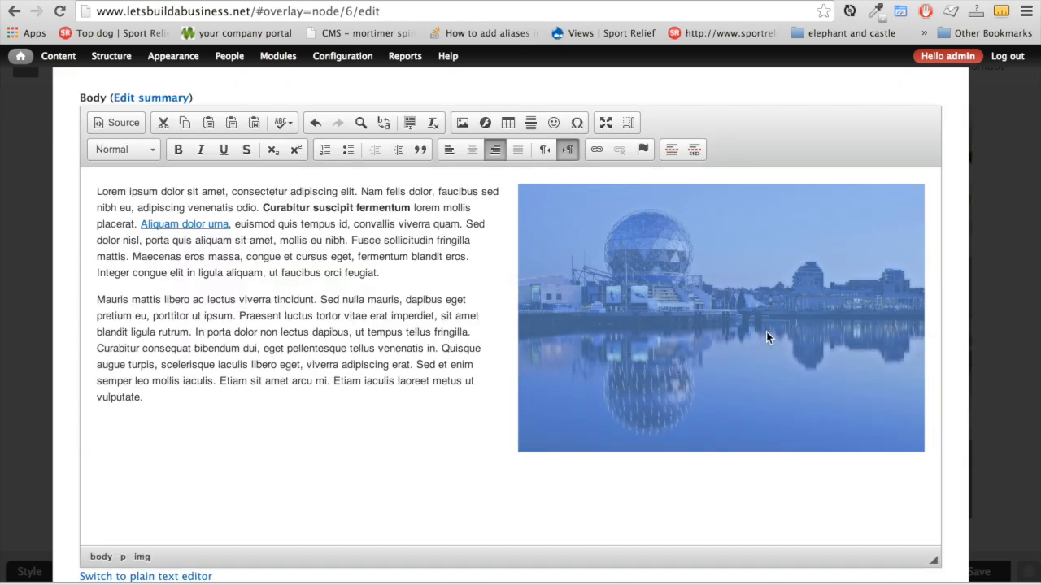
pyautogui.press('Delete')
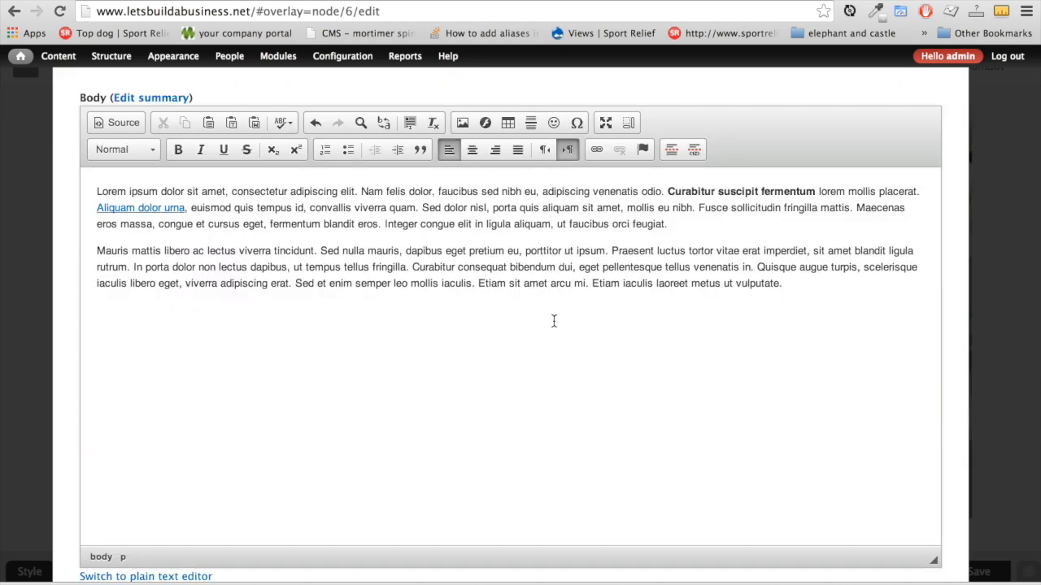
pyautogui.scroll(2, 554, 322)
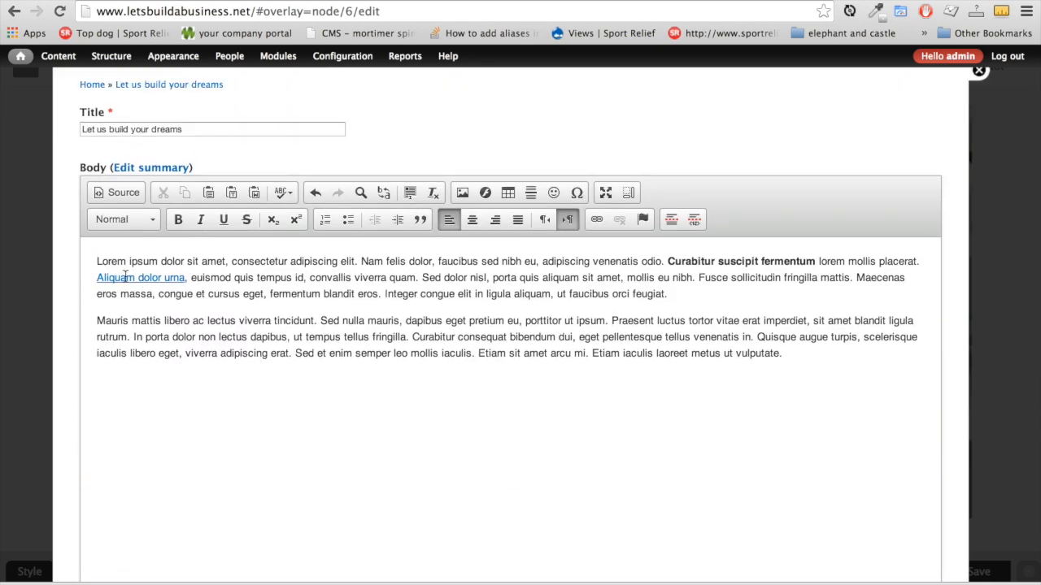
# Upload dark-clouds-173926_640.jpg with a Medium thumbnail to the server and select it for the image
pyautogui.click(463, 193)
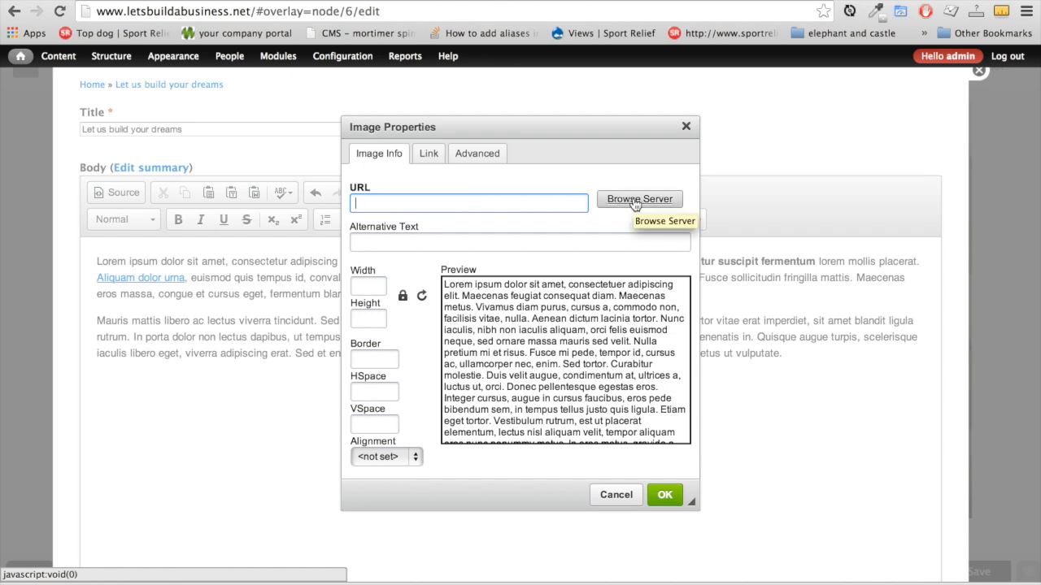
pyautogui.click(635, 204)
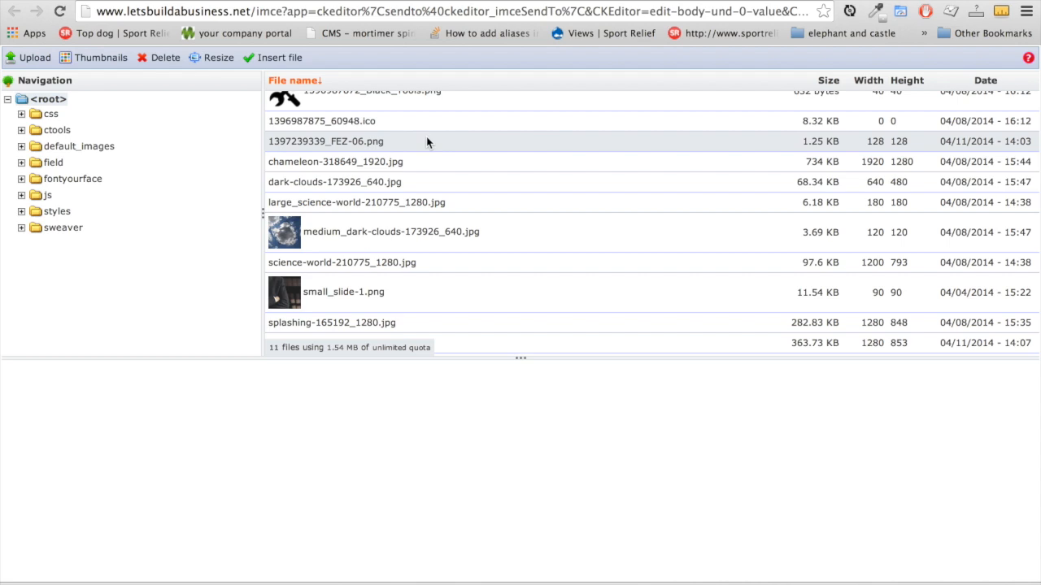
pyautogui.scroll(-1, 366, 323)
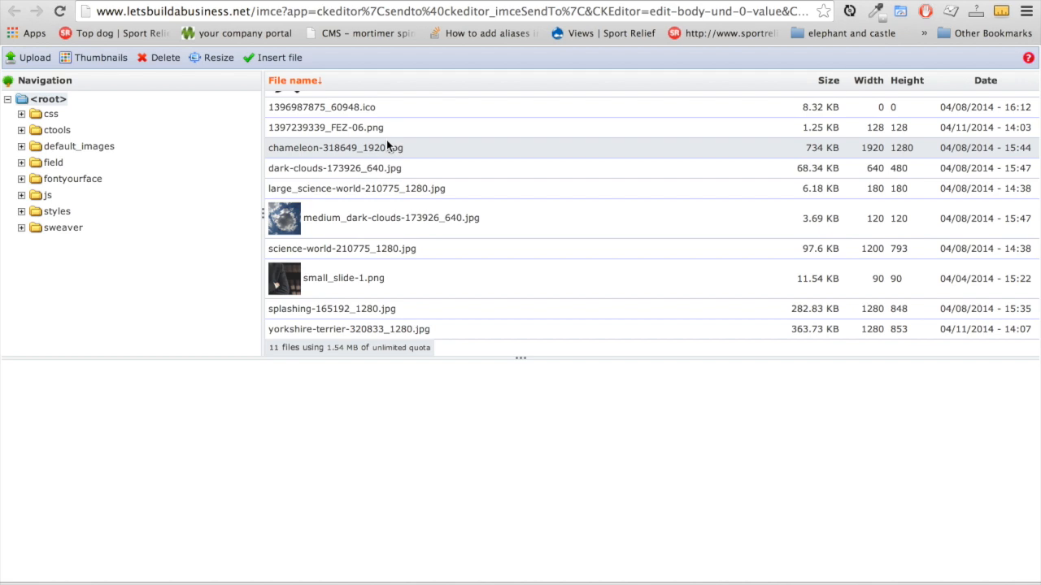
pyautogui.click(31, 60)
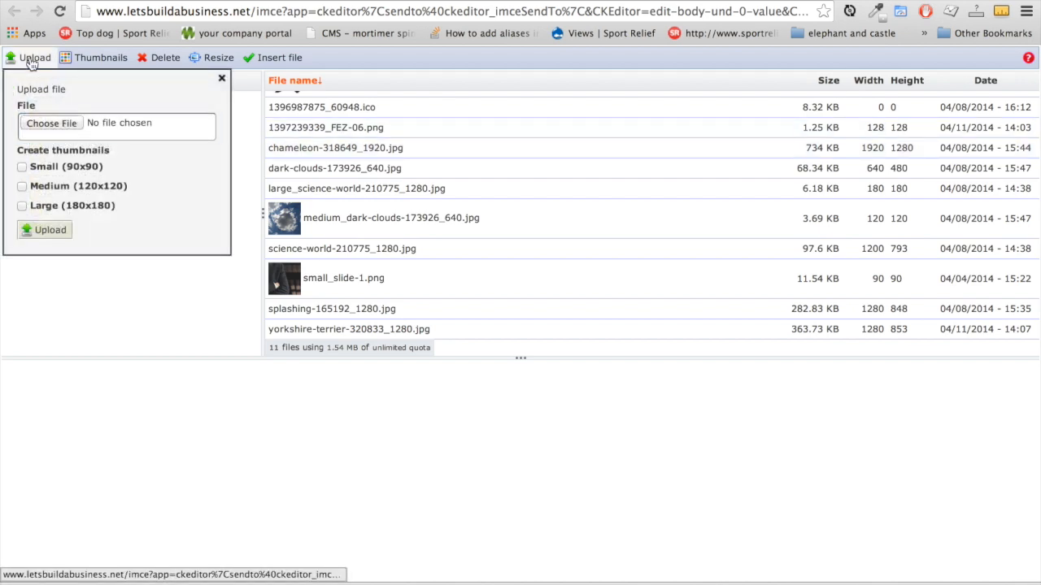
pyautogui.click(60, 125)
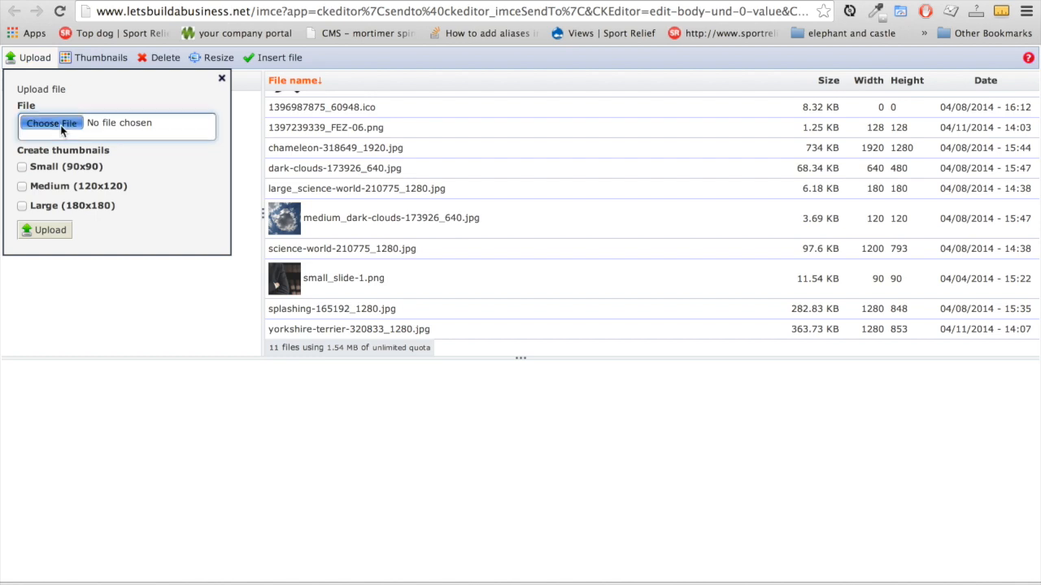
pyautogui.scroll(-3, 321, 196)
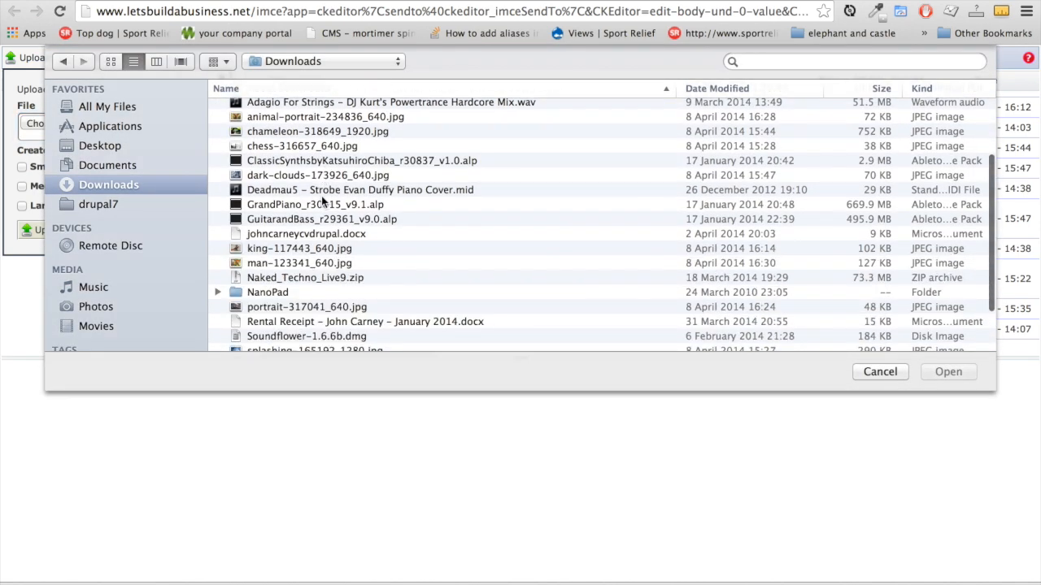
pyautogui.click(309, 176)
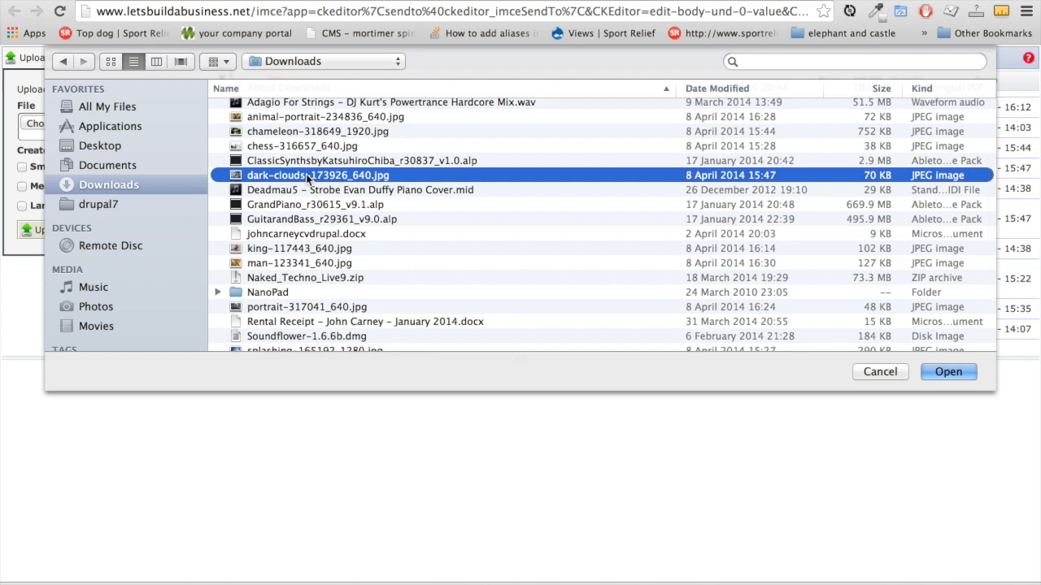
pyautogui.click(948, 372)
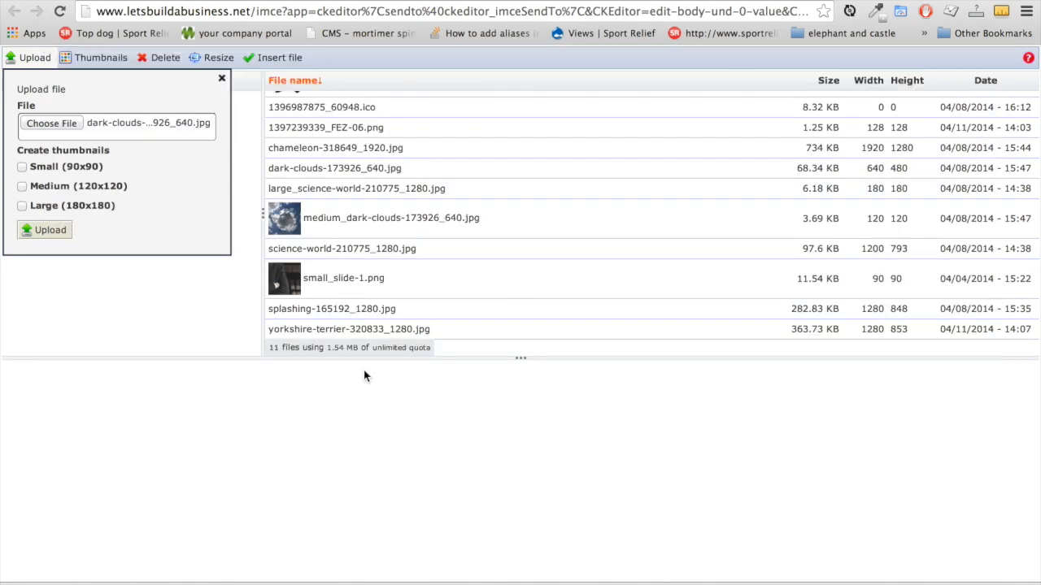
pyautogui.click(22, 187)
pyautogui.click(47, 231)
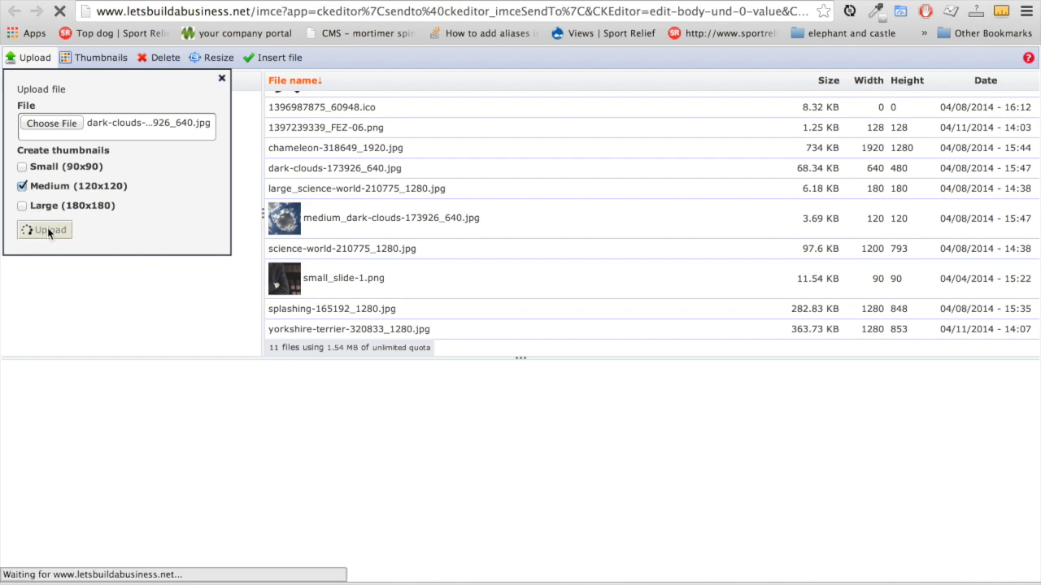
pyautogui.doubleClick(299, 169)
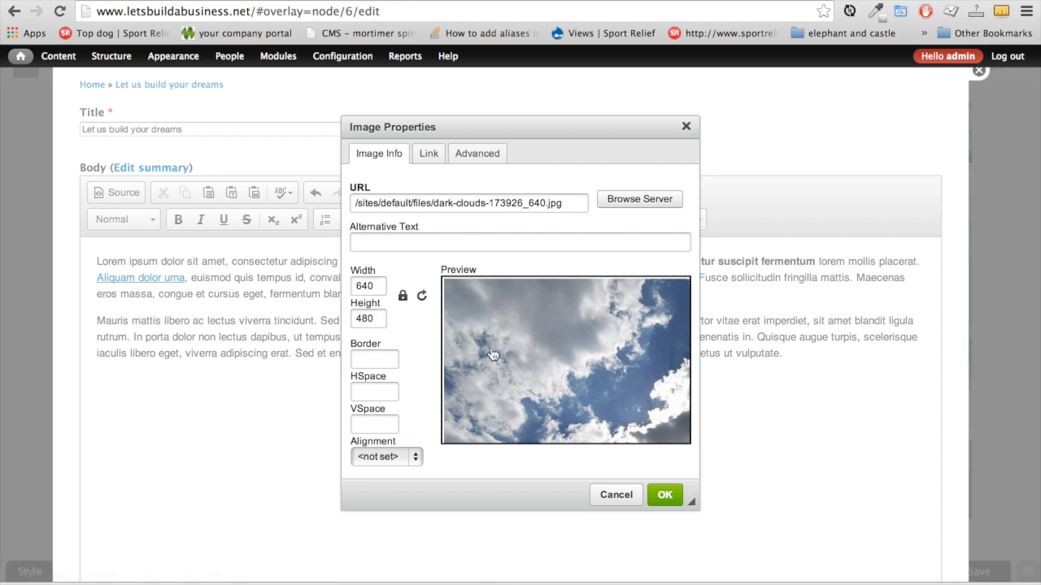
# Set the clouds image width to 400 with HSpace and VSpace of 20
pyautogui.doubleClick(355, 287)
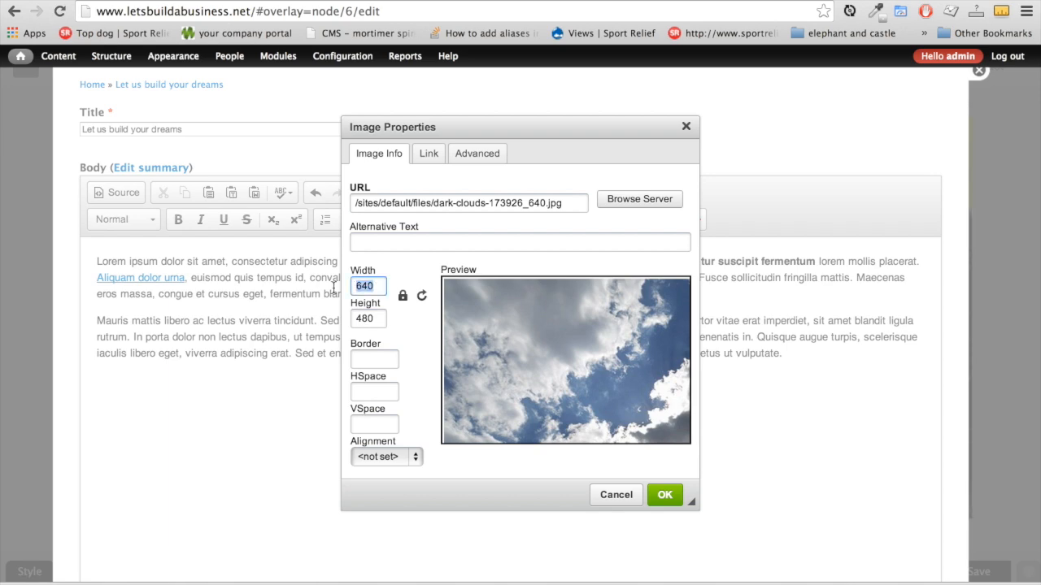
pyautogui.write('400')
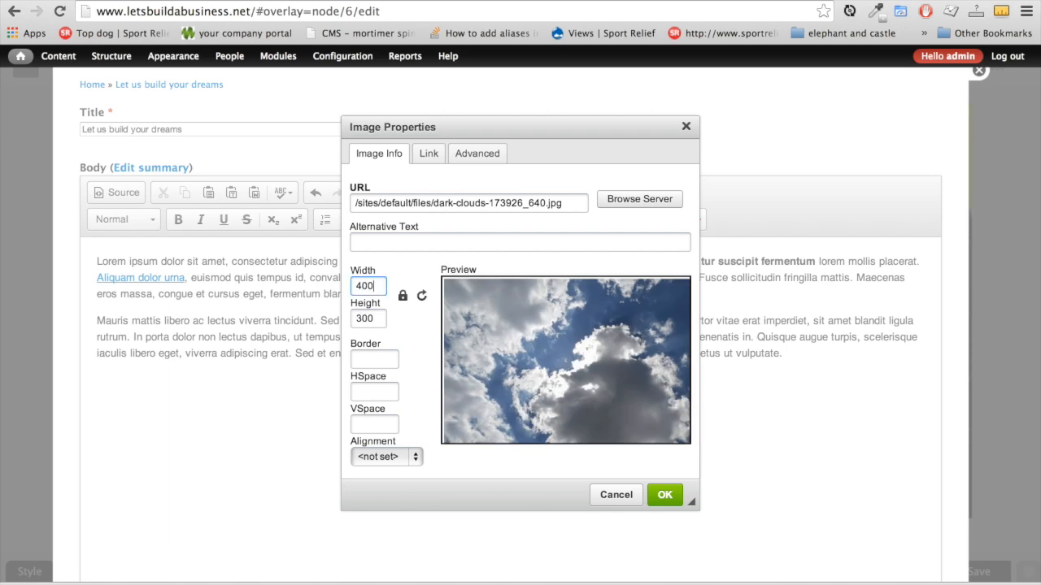
pyautogui.click(377, 394)
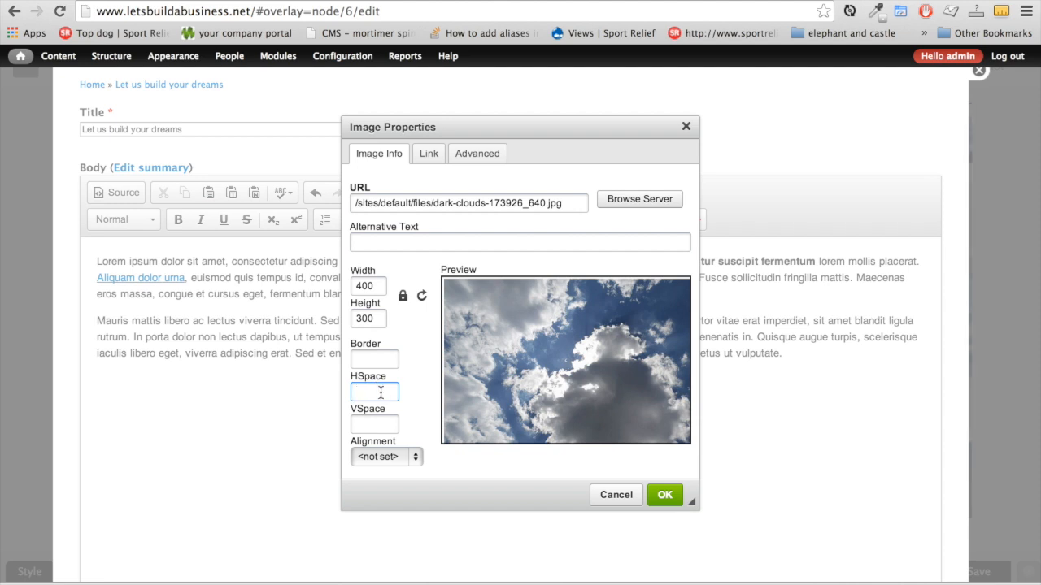
pyautogui.click(365, 422)
pyautogui.click(377, 393)
pyautogui.write('20')
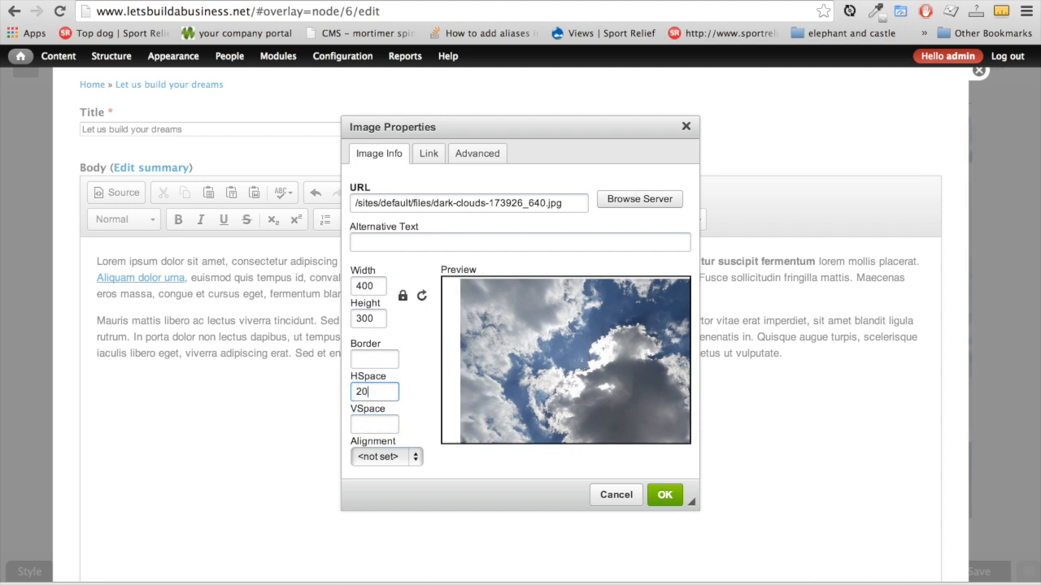
pyautogui.press('Tab')
pyautogui.write('20')
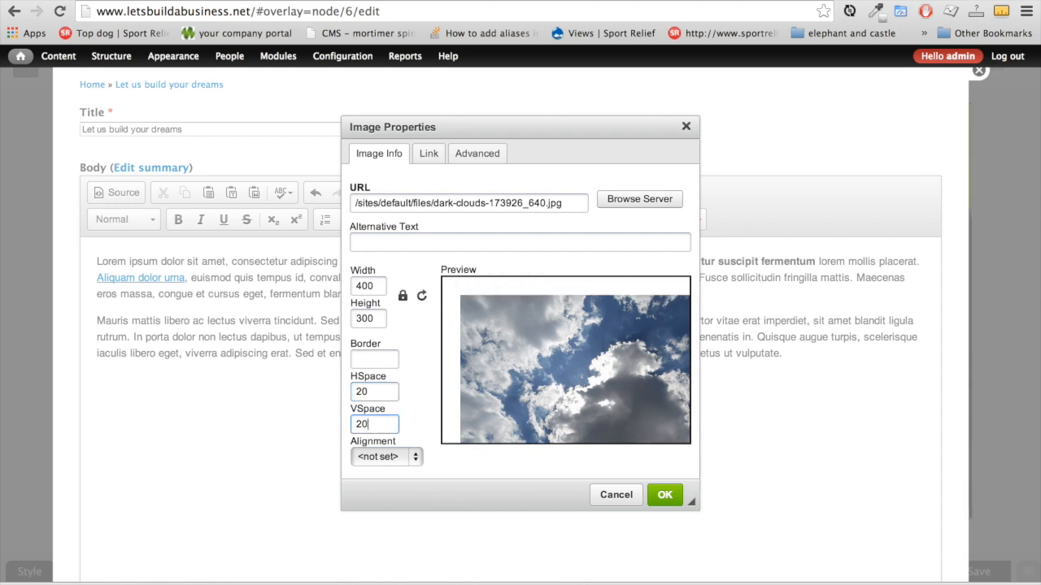
# Give the image a 3 px border, align it right, and insert it into the body
pyautogui.click(368, 359)
pyautogui.write('2')
pyautogui.press('BackSpace')
pyautogui.write('3')
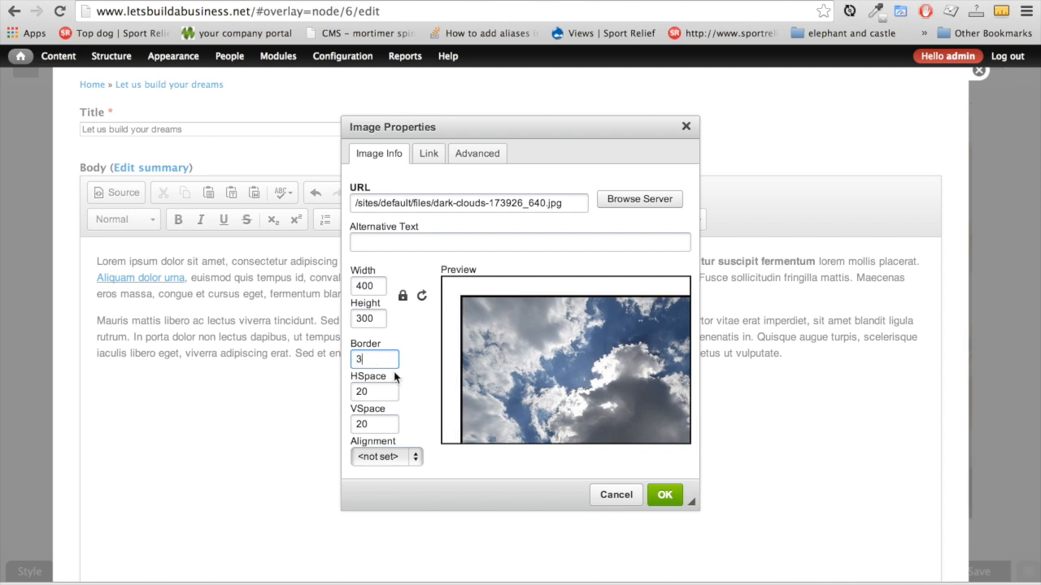
pyautogui.click(415, 458)
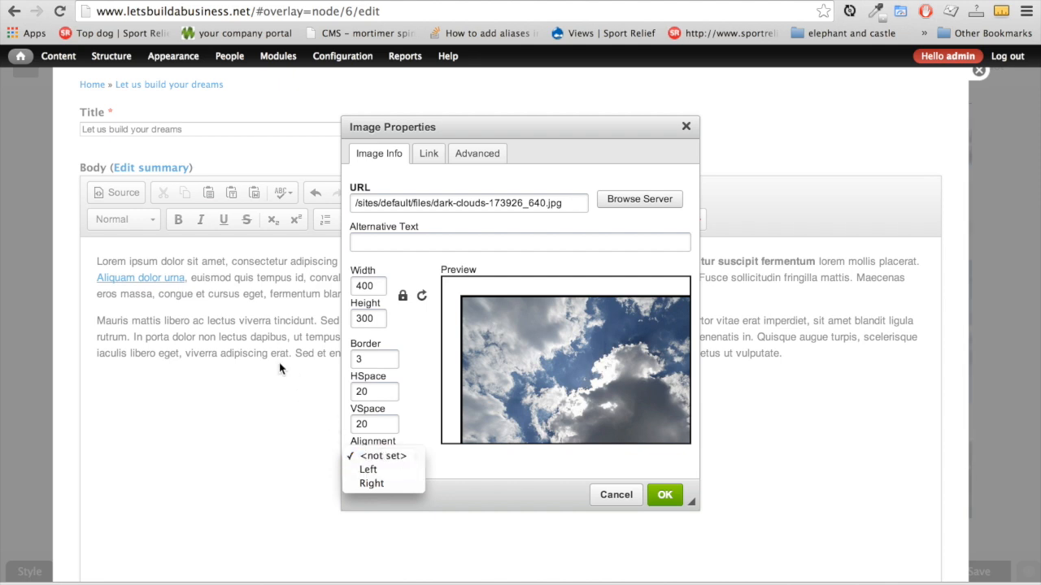
pyautogui.click(390, 483)
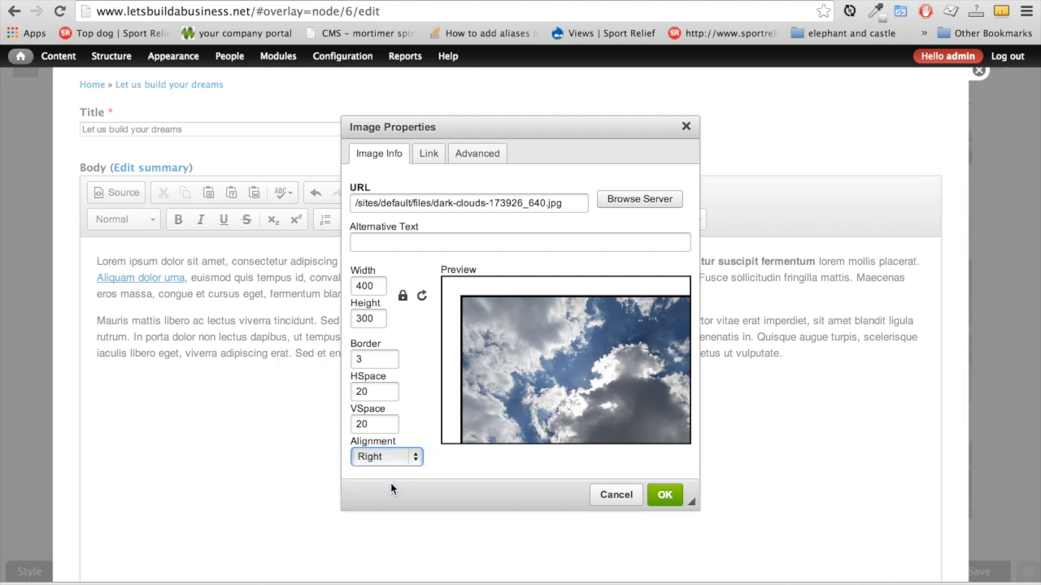
pyautogui.click(665, 496)
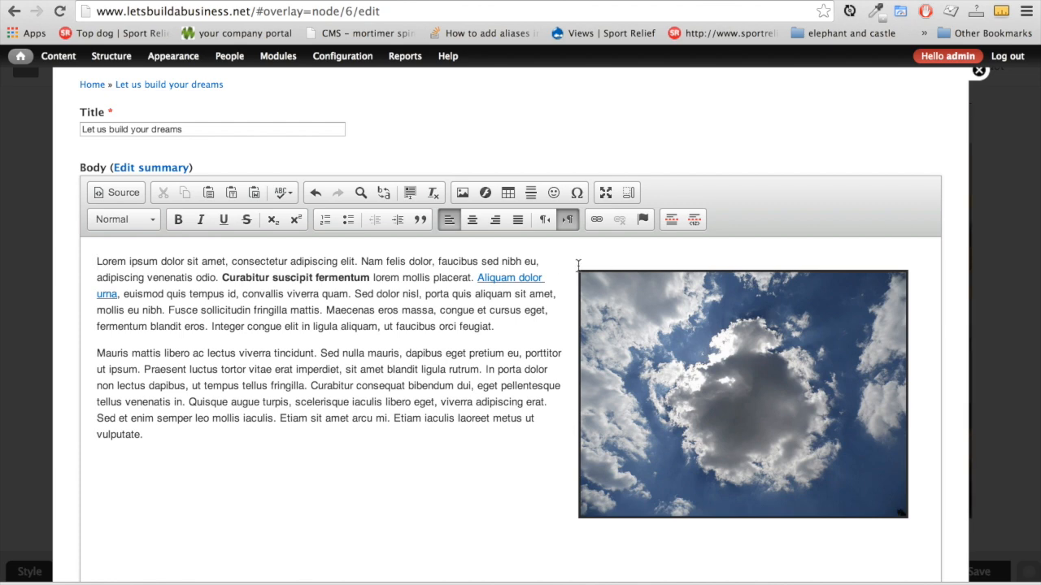
pyautogui.scroll(-3, 447, 452)
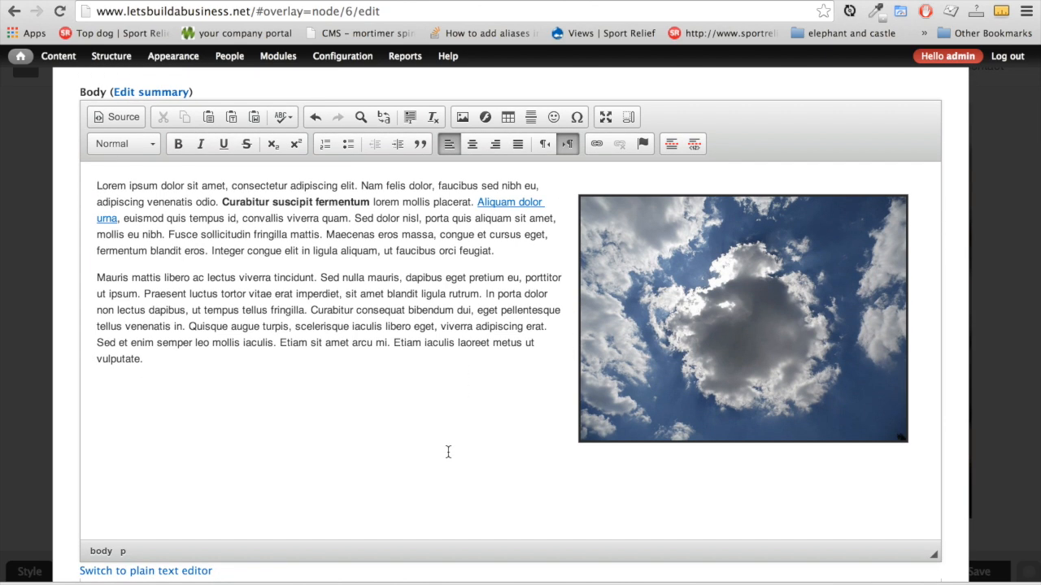
pyautogui.scroll(-2, 448, 455)
pyautogui.scroll(-8, 447, 455)
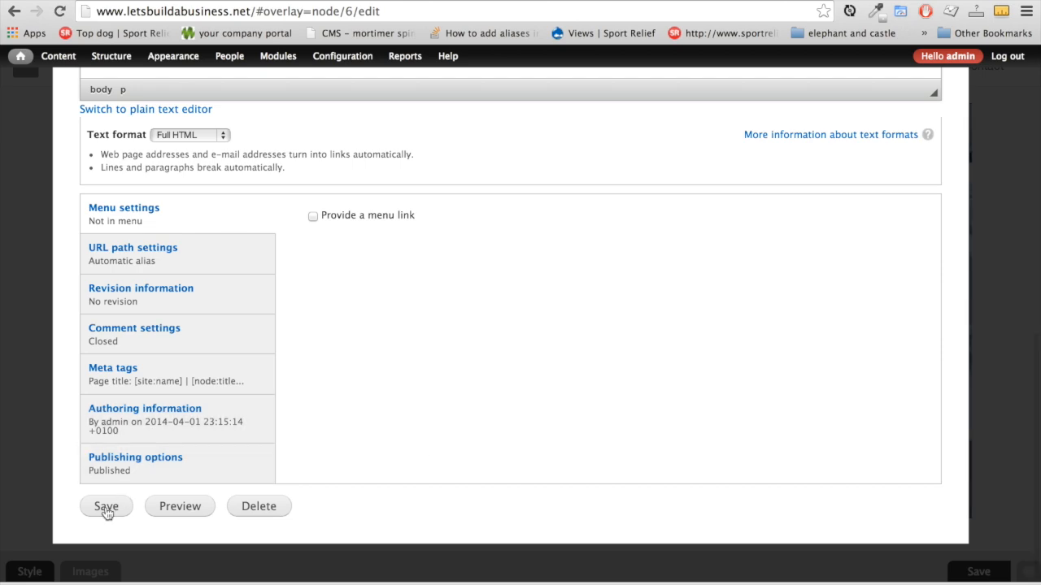
# Save 'Let us build your dreams' and check the clouds photo, bold phrase and link on the page
pyautogui.click(105, 506)
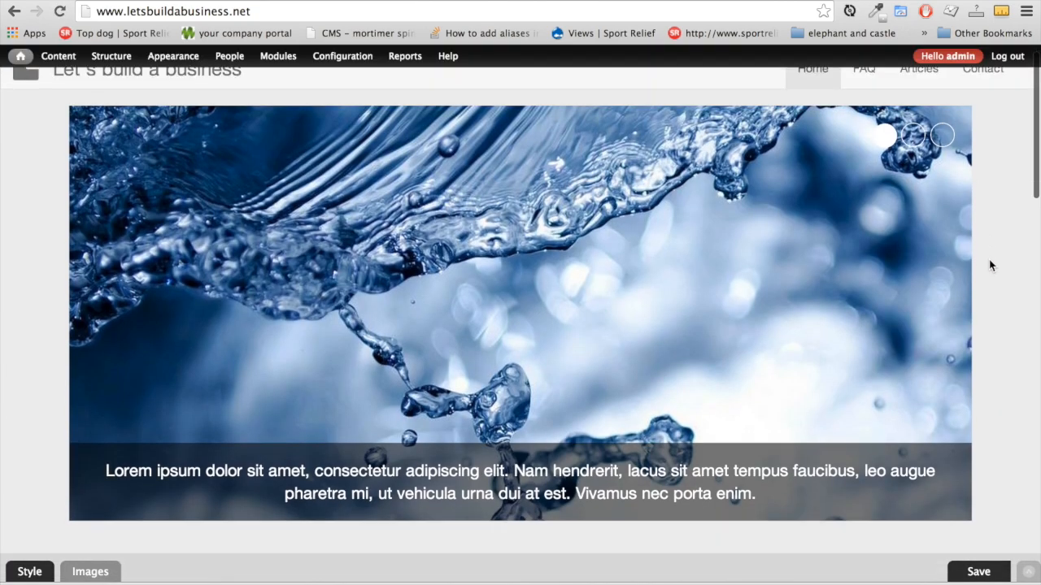
pyautogui.scroll(-10, 989, 264)
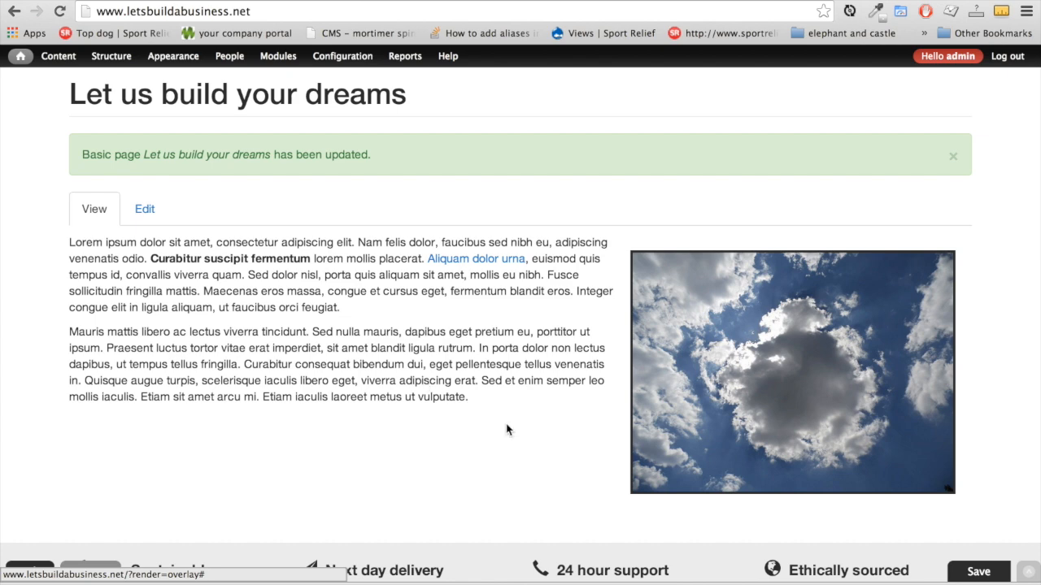
pyautogui.scroll(-6, 506, 492)
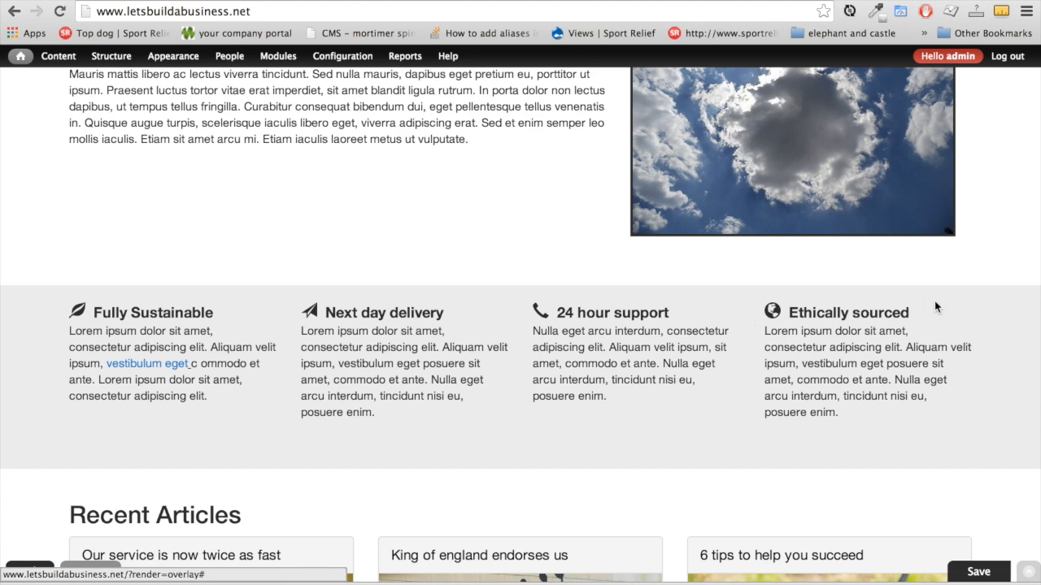
# Open the Fully Sustainable block's edit form to check its glyphicon-leaf value, then open a new tab
pyautogui.click(280, 318)
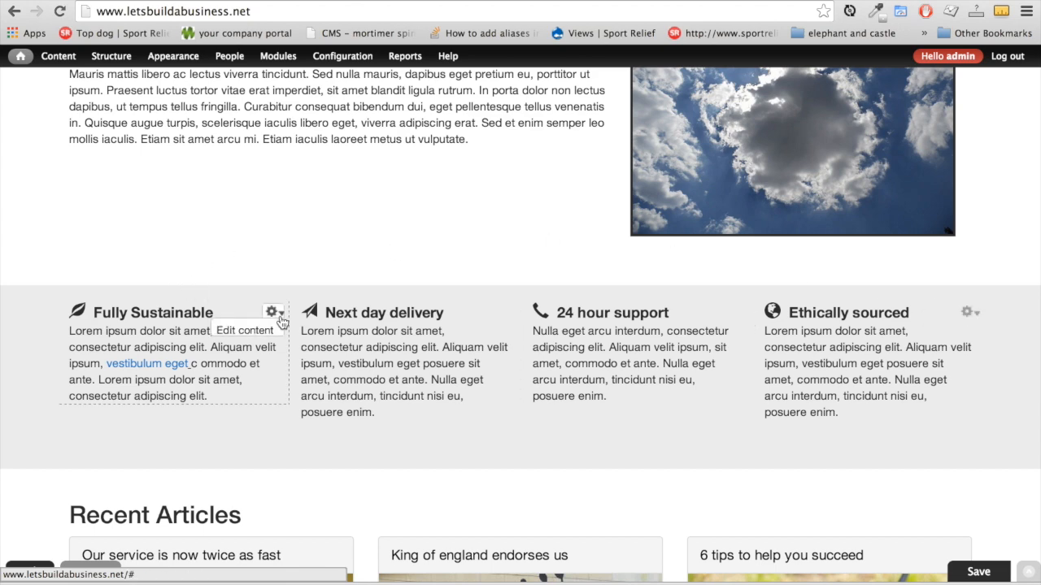
pyautogui.click(250, 330)
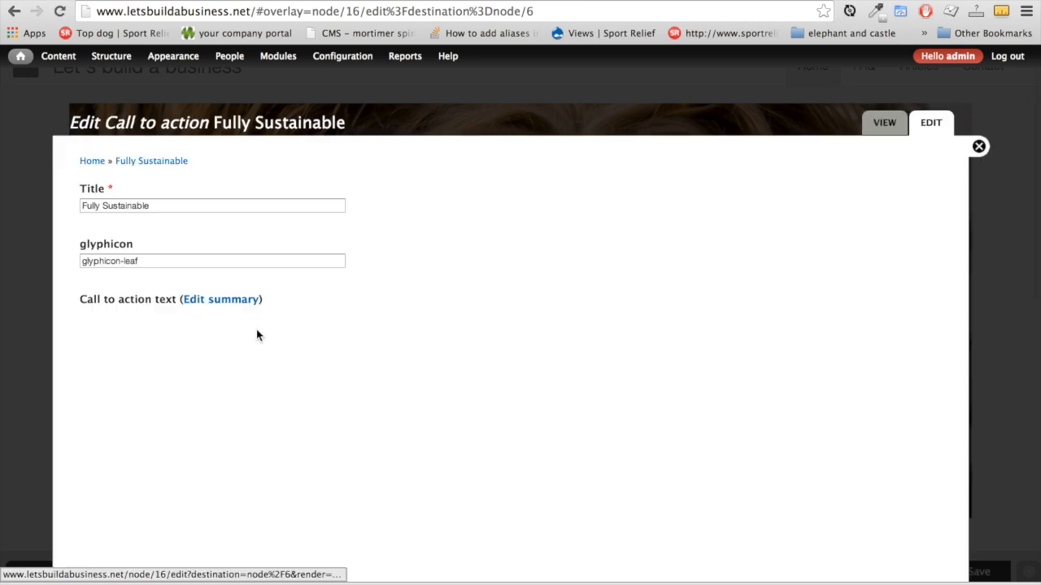
pyautogui.click(188, 205)
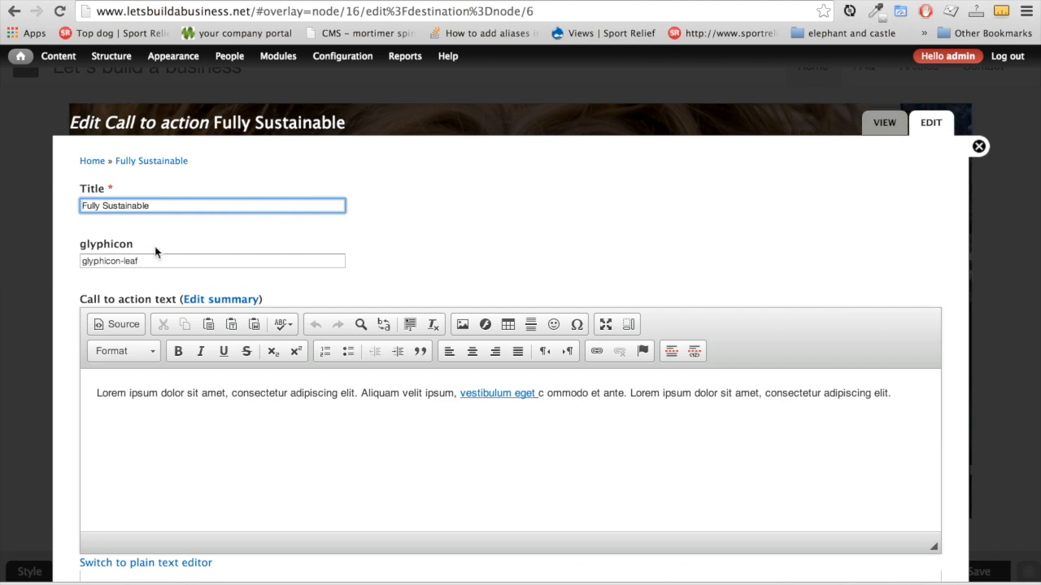
pyautogui.click(253, 248)
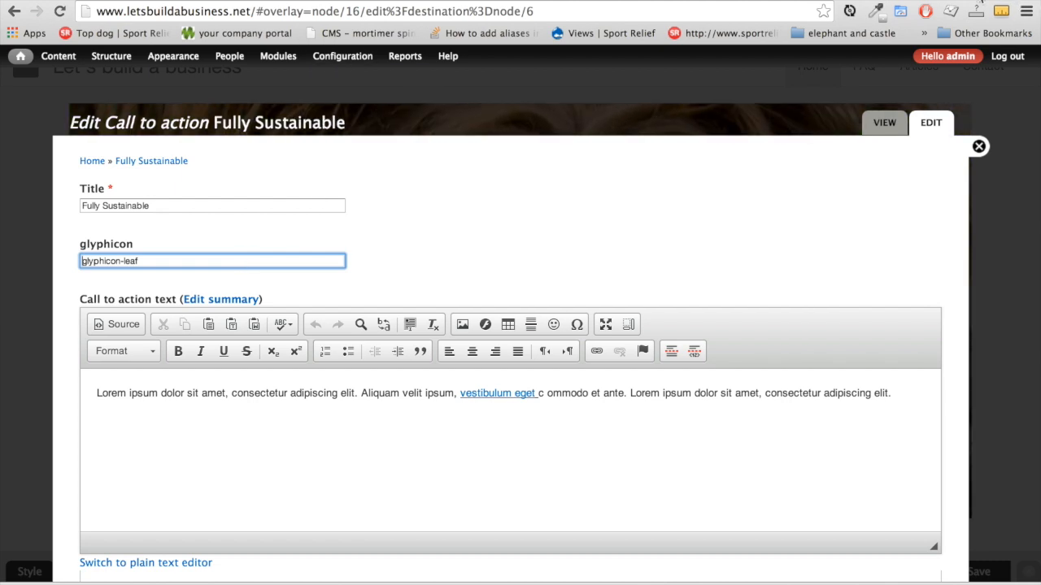
pyautogui.click(447, 34)
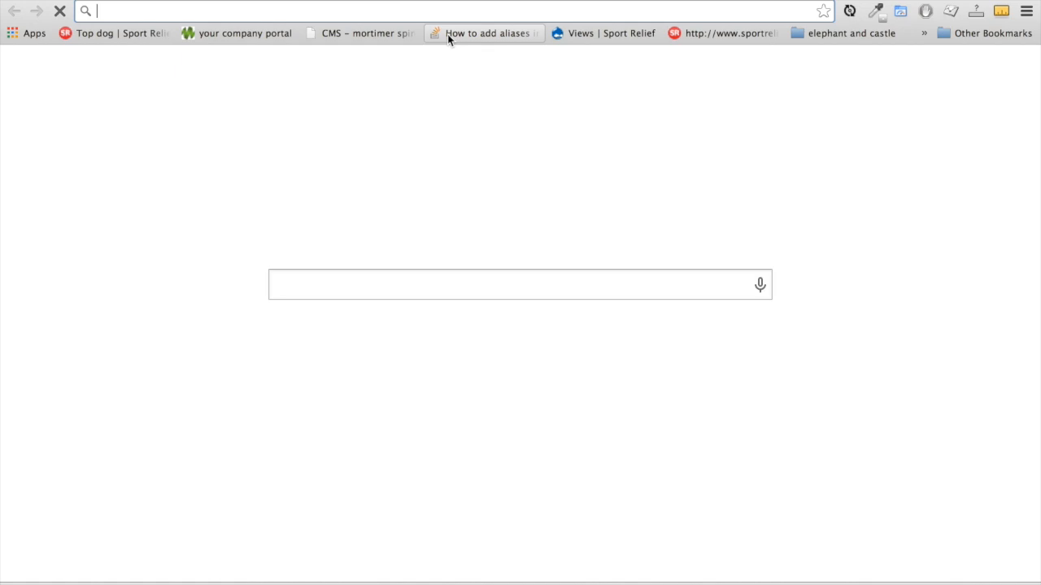
# Search for bootstrap and go to the Components page on getbootstrap.com
pyautogui.write('bo')
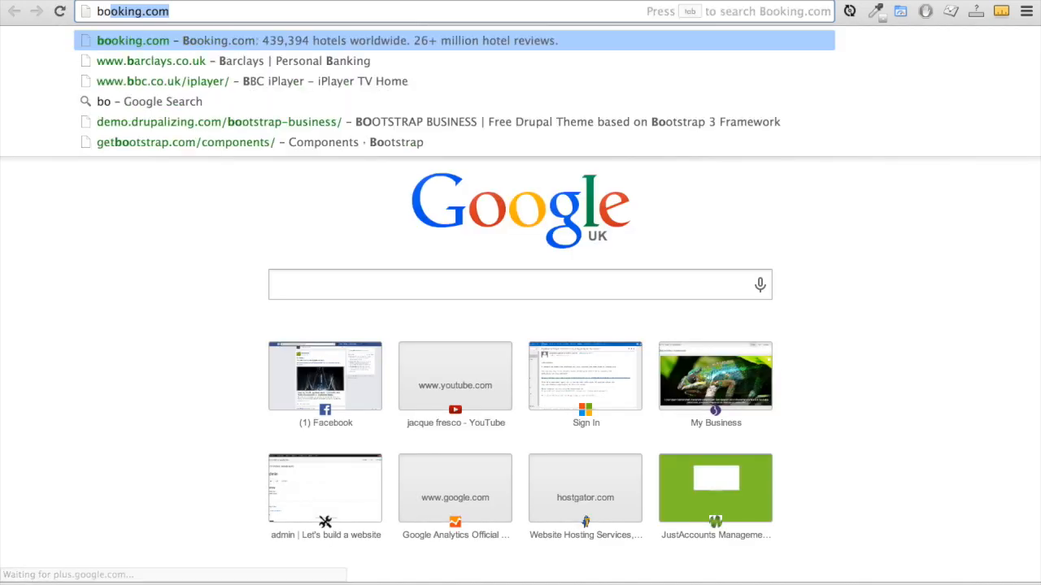
pyautogui.write('otstr')
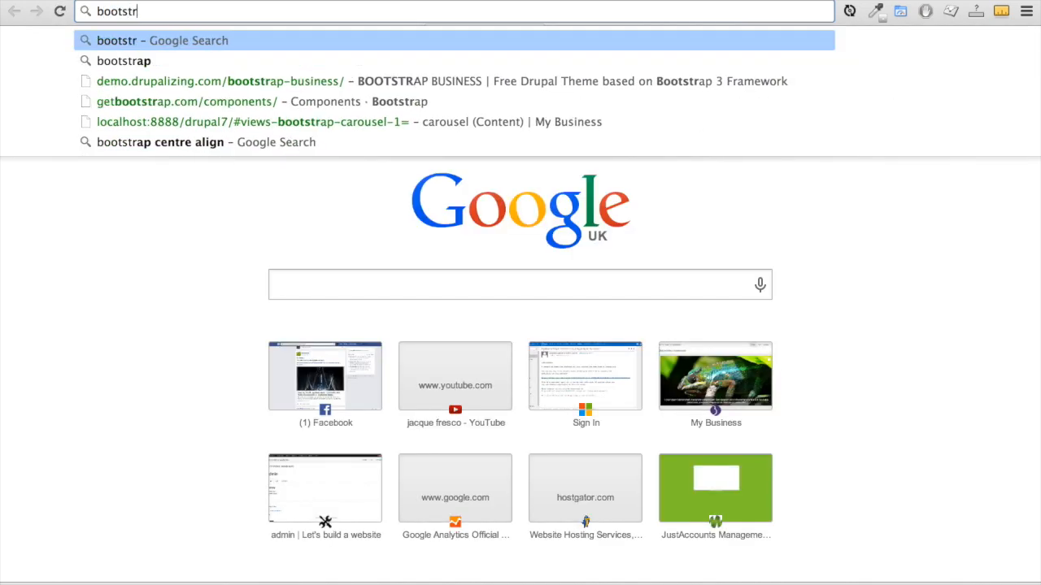
pyautogui.write('ap')
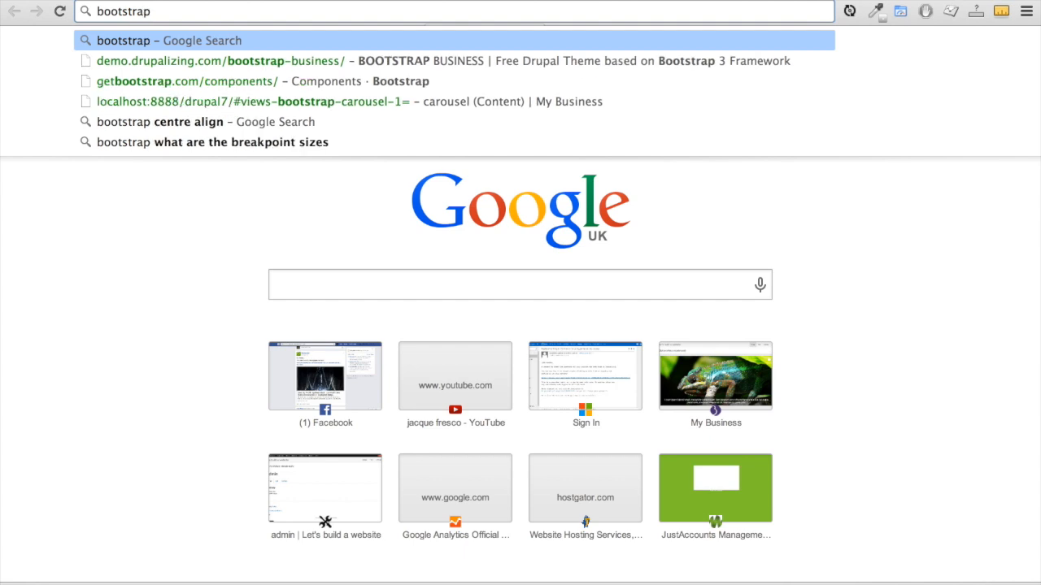
pyautogui.press('Return')
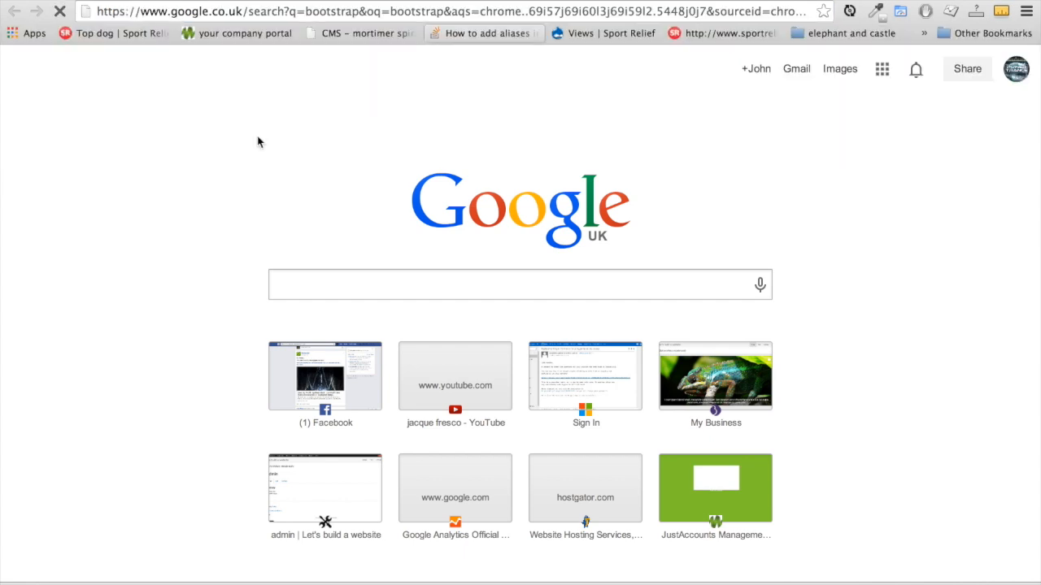
pyautogui.click(156, 199)
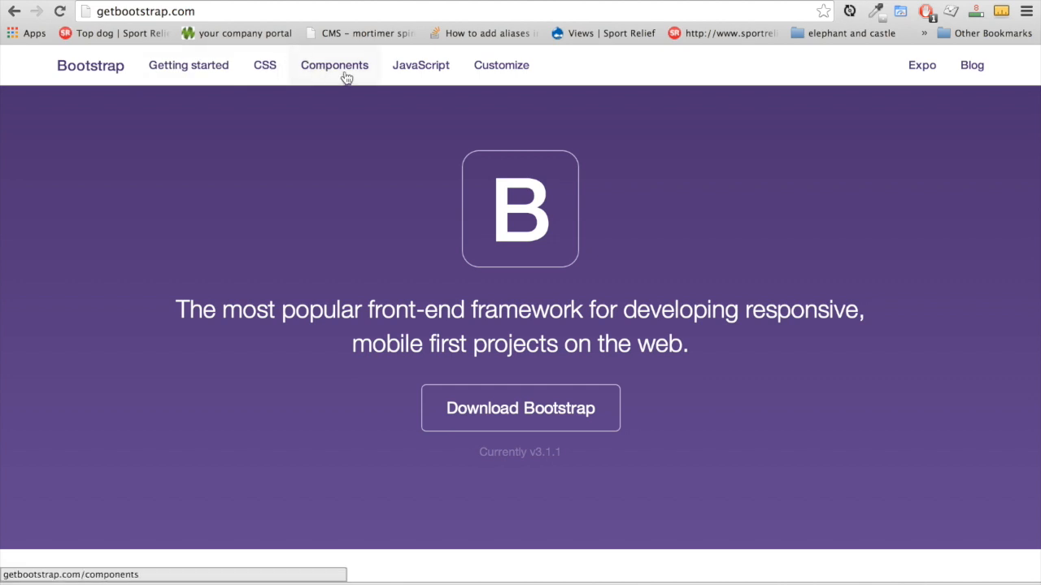
pyautogui.click(326, 77)
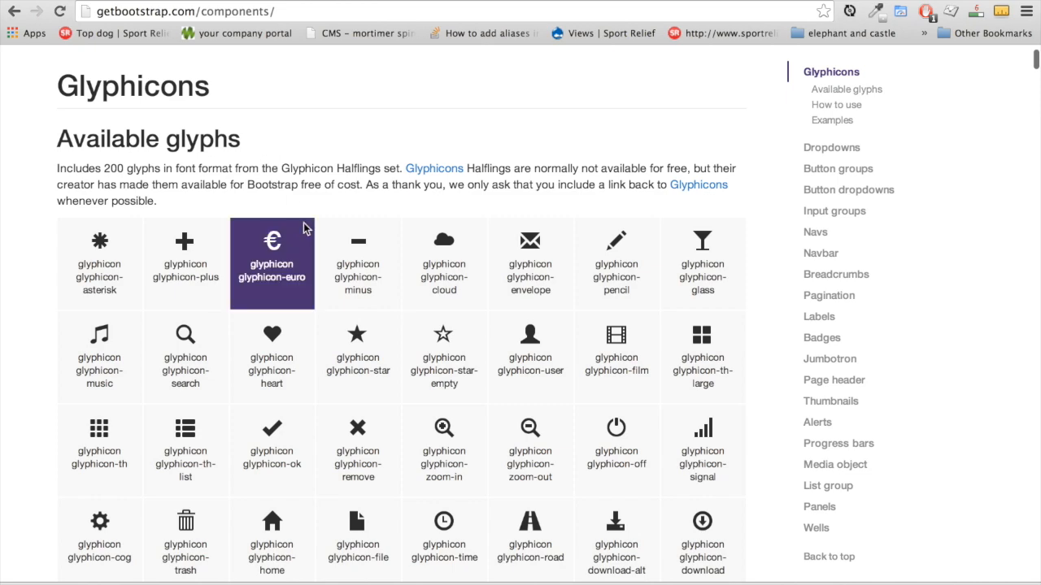
# Copy the glyphicon-eye-open class name from the Glyphicons grid, then select the glyphicon-leaf value in Drupal
pyautogui.scroll(-3, 277, 244)
pyautogui.scroll(-10, 282, 449)
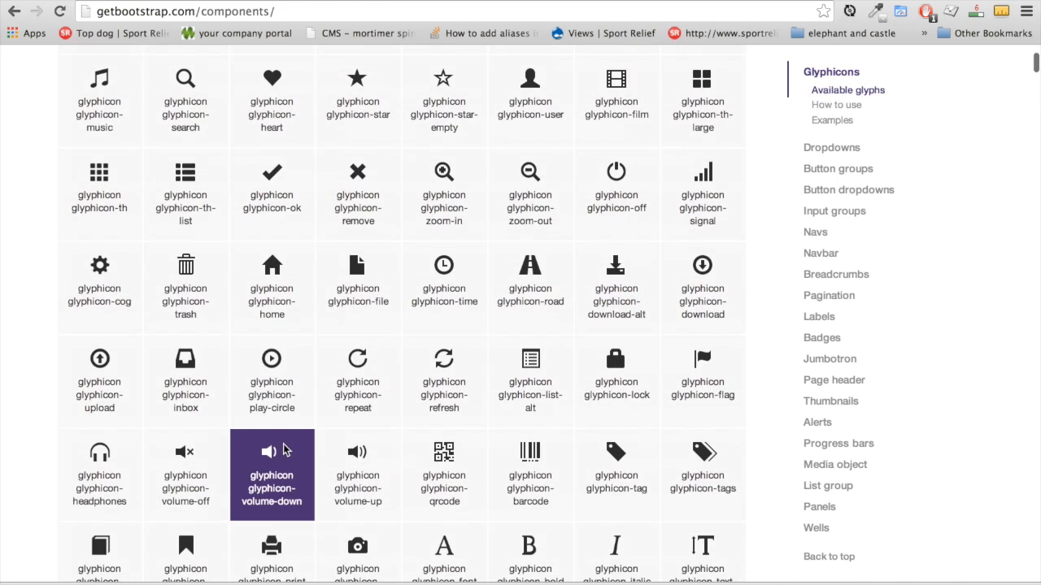
pyautogui.scroll(1, 283, 448)
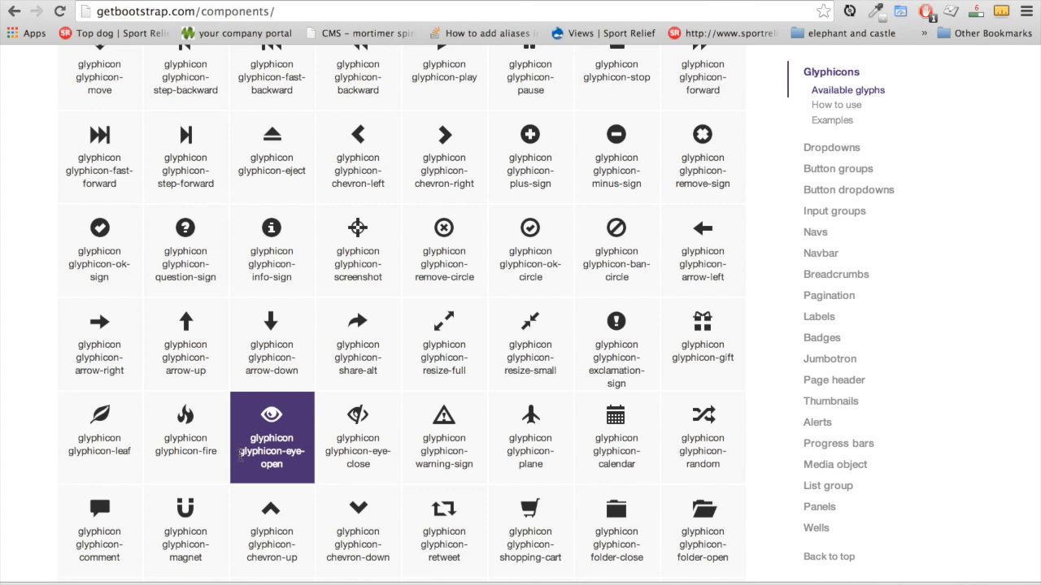
pyautogui.moveTo(240, 454); pyautogui.dragTo(300, 438)
pyautogui.moveTo(238, 452); pyautogui.dragTo(271, 452)
pyautogui.moveTo(293, 457)
pyautogui.mouseDown()
pyautogui.moveTo(307, 454)
pyautogui.moveTo(292, 465)
pyautogui.mouseUp()
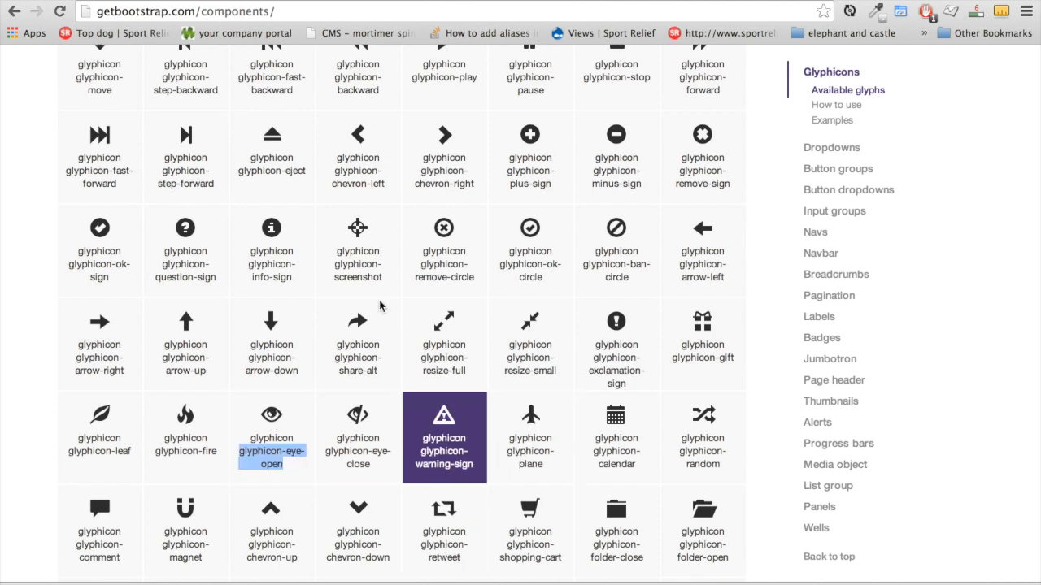
pyautogui.moveTo(140, 259); pyautogui.dragTo(64, 258)
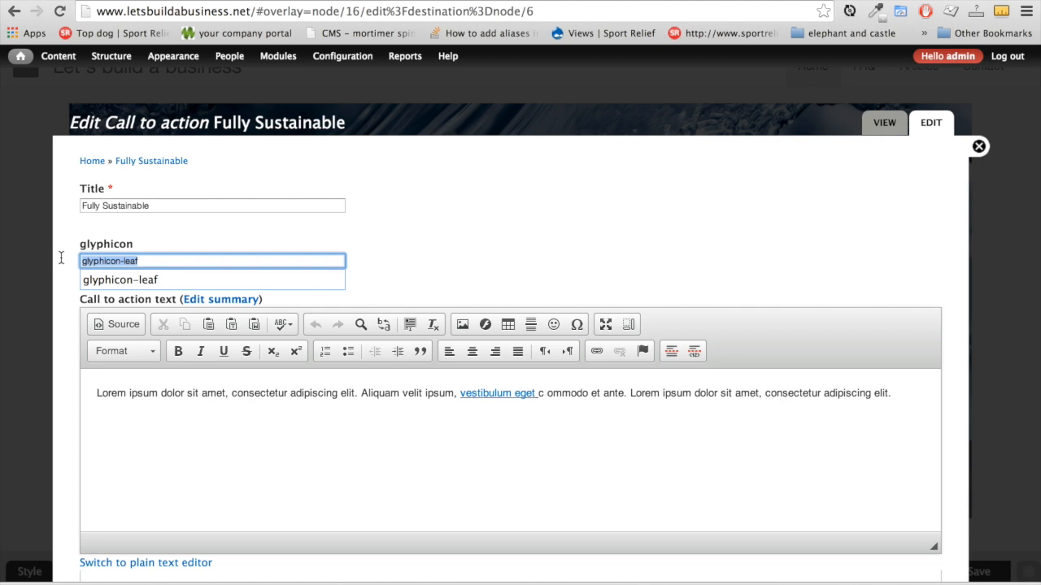
# Replace glyphicon-leaf with glyphicon-eye-open in the Fully Sustainable block and save it
pyautogui.press('BackSpace')
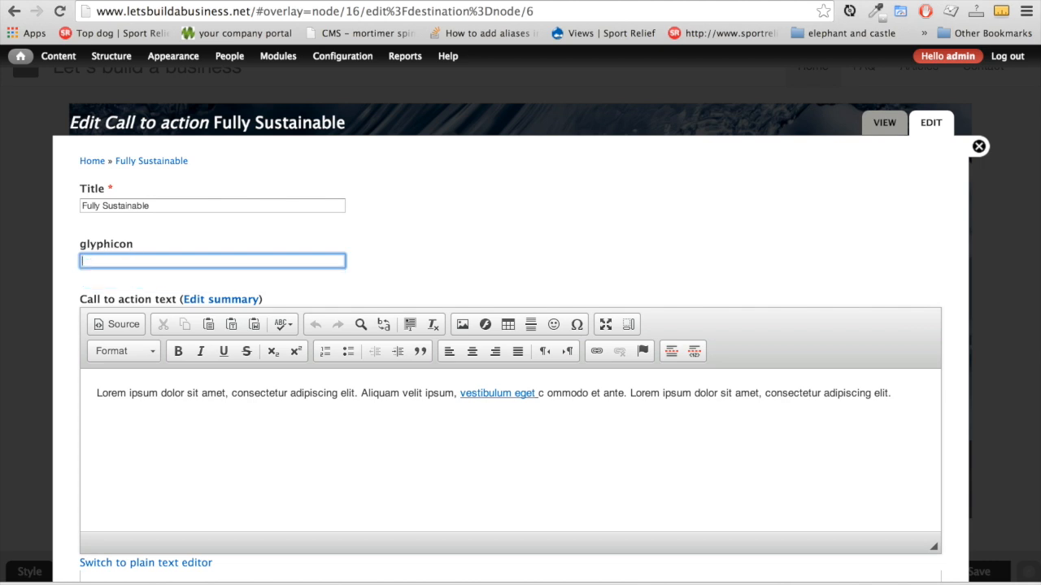
pyautogui.write('glyphicon-eye-open')
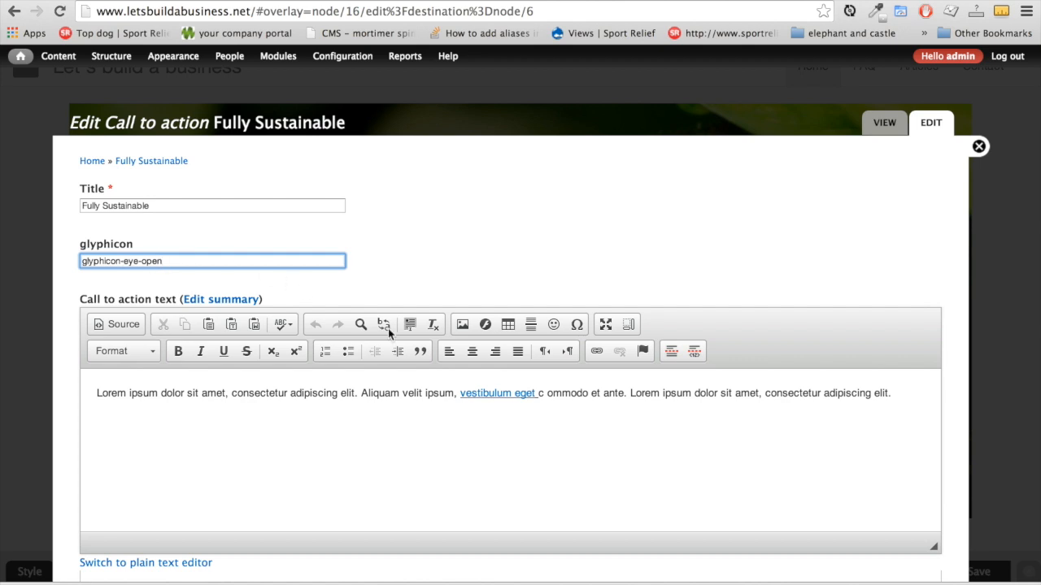
pyautogui.scroll(-10, 406, 453)
pyautogui.click(106, 506)
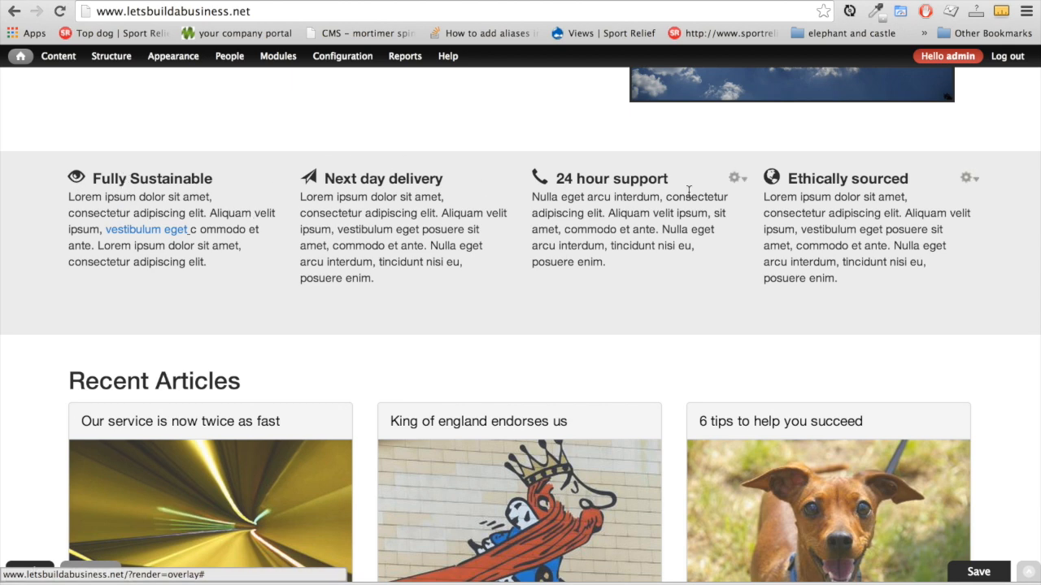
pyautogui.scroll(-3, 311, 313)
# Start a new Article and give it the title 'test article'
pyautogui.moveTo(65, 69)
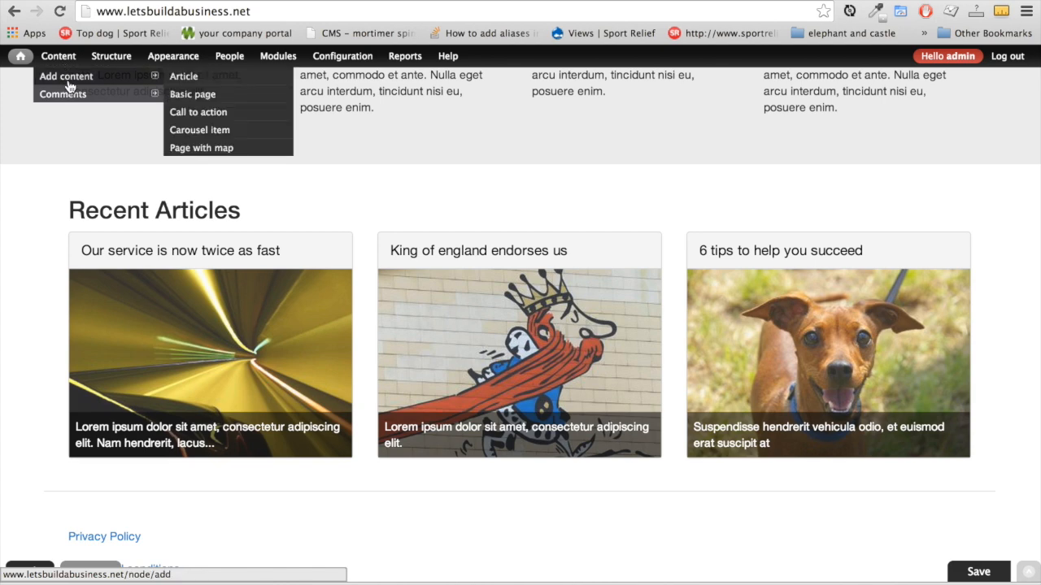
pyautogui.click(196, 78)
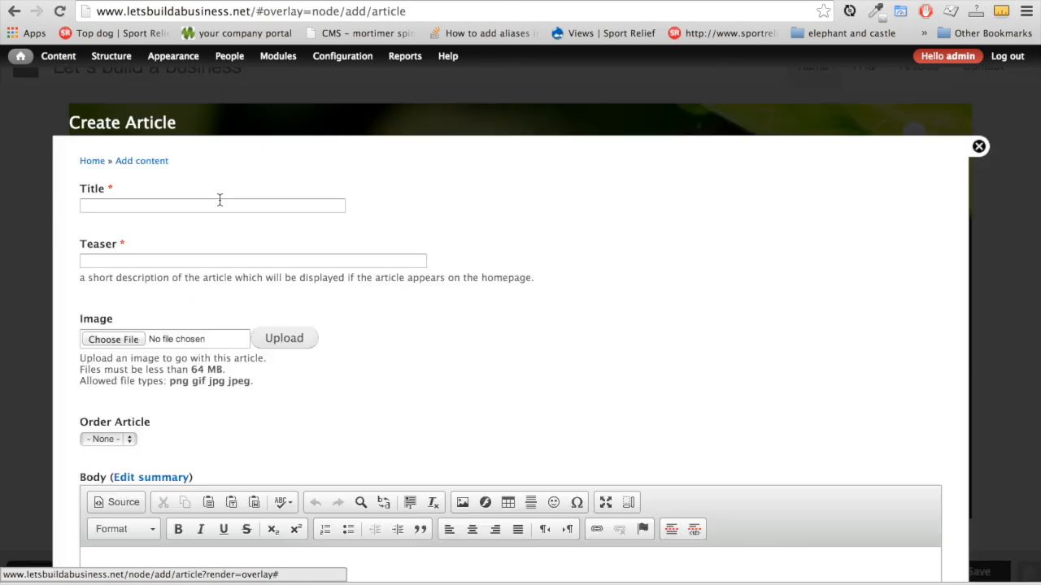
pyautogui.click(217, 205)
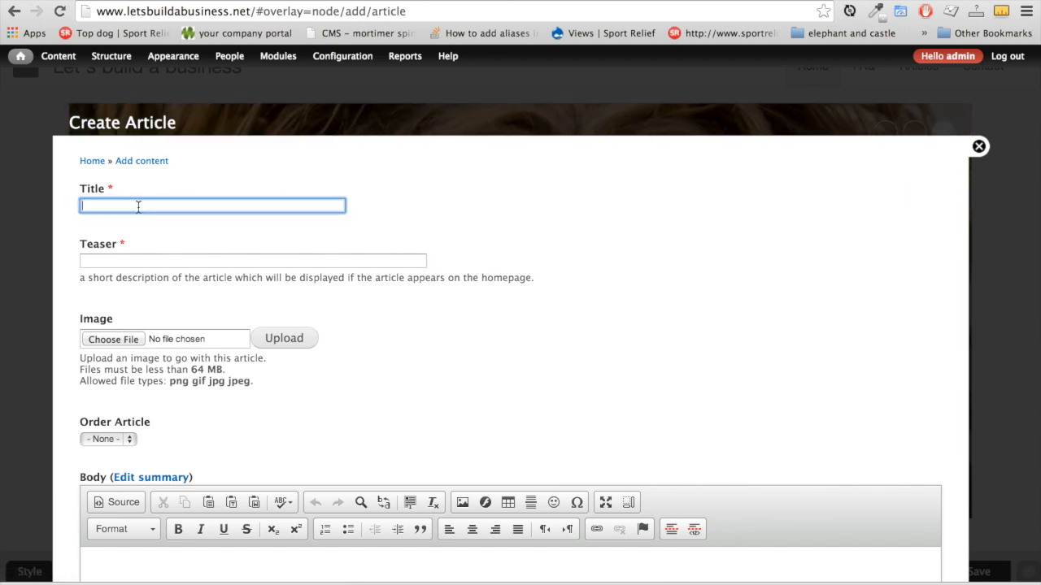
pyautogui.click(150, 261)
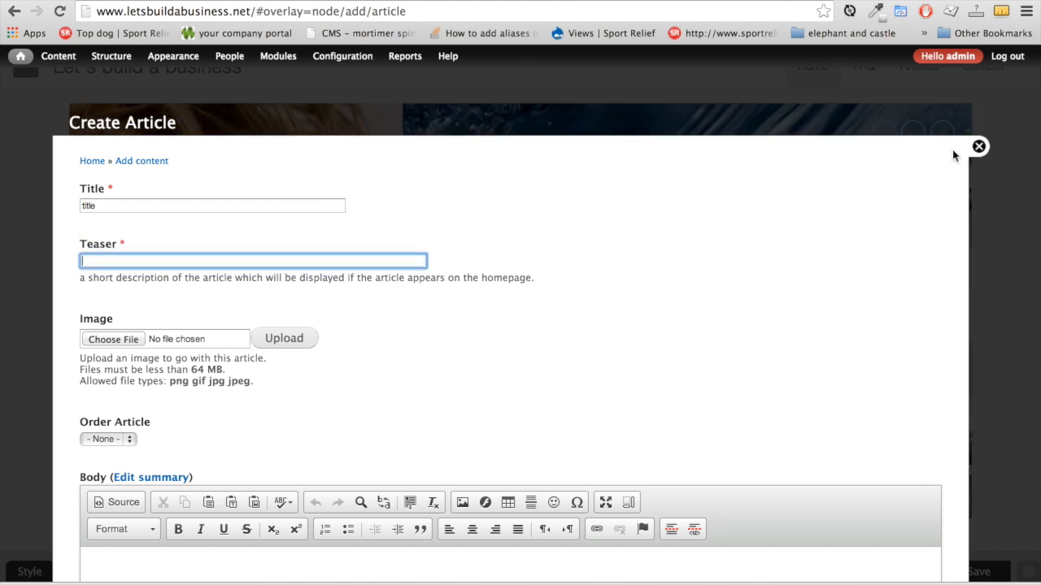
pyautogui.click(979, 147)
pyautogui.scroll(-15, 344, 483)
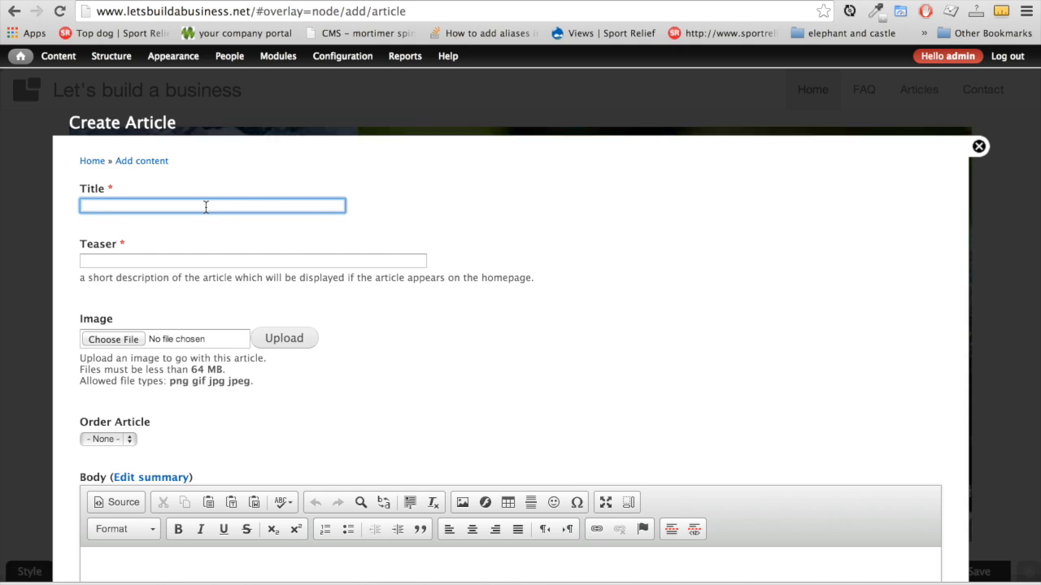
pyautogui.write('test')
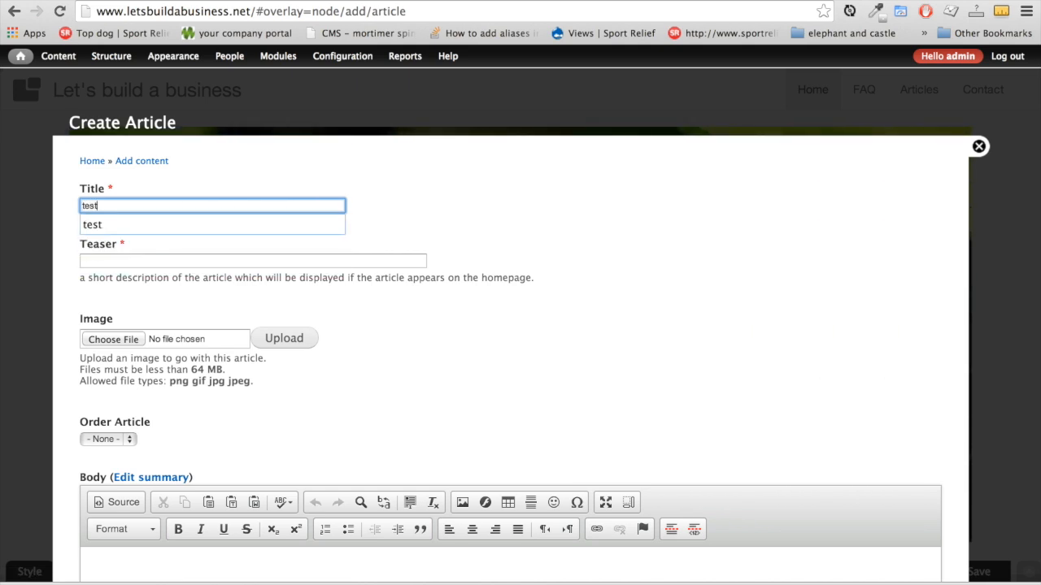
pyautogui.write(' article')
pyautogui.press('Tab')
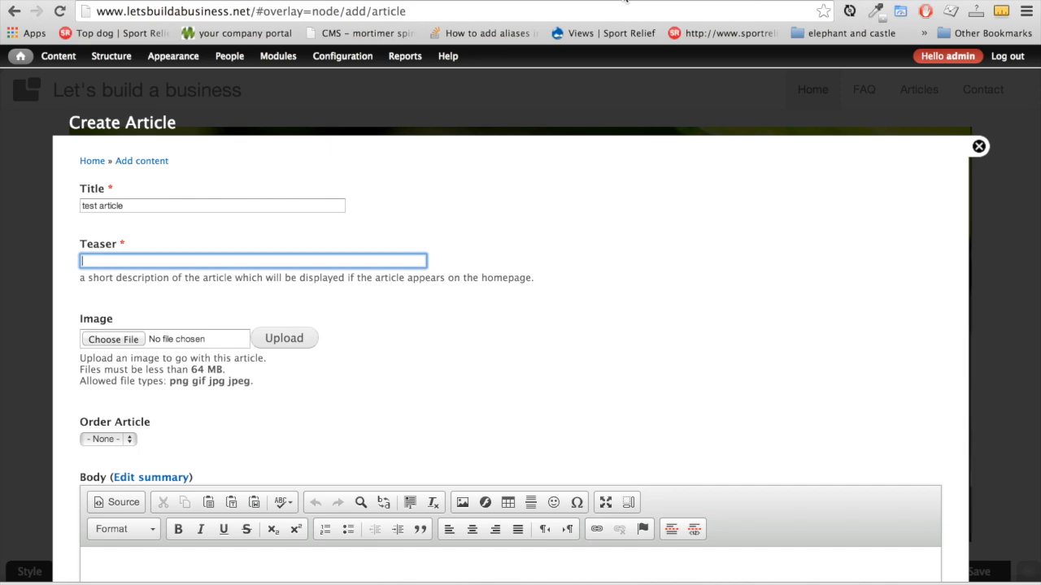
# Fill the teaser with 'Lorem ipsum dolor sit amet, consectetur adipiscing elit.'
pyautogui.click(579, 0)
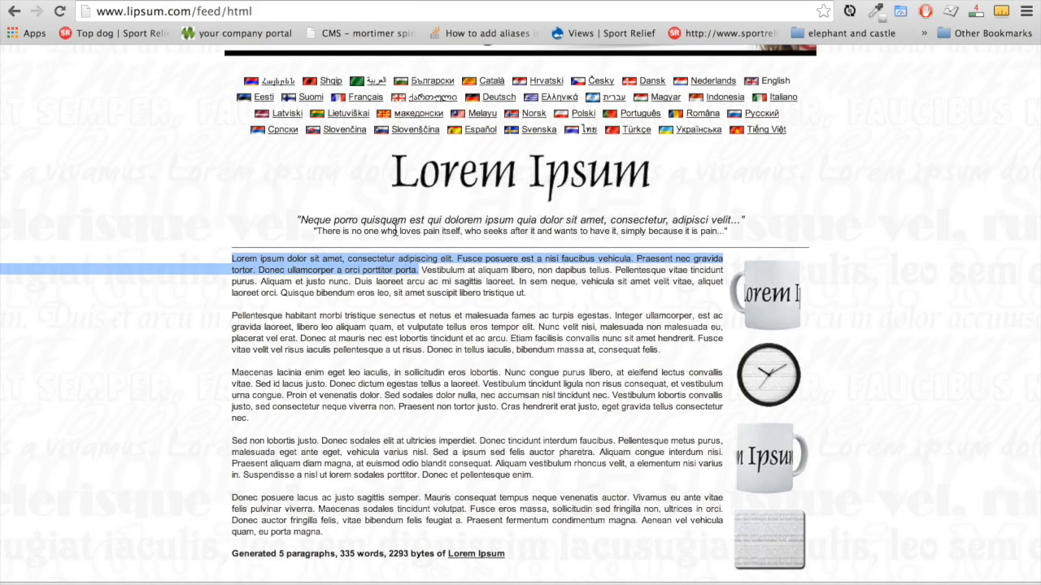
pyautogui.click(761, 1)
pyautogui.click(161, 263)
pyautogui.write('Lorem ipsum dolor sit amet, consectetur adipiscing elit. Fusce posuere est a nisi faucibus vehicula. Praesent nec gravida tortor. Donec ullamcorper a orci porttitor porta.')
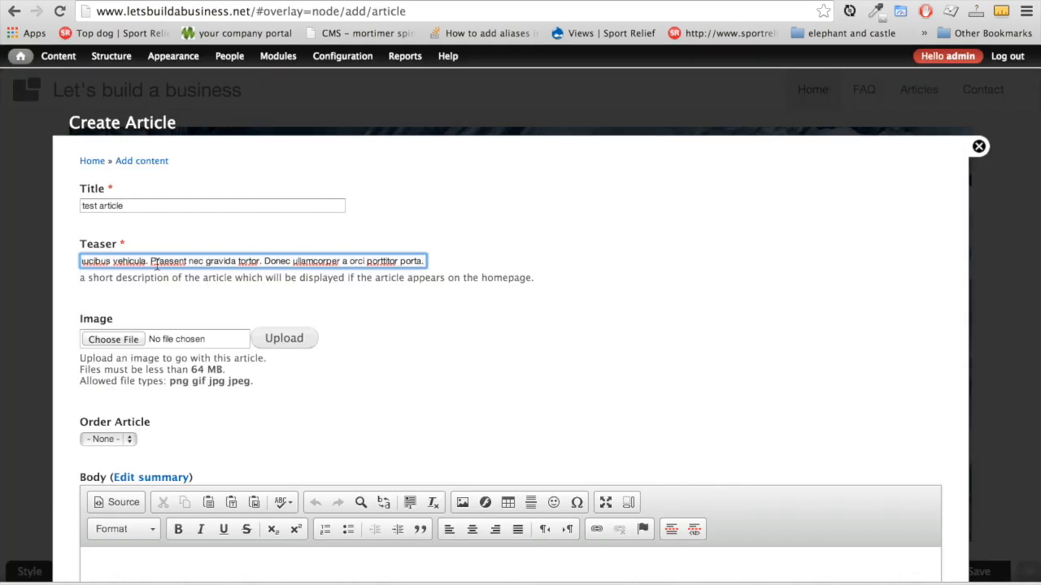
pyautogui.moveTo(151, 261); pyautogui.dragTo(660, 294)
pyautogui.press('BackSpace')
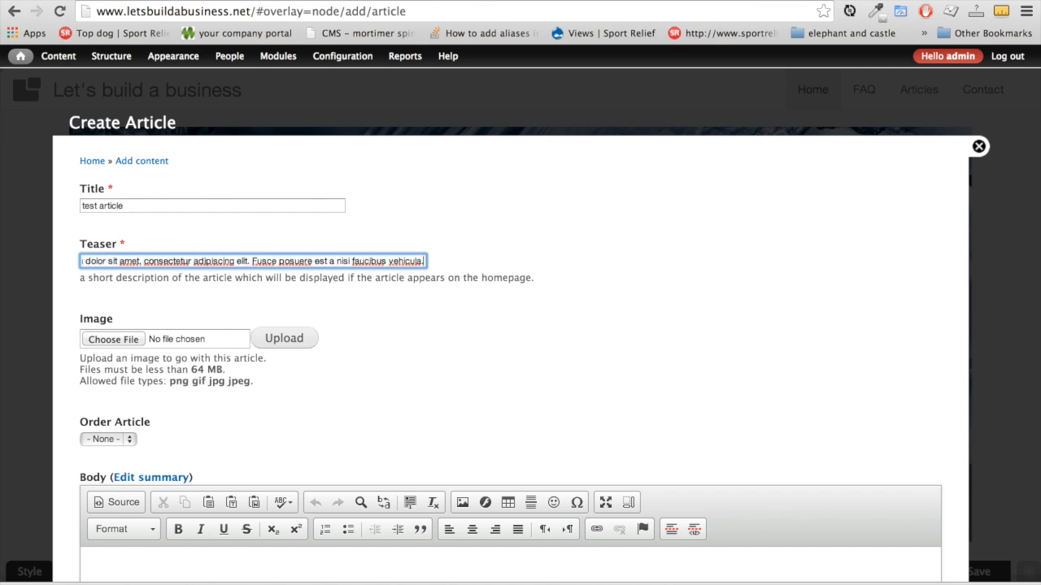
pyautogui.press('BackSpace')
pyautogui.press('BackSpace')
pyautogui.press('BackSpace')
pyautogui.press('BackSpace')
pyautogui.press('BackSpace')
pyautogui.press('BackSpace')
pyautogui.press('BackSpace')
pyautogui.press('BackSpace')
pyautogui.press('BackSpace')
pyautogui.press('BackSpace')
pyautogui.press('BackSpace')
pyautogui.press('BackSpace')
pyautogui.press('BackSpace')
pyautogui.press('BackSpace')
pyautogui.press('BackSpace')
pyautogui.press('BackSpace')
pyautogui.press('BackSpace')
pyautogui.press('BackSpace')
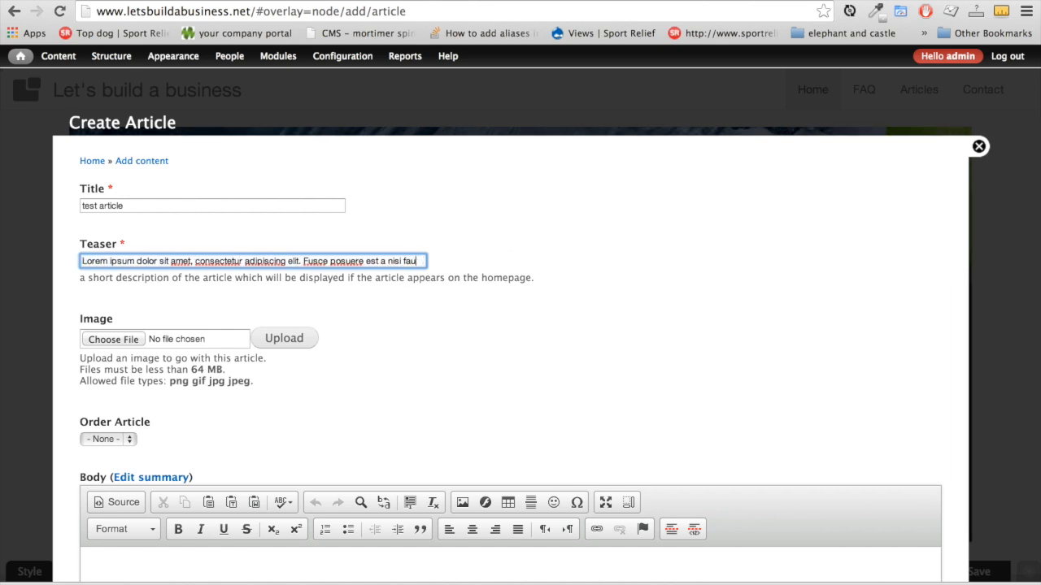
pyautogui.press('BackSpace')
pyautogui.press('BackSpace')
pyautogui.press('BackSpace')
pyautogui.press('BackSpace')
pyautogui.press('BackSpace')
pyautogui.press('BackSpace')
pyautogui.press('BackSpace')
pyautogui.press('BackSpace')
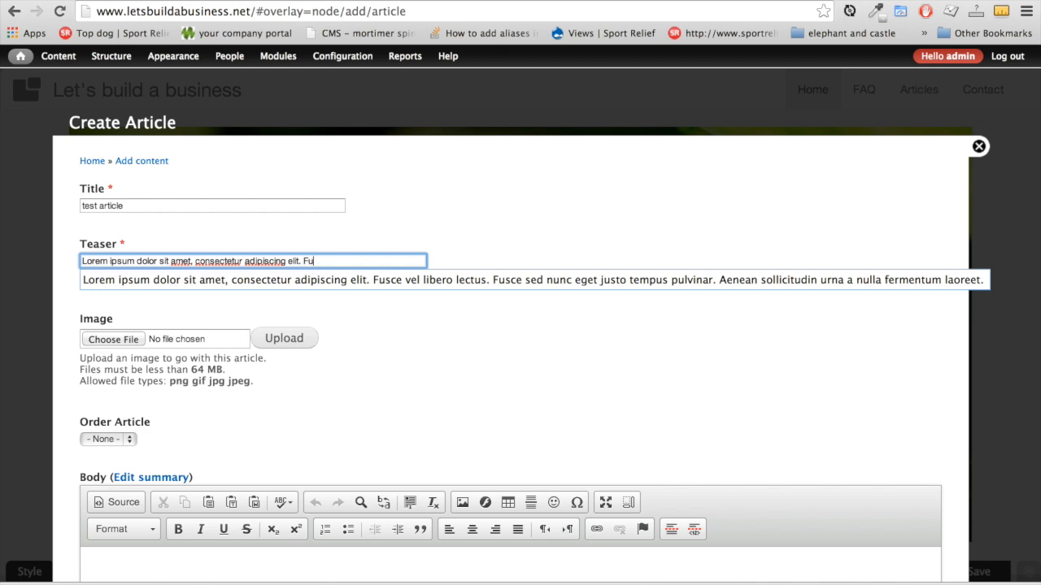
pyautogui.press('Tab')
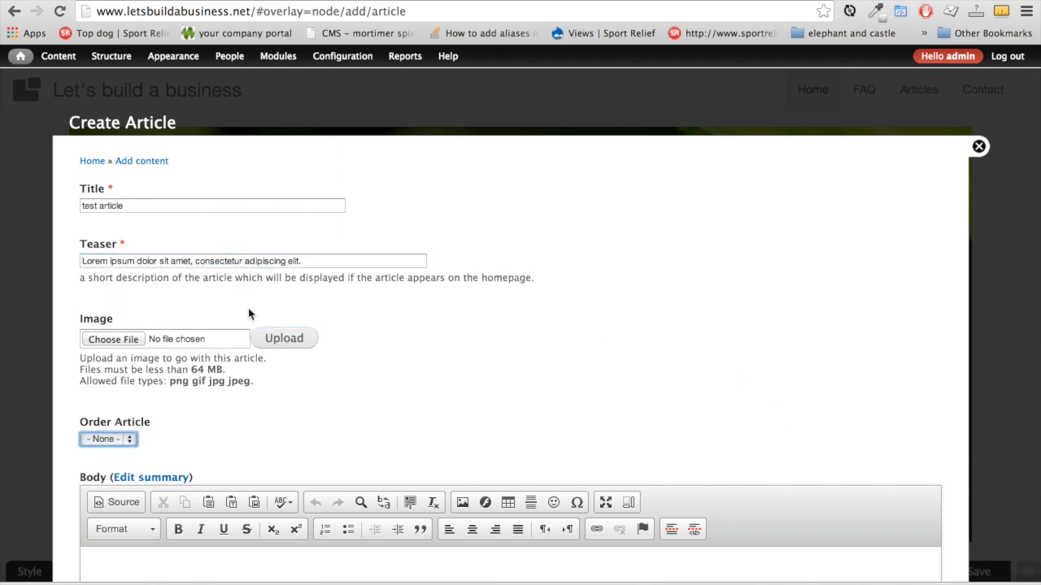
# Upload man-123341_640.jpg as the article image with alt text 'flower man'
pyautogui.click(118, 340)
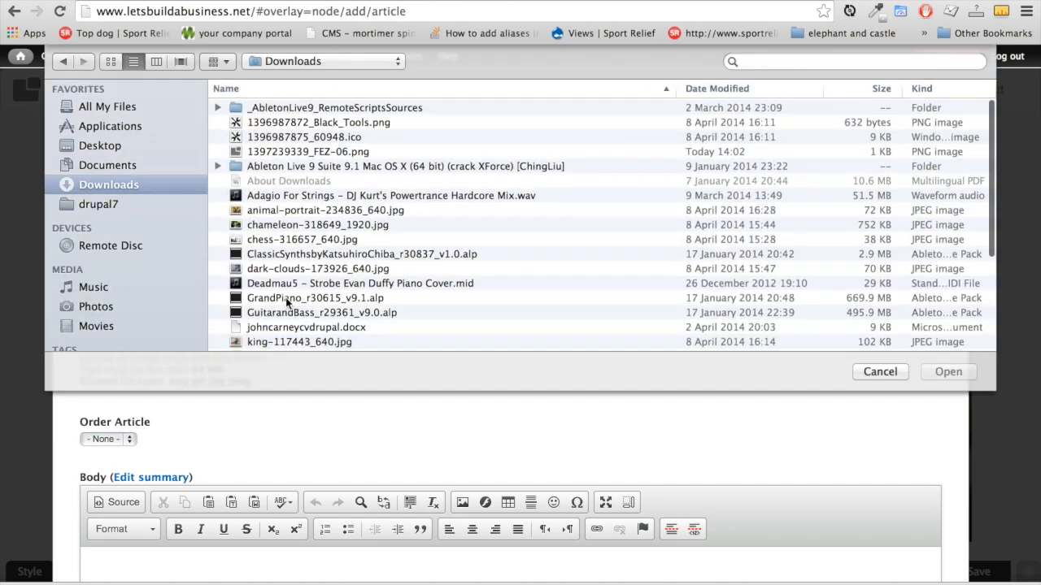
pyautogui.scroll(-3, 364, 312)
pyautogui.doubleClick(363, 307)
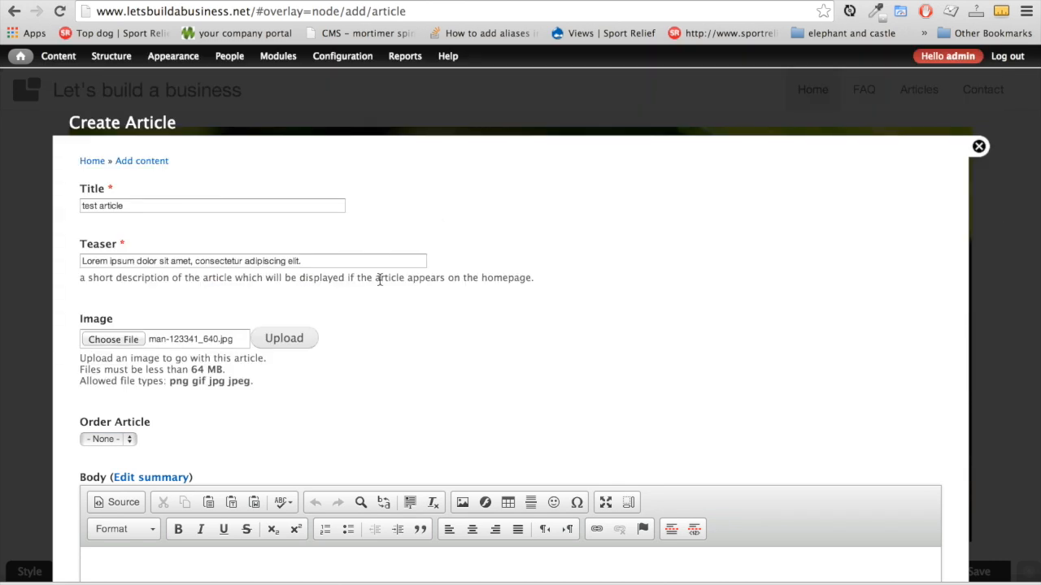
pyautogui.click(285, 337)
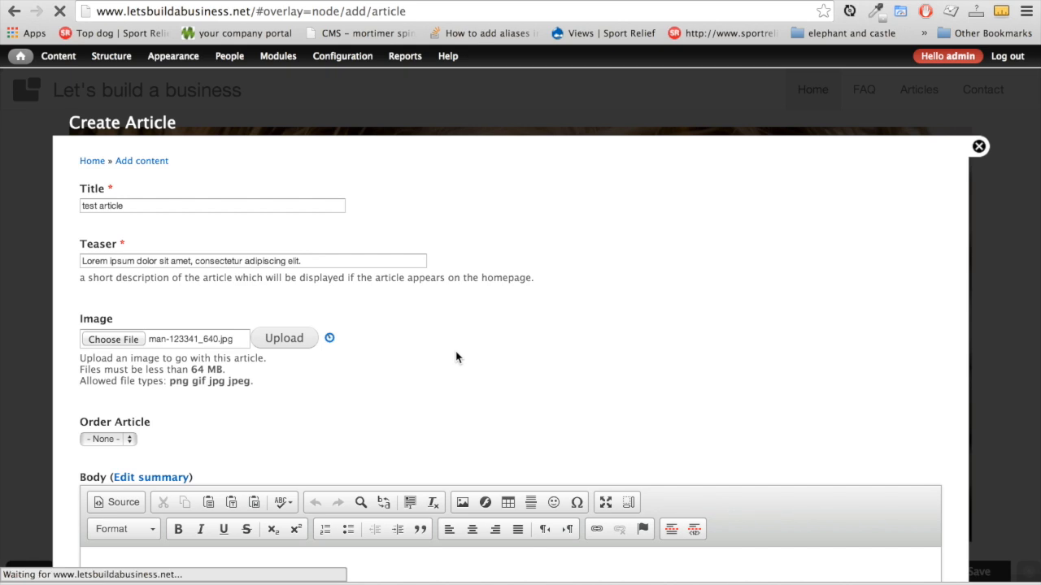
pyautogui.click(304, 377)
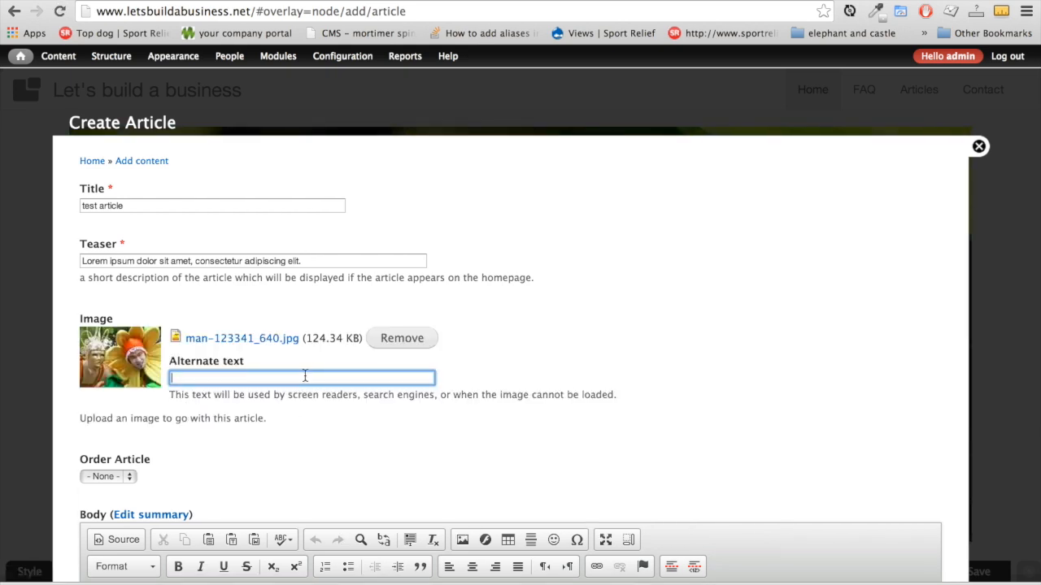
pyautogui.write('flower man')
pyautogui.scroll(-2, 146, 348)
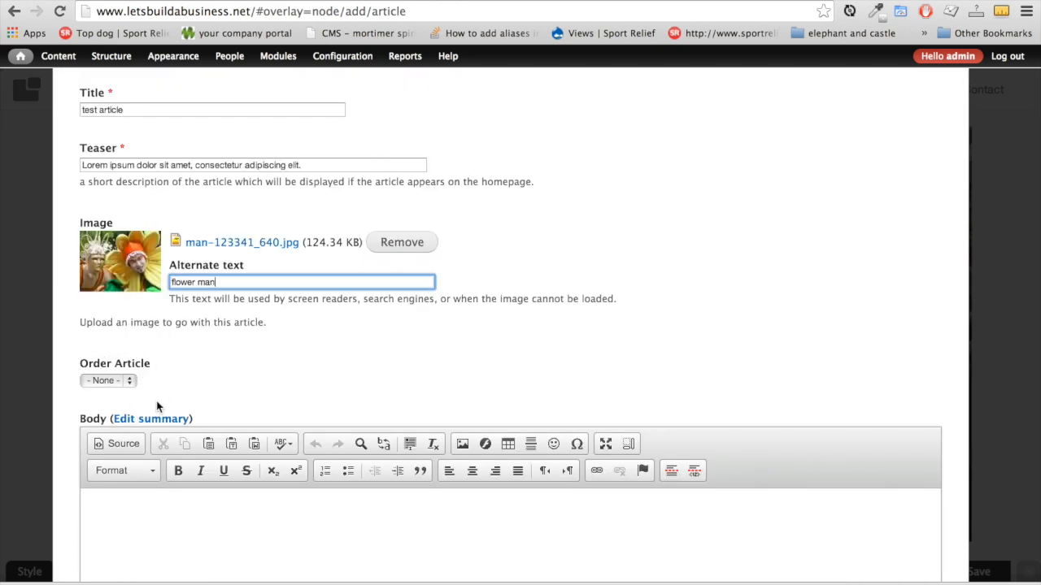
# Set the article order to 6 and save the test article
pyautogui.click(127, 380)
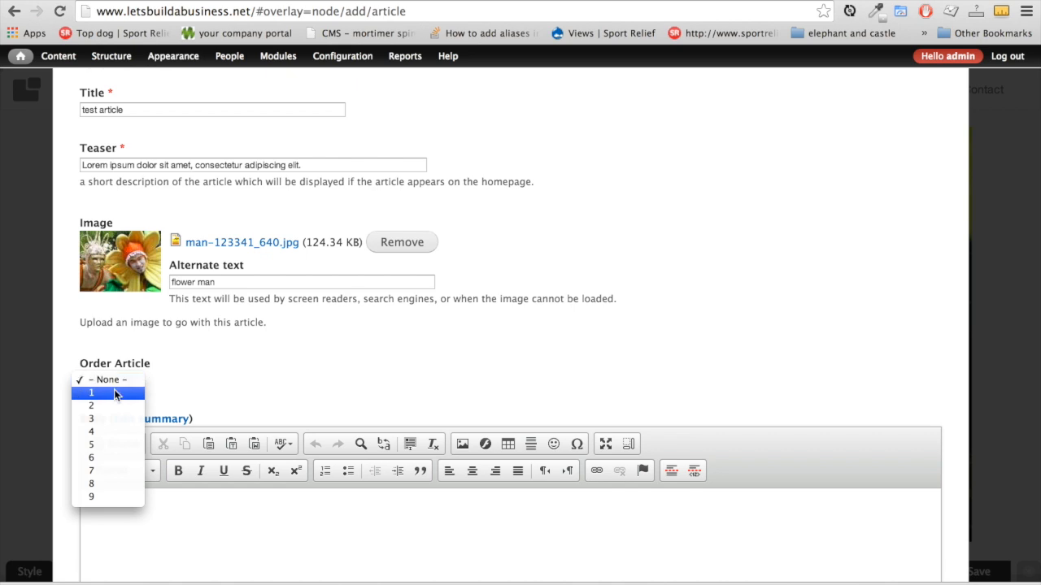
pyautogui.click(137, 396)
pyautogui.click(126, 376)
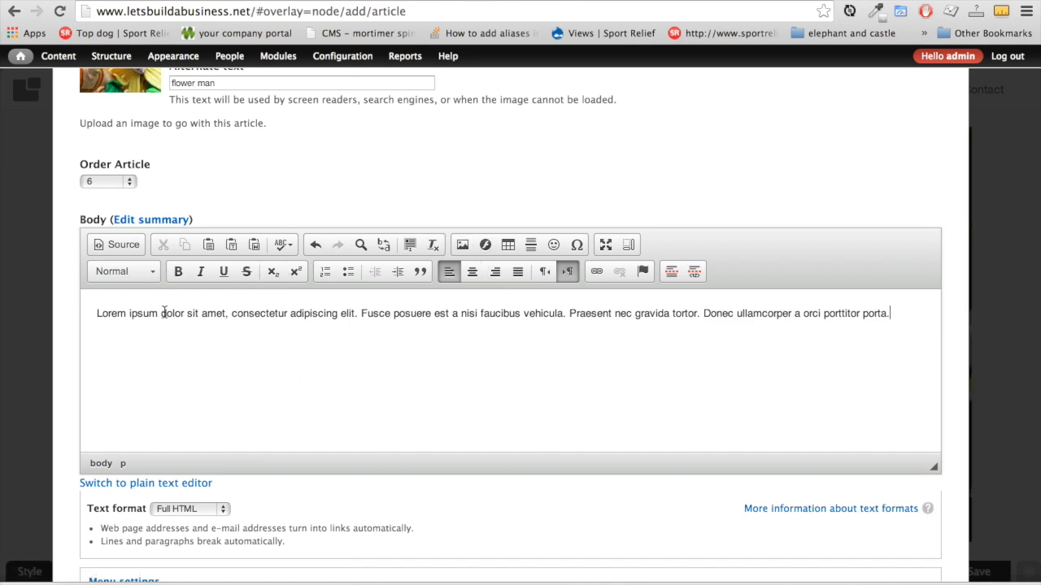
pyautogui.scroll(-5, 233, 259)
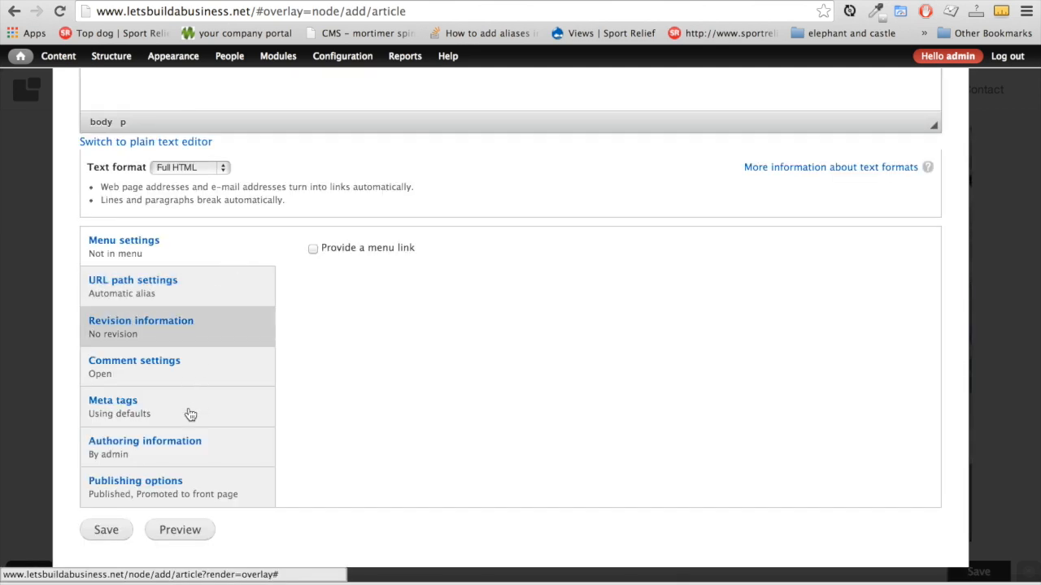
pyautogui.click(180, 494)
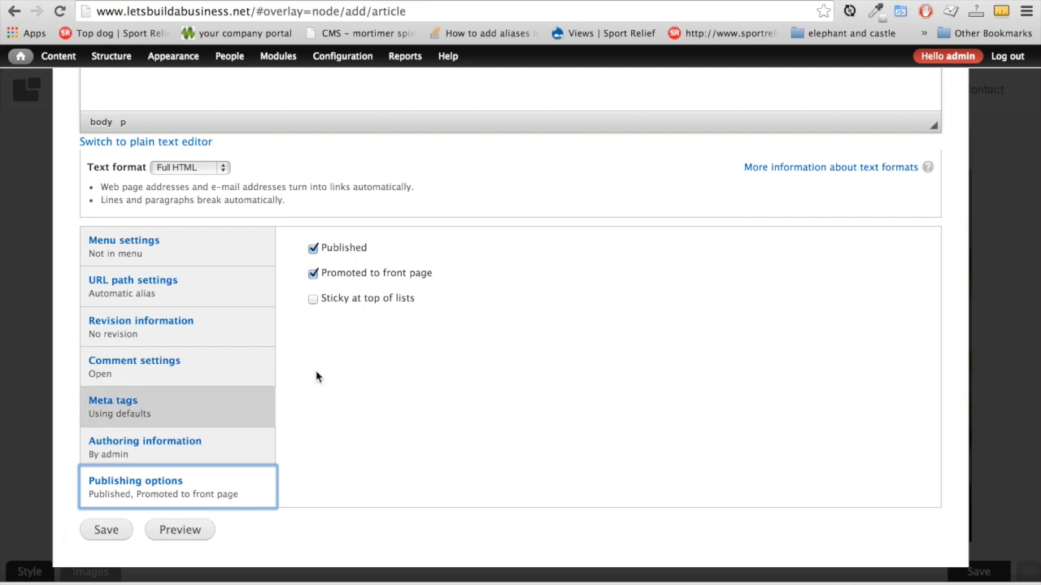
pyautogui.click(106, 530)
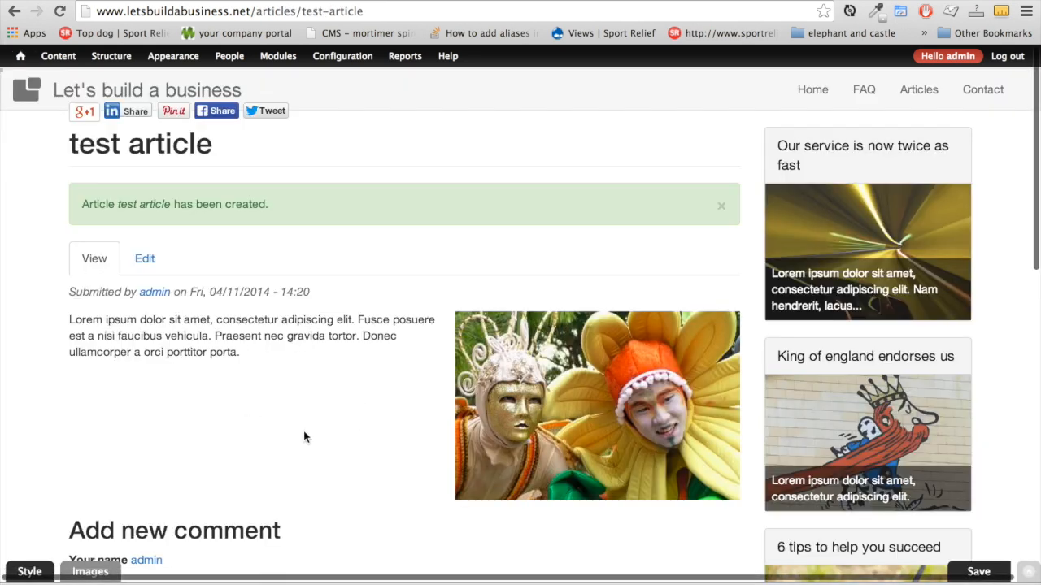
# Edit the test article from its homepage card, untick 'Promoted to front page', and save
pyautogui.scroll(-3, 374, 421)
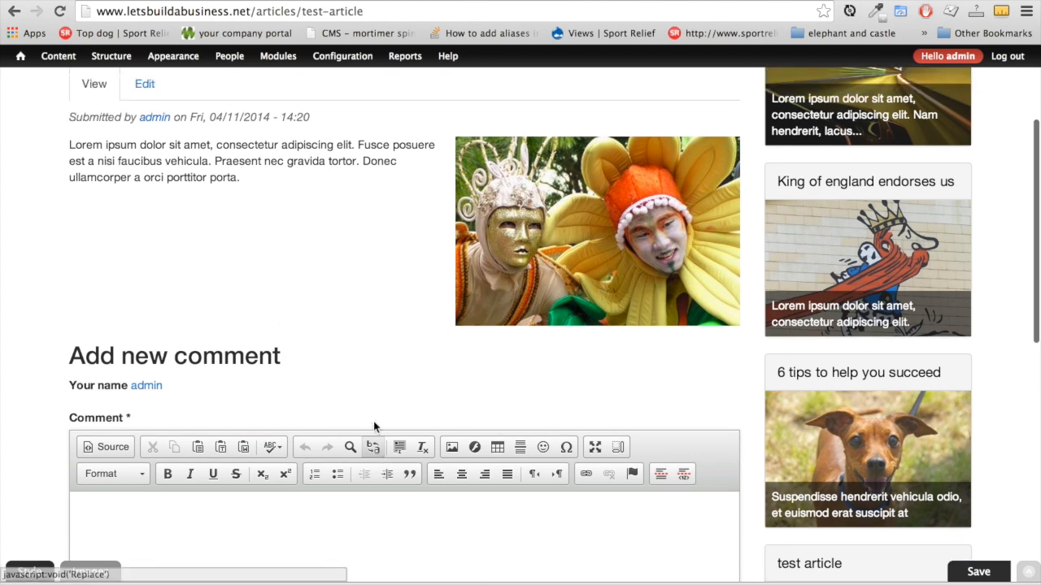
pyautogui.scroll(3, 374, 422)
pyautogui.click(30, 89)
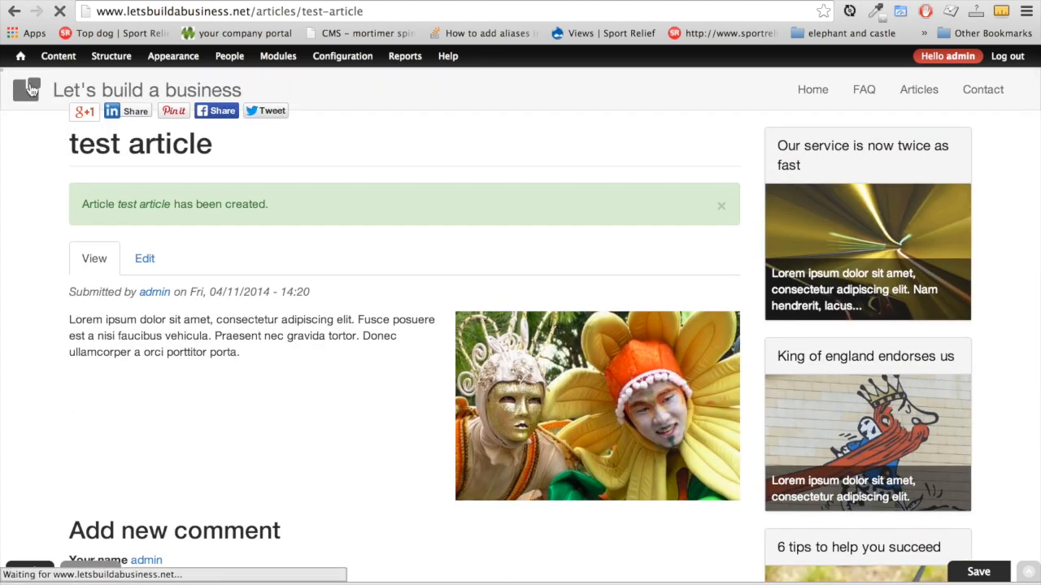
pyautogui.scroll(-8, 325, 350)
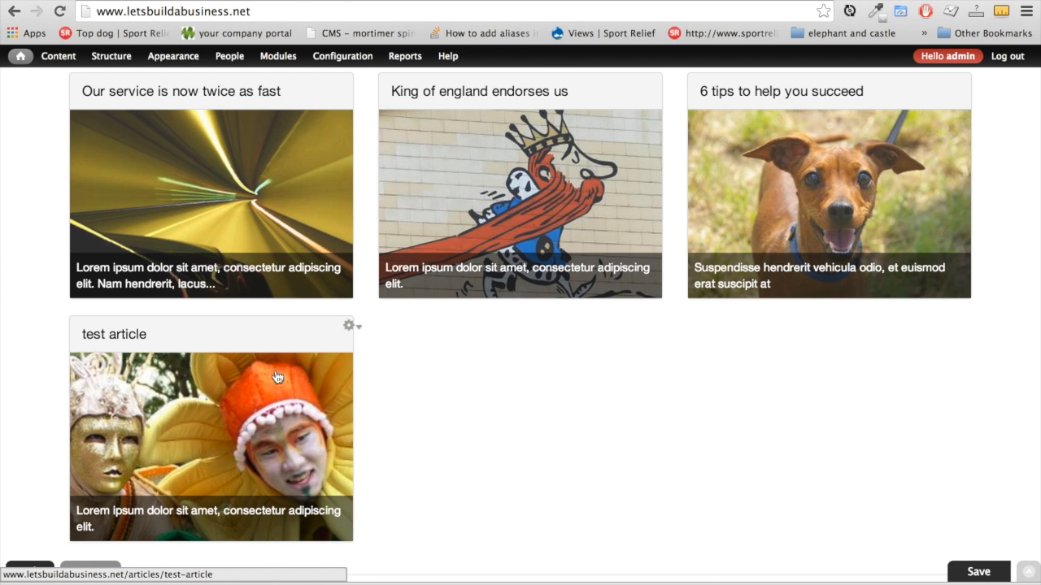
pyautogui.click(349, 326)
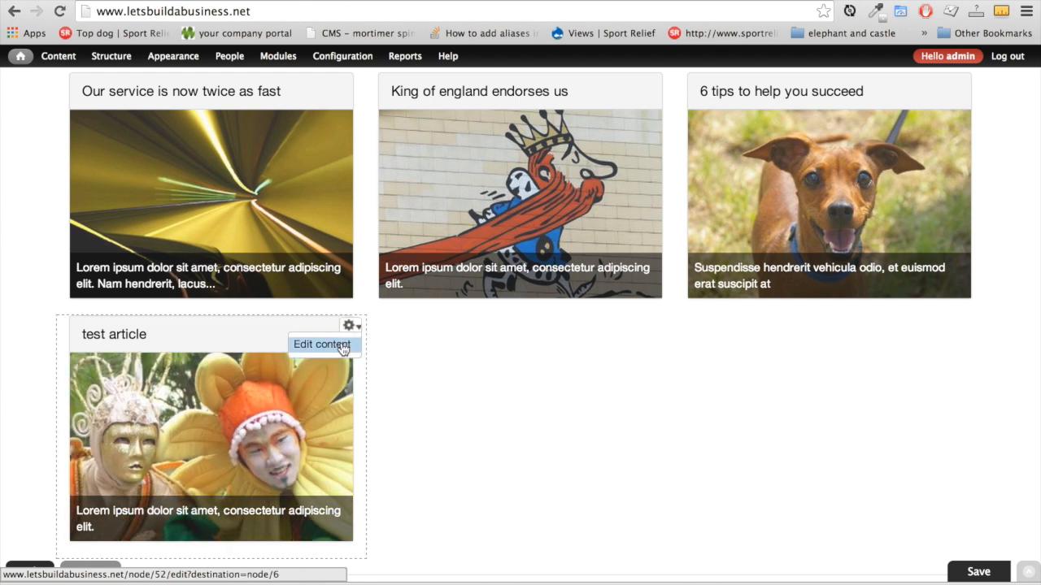
pyautogui.click(351, 327)
pyautogui.click(330, 343)
pyautogui.scroll(-10, 307, 457)
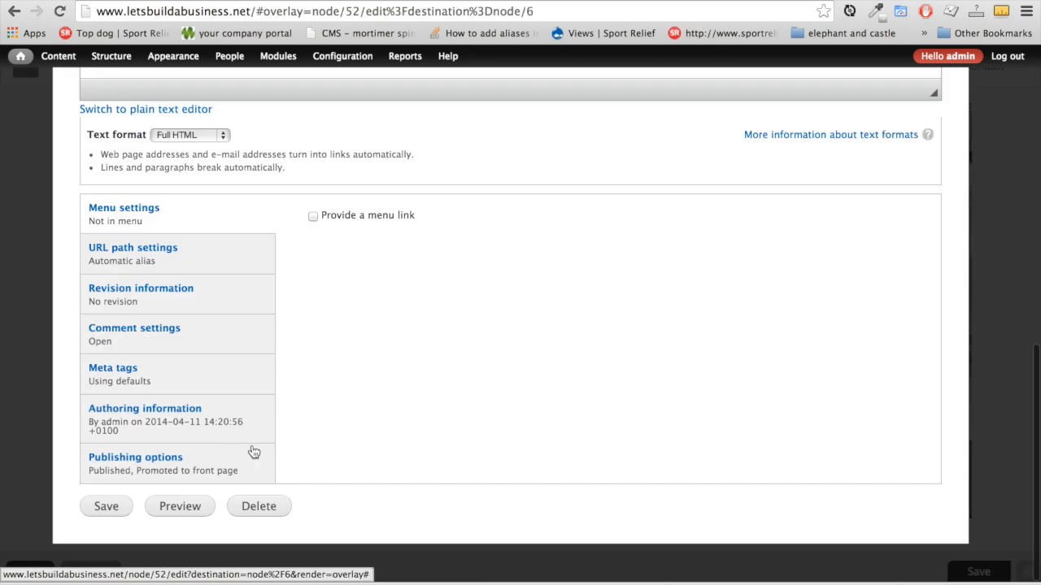
pyautogui.click(165, 460)
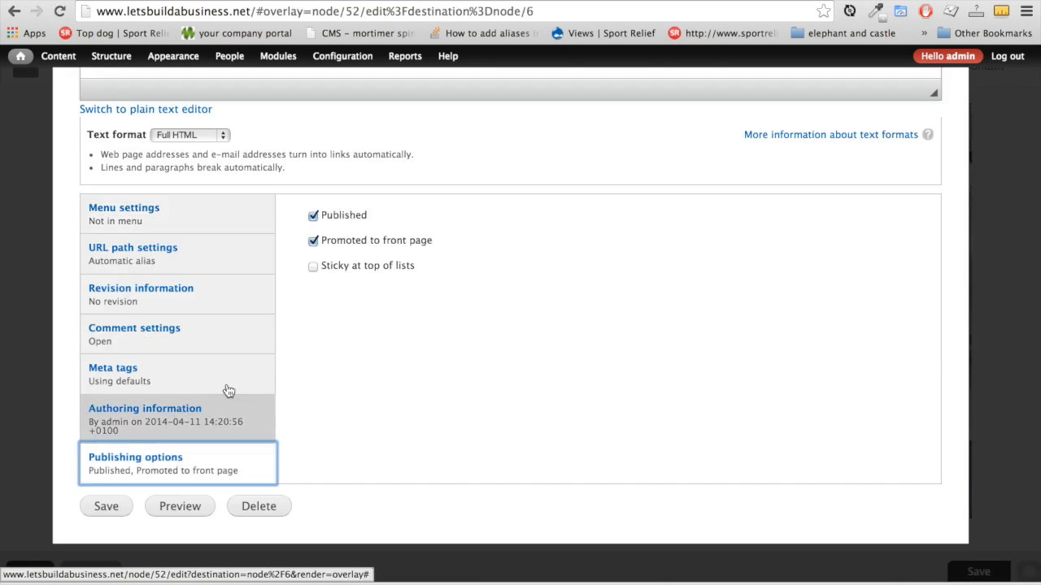
pyautogui.click(313, 247)
pyautogui.click(106, 505)
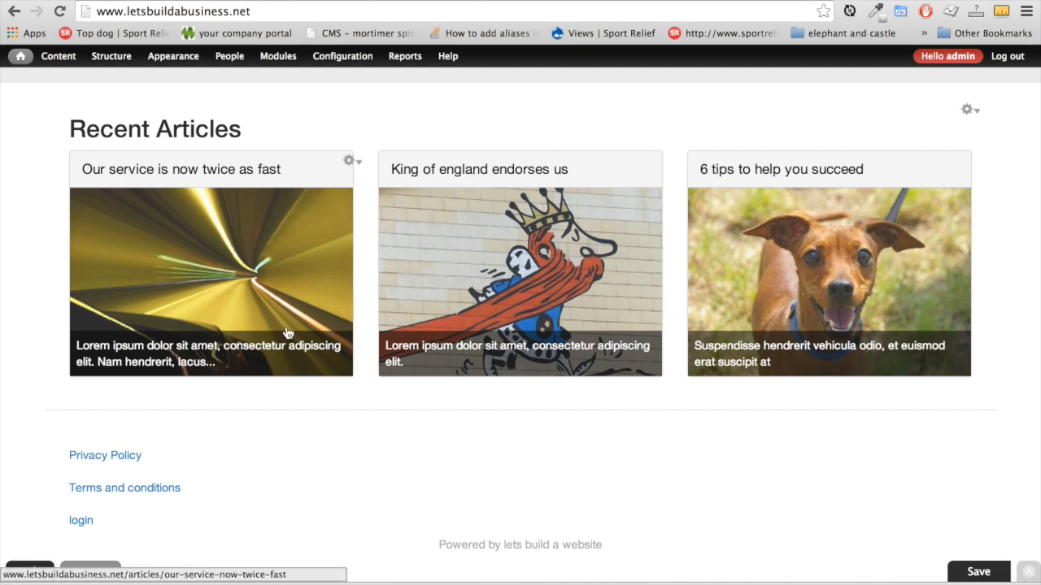
# Open the test article for editing from the Articles listing page
pyautogui.scroll(15, 454, 490)
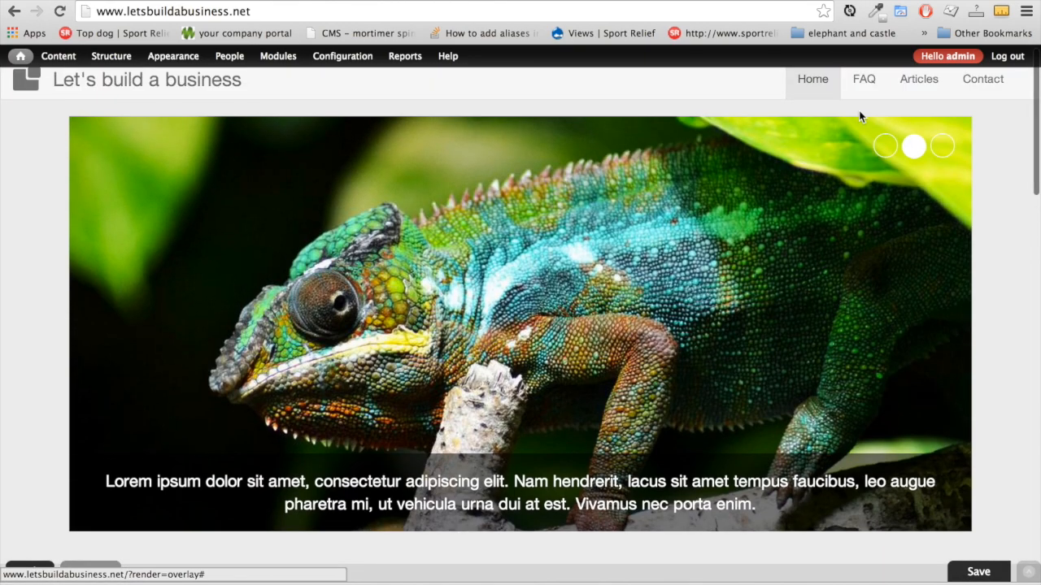
pyautogui.click(919, 86)
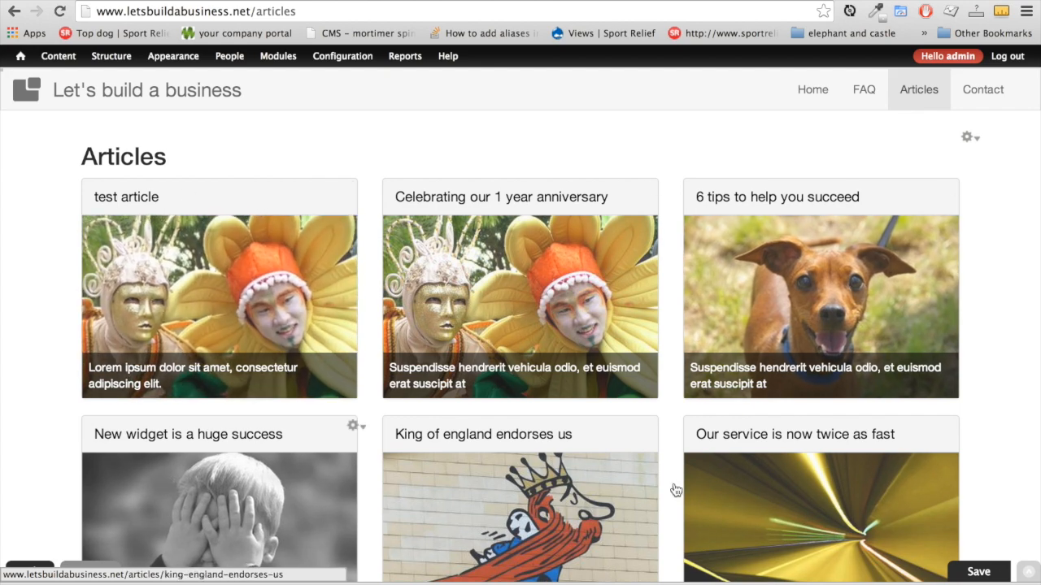
pyautogui.scroll(-5, 785, 488)
pyautogui.scroll(5, 536, 410)
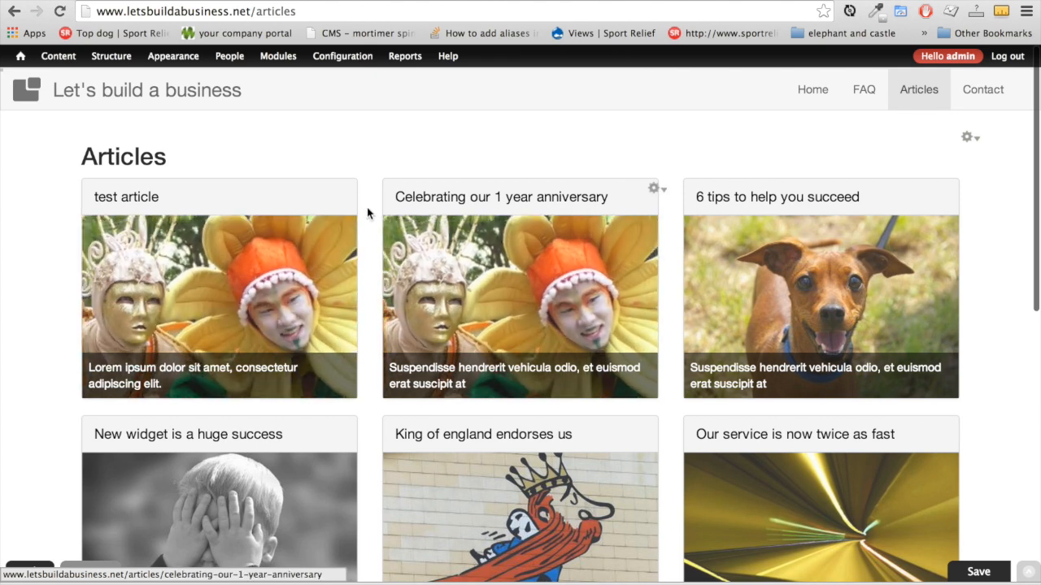
pyautogui.click(332, 207)
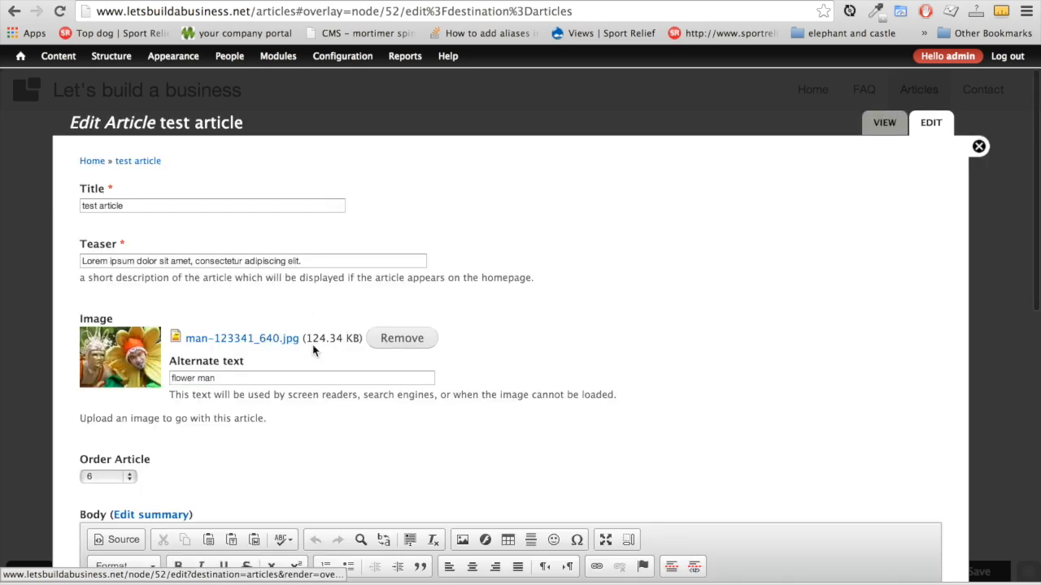
# Untick Published in the article's publishing options and save it
pyautogui.scroll(-10, 314, 350)
pyautogui.click(128, 488)
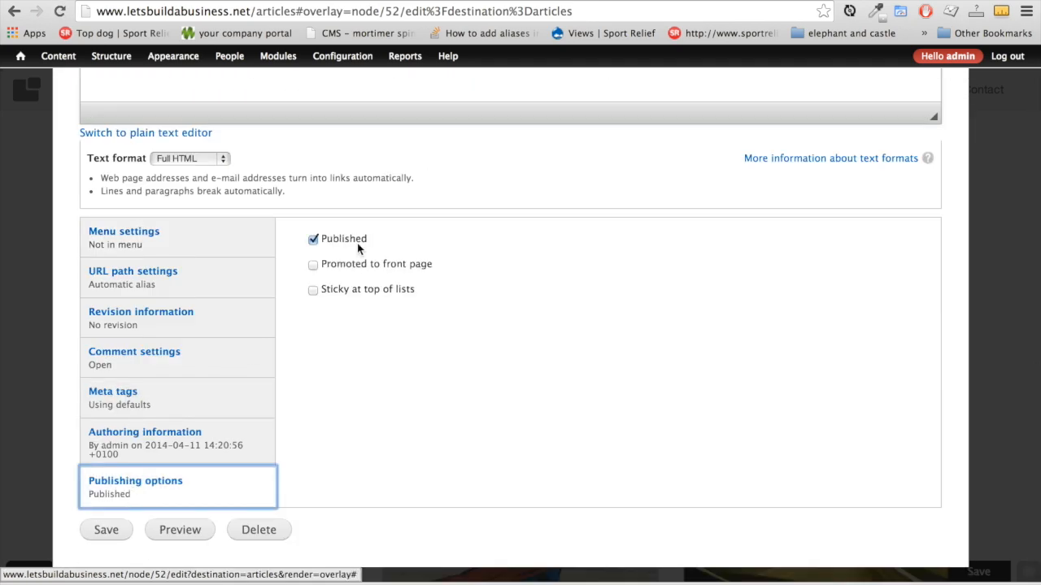
pyautogui.click(314, 240)
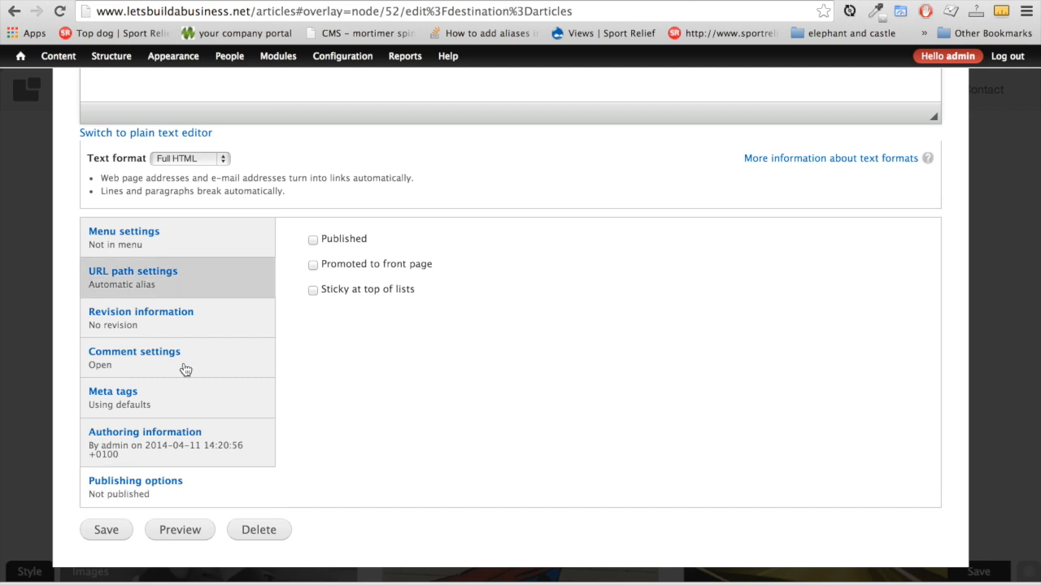
pyautogui.click(106, 532)
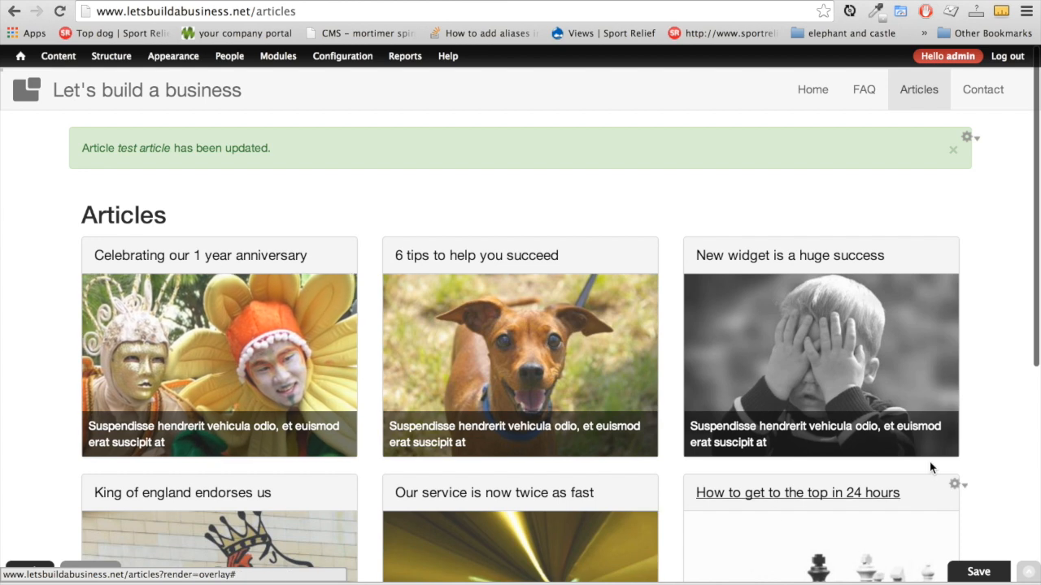
pyautogui.scroll(-2, 978, 346)
pyautogui.scroll(-1, 976, 347)
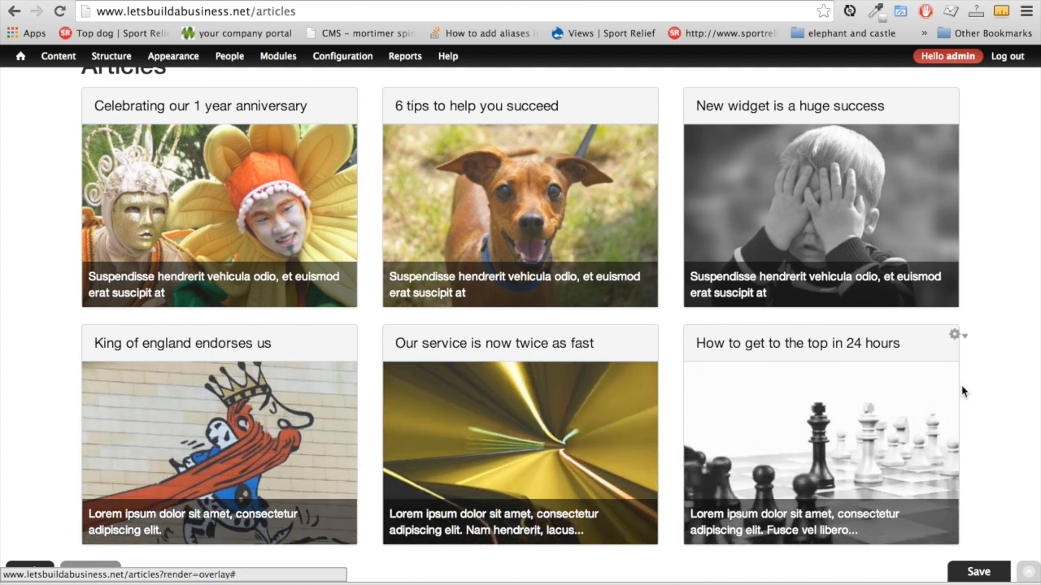
pyautogui.scroll(3, 926, 404)
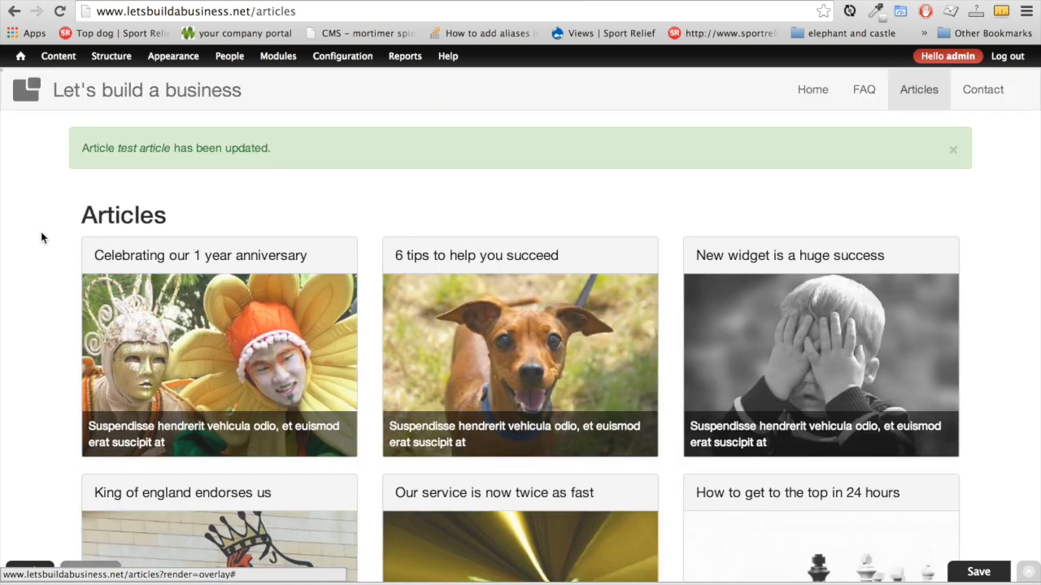
pyautogui.moveTo(63, 65)
pyautogui.moveTo(135, 79)
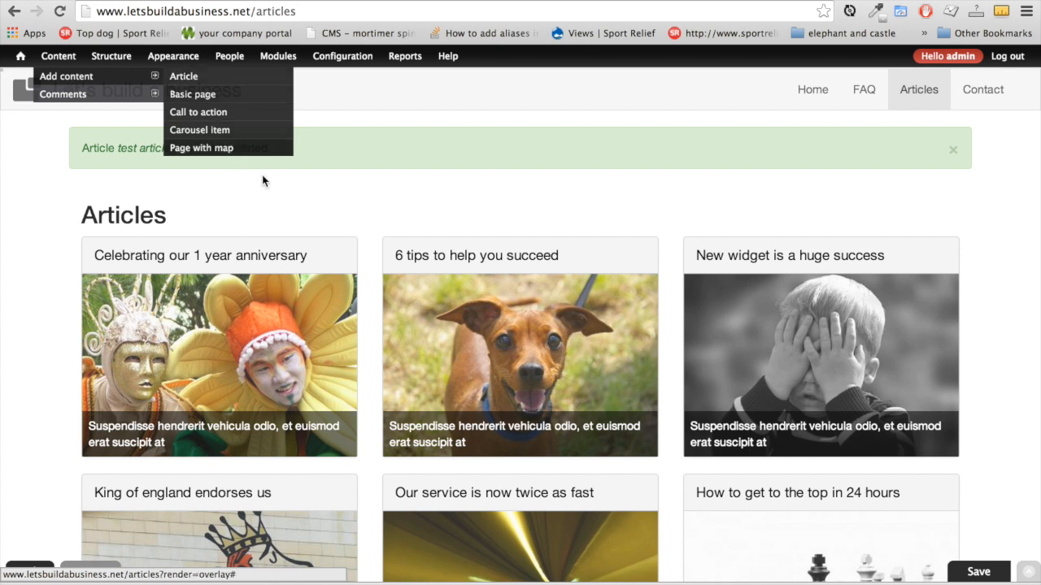
# Visit the FAQ, Privacy Policy and Terms and conditions pages, then start a new Basic page
pyautogui.click(865, 94)
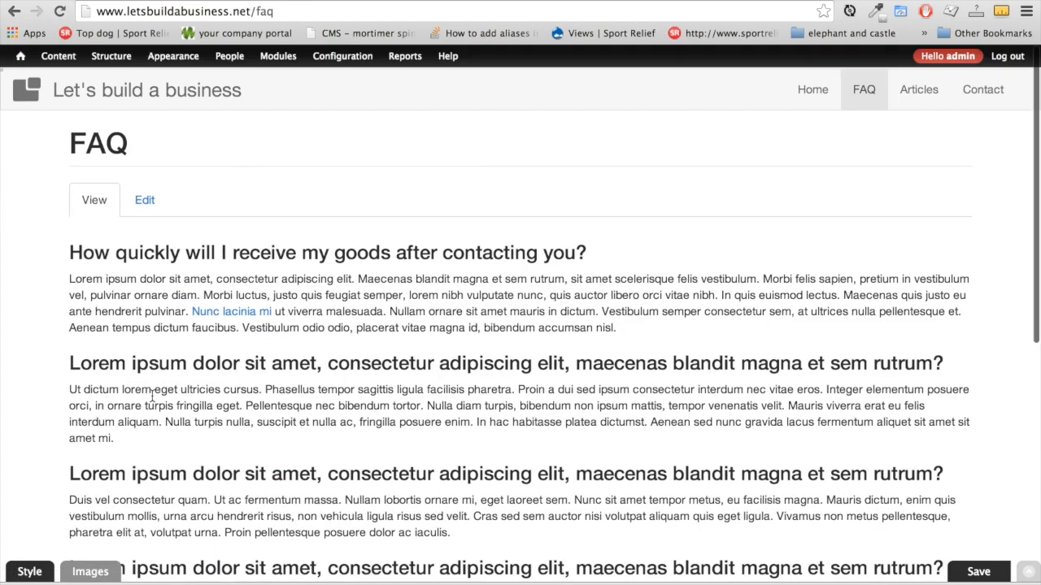
pyautogui.scroll(-5, 388, 268)
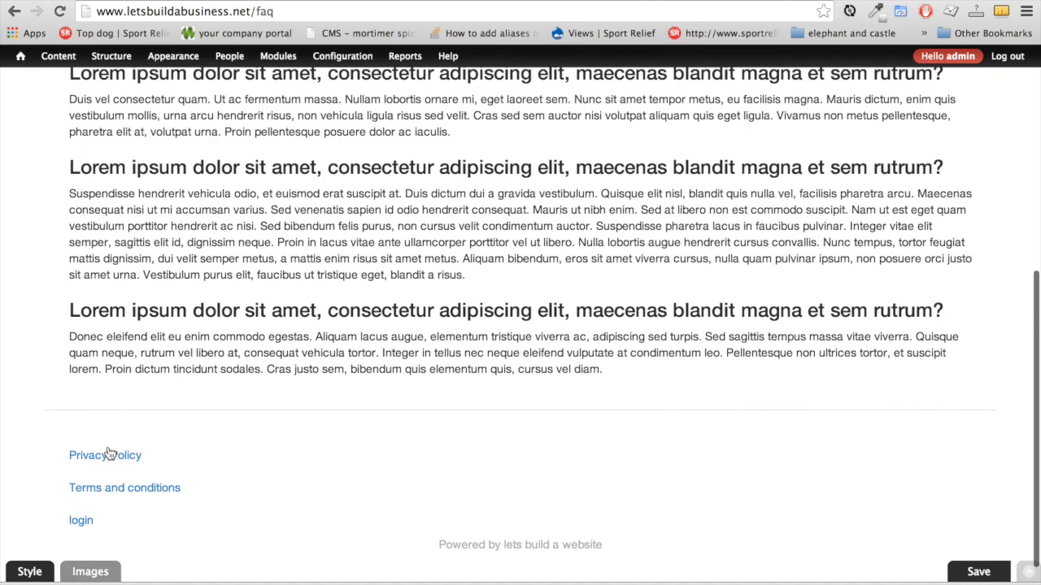
pyautogui.click(108, 455)
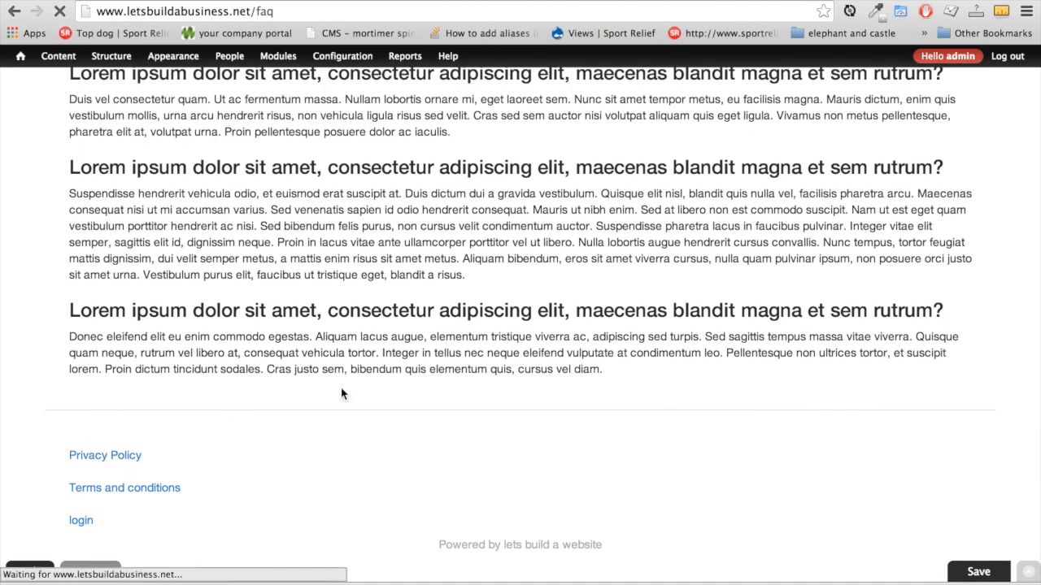
pyautogui.scroll(-10, 388, 436)
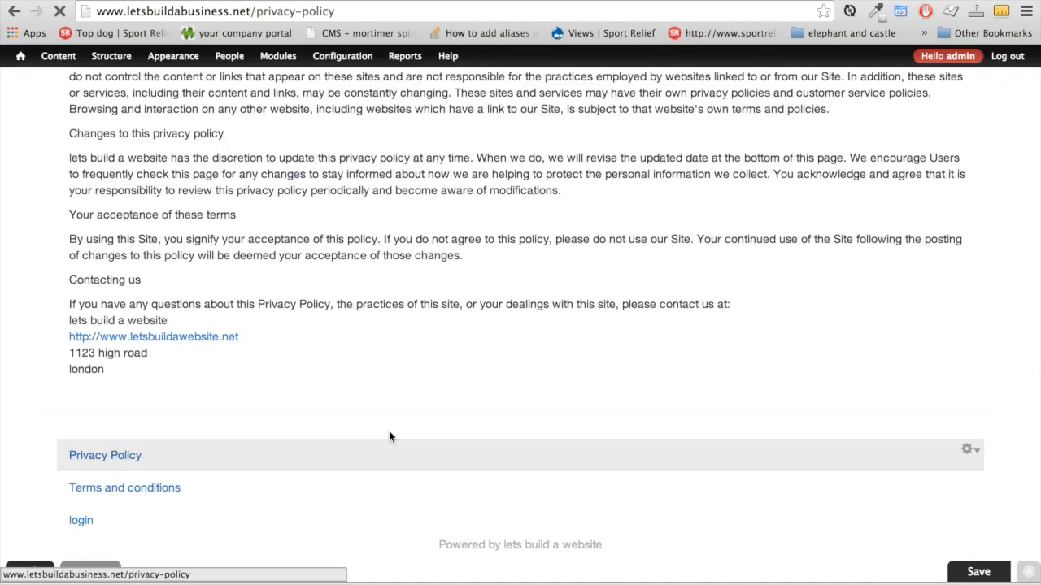
pyautogui.click(124, 488)
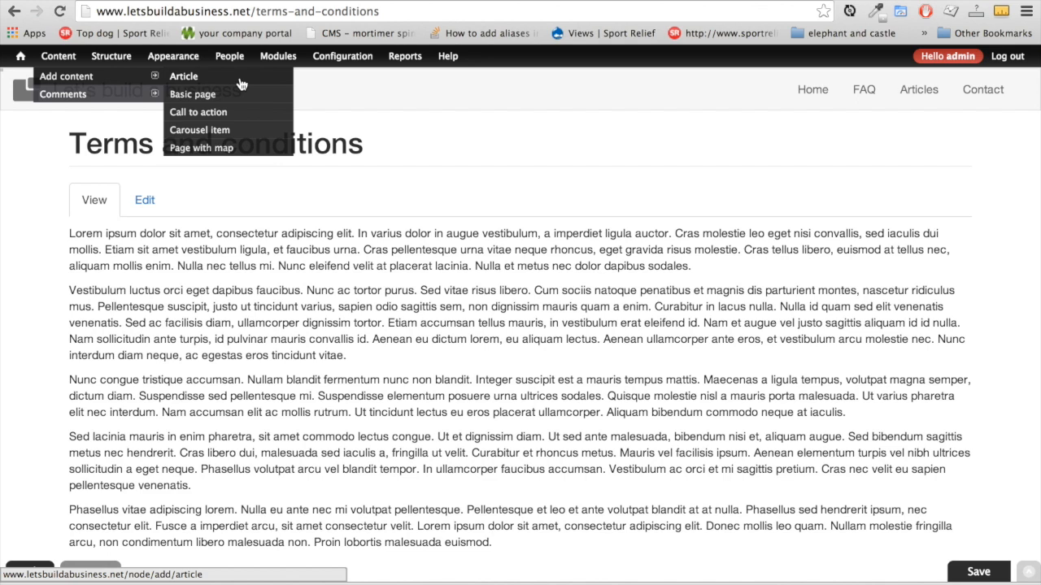
pyautogui.click(239, 102)
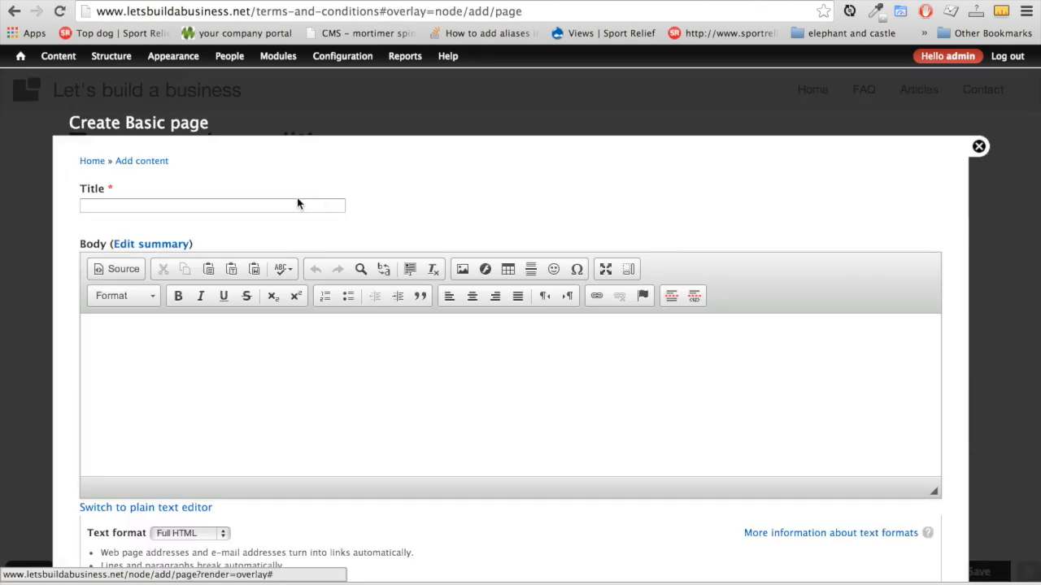
# Title the page 'this is a basic page', paste Lorem ipsum into the body, and open image settings
pyautogui.click(296, 204)
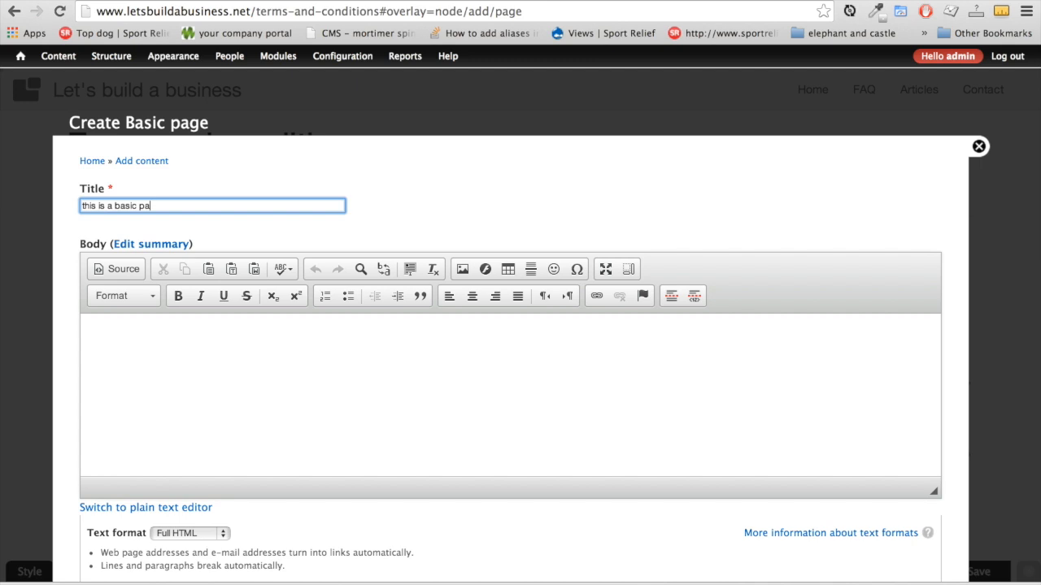
pyautogui.write('this is a basic page')
pyautogui.press('Tab')
pyautogui.press('Tab')
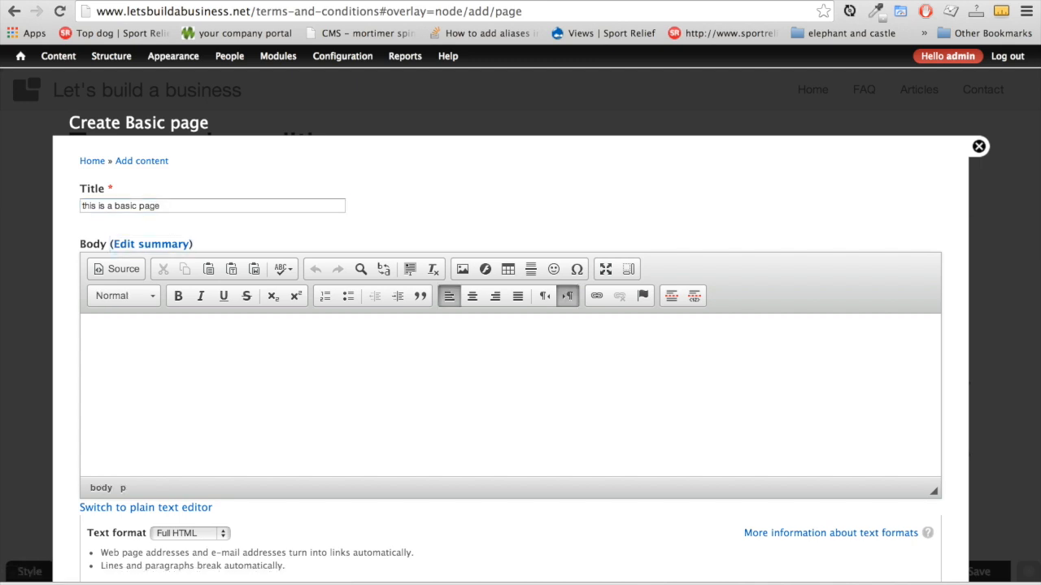
pyautogui.press('super+v')
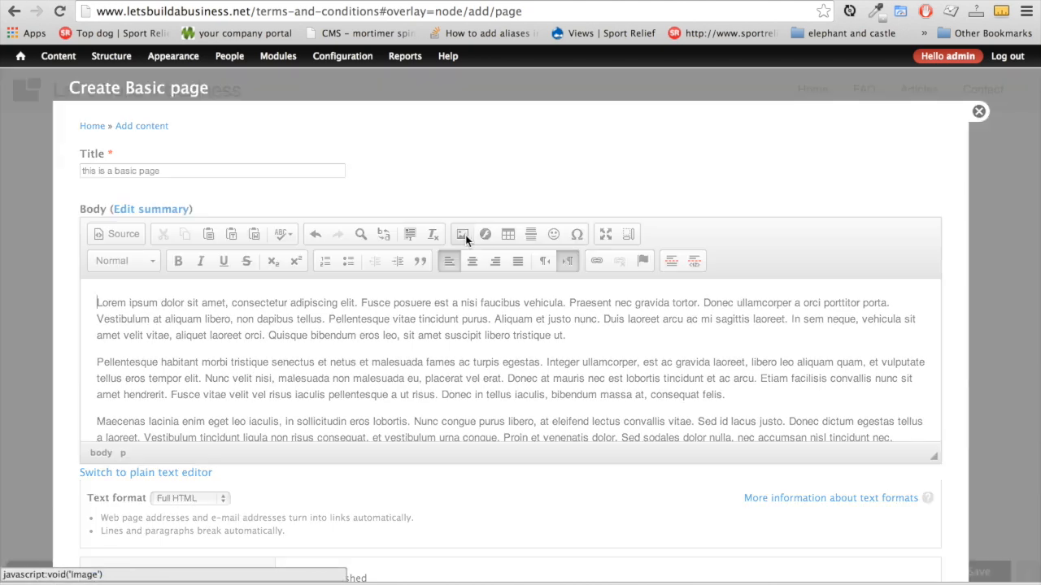
pyautogui.click(463, 235)
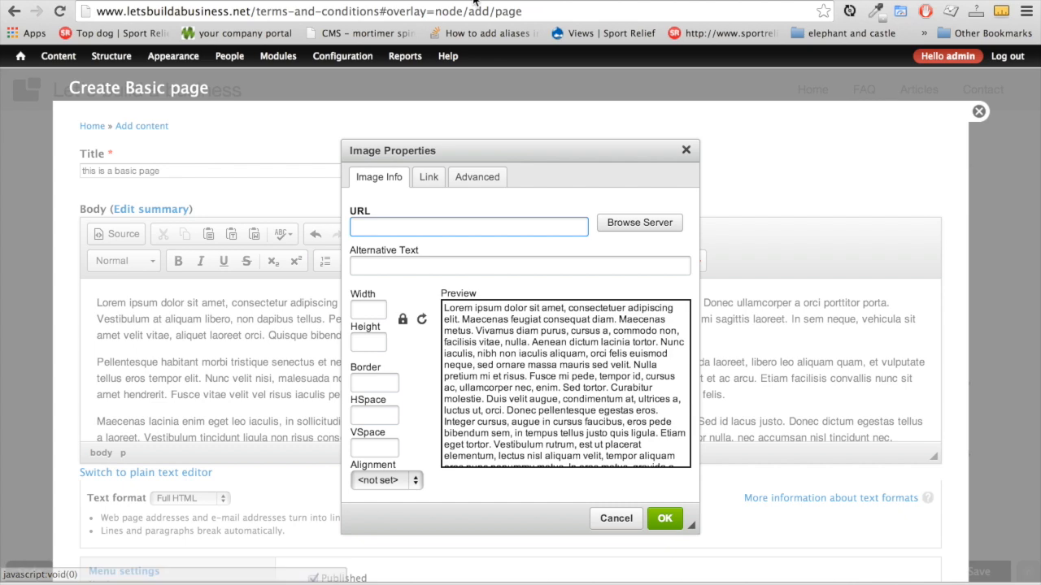
# Look over the Pixabay terrier photo page and a sponsored Shutterstock terrier image
pyautogui.click(326, 0)
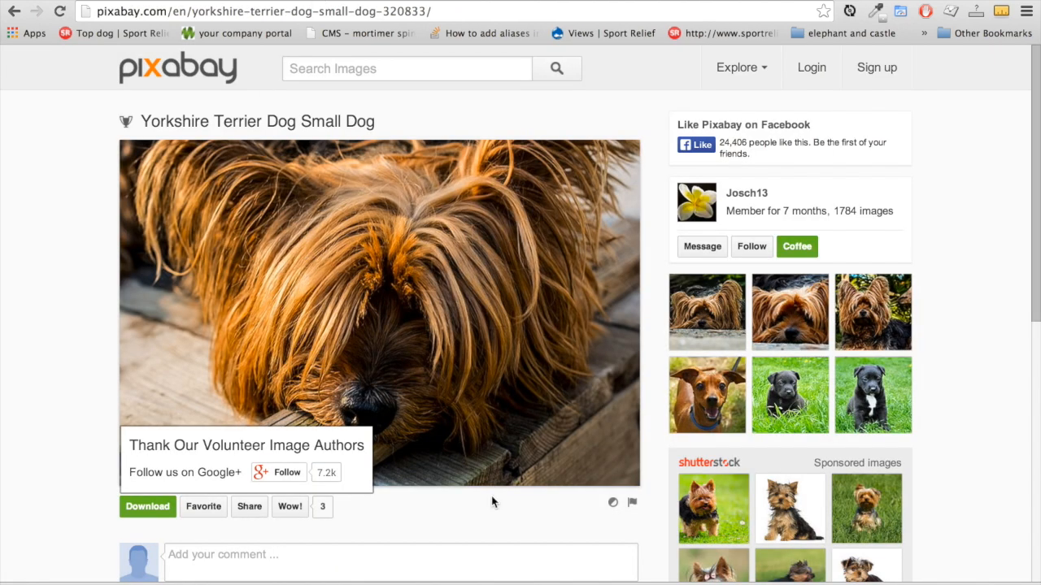
pyautogui.scroll(-6, 491, 503)
pyautogui.scroll(1, 474, 251)
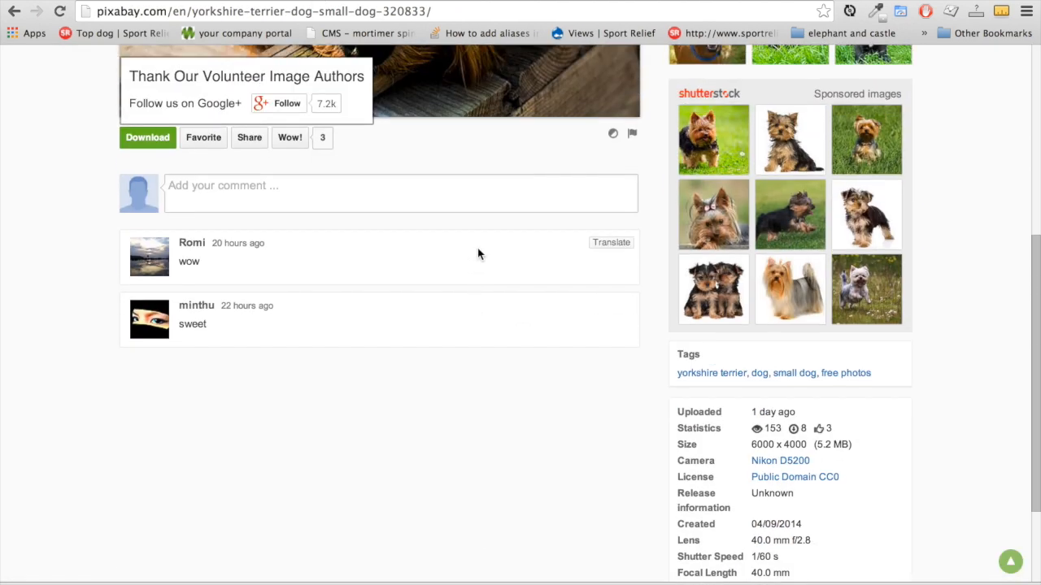
pyautogui.scroll(1, 987, 280)
pyautogui.click(867, 349)
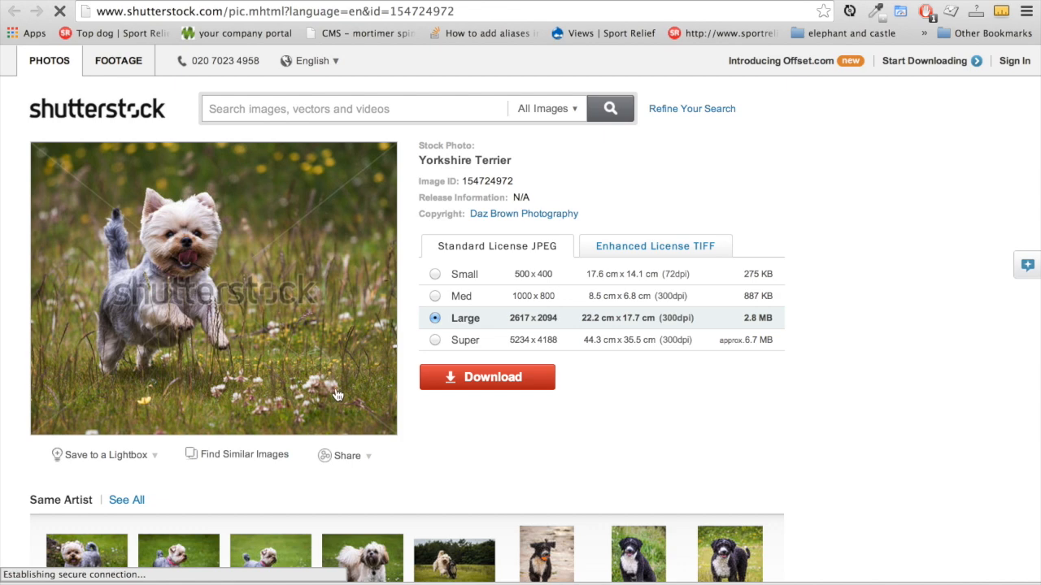
pyautogui.click(487, 2)
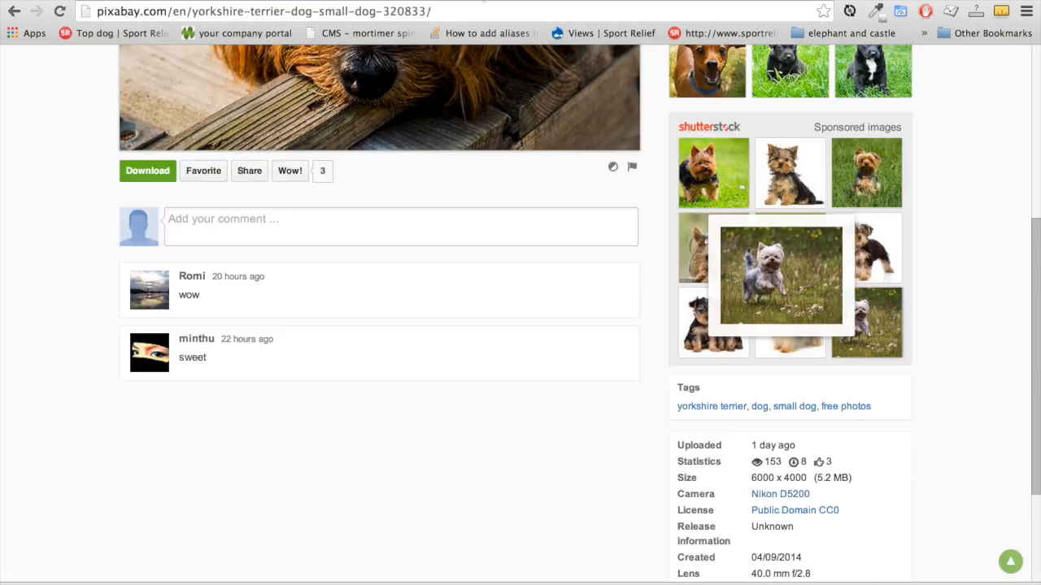
pyautogui.scroll(5, 191, 68)
pyautogui.scroll(-3, 951, 419)
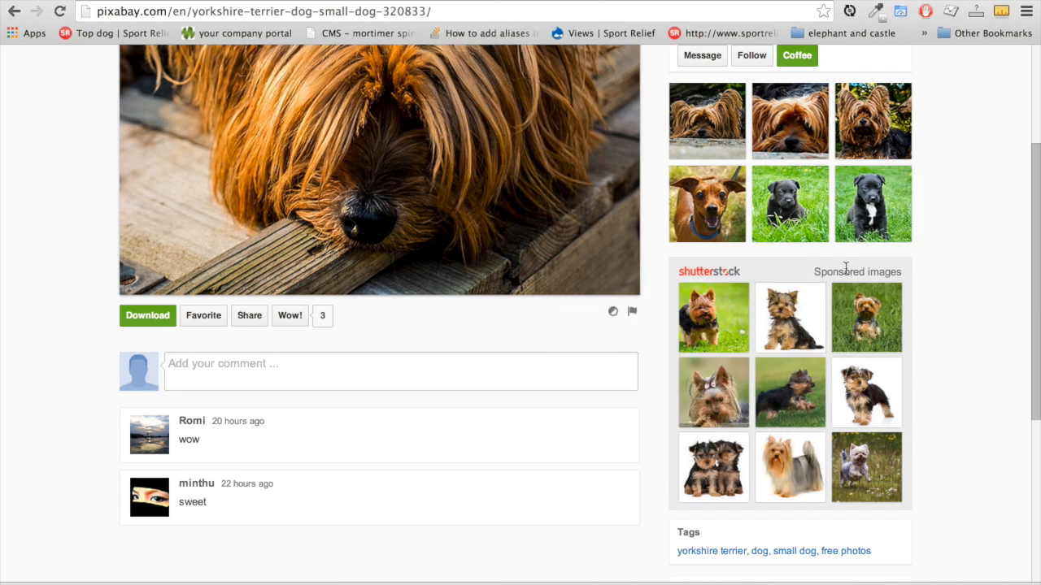
pyautogui.scroll(3, 972, 365)
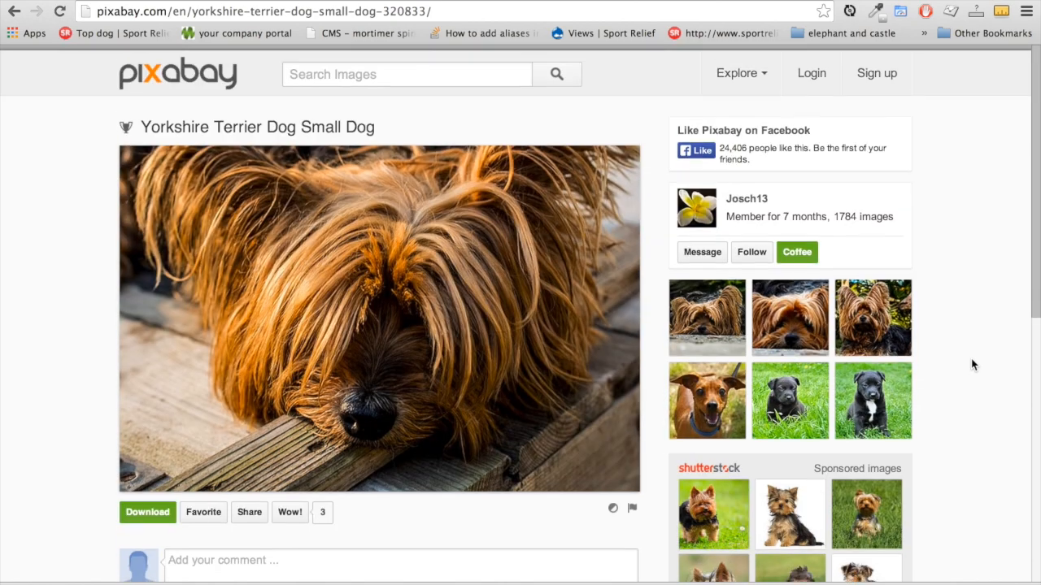
# Download the 640 x 426 JPG of the parrot photo from the Editor's Choice gallery
pyautogui.click(181, 73)
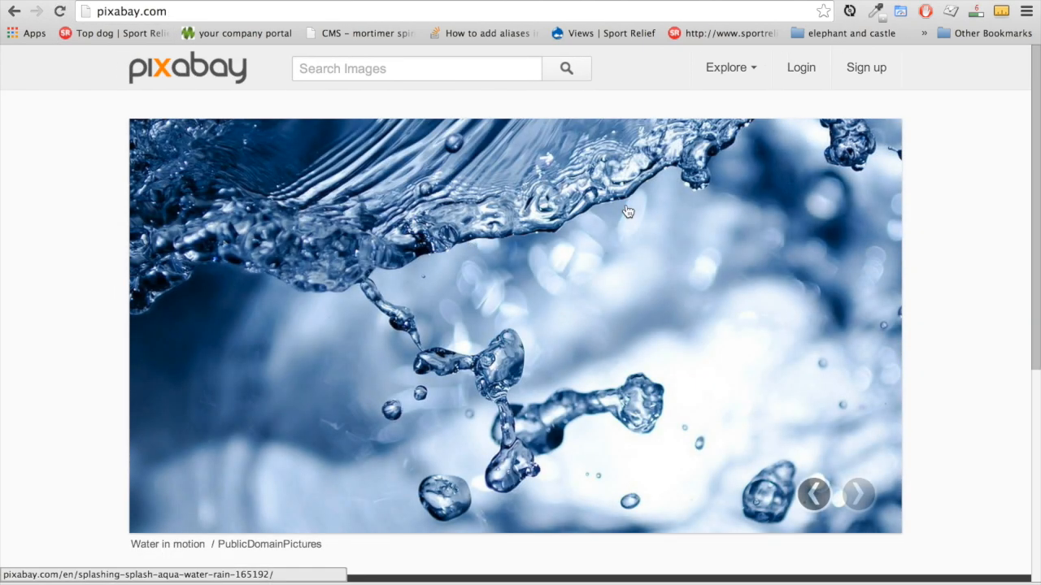
pyautogui.moveTo(753, 75)
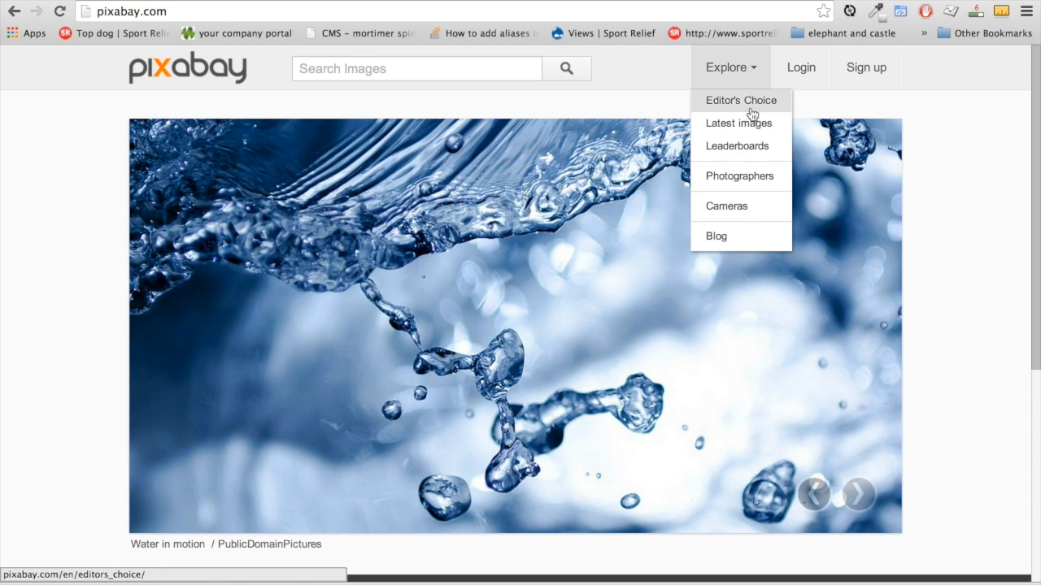
pyautogui.click(750, 110)
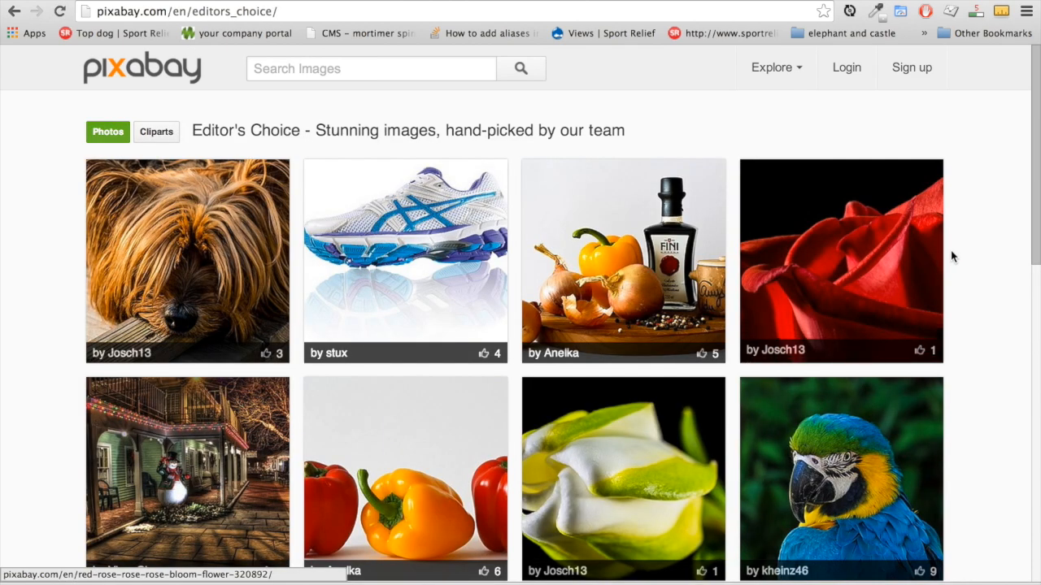
pyautogui.scroll(-1, 951, 254)
pyautogui.scroll(-3, 951, 257)
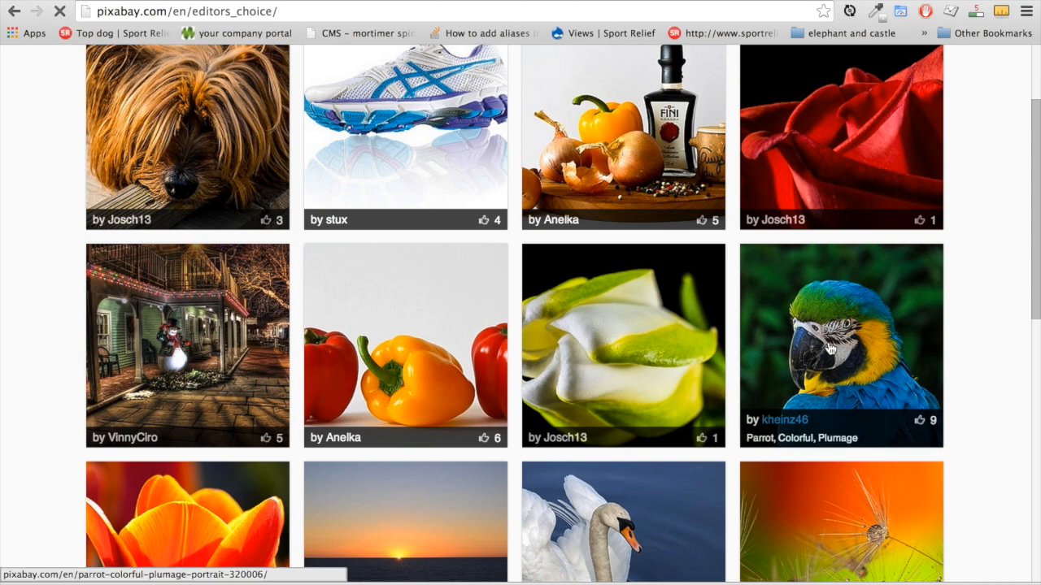
pyautogui.click(830, 348)
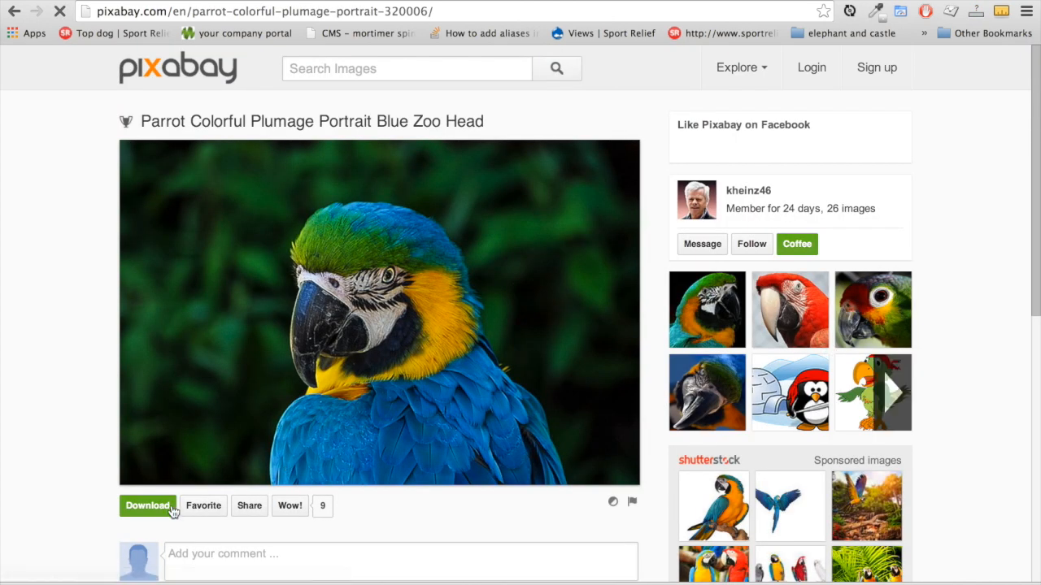
pyautogui.click(161, 514)
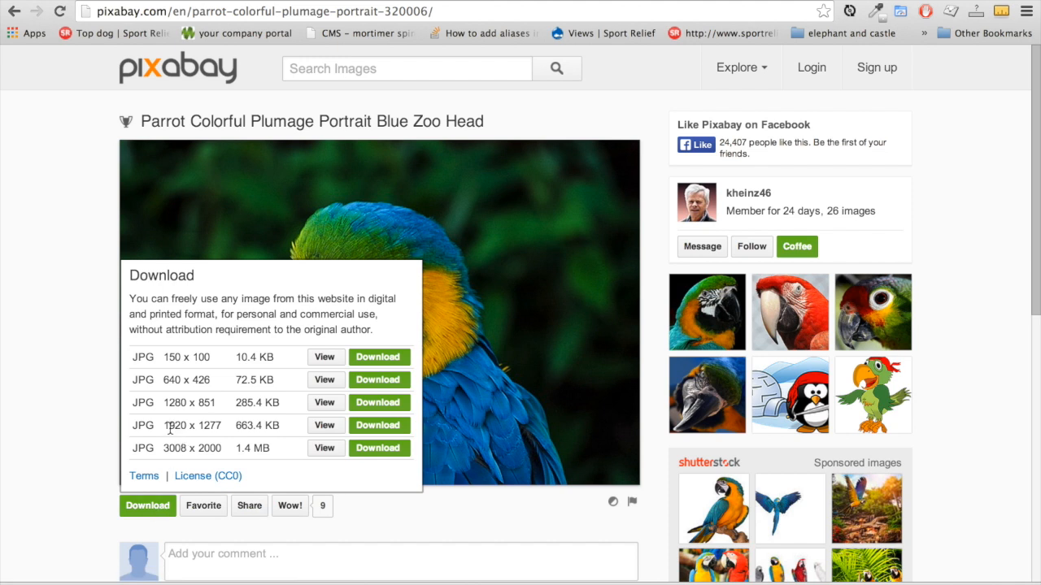
pyautogui.click(378, 380)
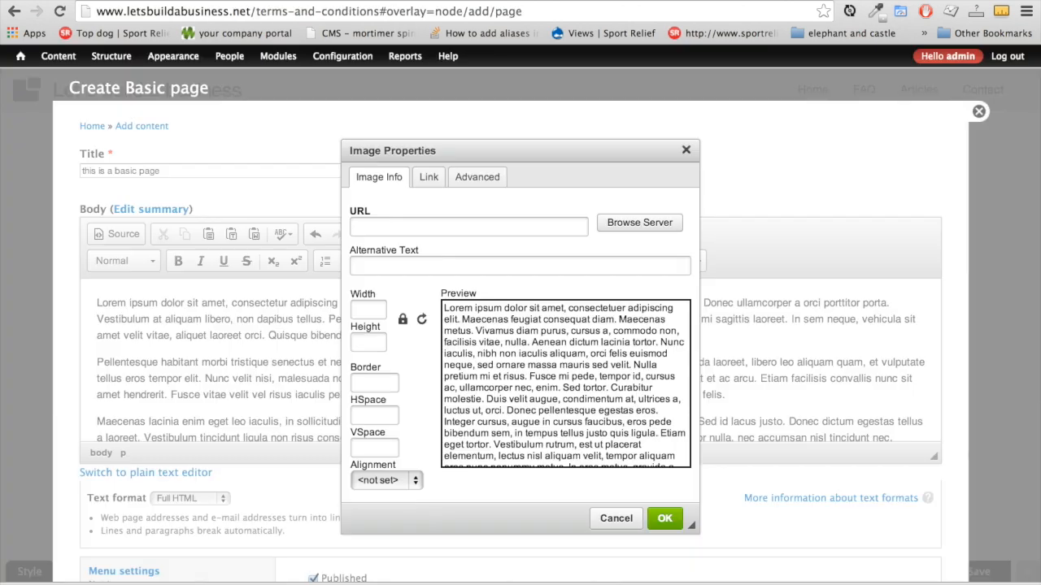
# Upload parrot-320006_640.jpg to the server and insert its medium thumbnail into the page
pyautogui.click(650, 224)
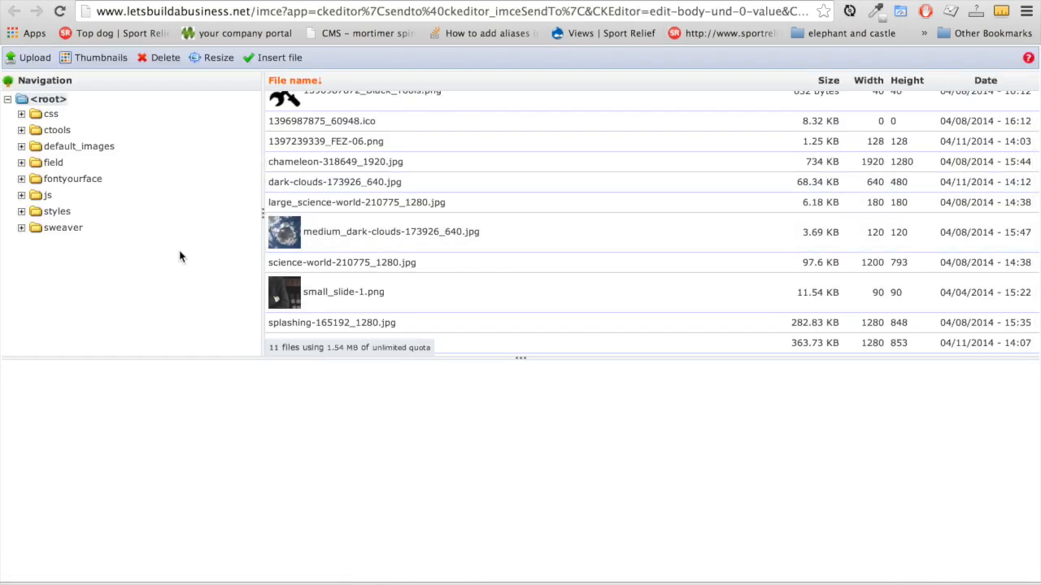
pyautogui.click(32, 58)
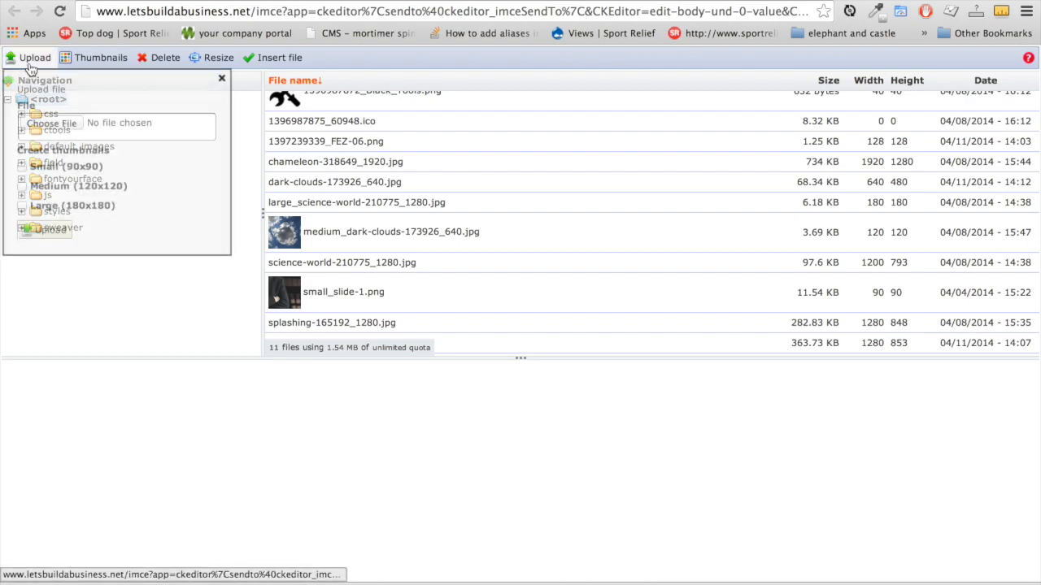
pyautogui.click(41, 123)
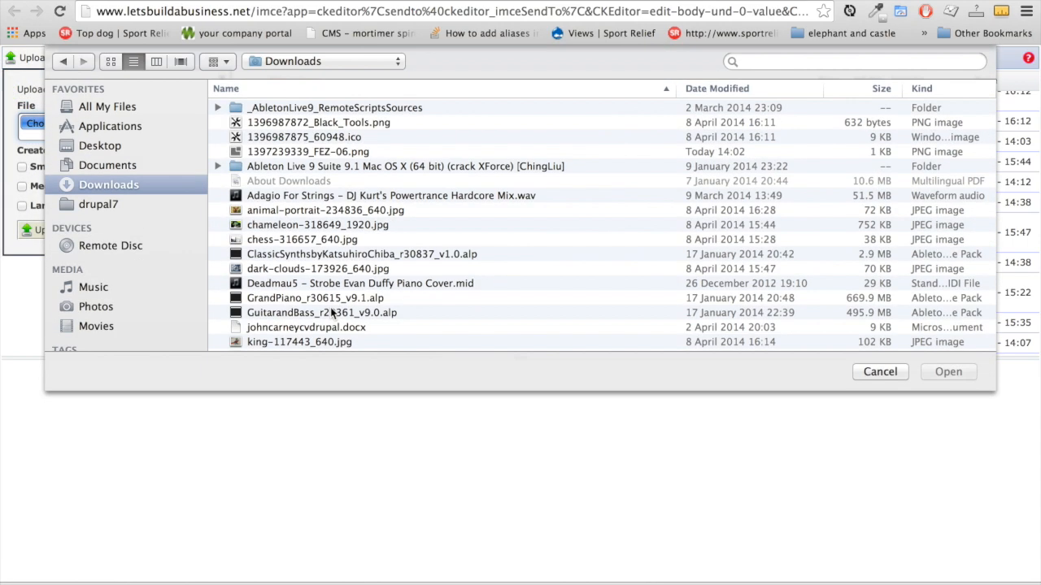
pyautogui.scroll(-3, 338, 258)
pyautogui.scroll(-4, 339, 261)
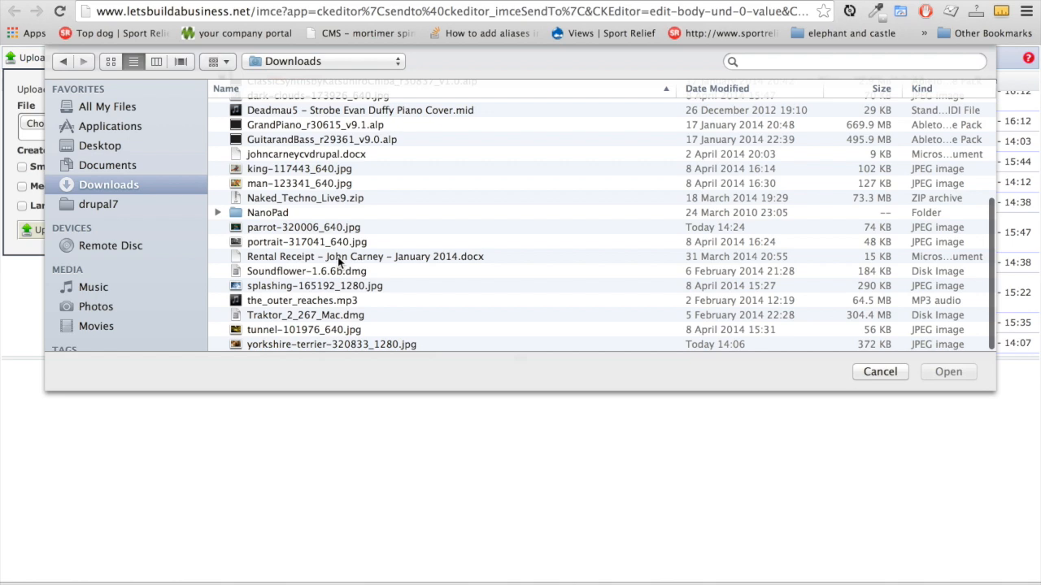
pyautogui.click(302, 226)
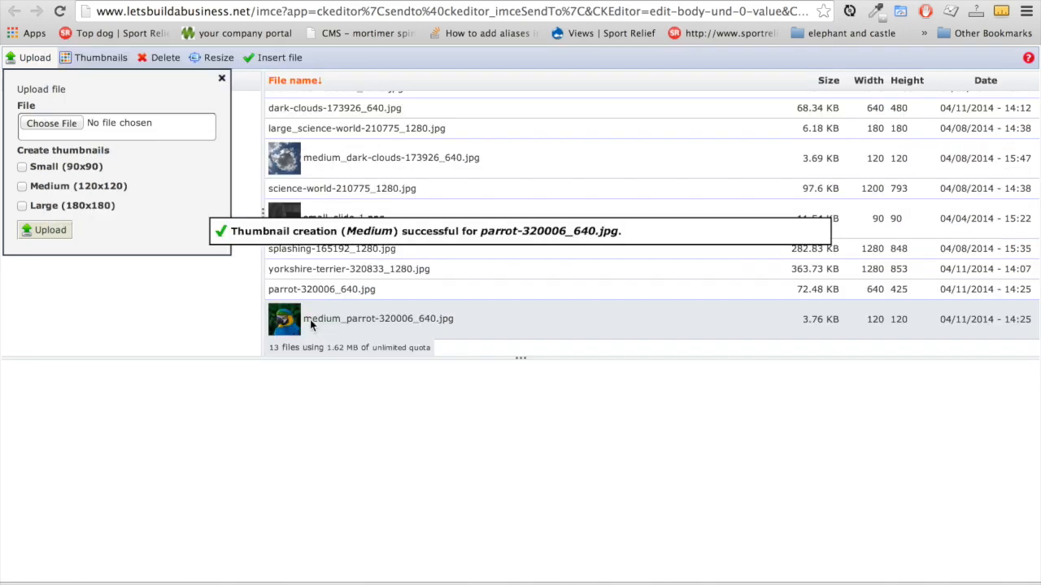
pyautogui.click(287, 317)
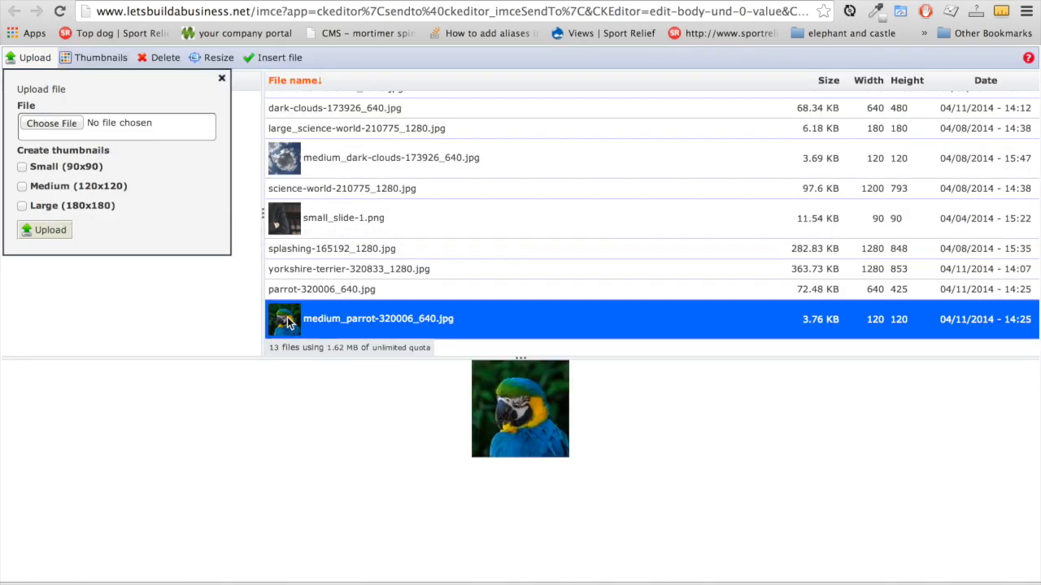
pyautogui.doubleClick(287, 317)
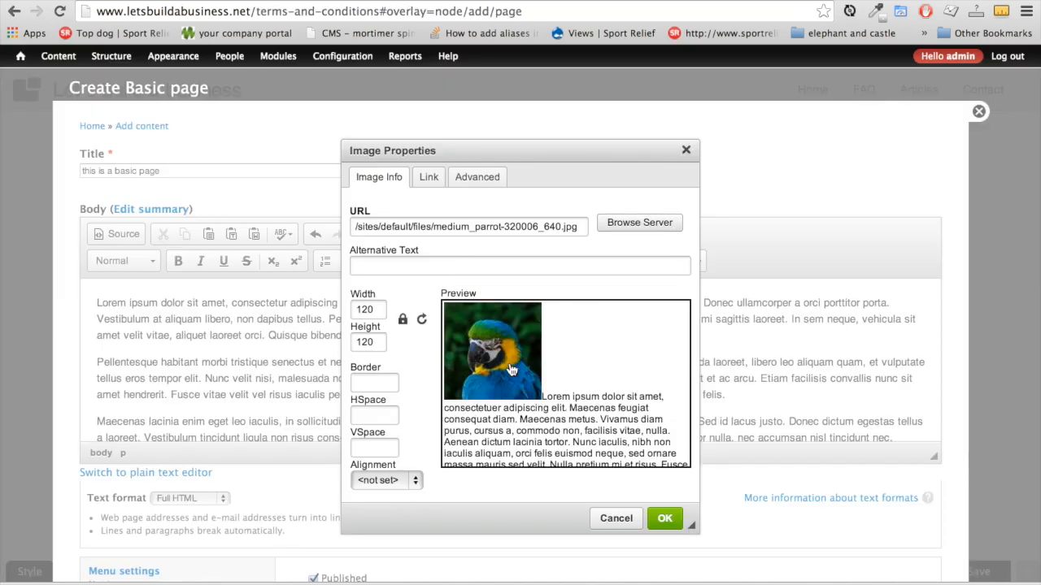
# Align the parrot image left with HSpace 20 and save the basic page
pyautogui.click(416, 481)
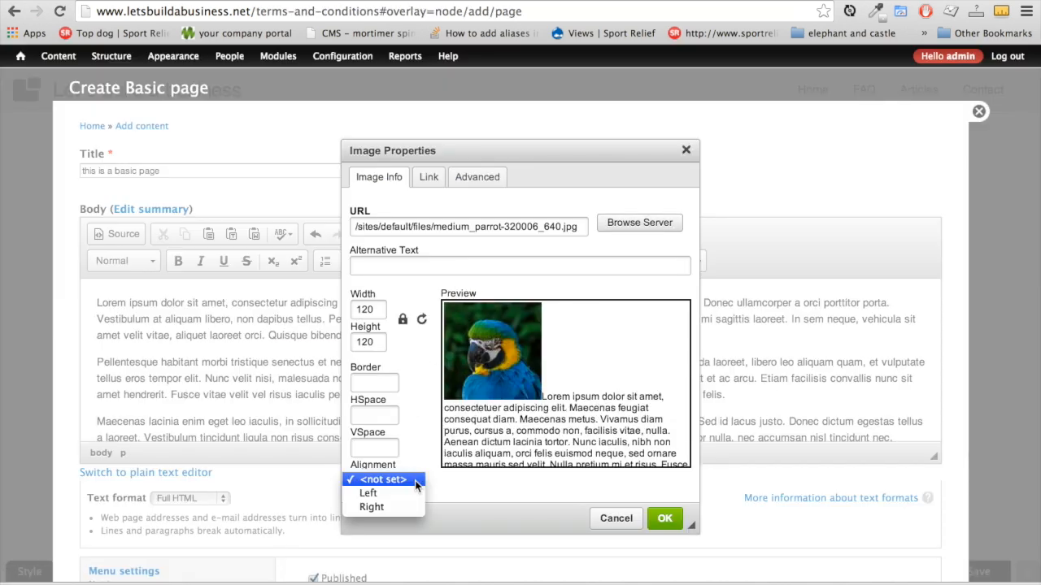
pyautogui.click(410, 492)
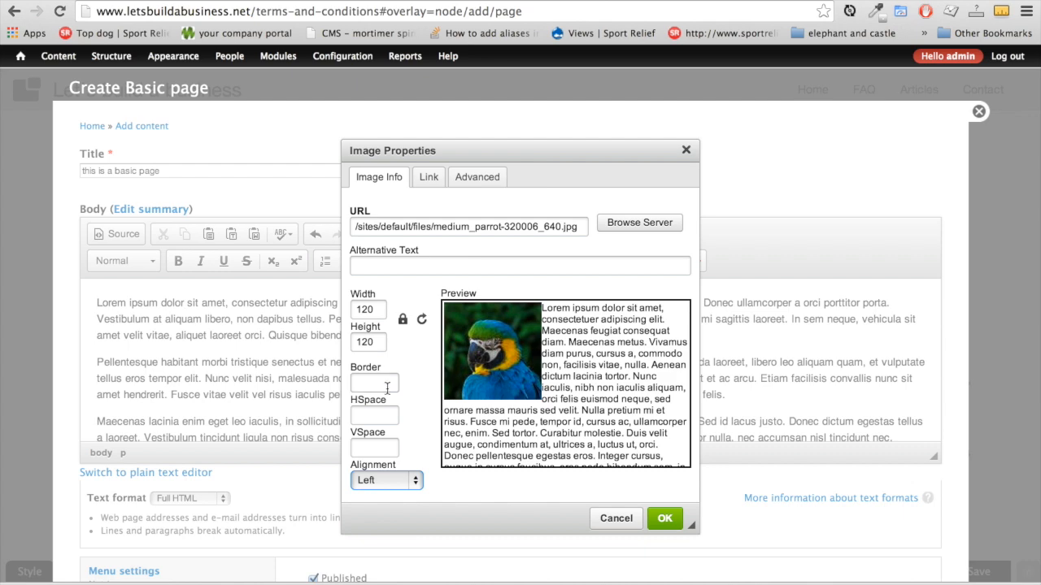
pyautogui.click(373, 413)
pyautogui.write('20')
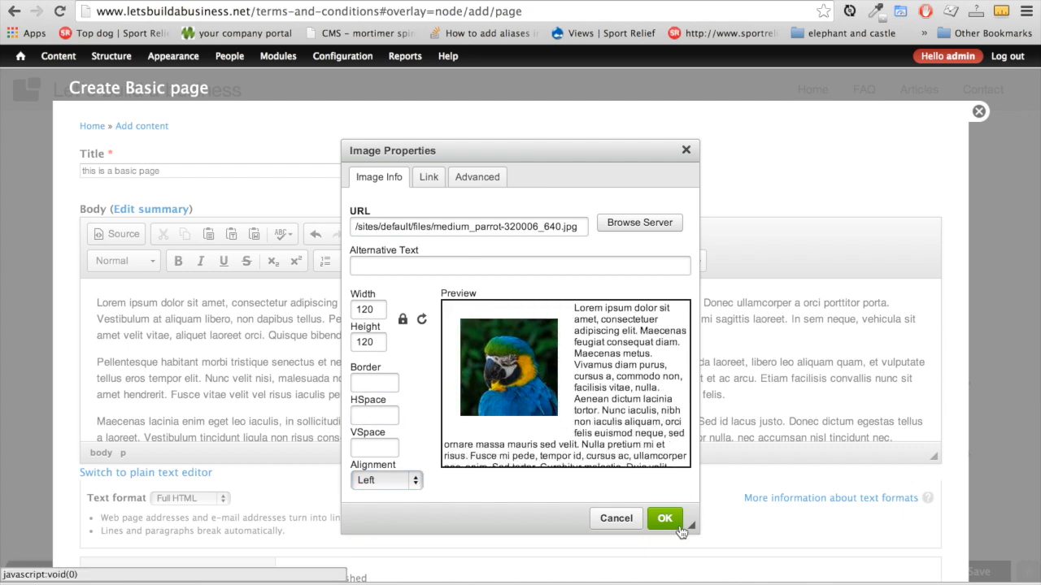
pyautogui.click(664, 518)
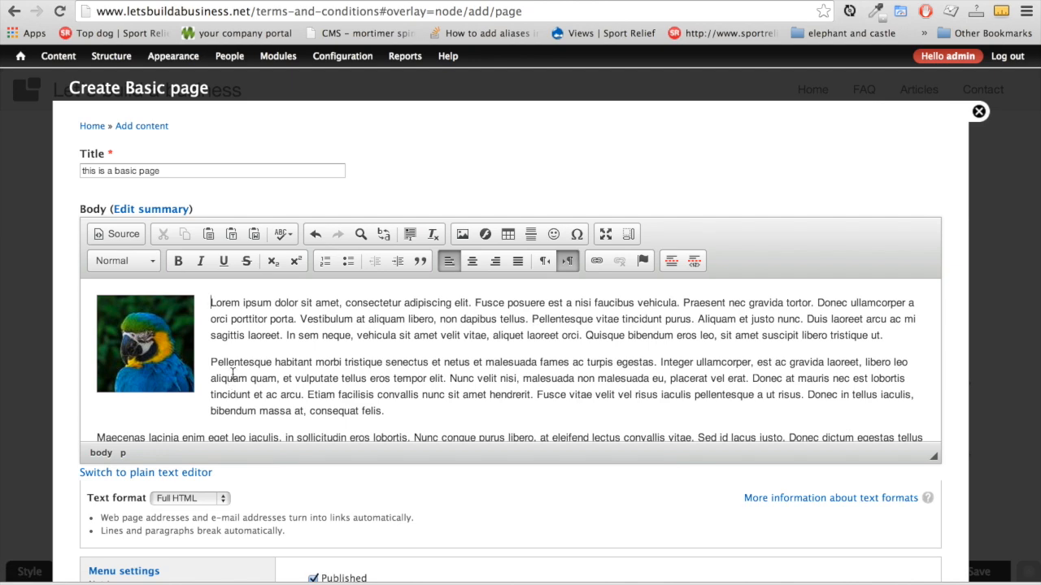
pyautogui.scroll(-5, 233, 374)
pyautogui.click(102, 532)
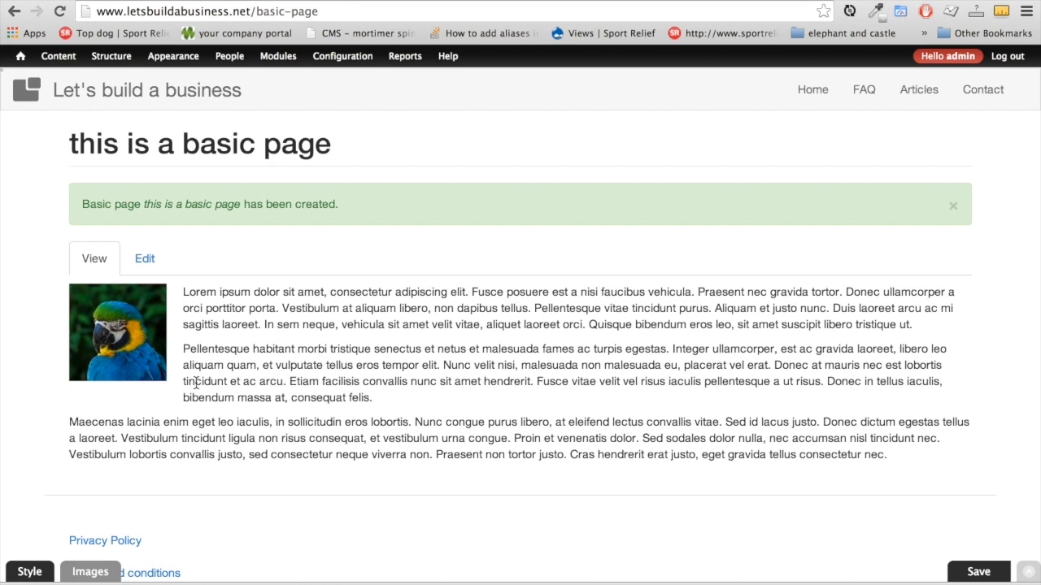
# Edit the basic page and provide a menu link under <Main menu>
pyautogui.scroll(-2, 503, 470)
pyautogui.scroll(2, 502, 470)
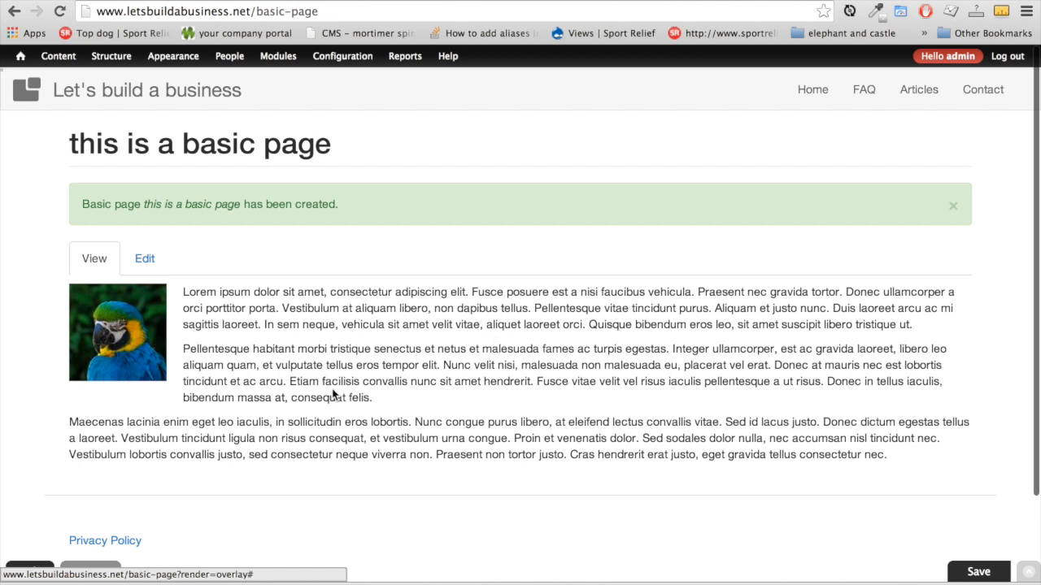
pyautogui.click(143, 260)
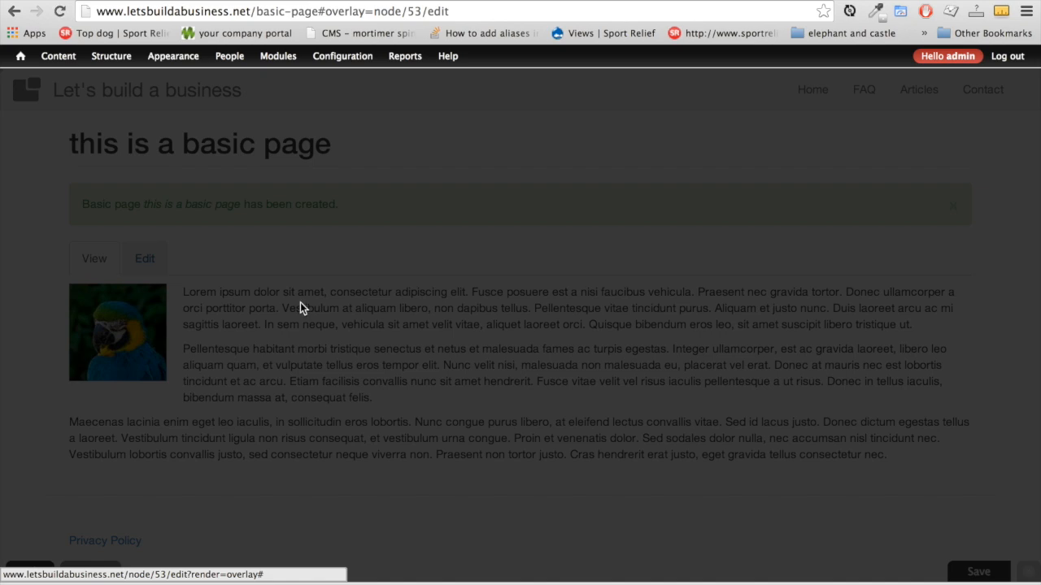
pyautogui.scroll(-5, 245, 424)
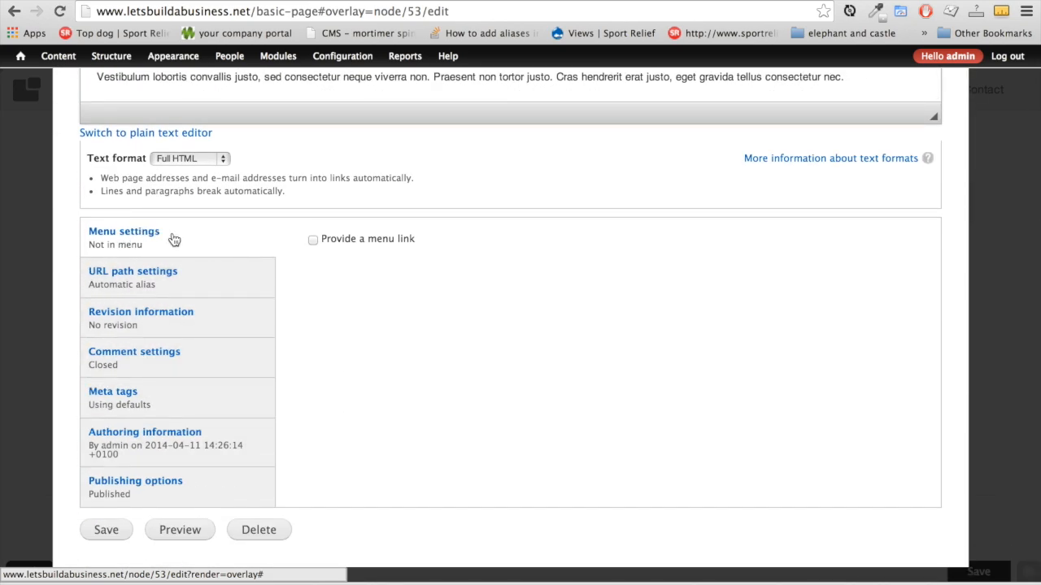
pyautogui.click(313, 241)
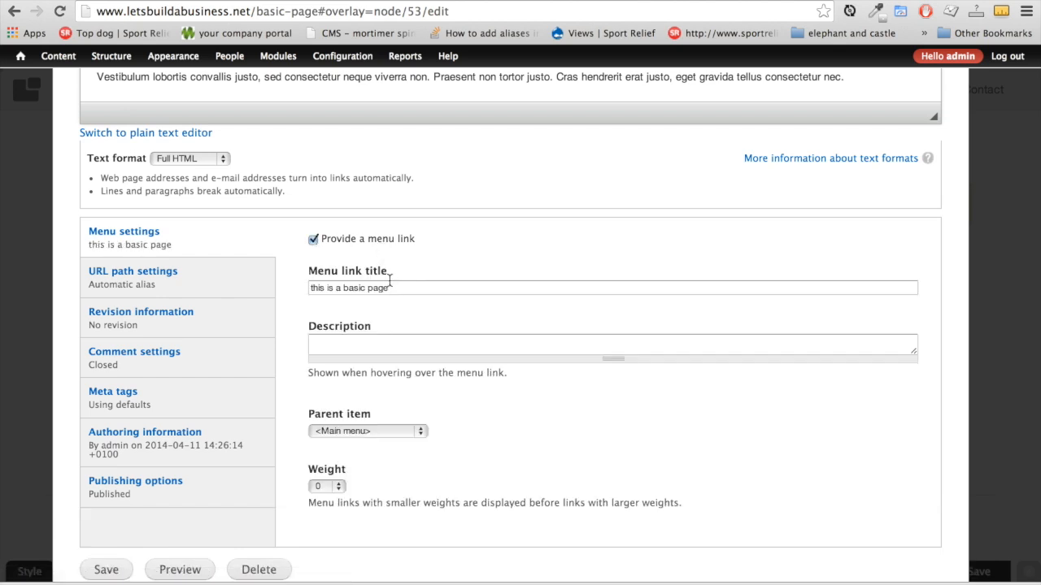
pyautogui.click(389, 289)
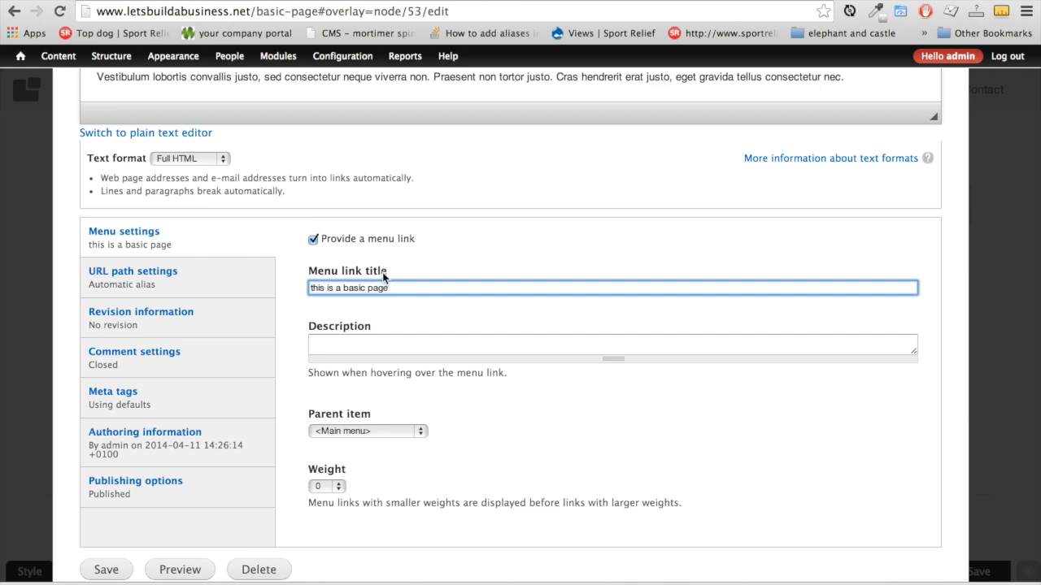
pyautogui.scroll(10, 362, 294)
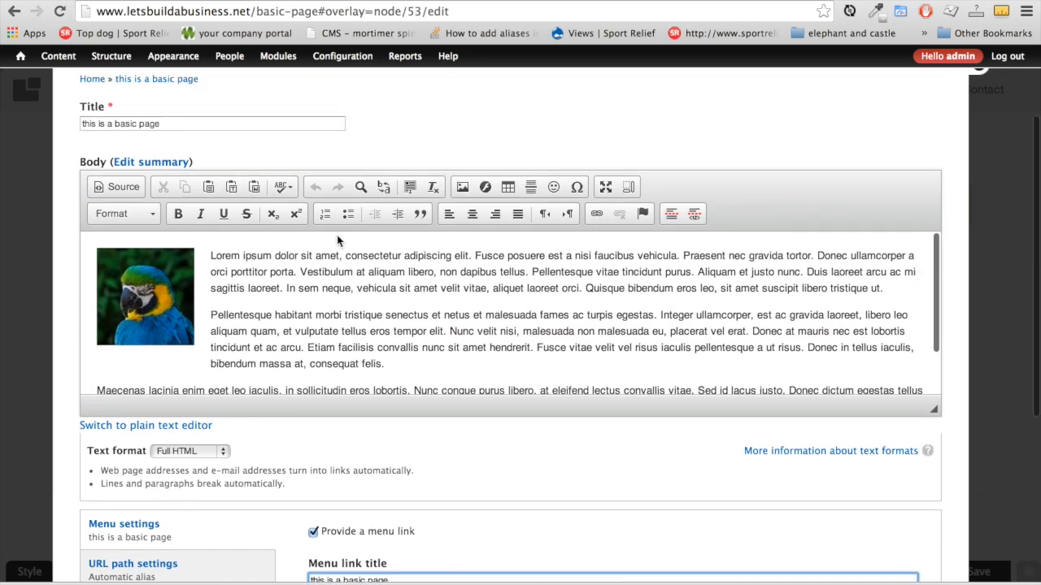
pyautogui.scroll(-10, 454, 552)
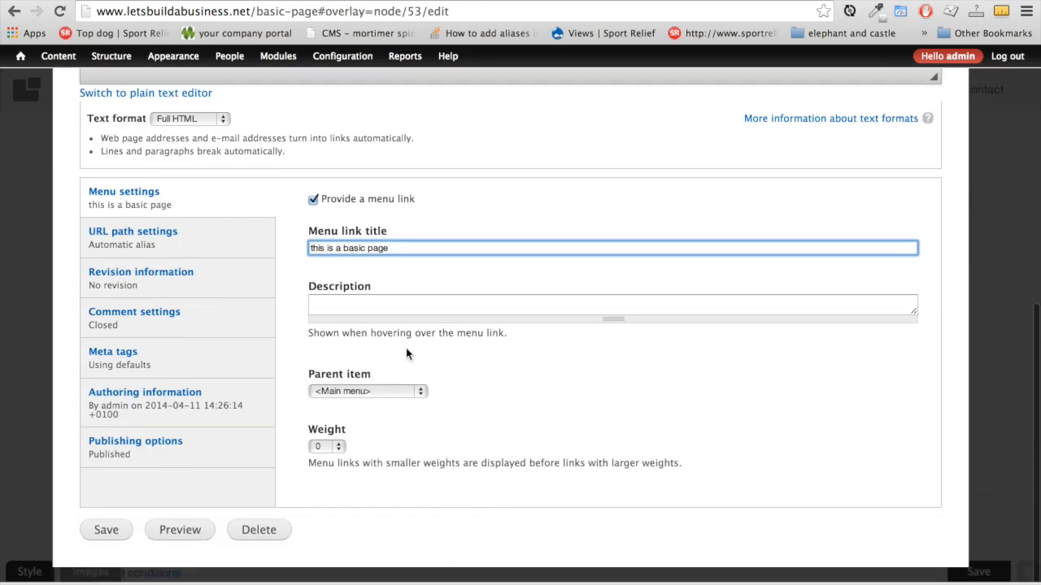
pyautogui.click(408, 393)
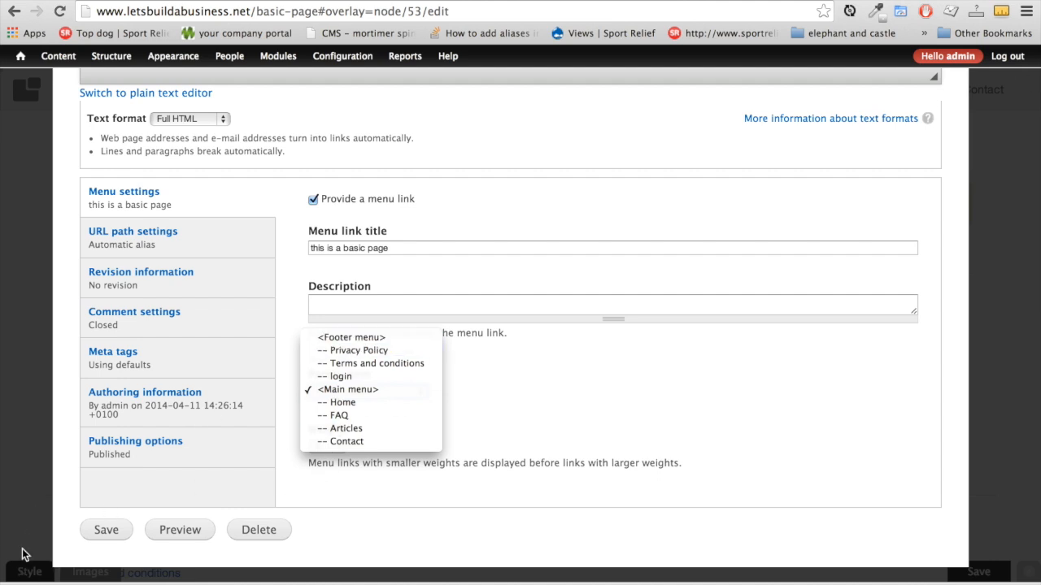
pyautogui.click(364, 390)
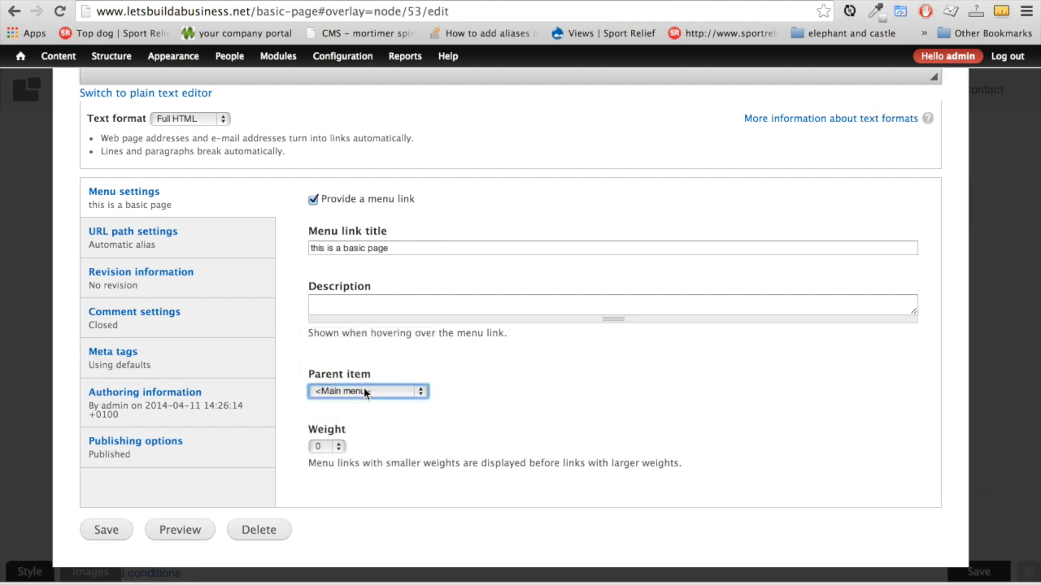
# Set the menu link weight to -40
pyautogui.click(337, 447)
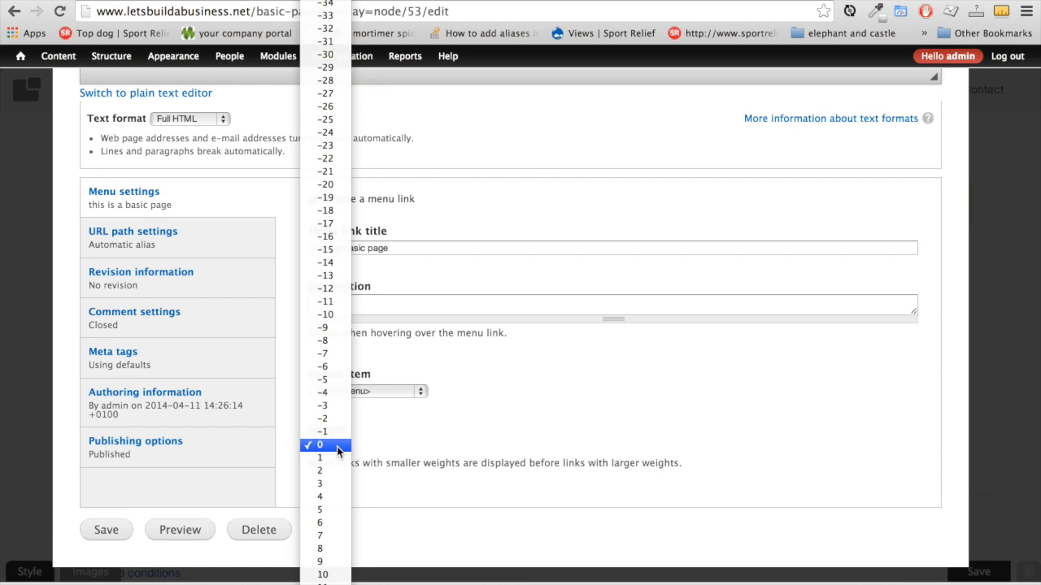
pyautogui.click(336, 446)
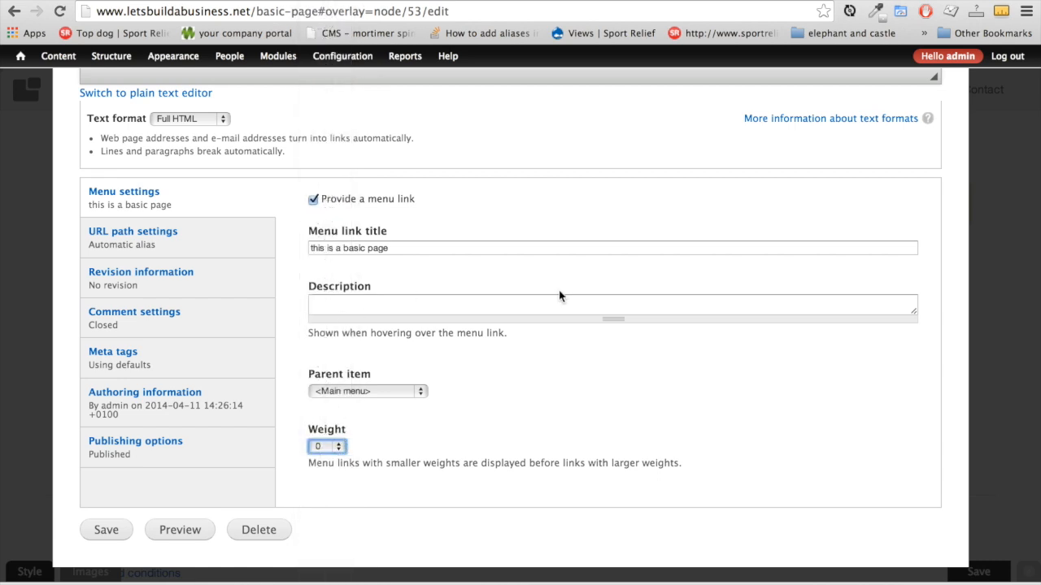
pyautogui.click(329, 447)
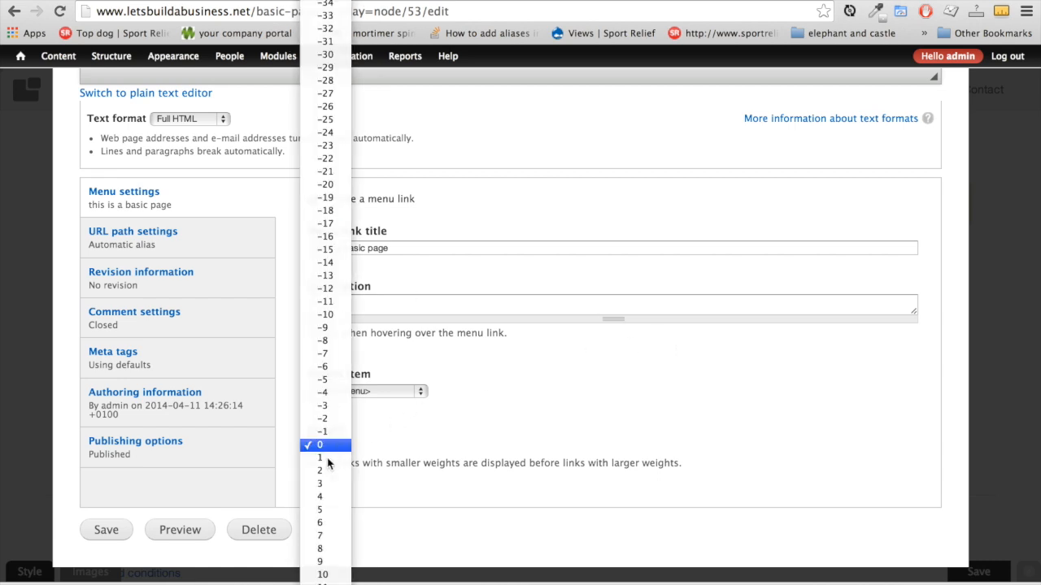
pyautogui.scroll(-8, 321, 504)
pyautogui.scroll(8, 319, 527)
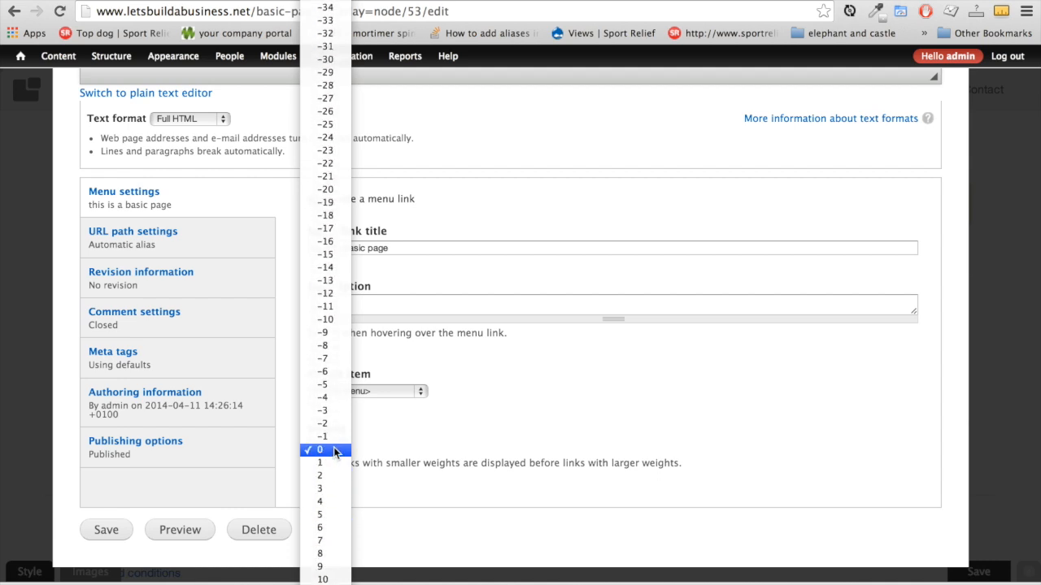
pyautogui.scroll(3, 334, 451)
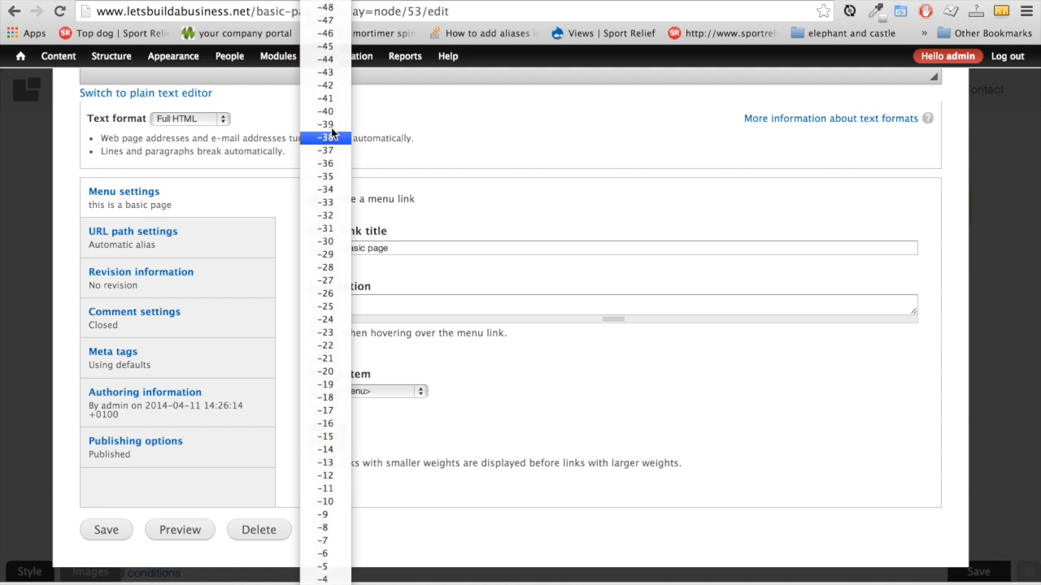
pyautogui.click(510, 418)
pyautogui.click(331, 446)
pyautogui.scroll(-3, 325, 499)
pyautogui.scroll(6, 312, 398)
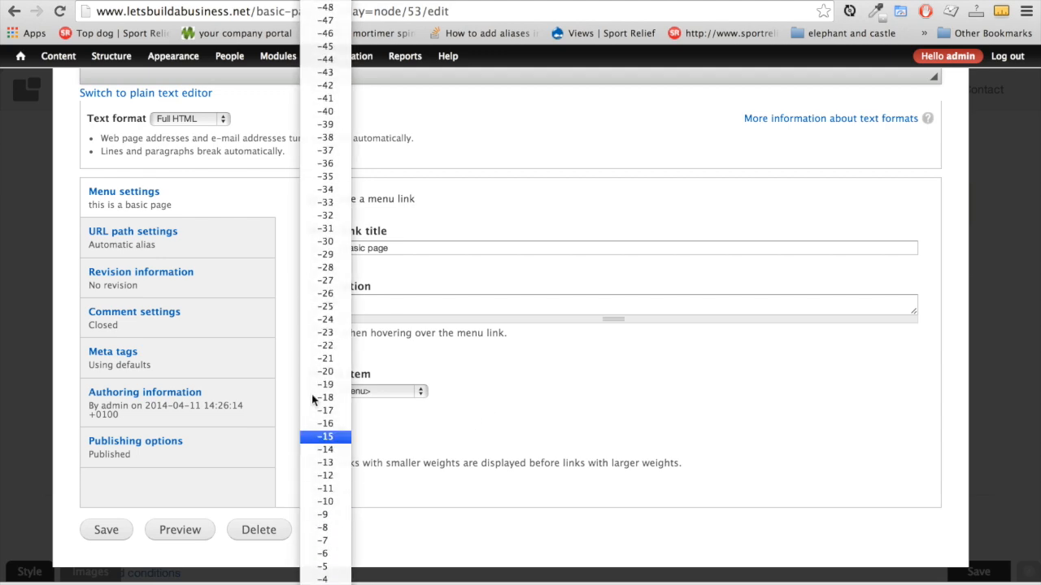
pyautogui.click(328, 113)
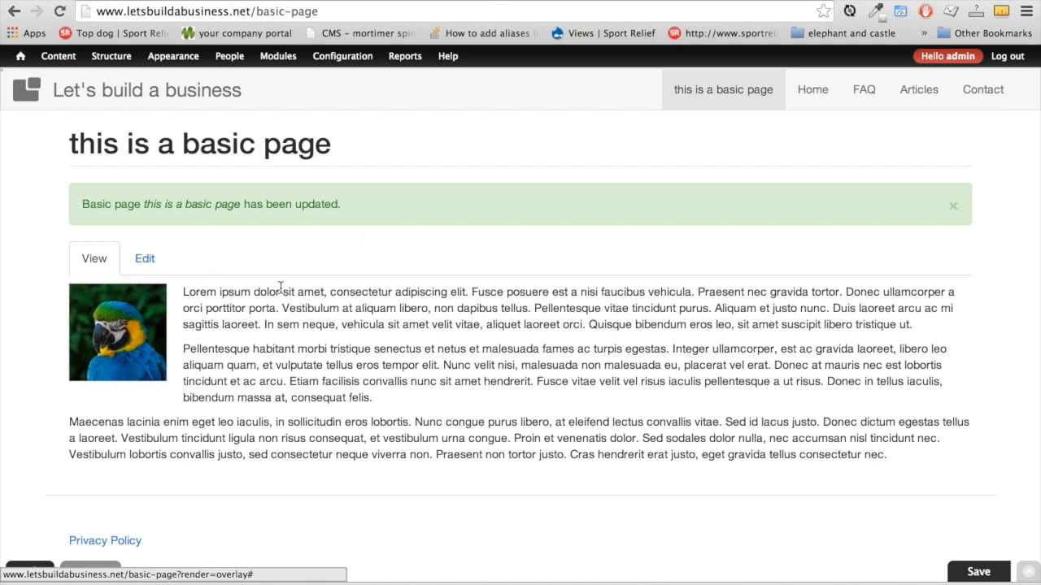
# Open the admin Content list and sort it by the Type column to group the articles
pyautogui.moveTo(56, 65)
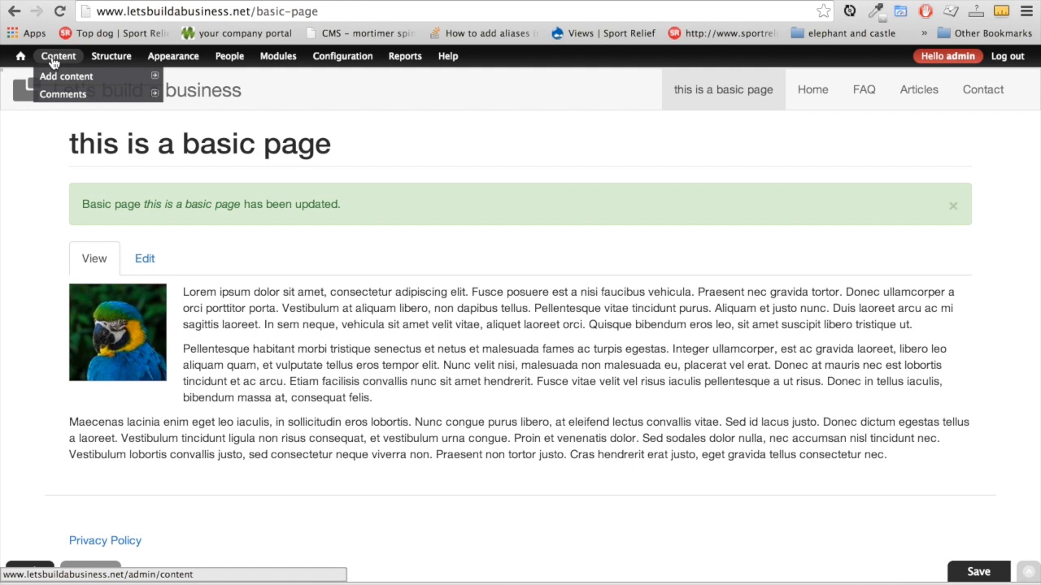
pyautogui.click(53, 62)
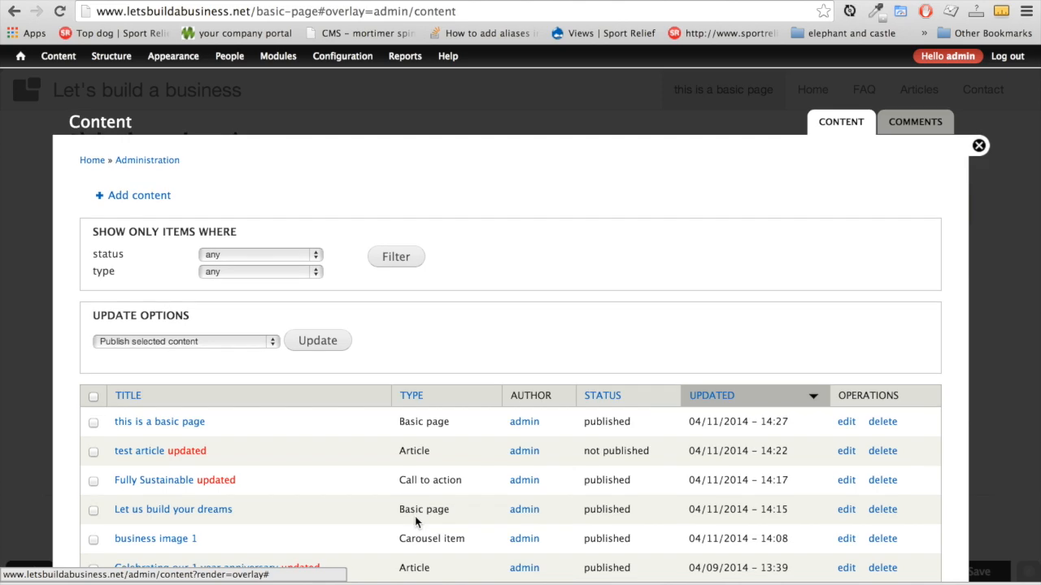
pyautogui.scroll(-3, 416, 522)
pyautogui.scroll(-3, 182, 488)
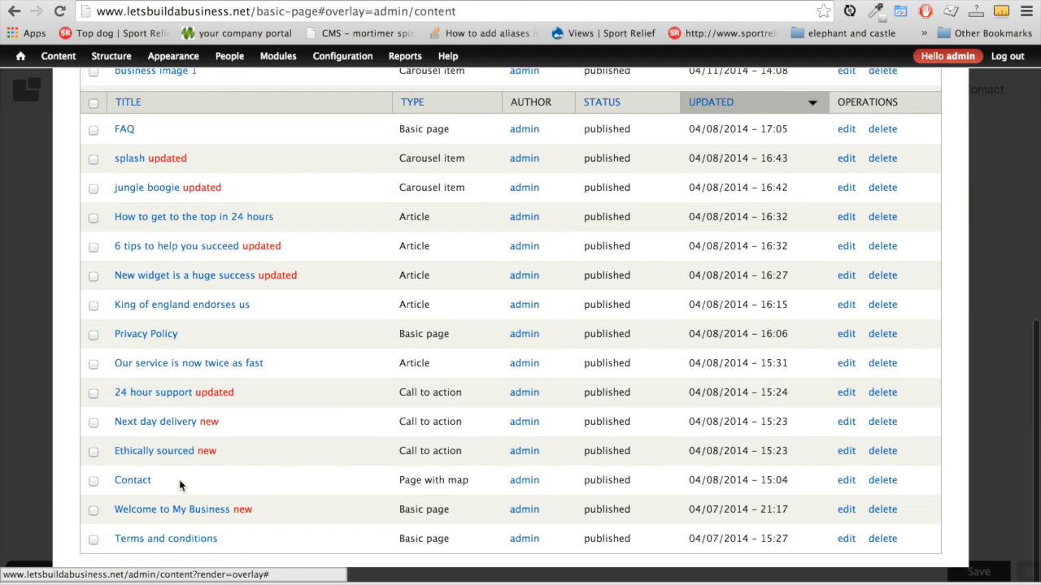
pyautogui.scroll(5, 189, 357)
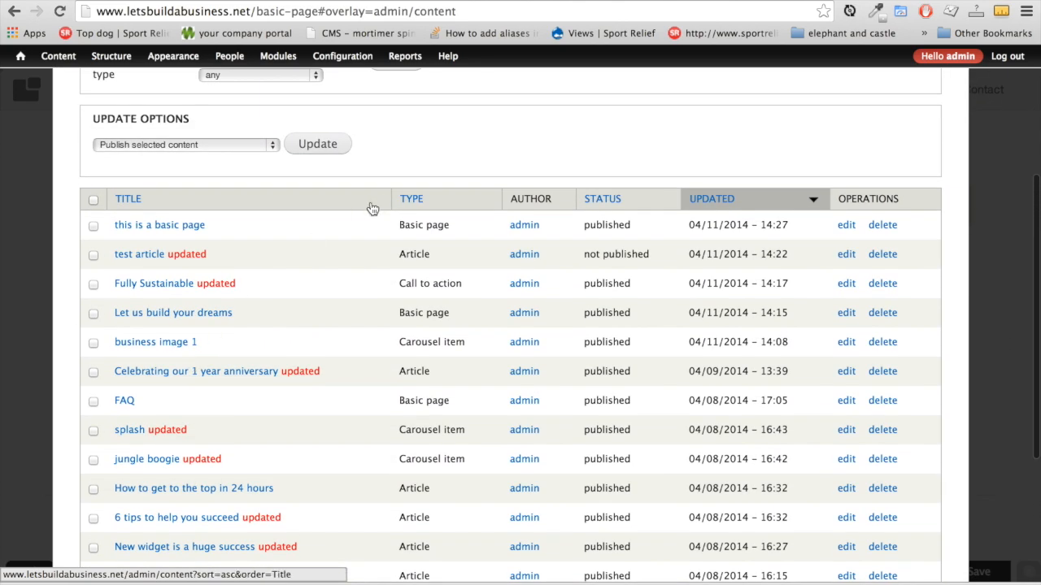
pyautogui.click(413, 200)
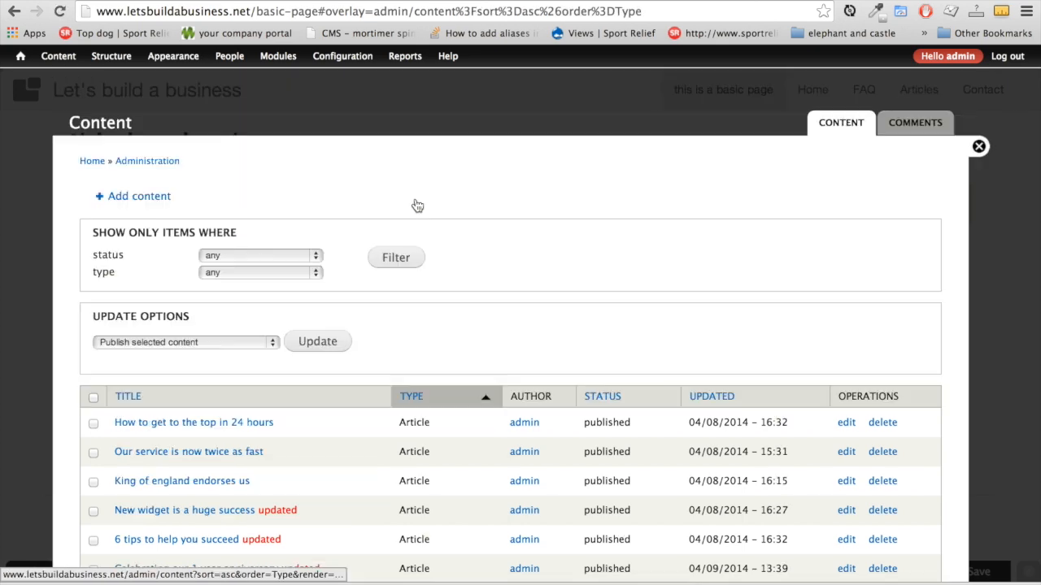
pyautogui.scroll(-5, 436, 371)
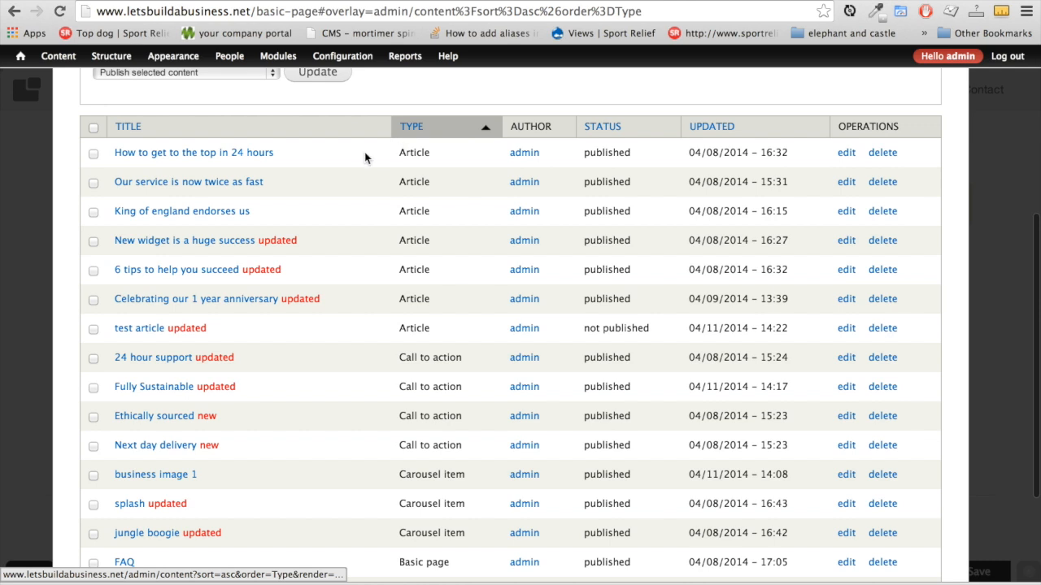
pyautogui.scroll(-2, 421, 335)
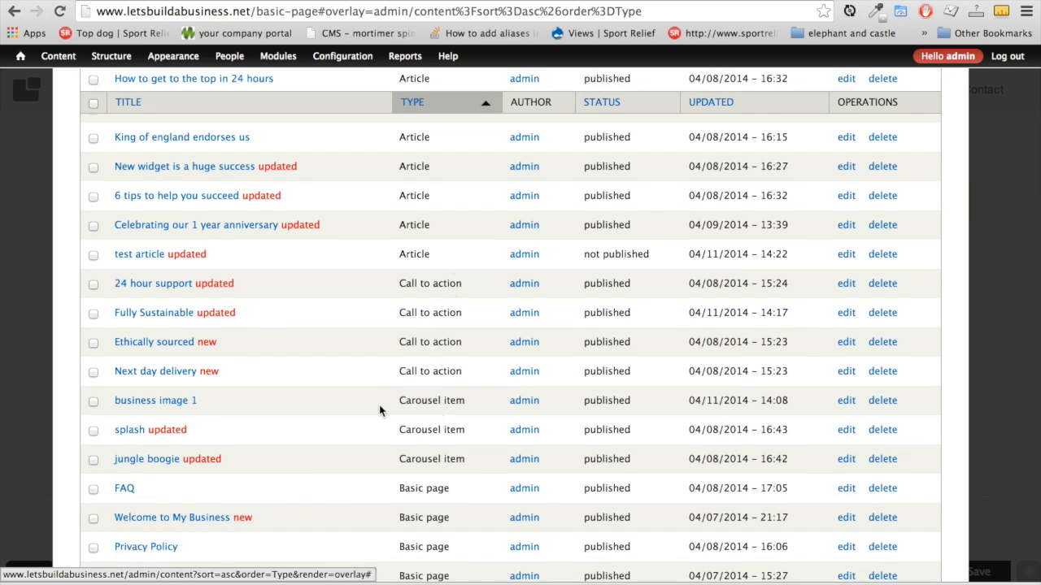
pyautogui.scroll(-3, 451, 466)
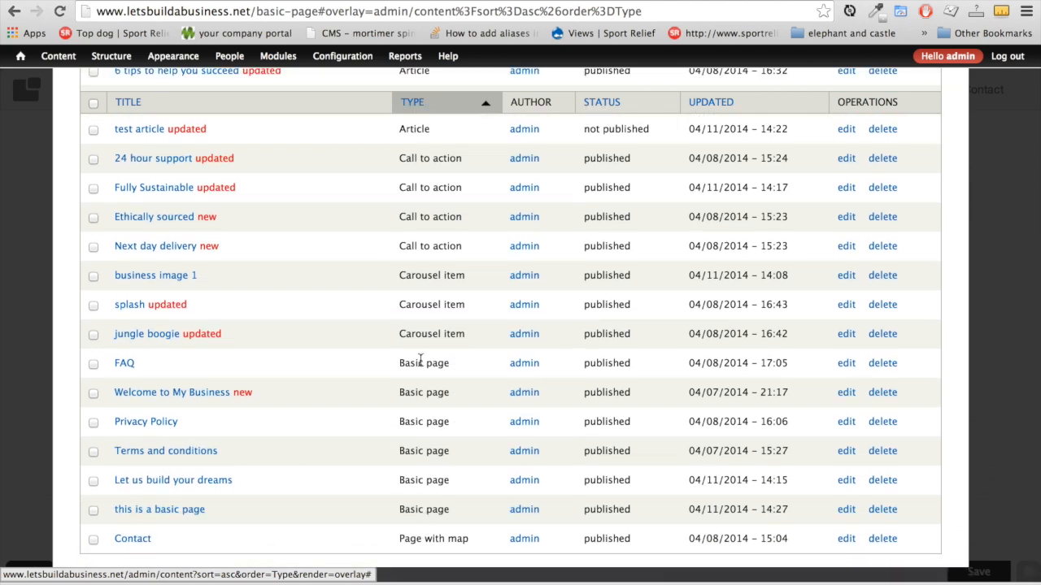
pyautogui.scroll(10, 431, 306)
pyautogui.scroll(-5, 495, 288)
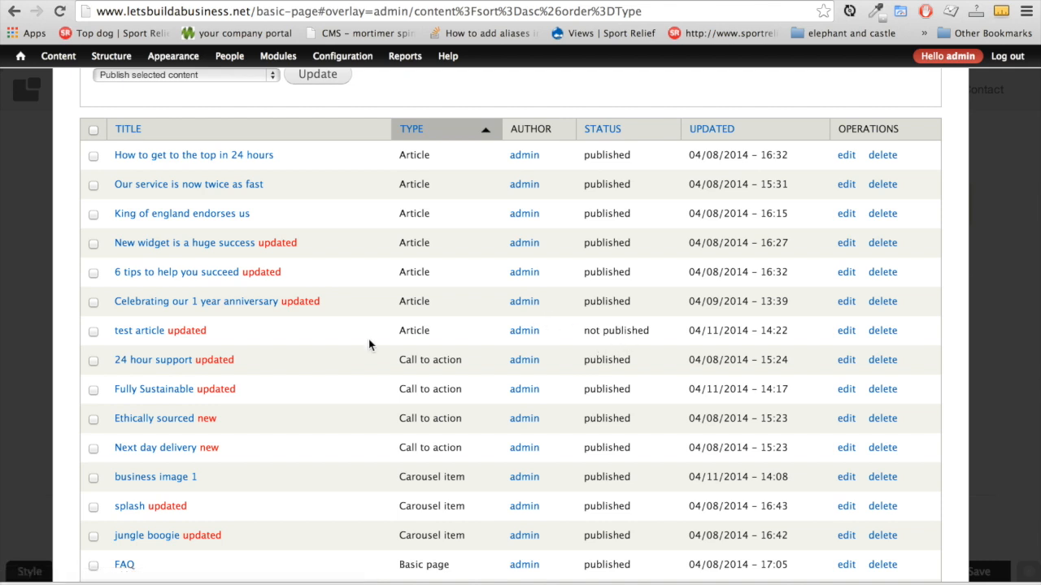
# Mark the test article Published and Promoted to front page, and save it
pyautogui.click(847, 331)
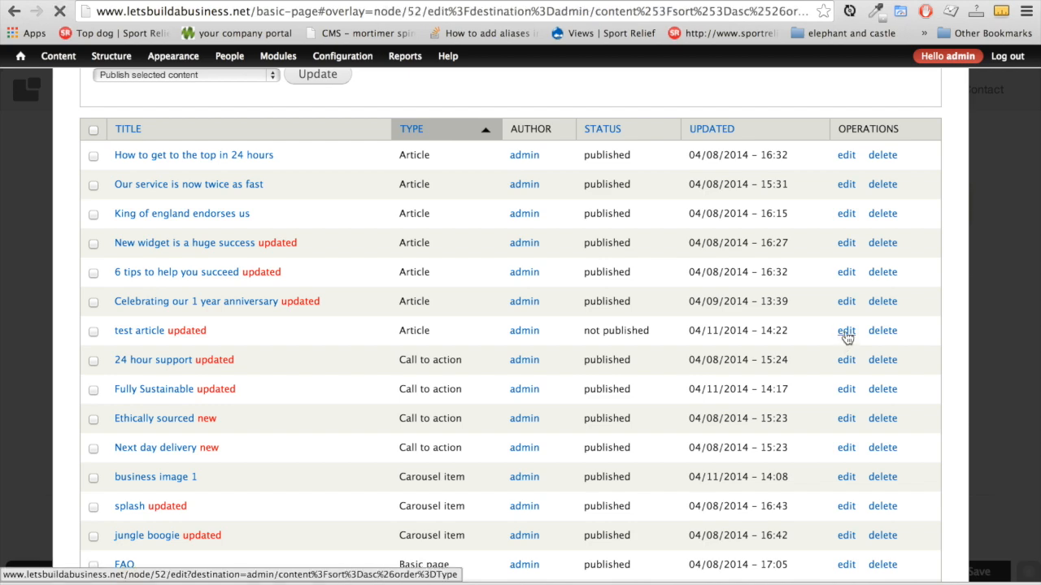
pyautogui.scroll(-5, 248, 404)
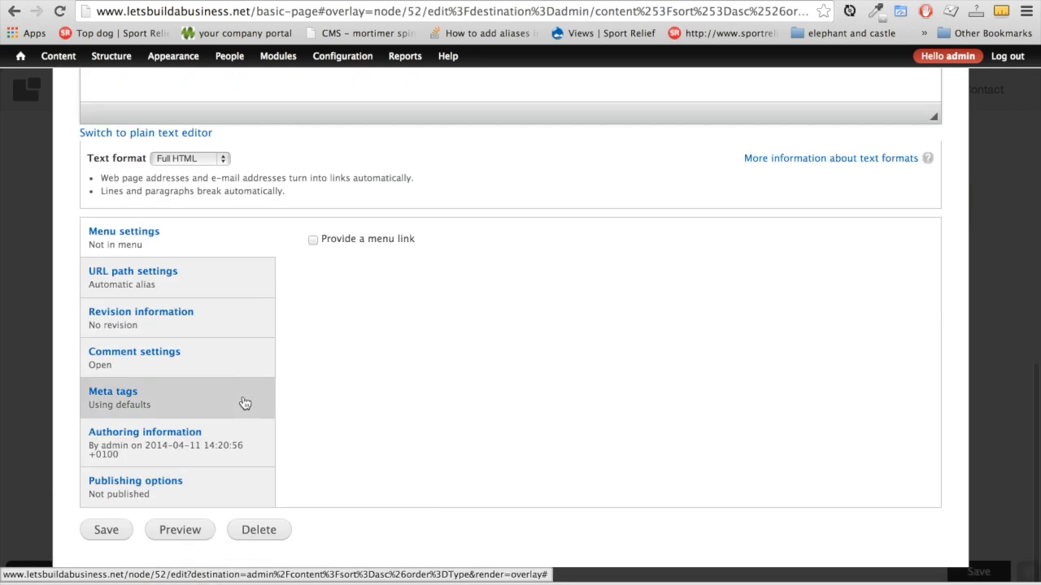
pyautogui.click(163, 492)
pyautogui.click(313, 239)
pyautogui.click(313, 266)
pyautogui.click(102, 539)
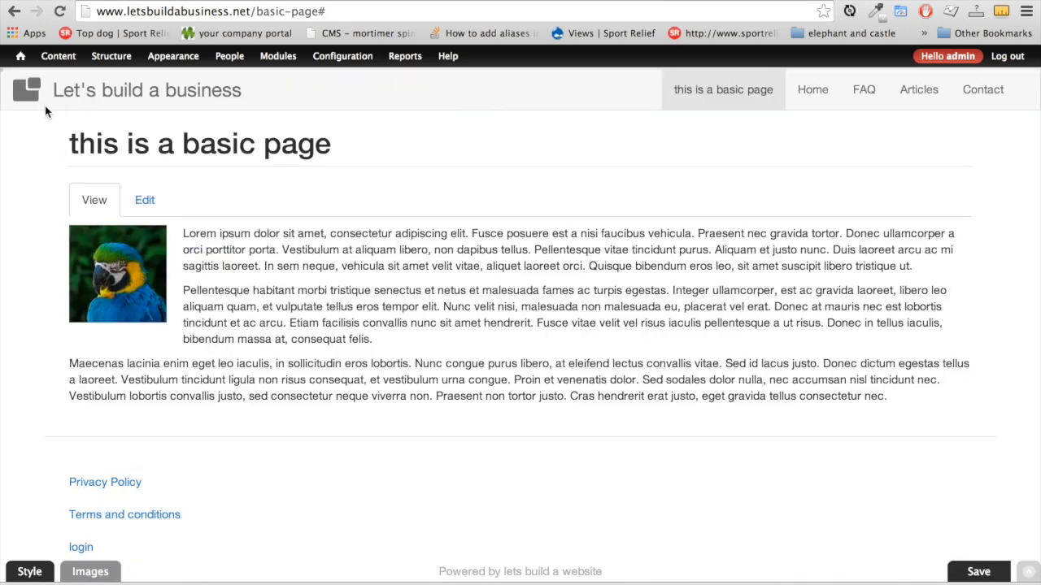
# Go back to the home page and open the Articles page
pyautogui.click(32, 91)
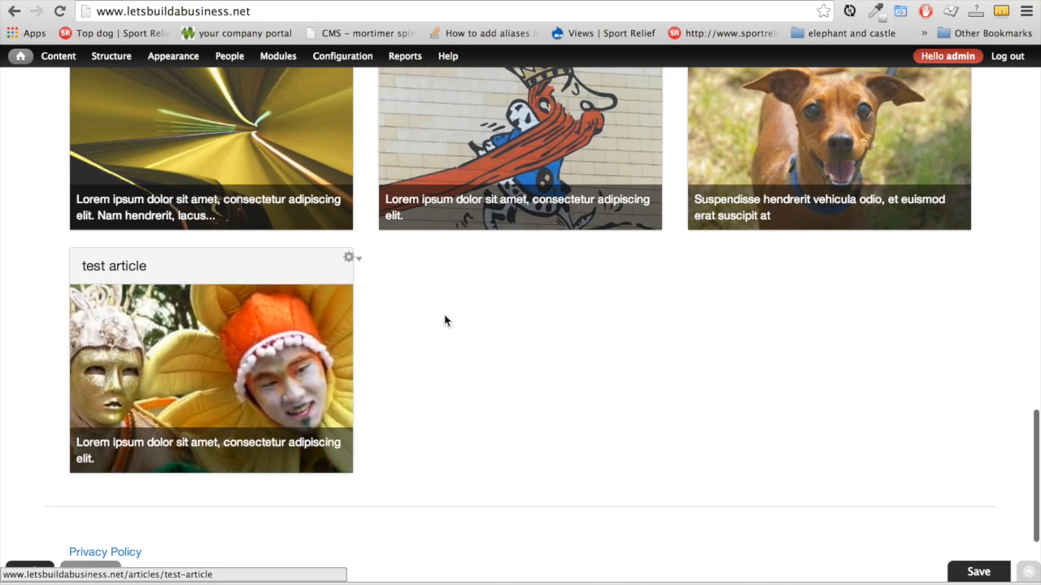
pyautogui.scroll(20, 522, 317)
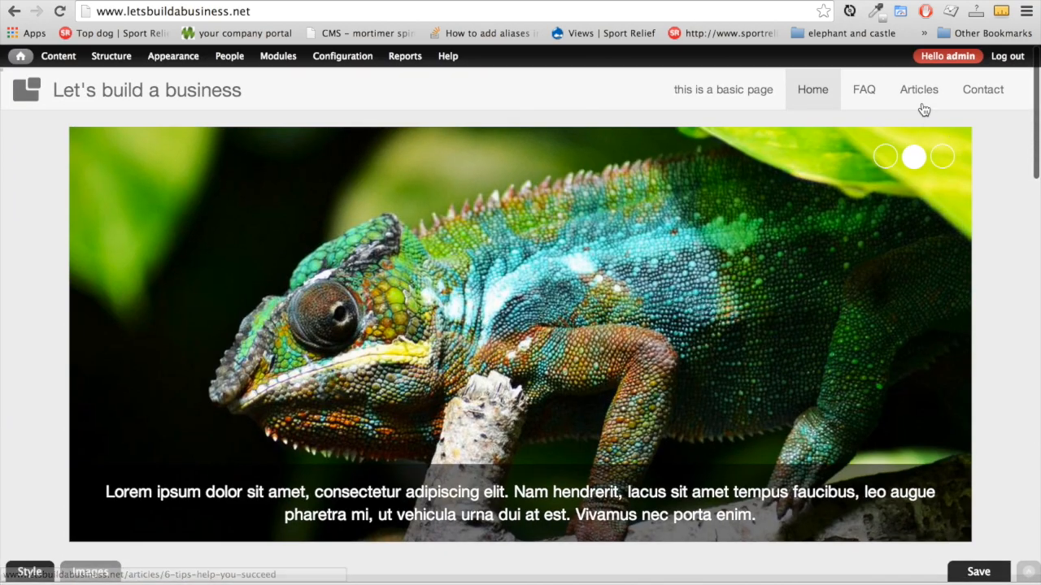
pyautogui.click(922, 96)
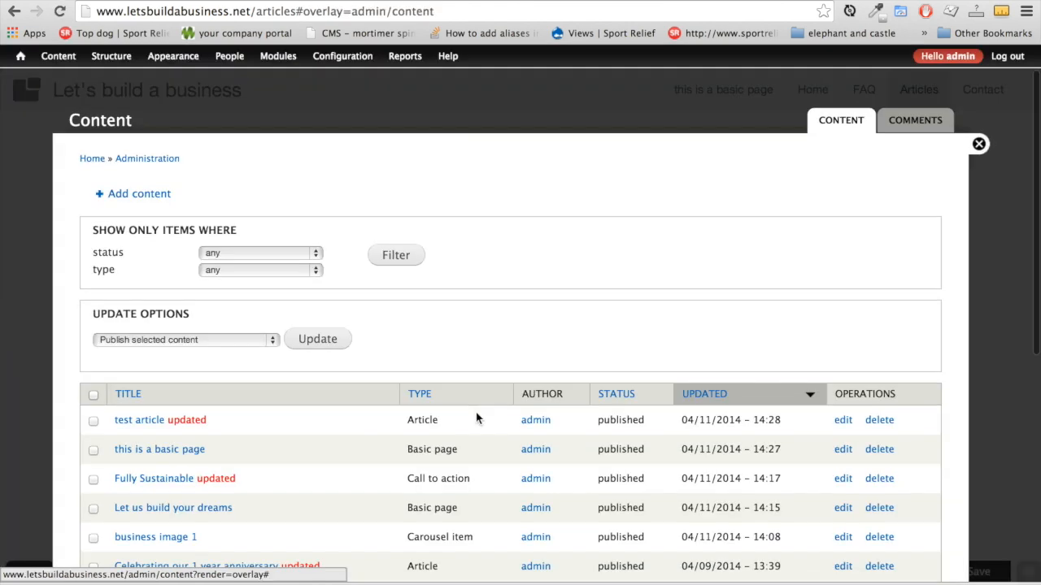
pyautogui.scroll(-4, 476, 418)
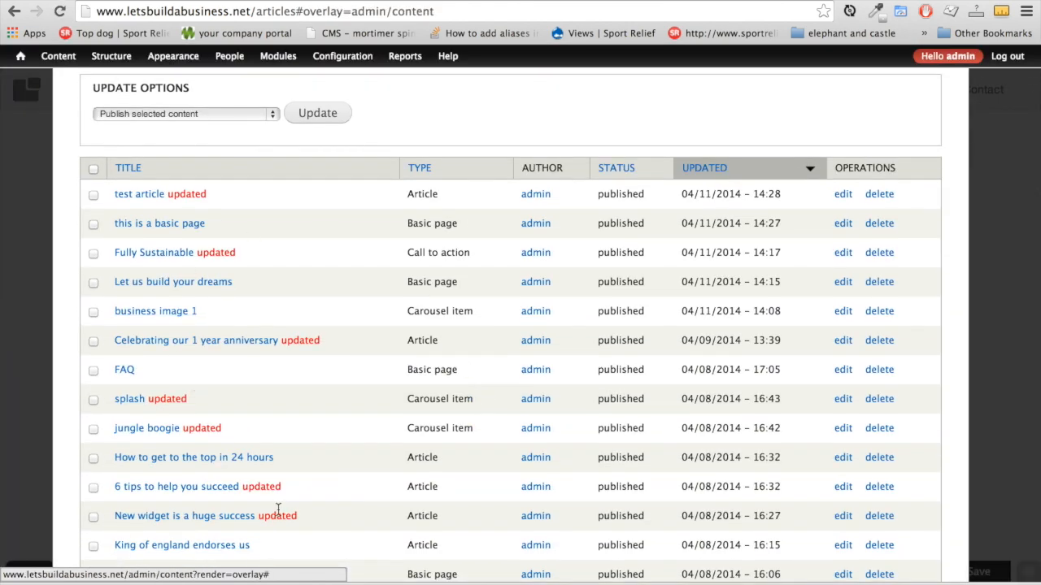
# Tick the three sample articles and choose Delete selected content from the update options
pyautogui.scroll(-5, 277, 511)
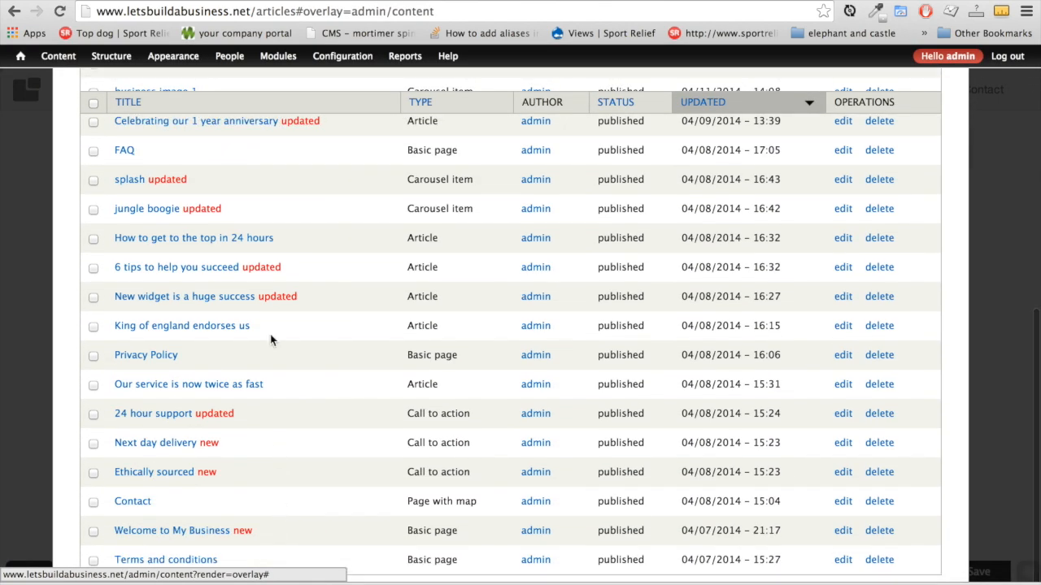
pyautogui.click(93, 298)
pyautogui.click(93, 326)
pyautogui.click(93, 268)
pyautogui.scroll(5, 258, 284)
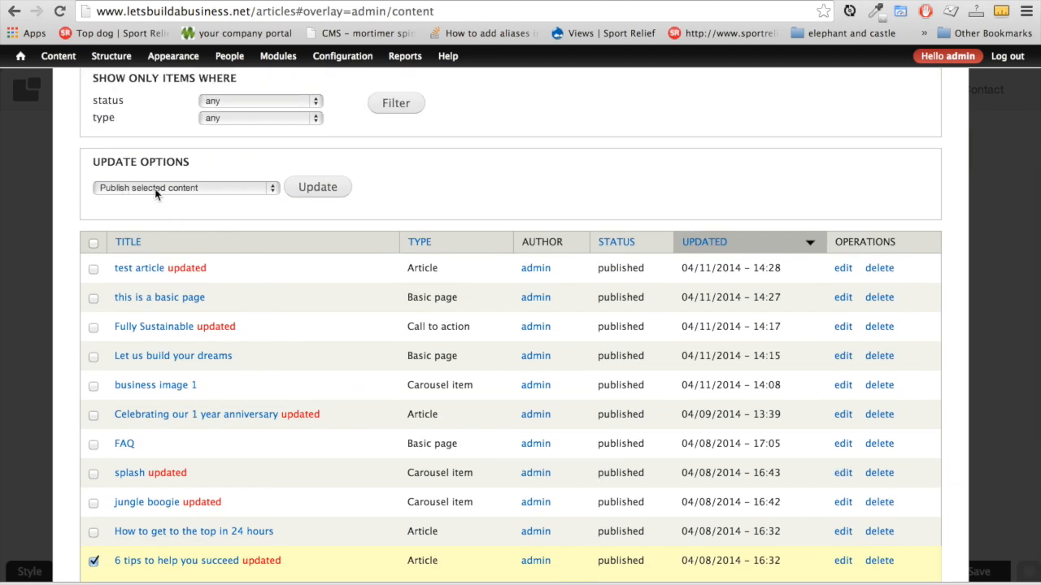
pyautogui.click(269, 189)
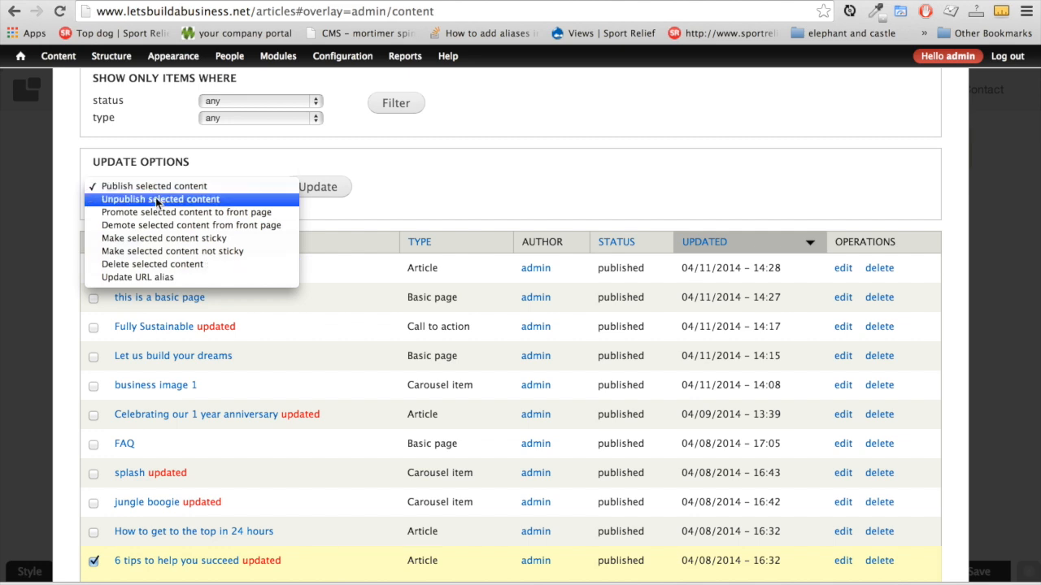
pyautogui.click(154, 264)
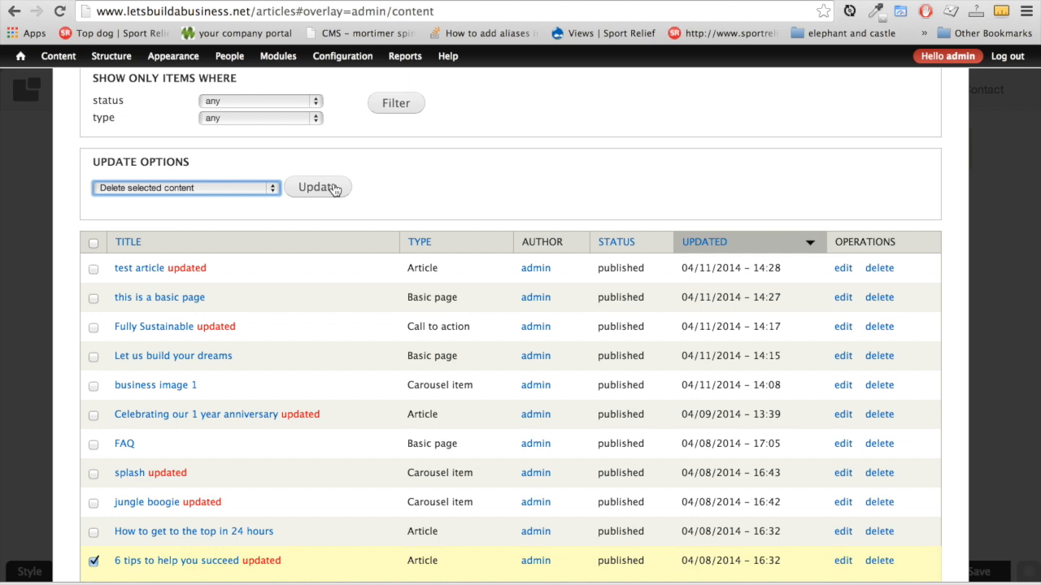
pyautogui.scroll(-2, 252, 376)
pyautogui.scroll(-1, 252, 376)
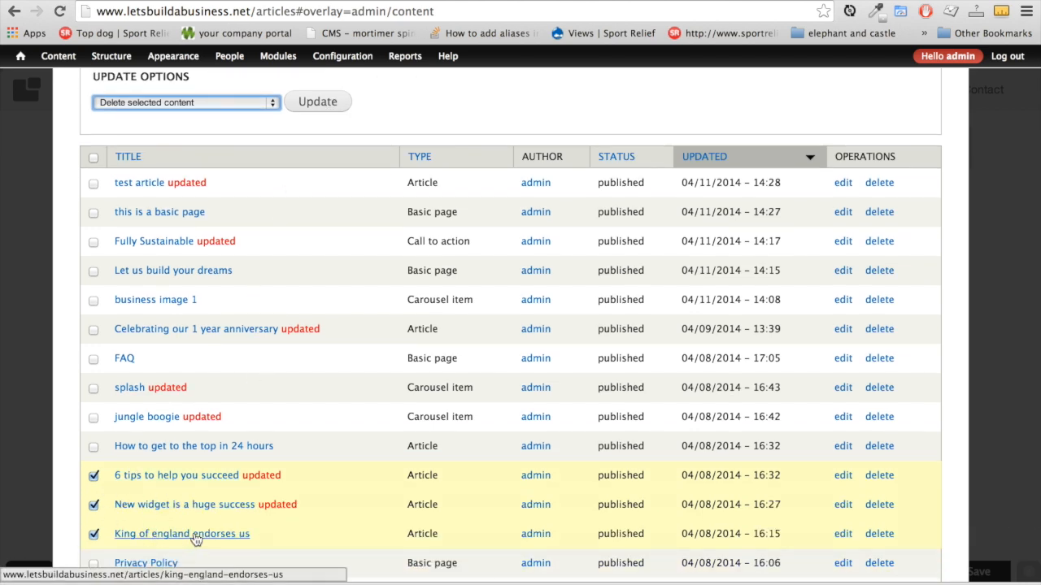
pyautogui.scroll(1, 163, 283)
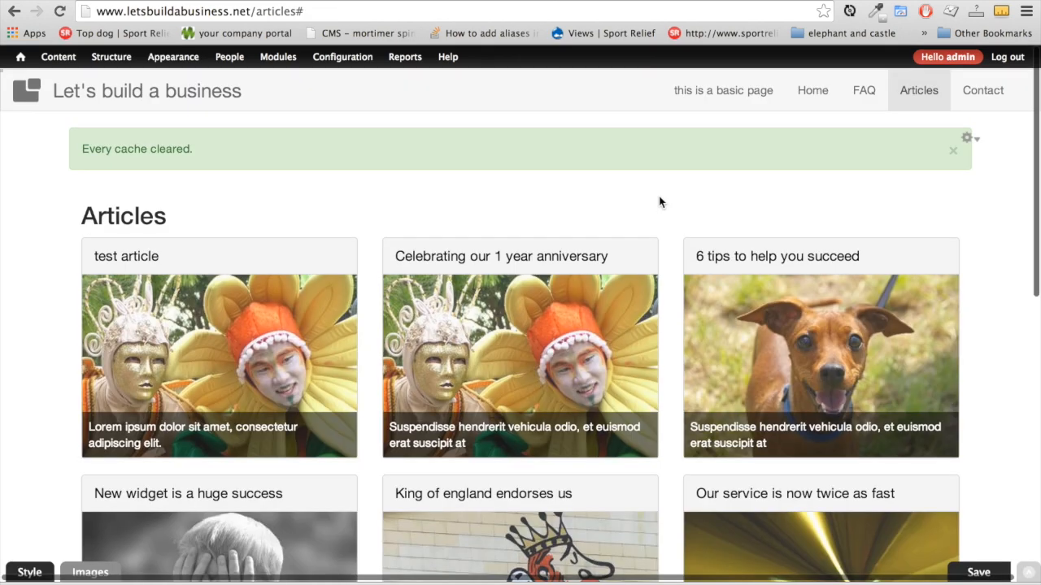
# Open the Contact page's edit form and select its London map address value
pyautogui.click(989, 94)
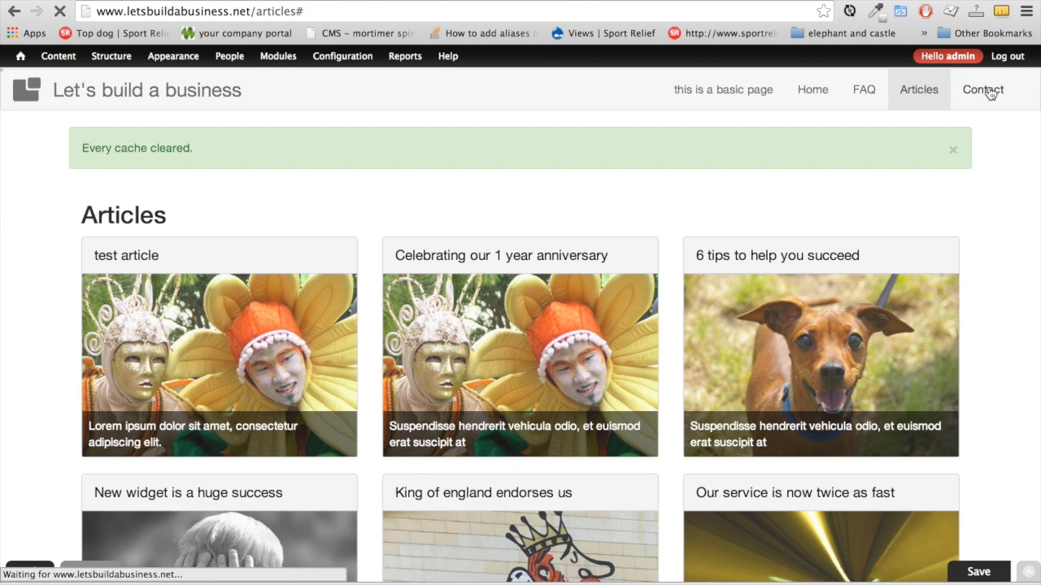
pyautogui.scroll(-3, 155, 418)
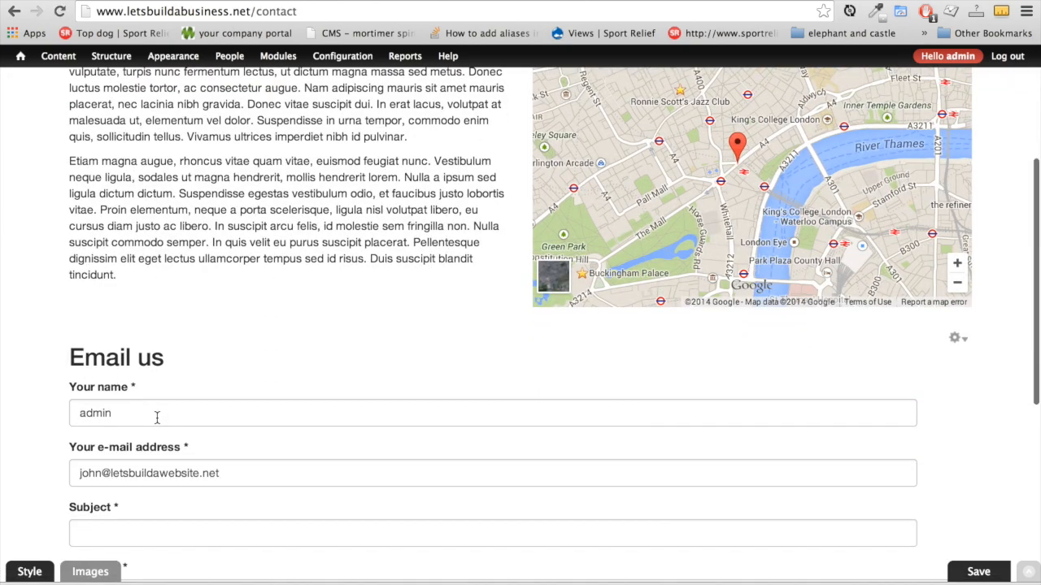
pyautogui.scroll(3, 156, 418)
pyautogui.click(148, 169)
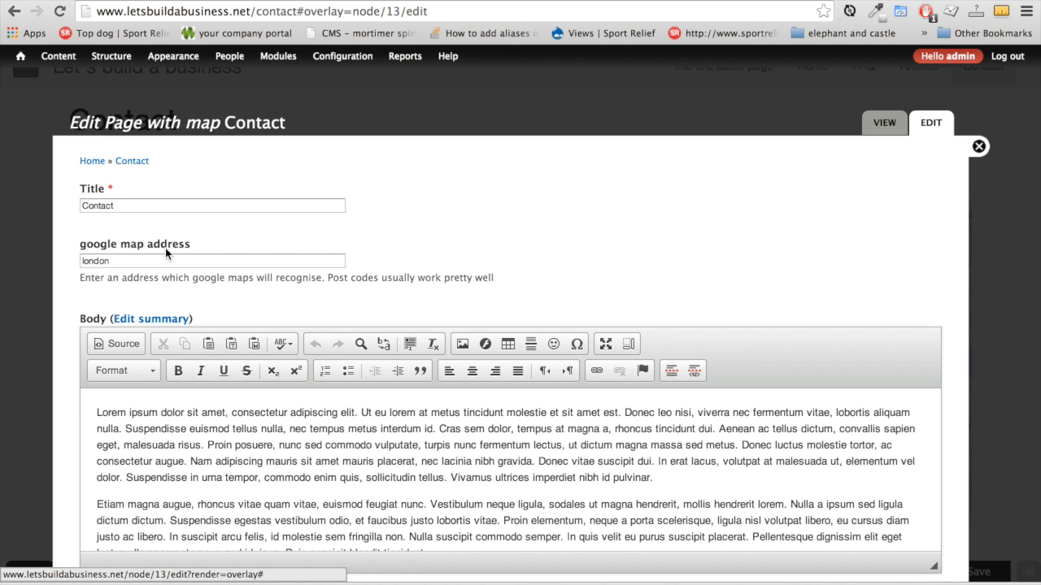
pyautogui.moveTo(131, 259); pyautogui.dragTo(68, 260)
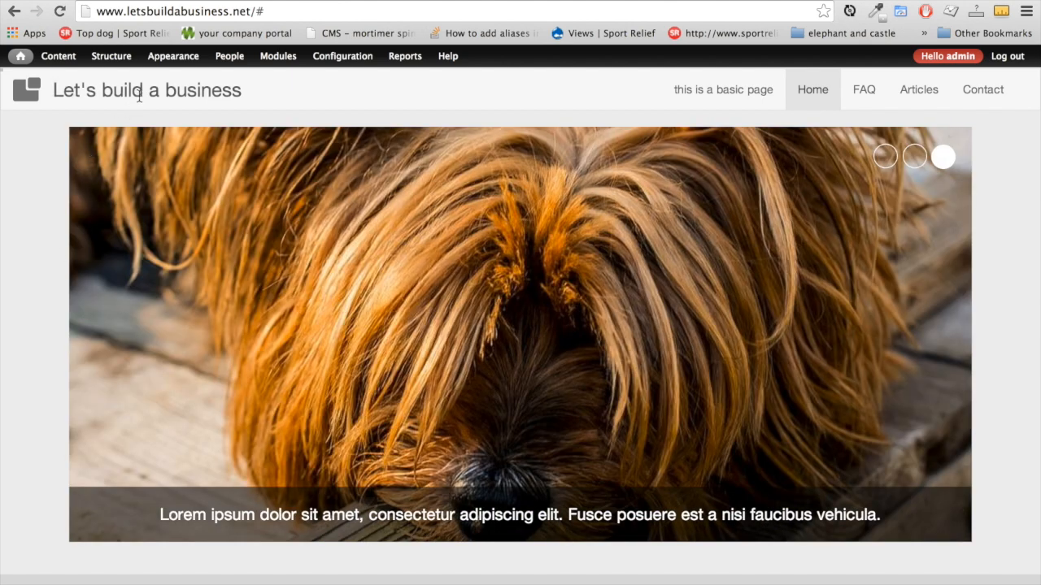
pyautogui.moveTo(174, 66)
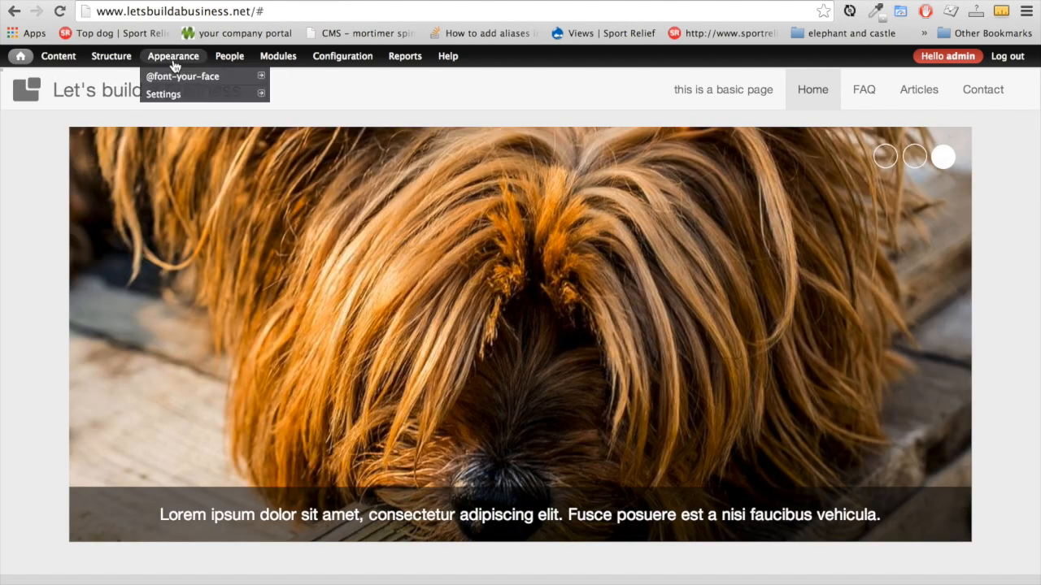
pyautogui.moveTo(154, 81)
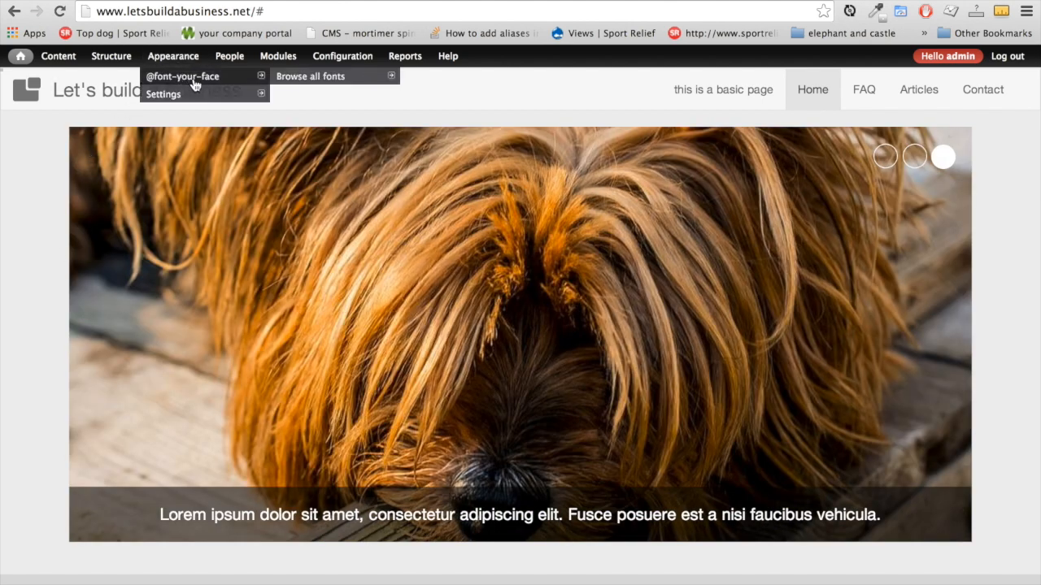
pyautogui.click(195, 85)
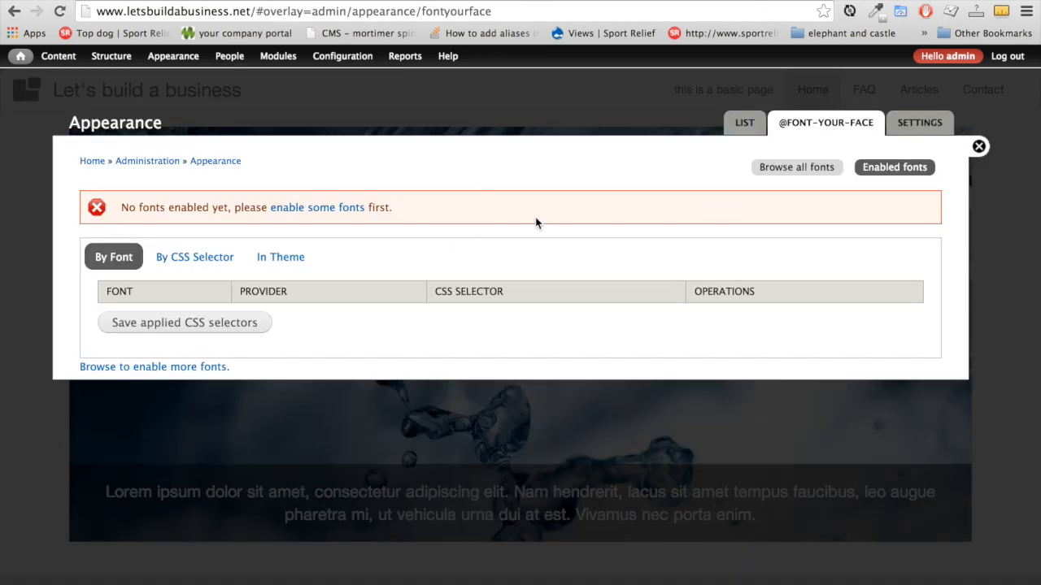
pyautogui.click(796, 167)
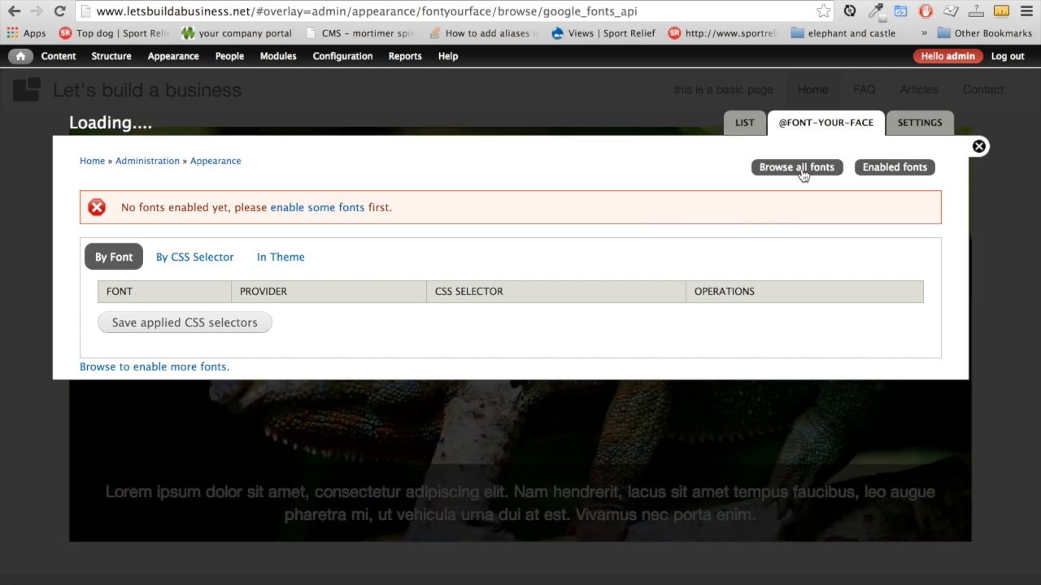
pyautogui.scroll(-1, 656, 240)
pyautogui.scroll(-10, 655, 242)
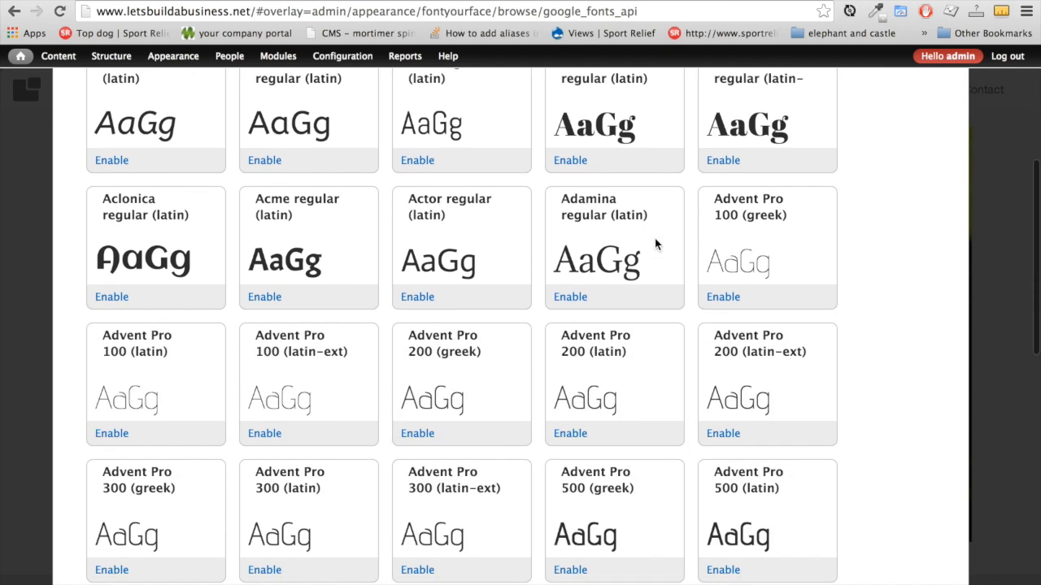
pyautogui.scroll(-10, 655, 240)
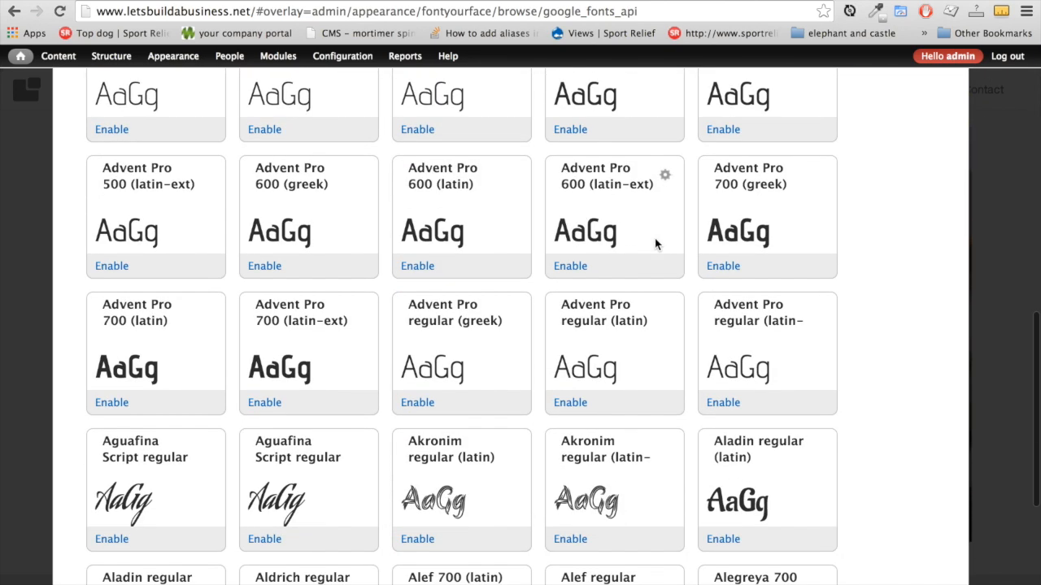
pyautogui.scroll(20, 656, 240)
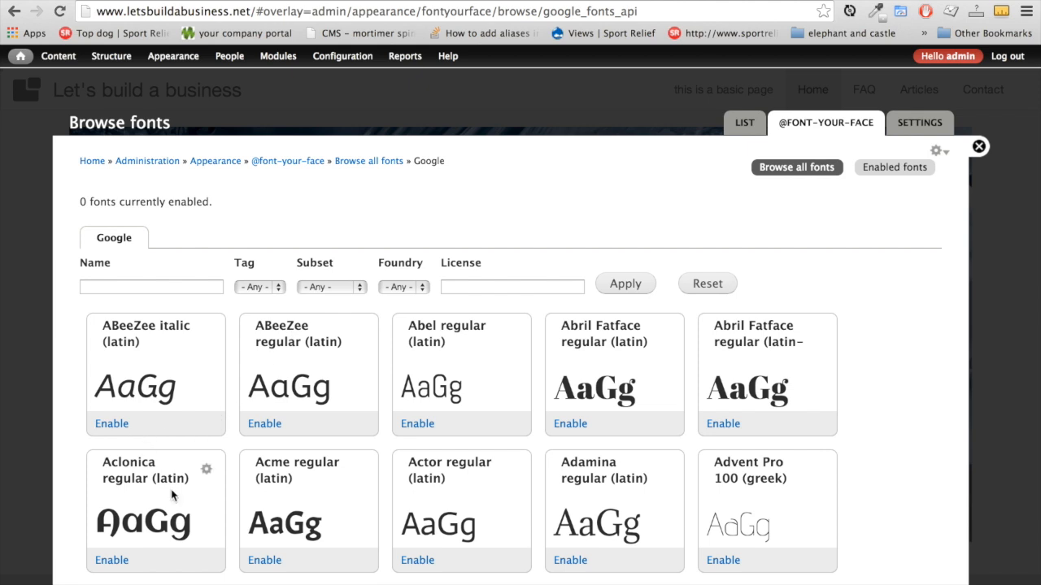
pyautogui.scroll(-3, 171, 431)
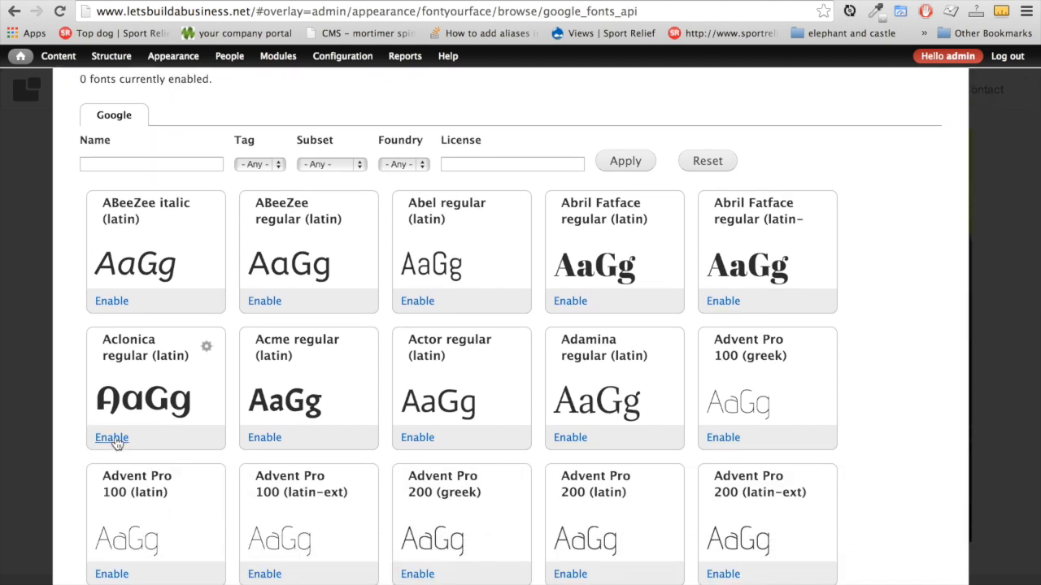
pyautogui.click(112, 438)
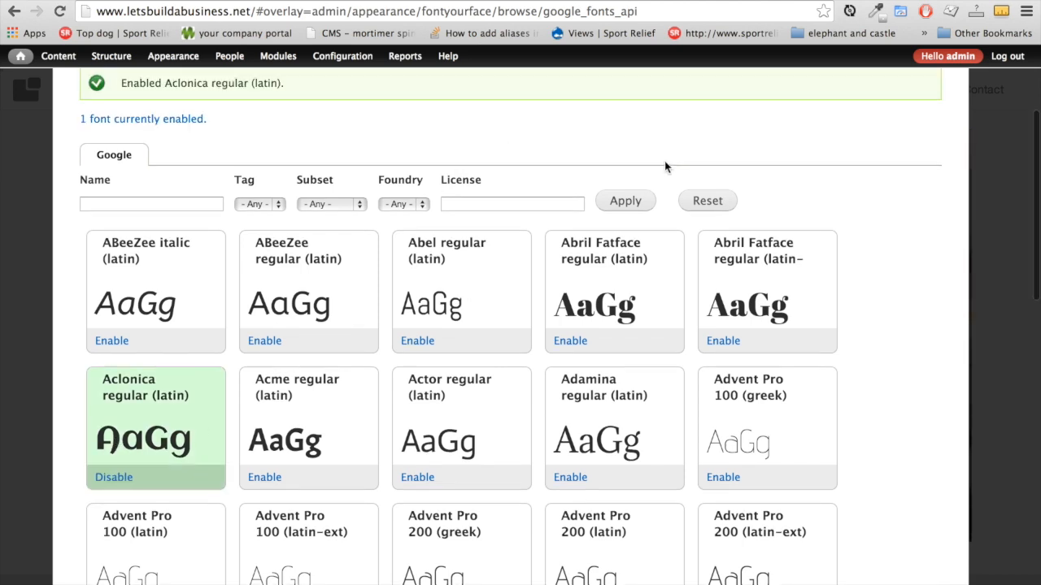
pyautogui.scroll(3, 664, 168)
pyautogui.click(909, 173)
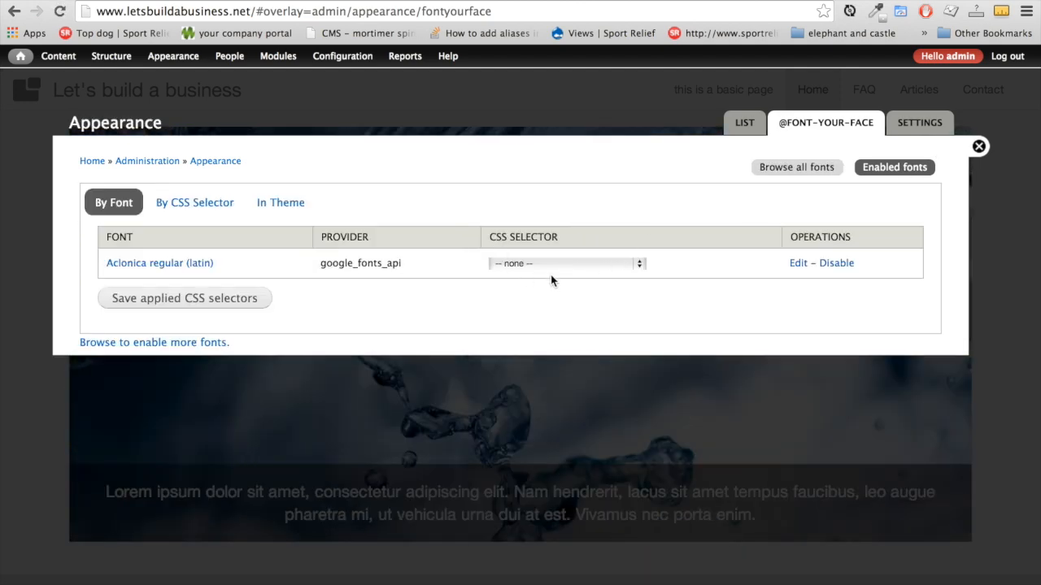
# Assign Aclonica to everything (body), save the CSS selectors, and close the admin overlay
pyautogui.click(643, 265)
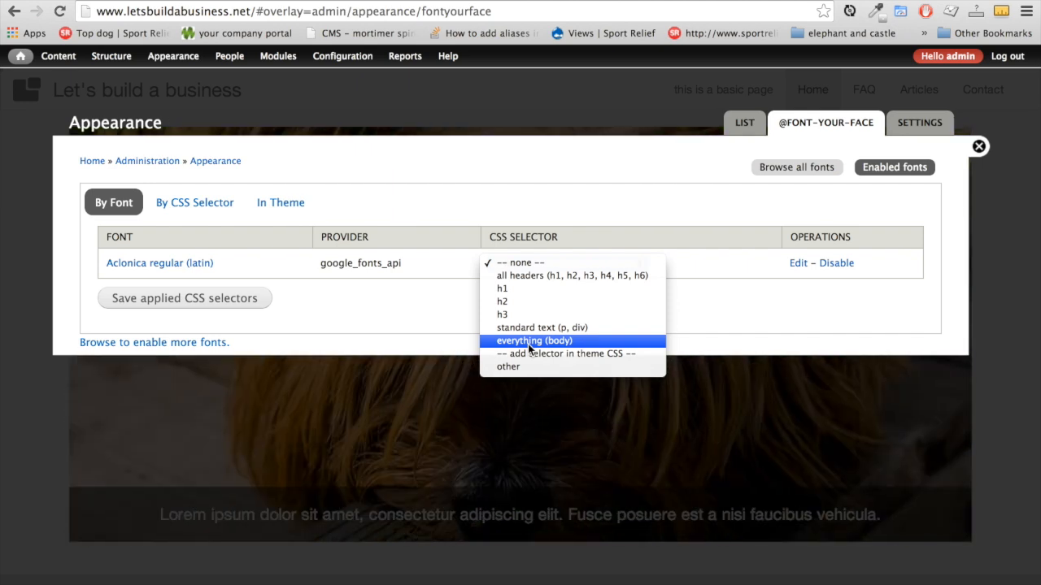
pyautogui.click(529, 344)
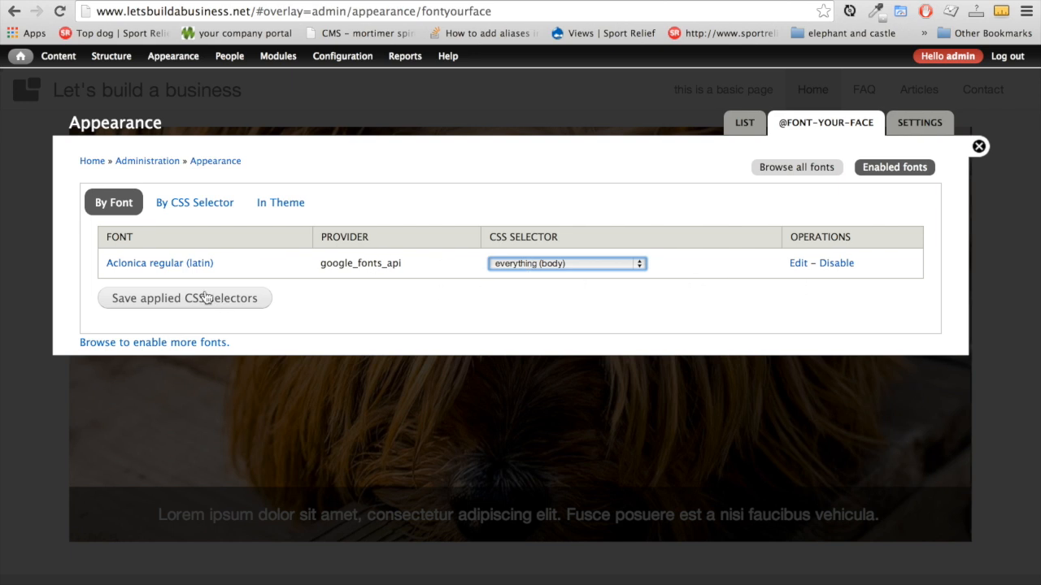
pyautogui.click(173, 304)
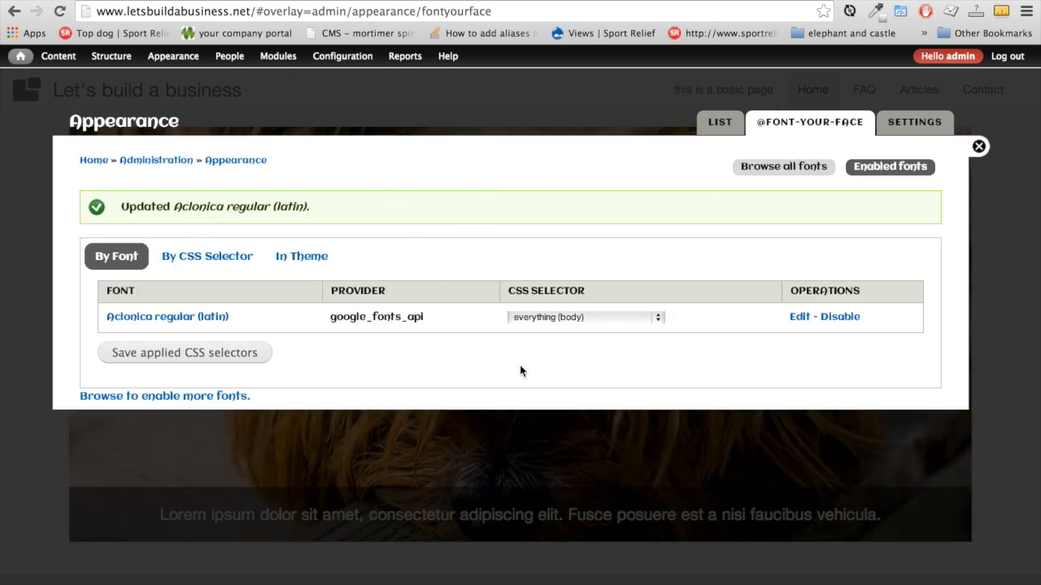
pyautogui.click(980, 148)
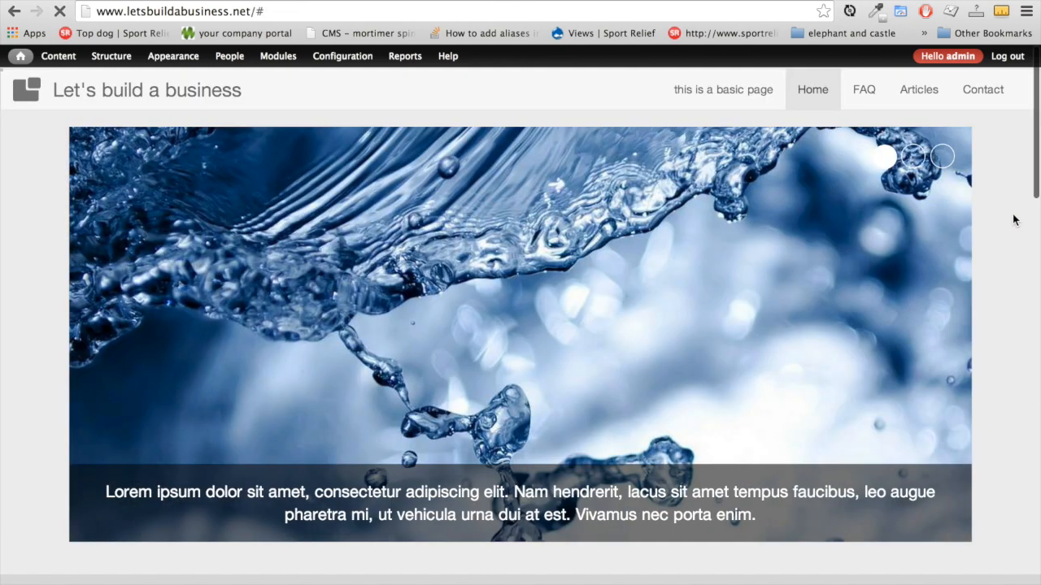
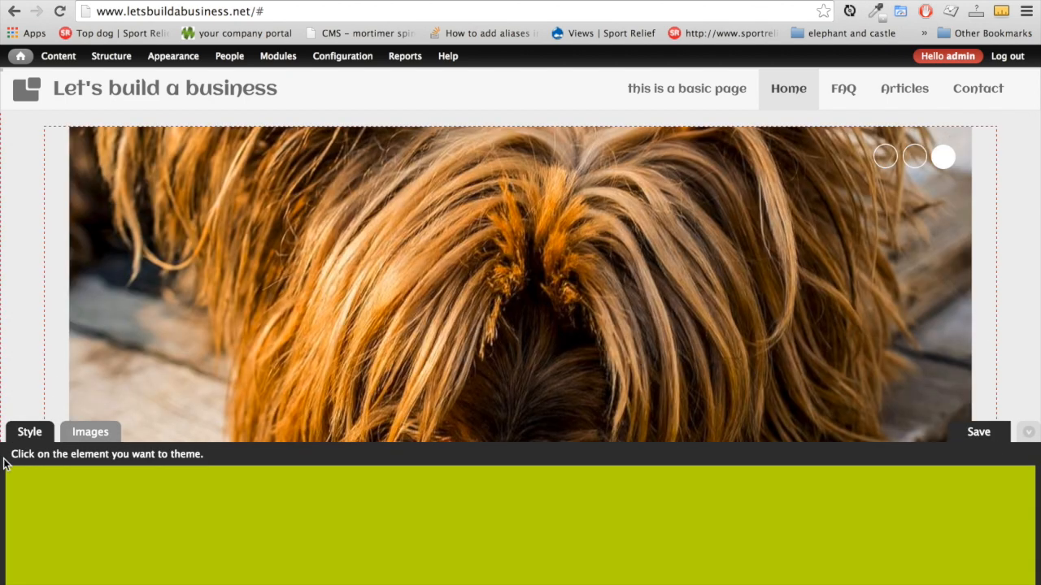
# Select the site name and set its font colour to red
pyautogui.scroll(-3, 22, 232)
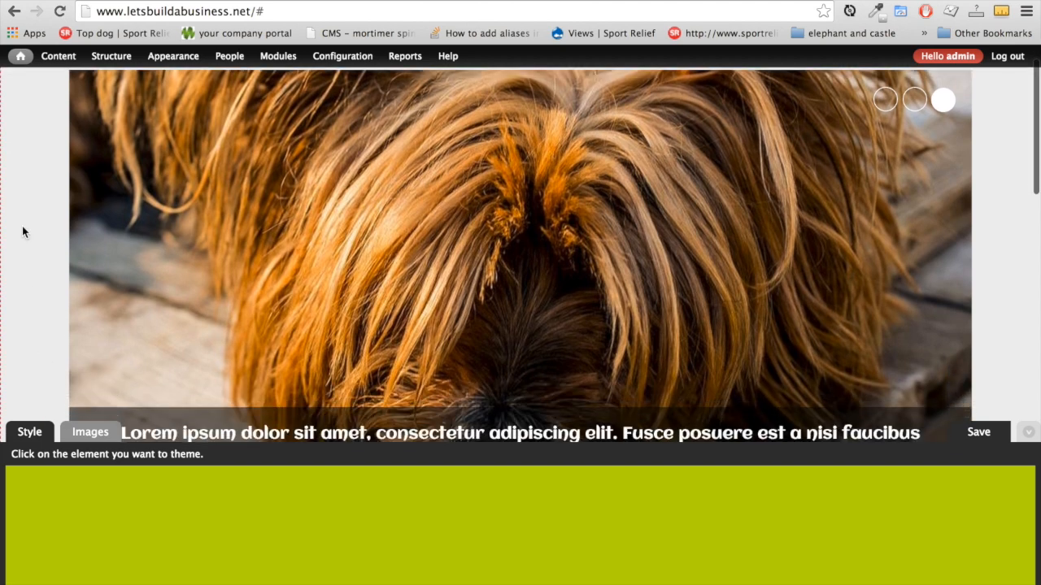
pyautogui.scroll(3, 22, 232)
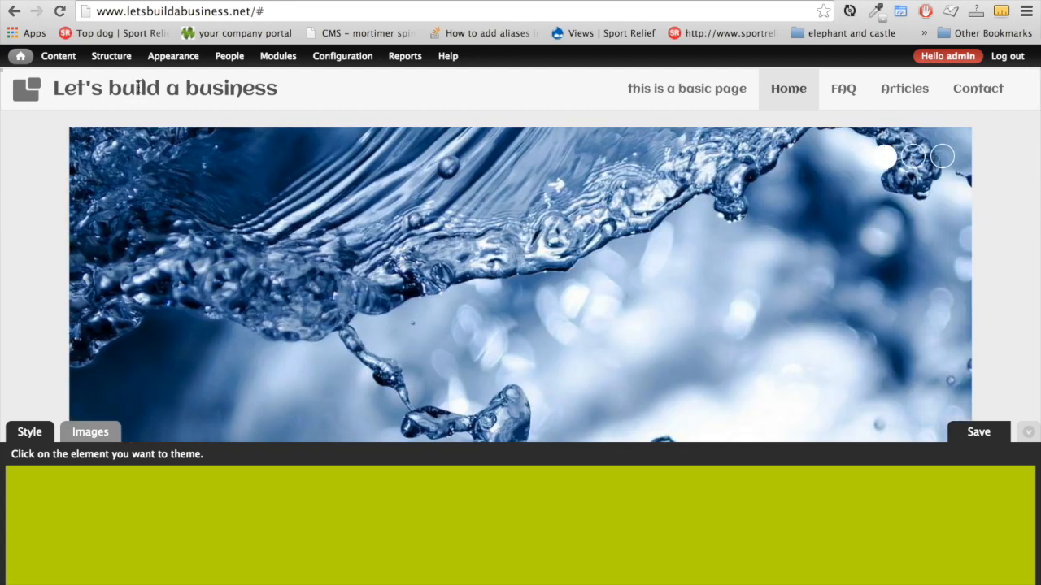
pyautogui.click(140, 88)
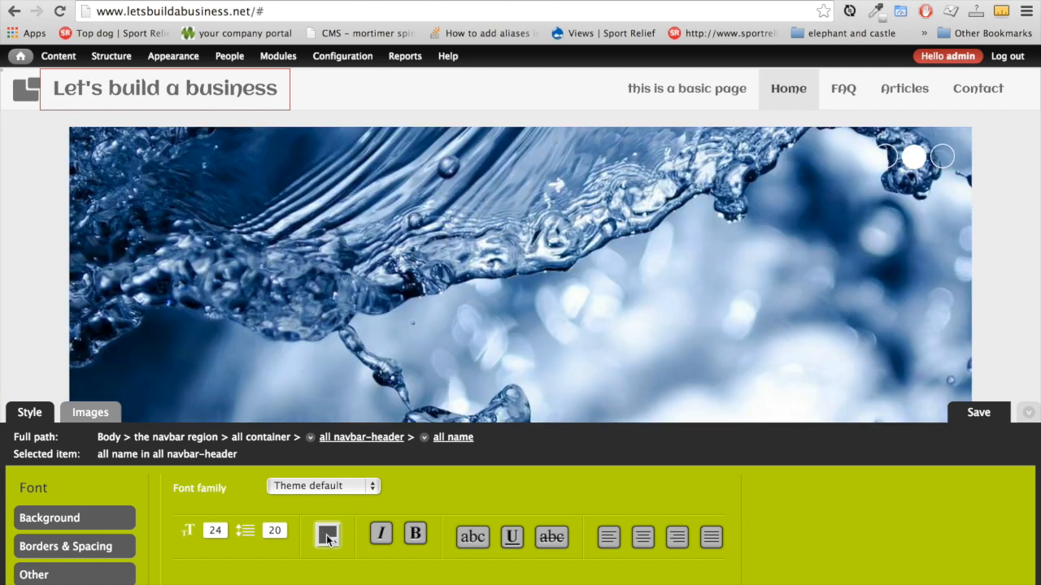
pyautogui.click(327, 535)
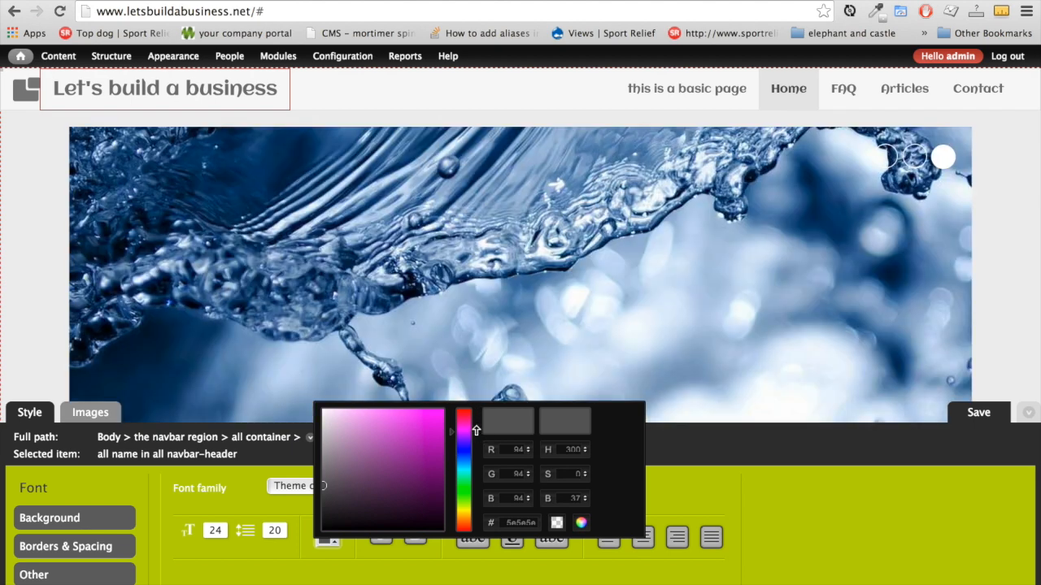
pyautogui.moveTo(471, 425); pyautogui.dragTo(474, 412)
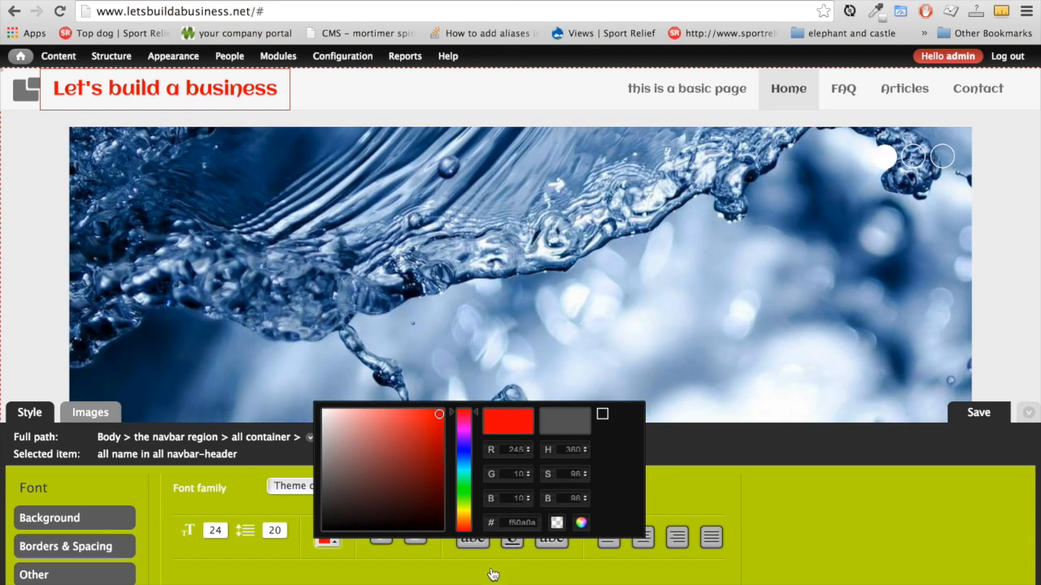
pyautogui.click(492, 575)
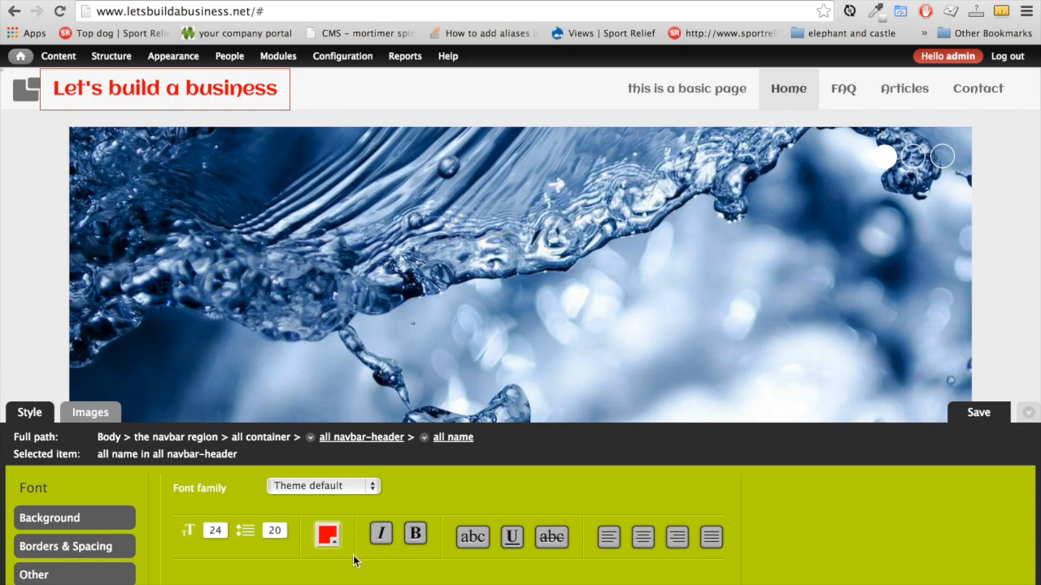
# Make the site name italic, bold and underlined, then start saving the style
pyautogui.click(383, 542)
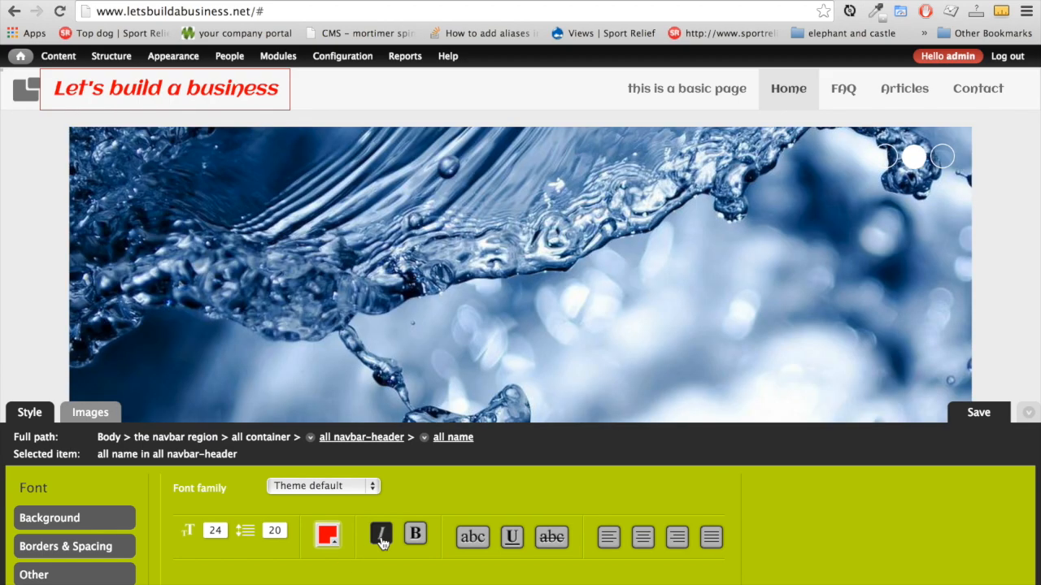
pyautogui.click(420, 535)
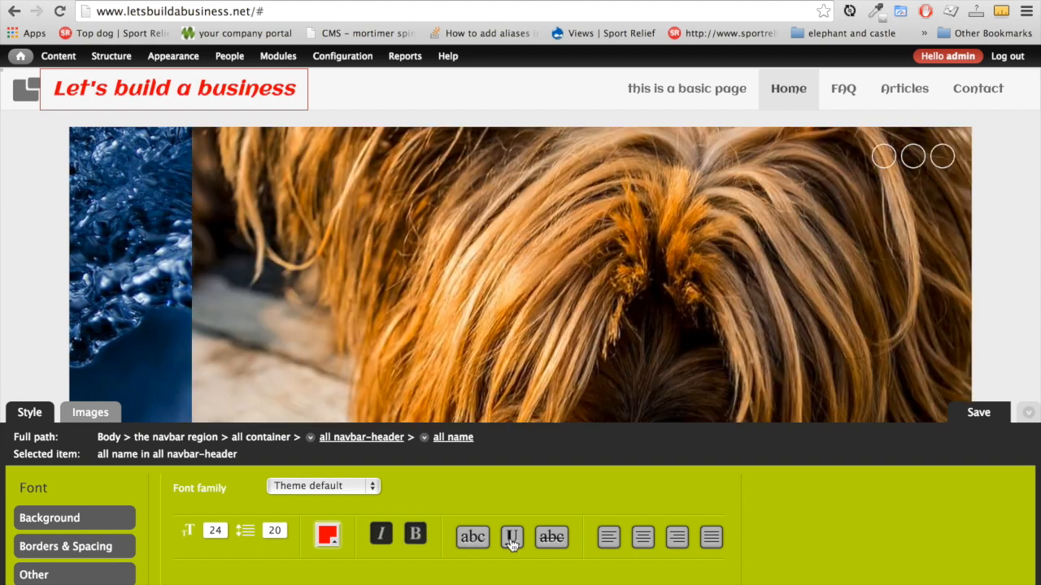
pyautogui.click(512, 542)
pyautogui.click(512, 544)
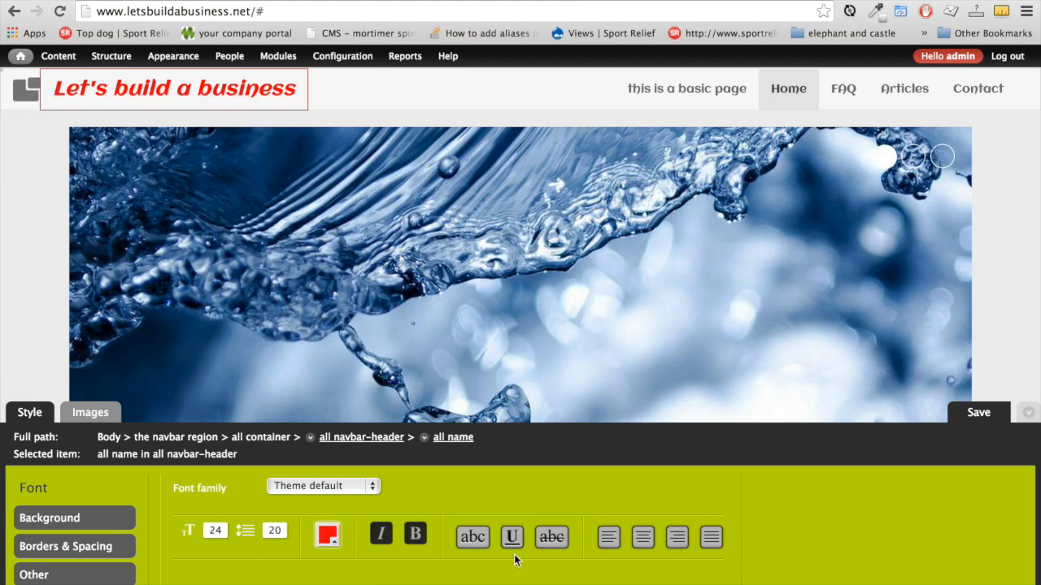
pyautogui.click(517, 545)
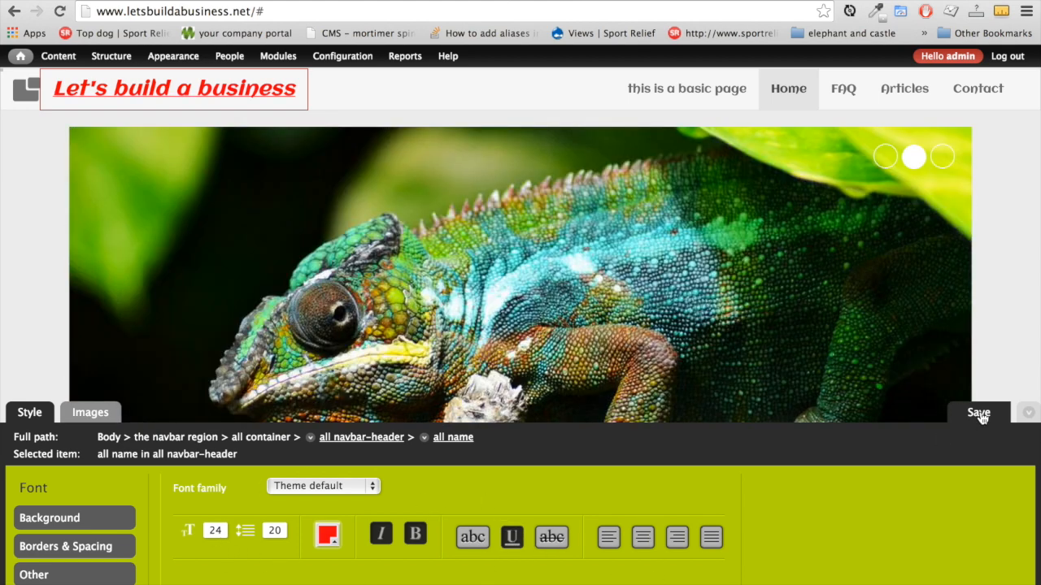
pyautogui.click(978, 413)
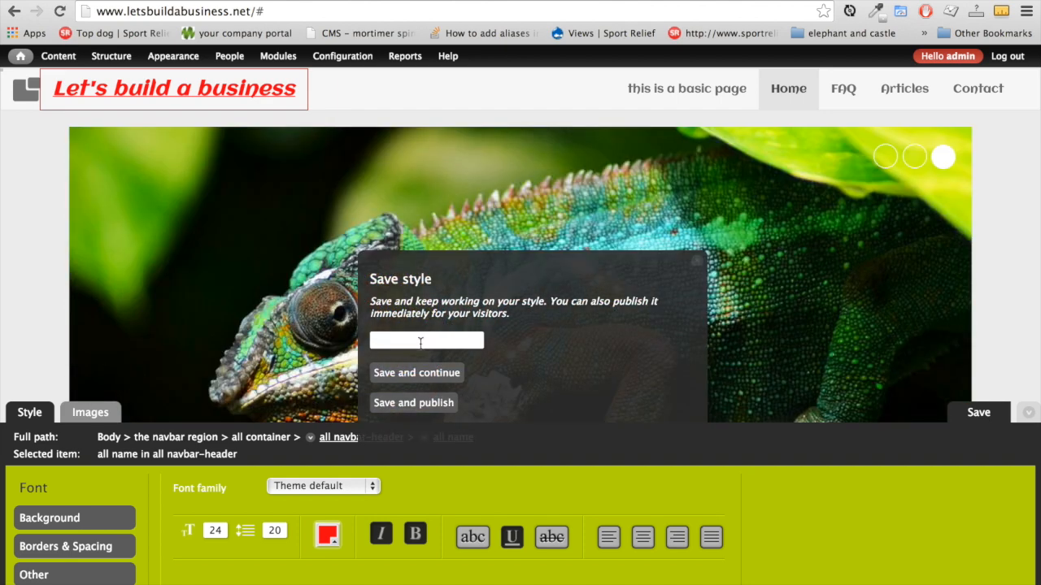
# Save and publish the style as 'business styles', then reopen the theming panel
pyautogui.write('business styles')
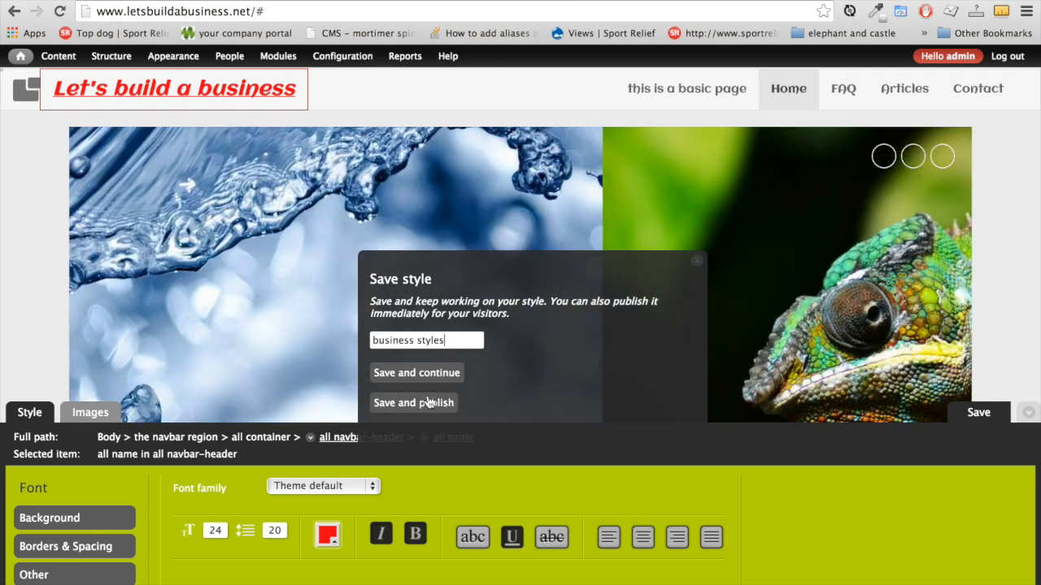
pyautogui.click(428, 403)
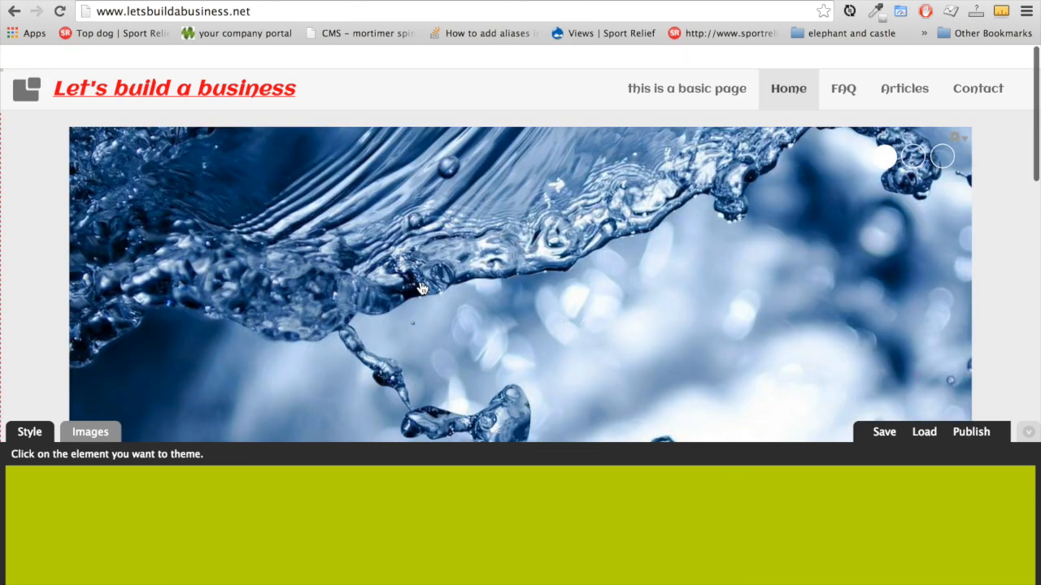
pyautogui.scroll(-5, 56, 303)
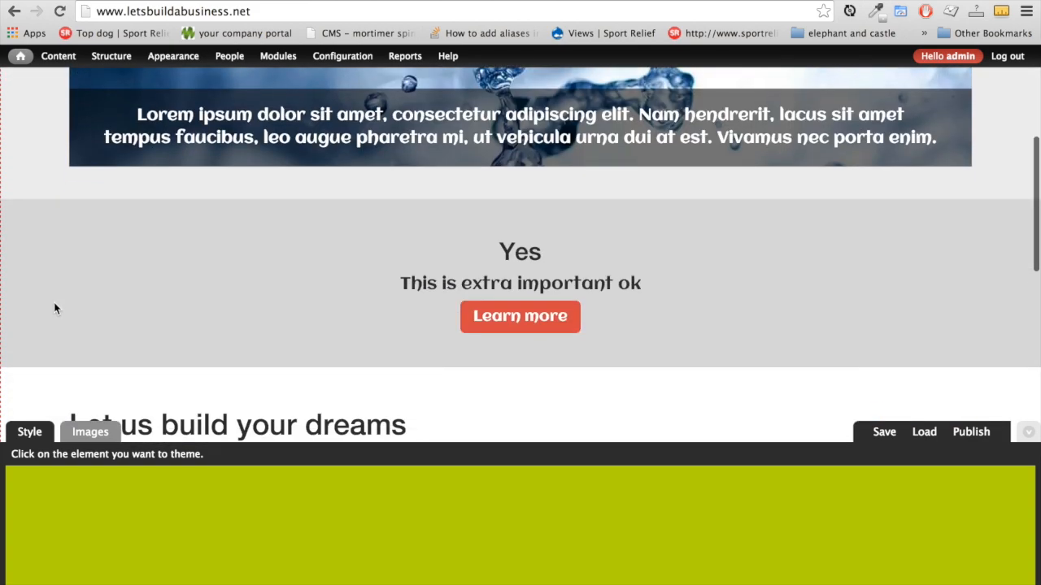
pyautogui.scroll(5, 40, 197)
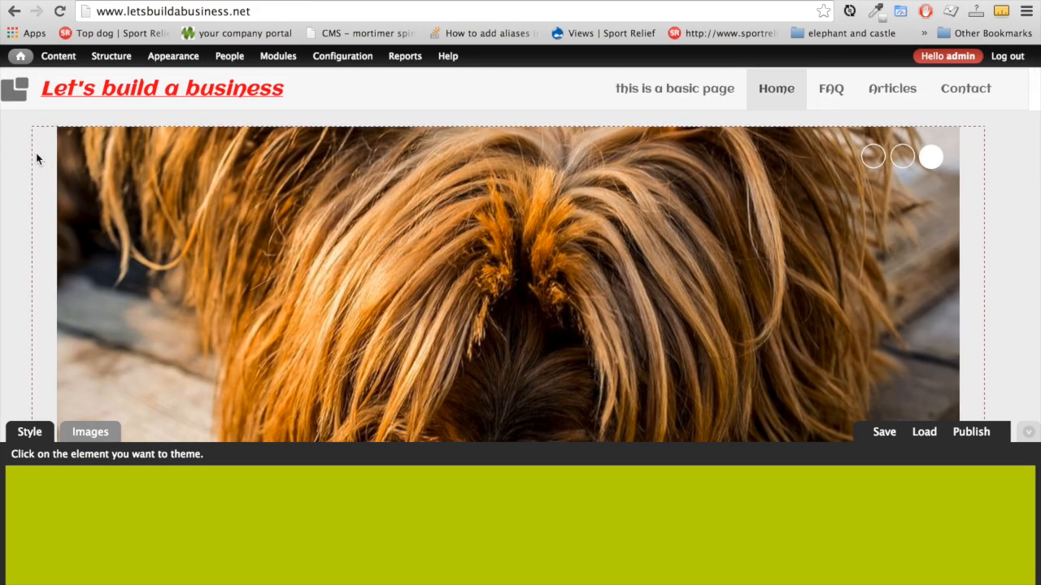
pyautogui.scroll(-5, 36, 154)
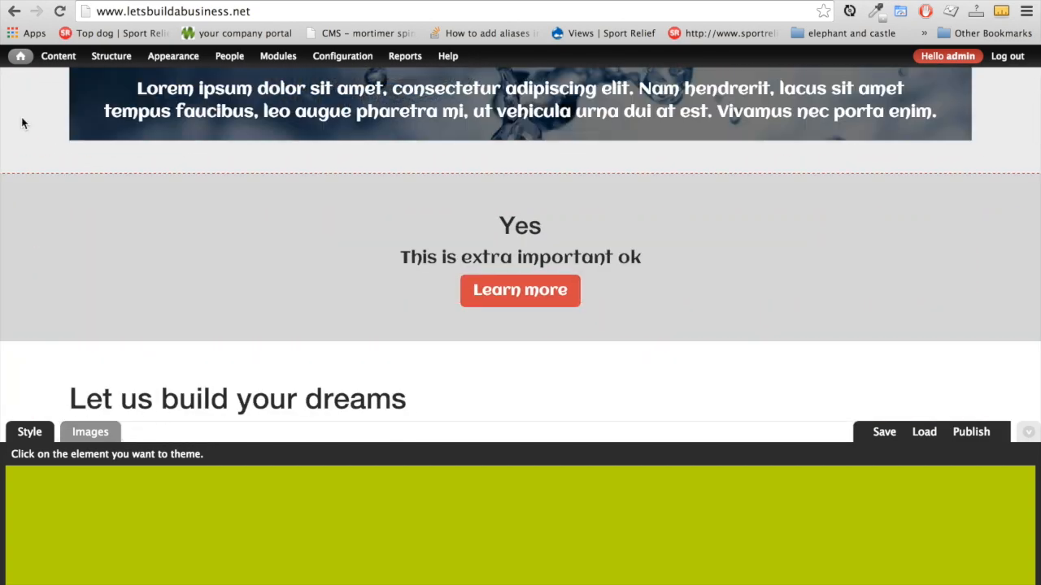
pyautogui.scroll(4, 21, 122)
pyautogui.scroll(1, 22, 123)
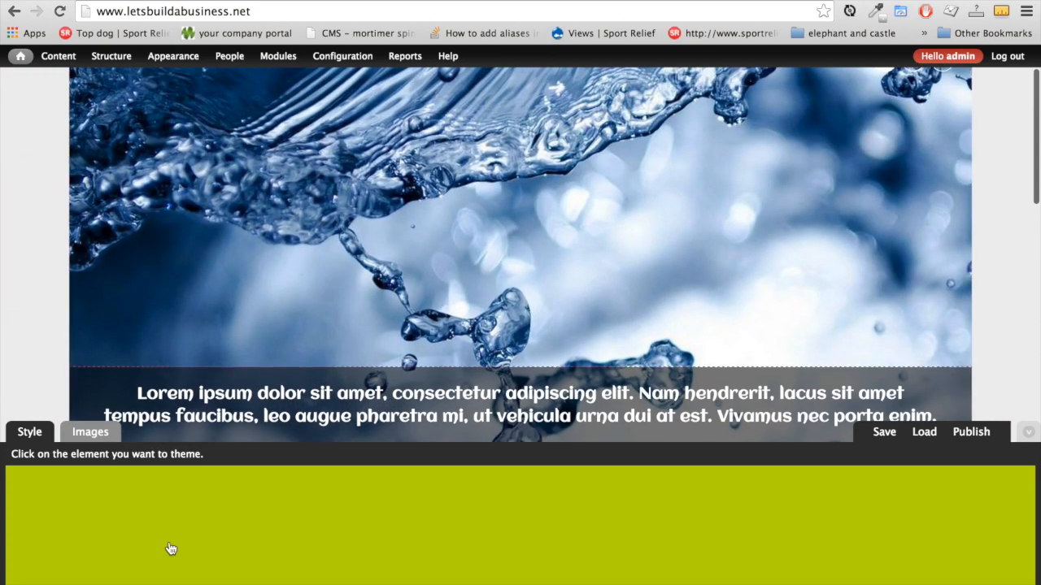
pyautogui.click(1027, 438)
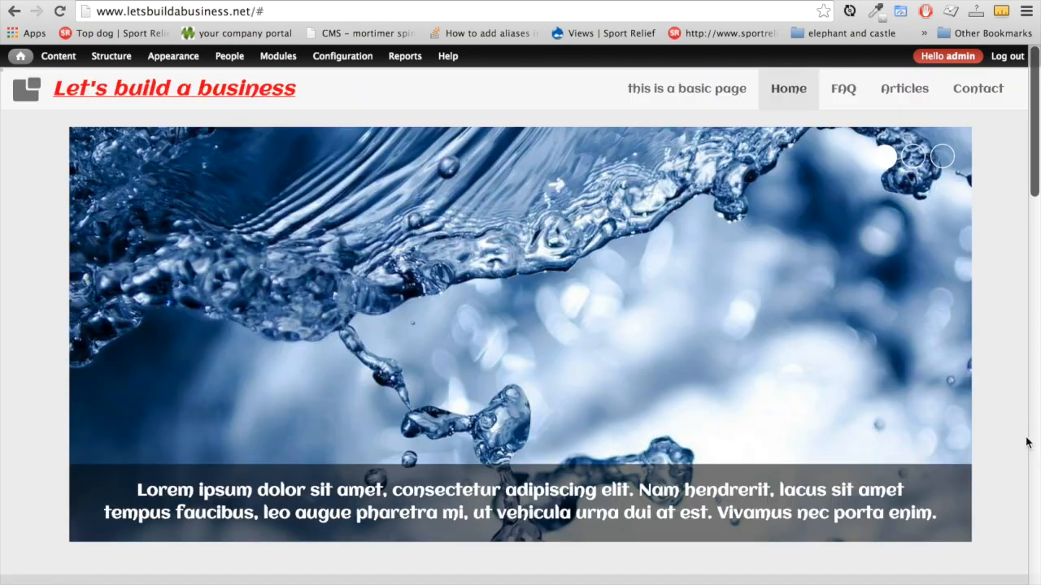
pyautogui.click(1027, 583)
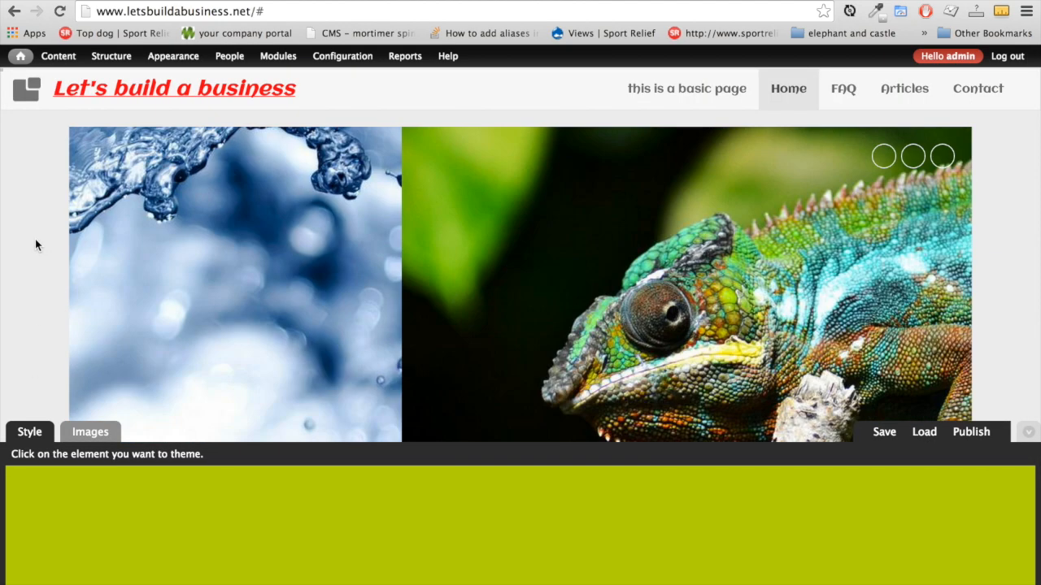
# Pick a new background colour for the page-header region
pyautogui.click(35, 240)
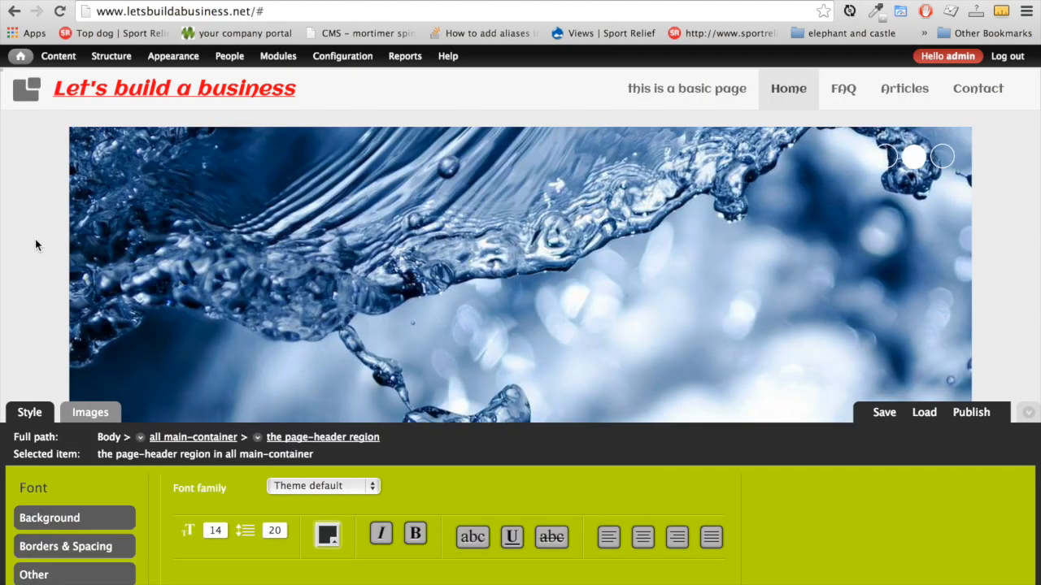
pyautogui.click(82, 531)
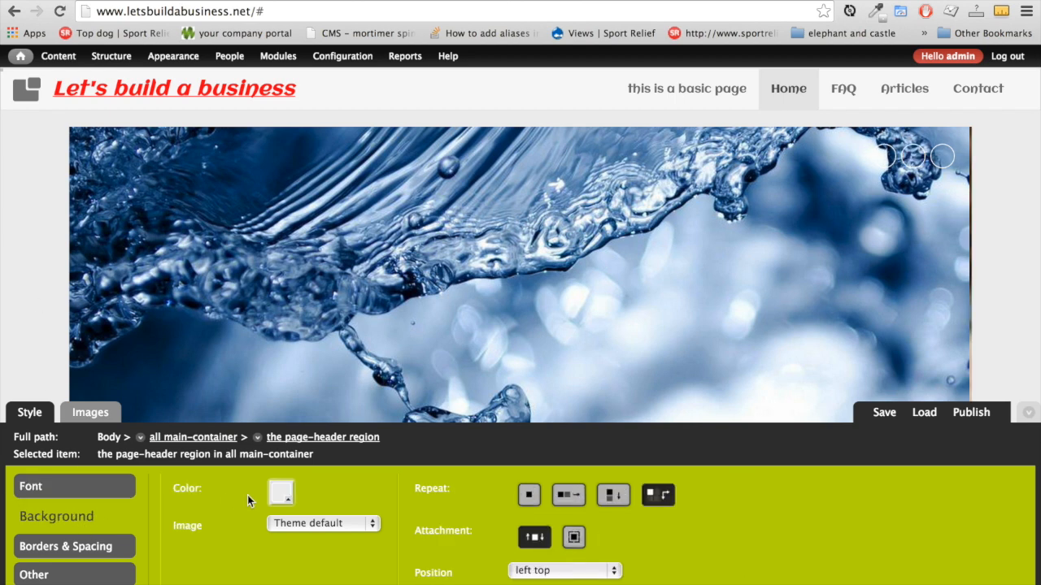
pyautogui.click(282, 496)
pyautogui.moveTo(279, 376)
pyautogui.mouseDown()
pyautogui.moveTo(334, 377)
pyautogui.moveTo(367, 423)
pyautogui.moveTo(369, 457)
pyautogui.moveTo(356, 474)
pyautogui.moveTo(292, 478)
pyautogui.mouseUp()
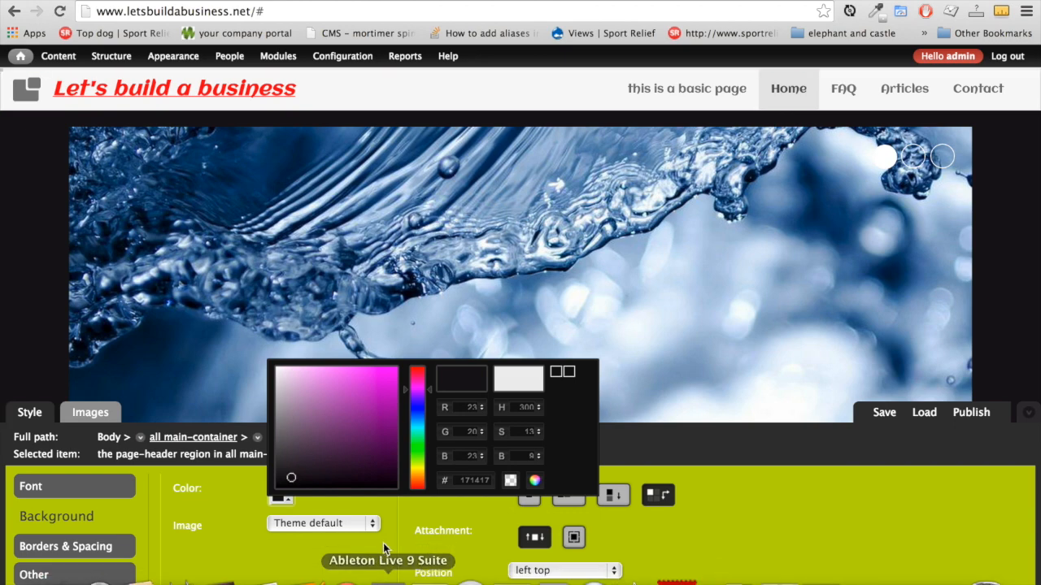
pyautogui.click(256, 572)
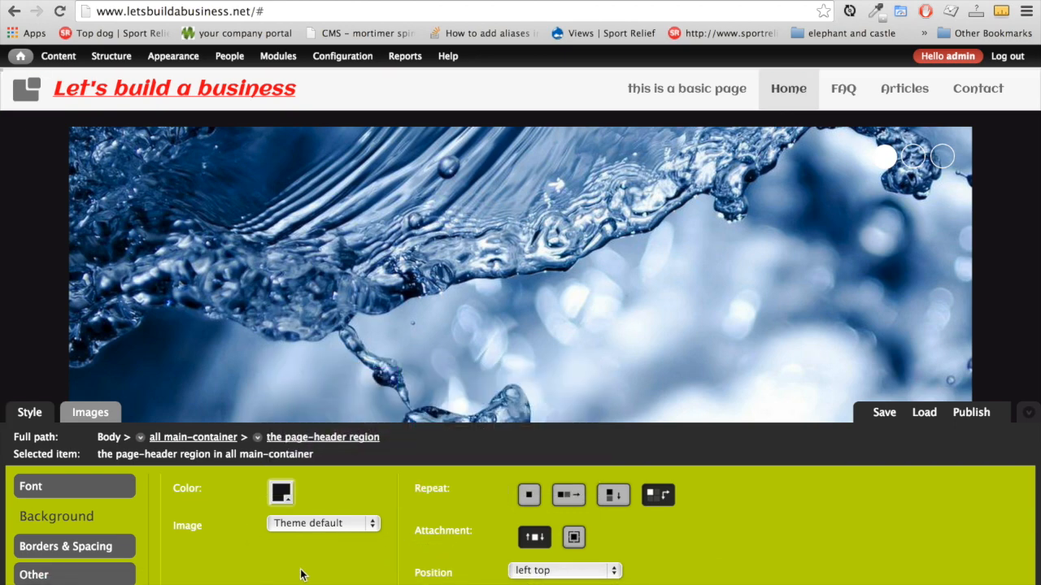
# Save and publish the header styling into the existing business styles
pyautogui.scroll(-5, 991, 268)
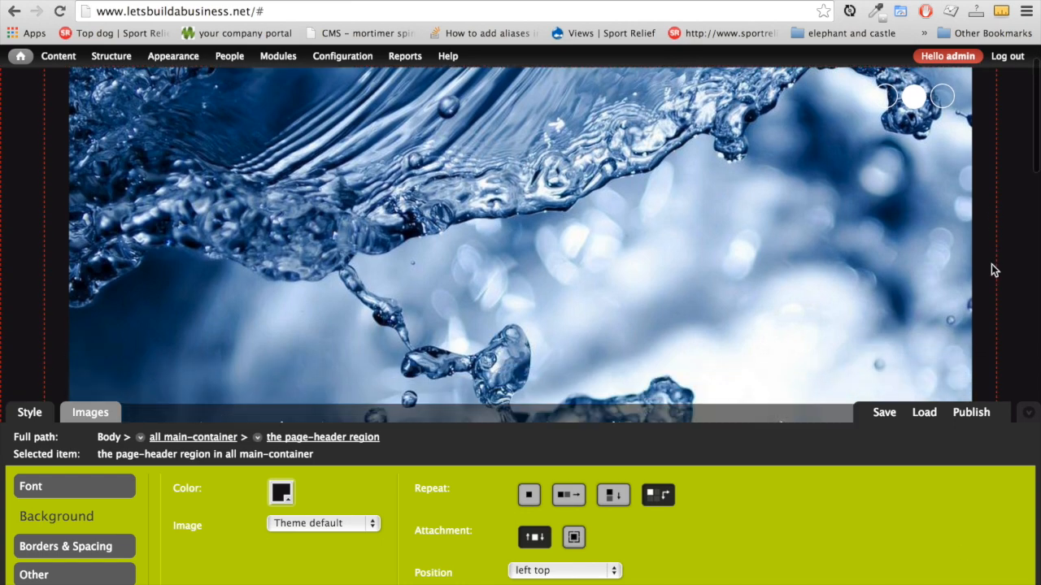
pyautogui.scroll(-4, 991, 264)
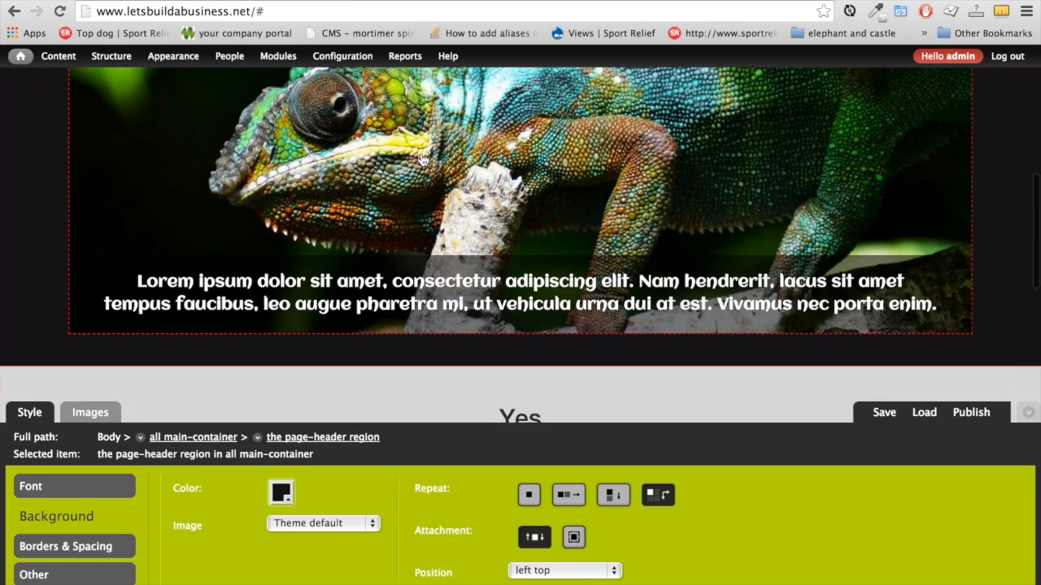
pyautogui.click(882, 413)
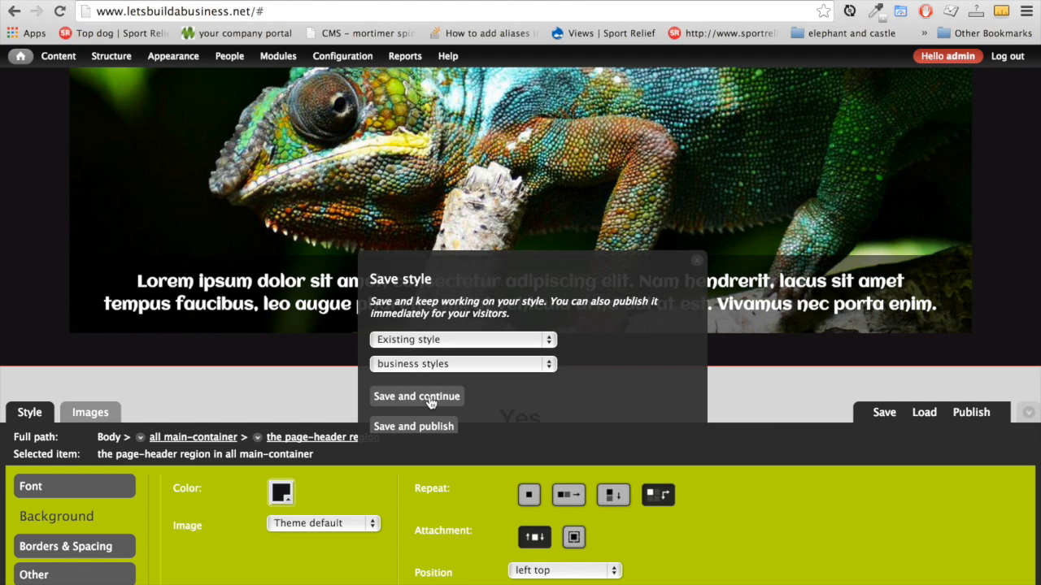
pyautogui.click(430, 429)
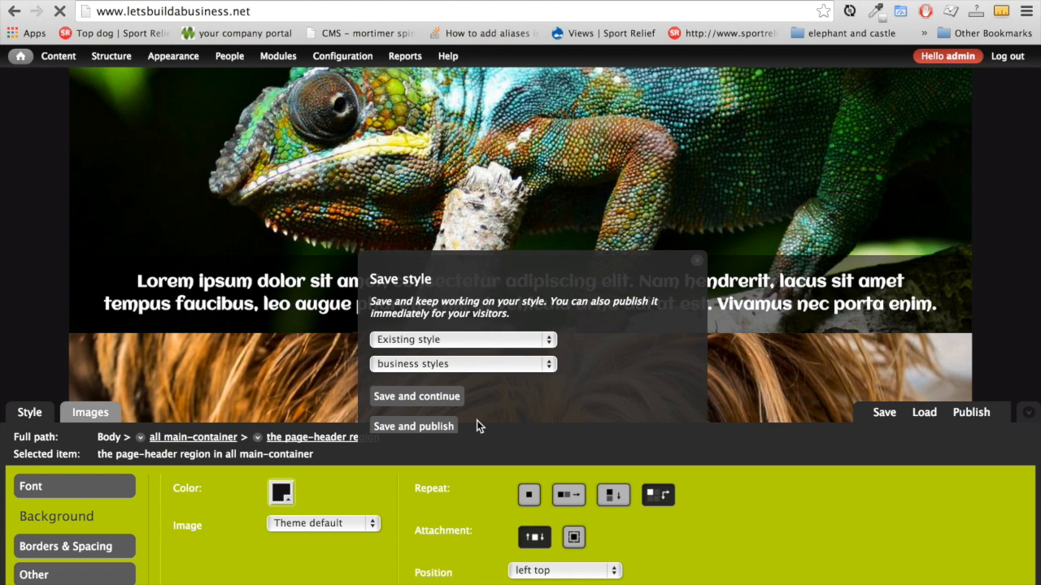
pyautogui.scroll(-5, 16, 346)
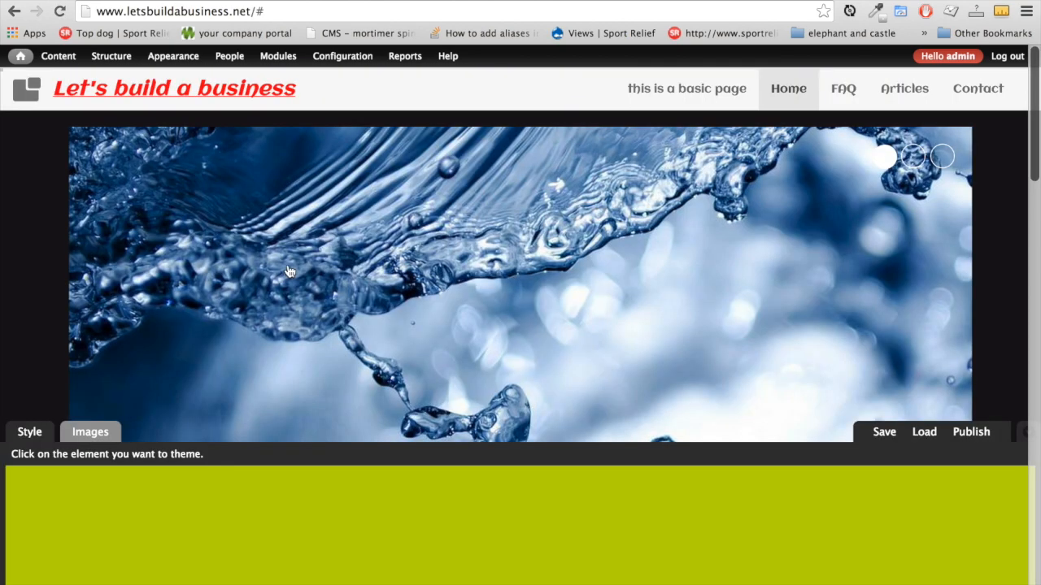
# Give the grey Yes / Learn more band a light cyan-blue background
pyautogui.scroll(-5, 35, 342)
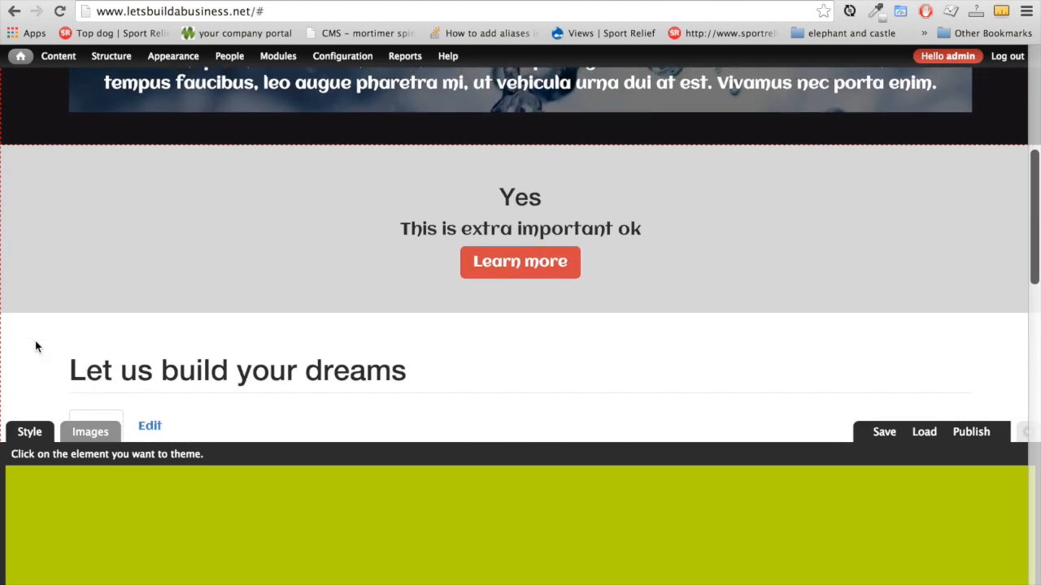
pyautogui.click(123, 280)
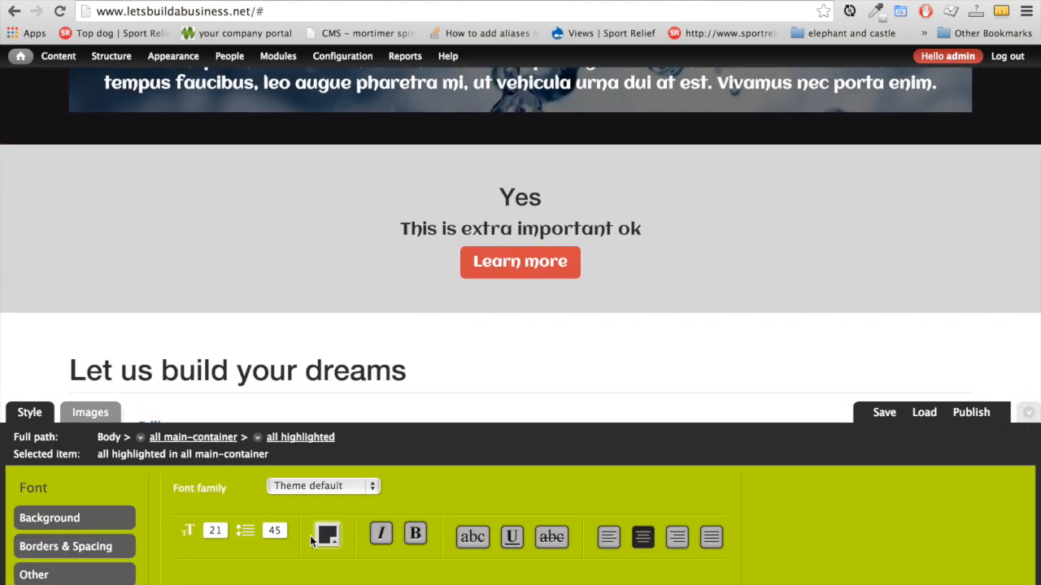
pyautogui.click(282, 492)
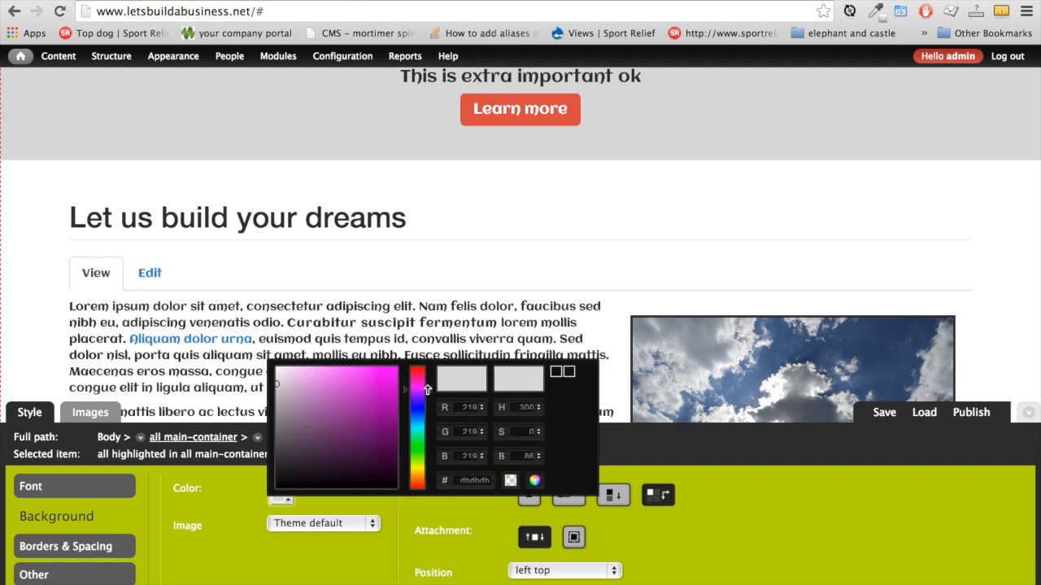
pyautogui.click(430, 426)
pyautogui.moveTo(292, 390); pyautogui.dragTo(365, 397)
pyautogui.scroll(-10, 186, 290)
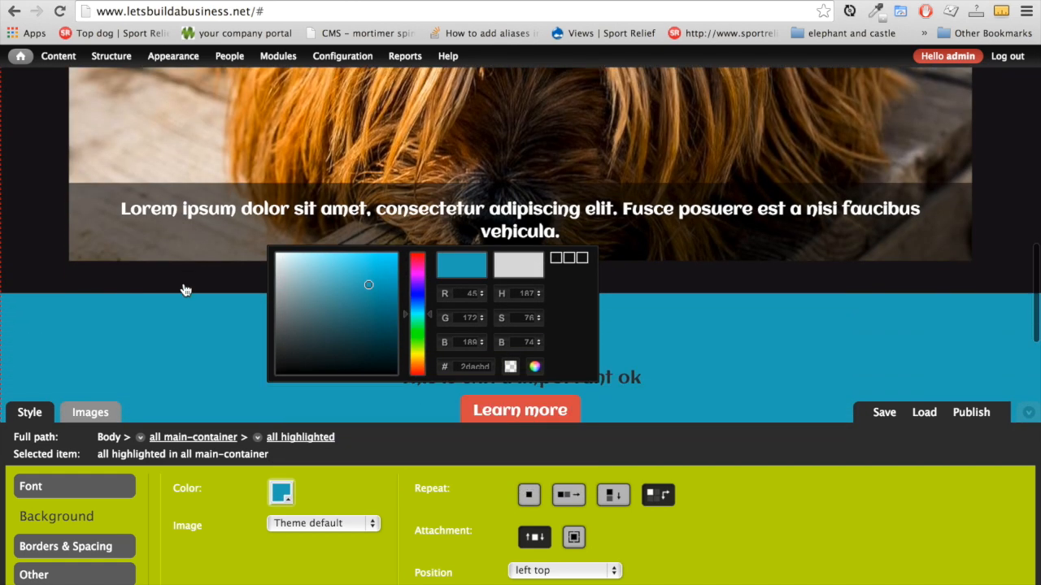
pyautogui.scroll(3, 186, 290)
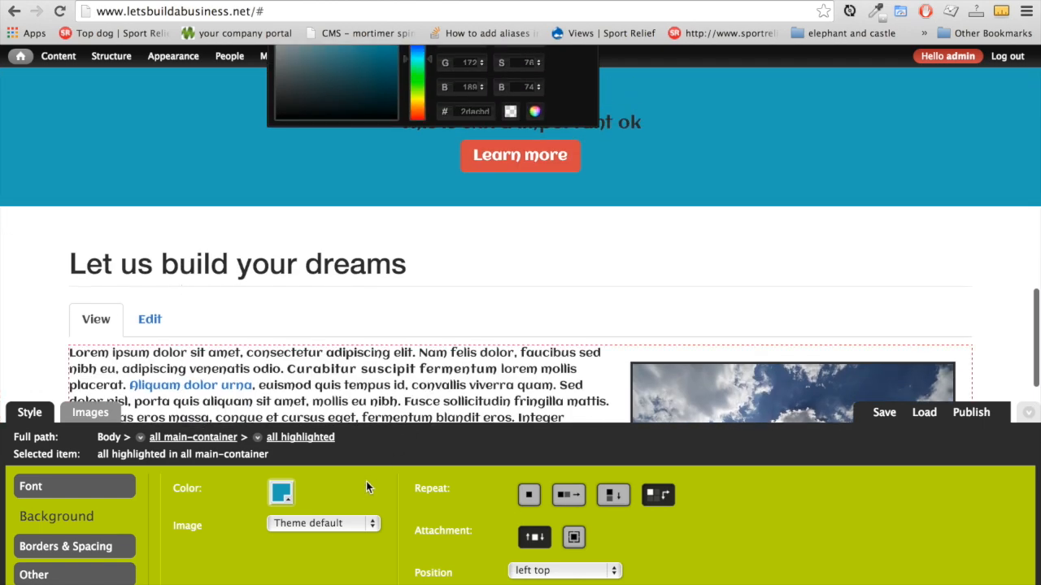
# Save and publish the updated business styles
pyautogui.click(977, 415)
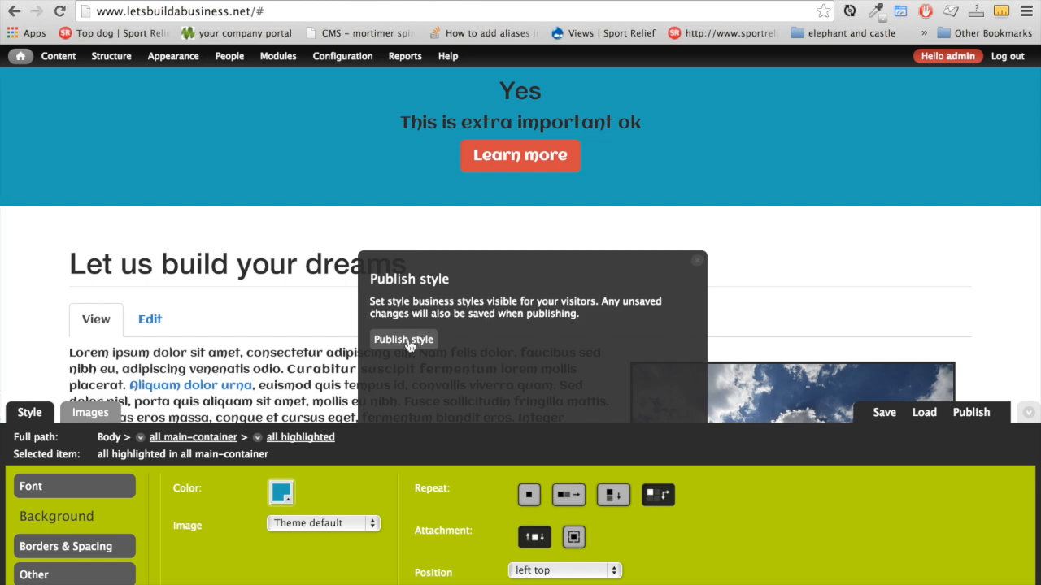
pyautogui.scroll(-5, 673, 261)
pyautogui.scroll(5, 700, 263)
pyautogui.click(699, 262)
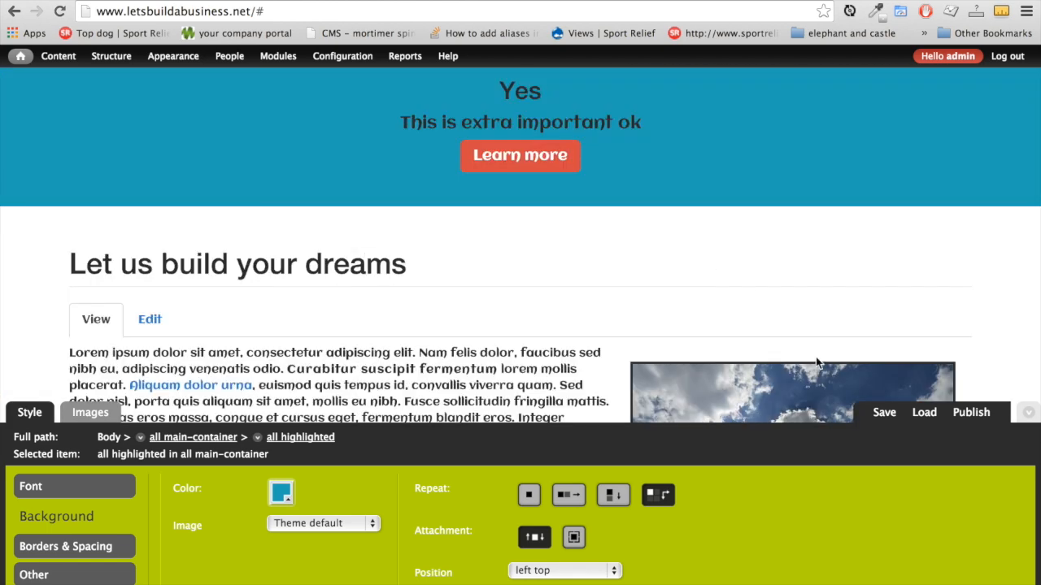
pyautogui.click(884, 412)
pyautogui.scroll(-5, 433, 406)
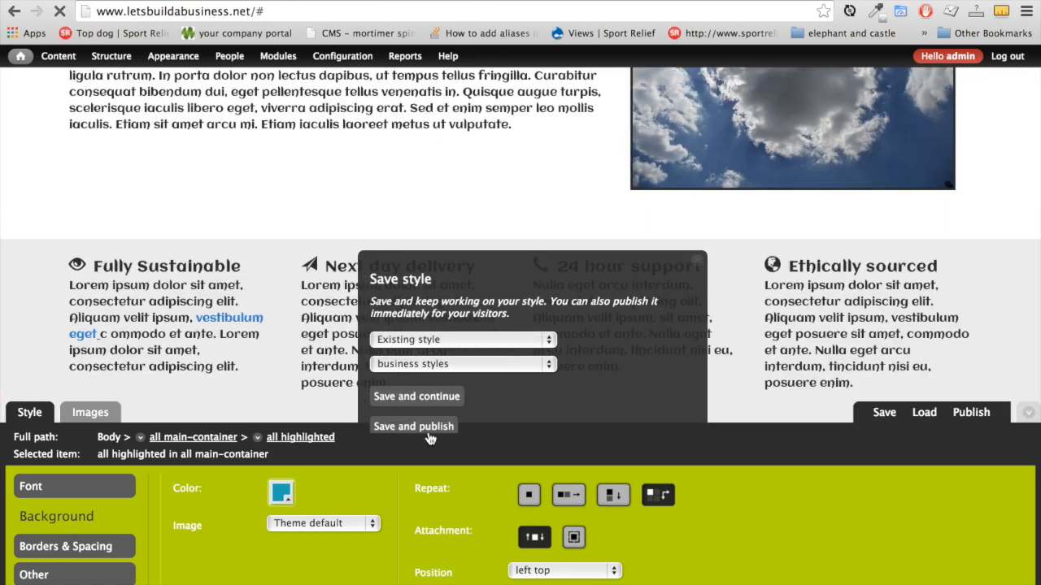
pyautogui.scroll(4, 430, 439)
pyautogui.click(428, 431)
pyautogui.scroll(3, 24, 284)
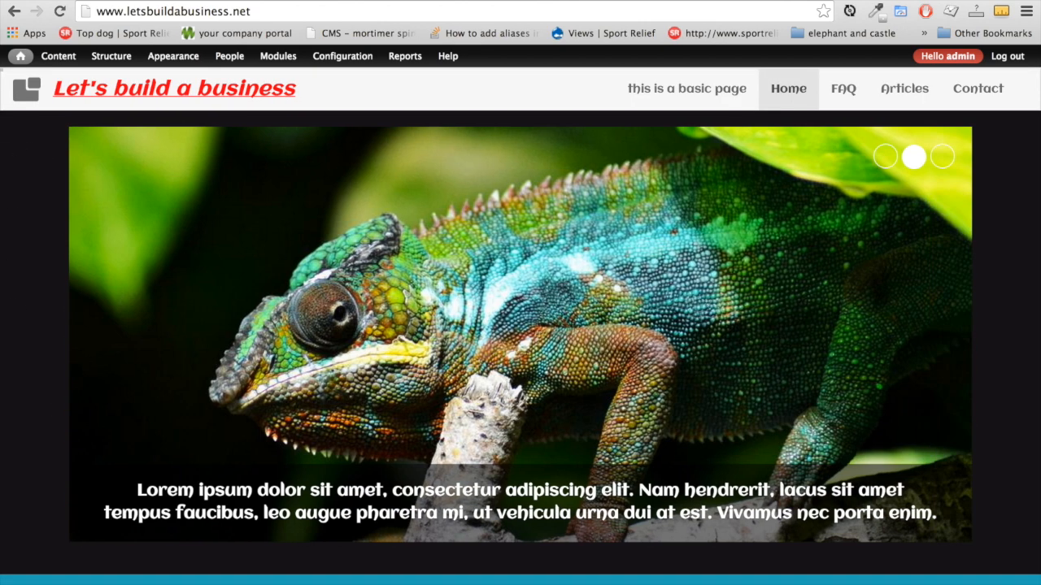
# Reselect the page-header region in the theme editor and show its Images upload form
pyautogui.click(1029, 583)
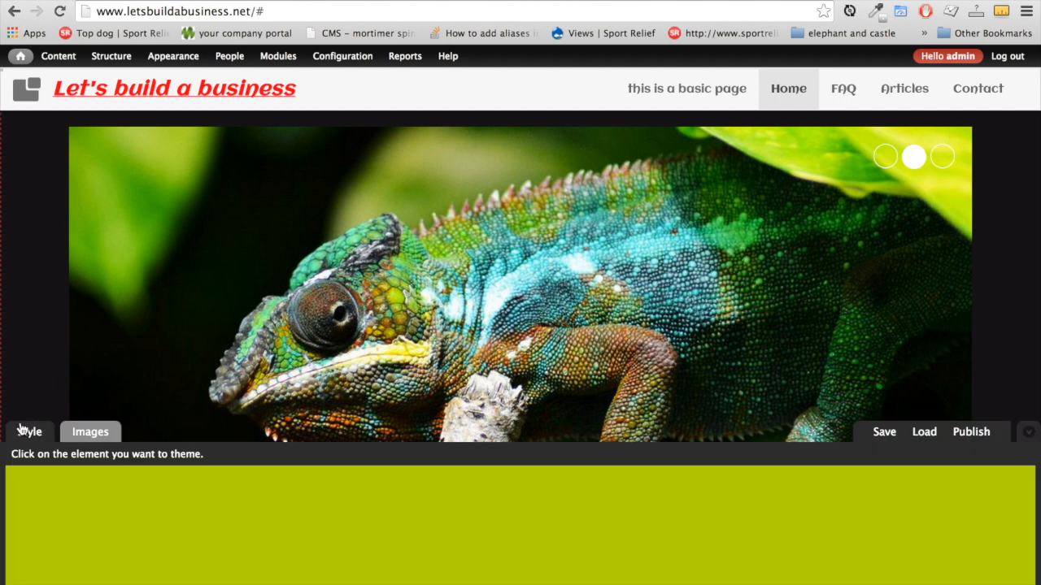
pyautogui.click(83, 431)
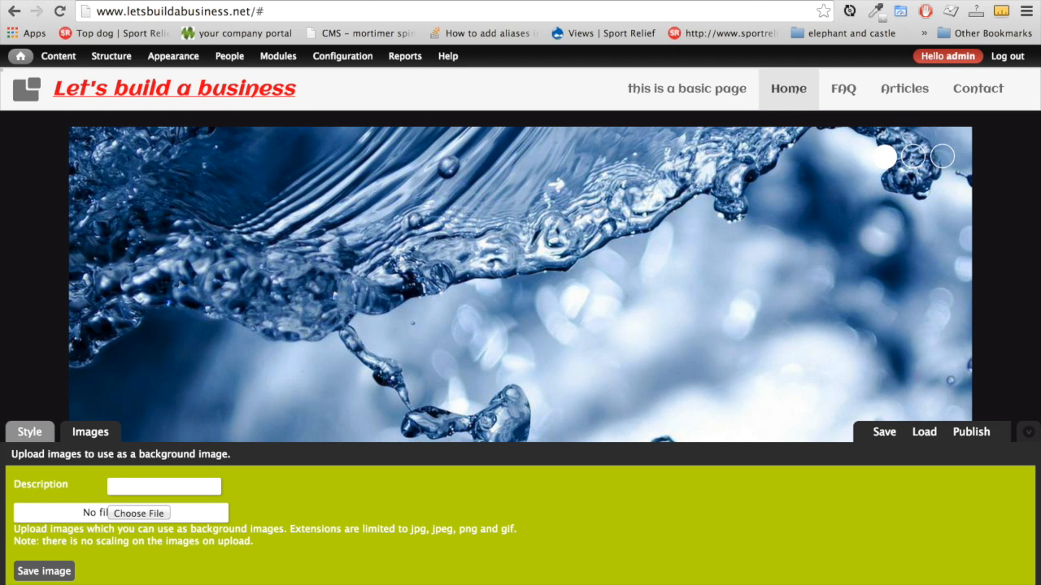
pyautogui.hotkey('ctrl', 'Tab')
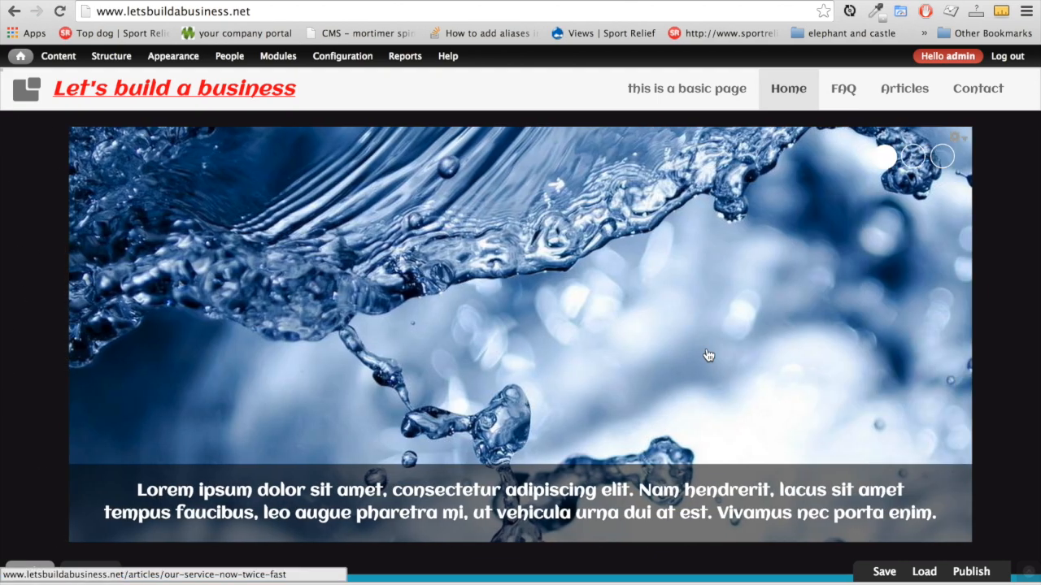
pyautogui.click(1029, 578)
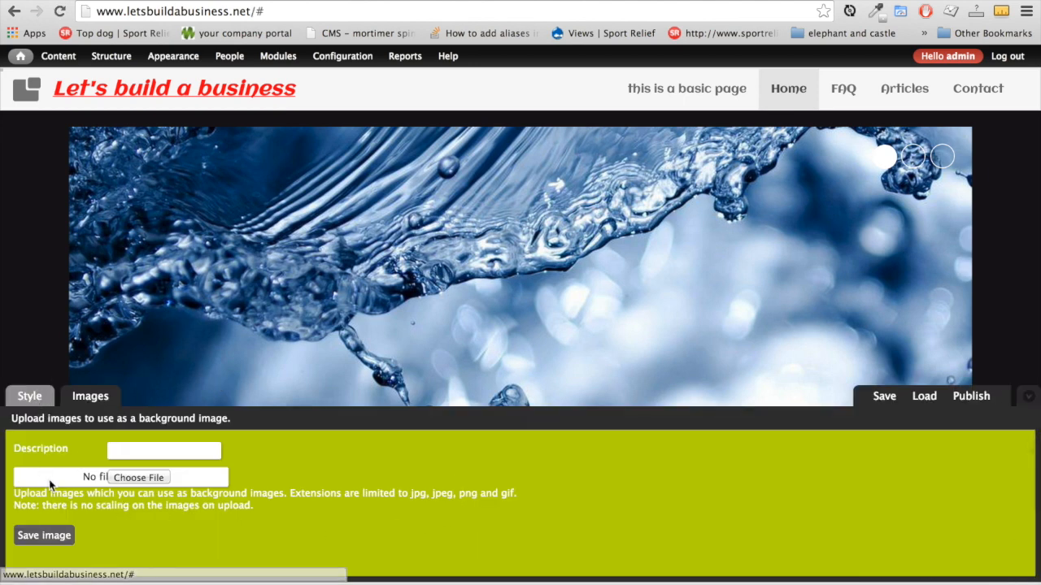
pyautogui.click(29, 398)
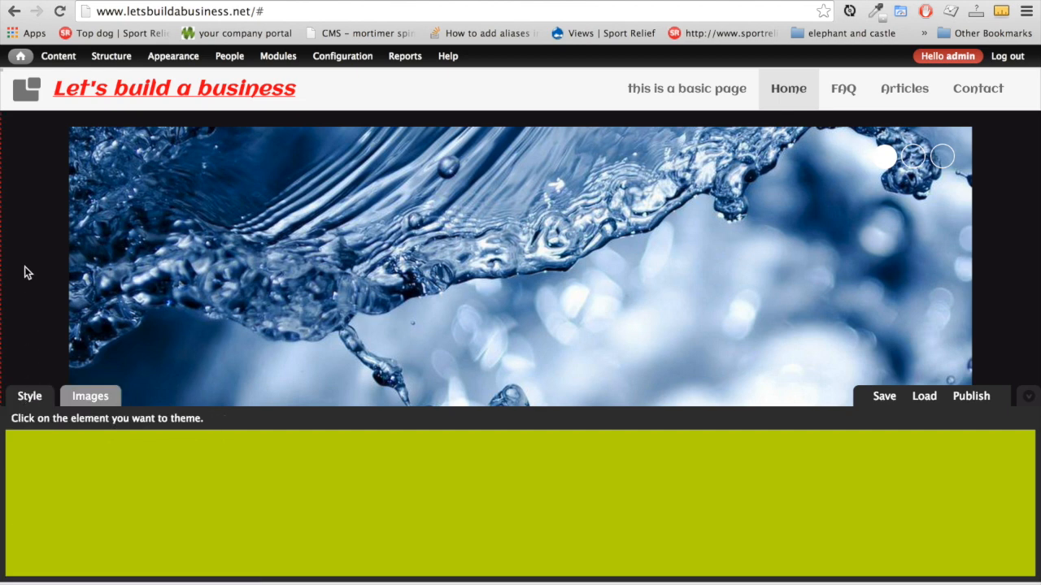
pyautogui.click(24, 267)
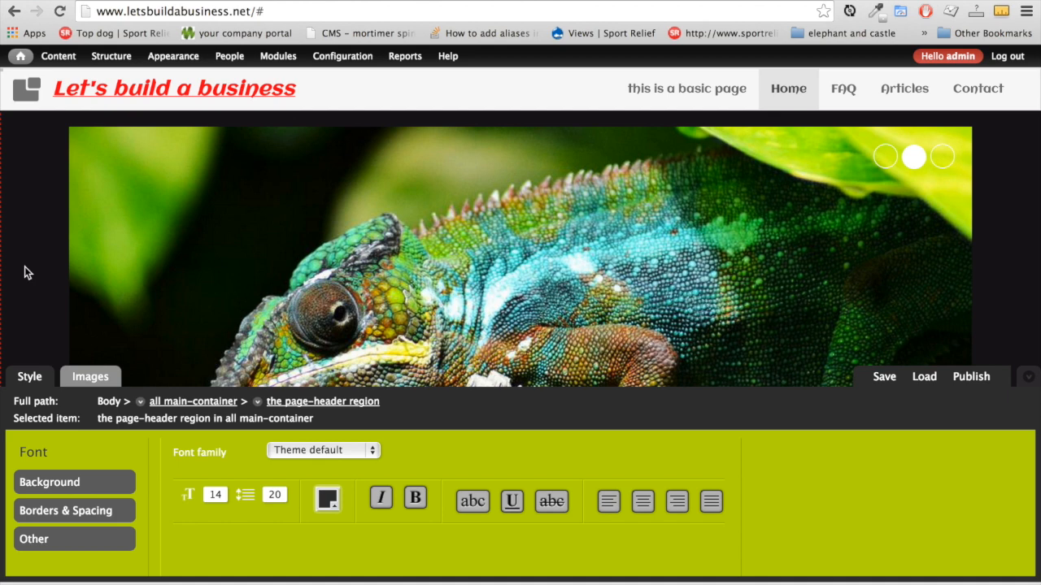
pyautogui.click(89, 385)
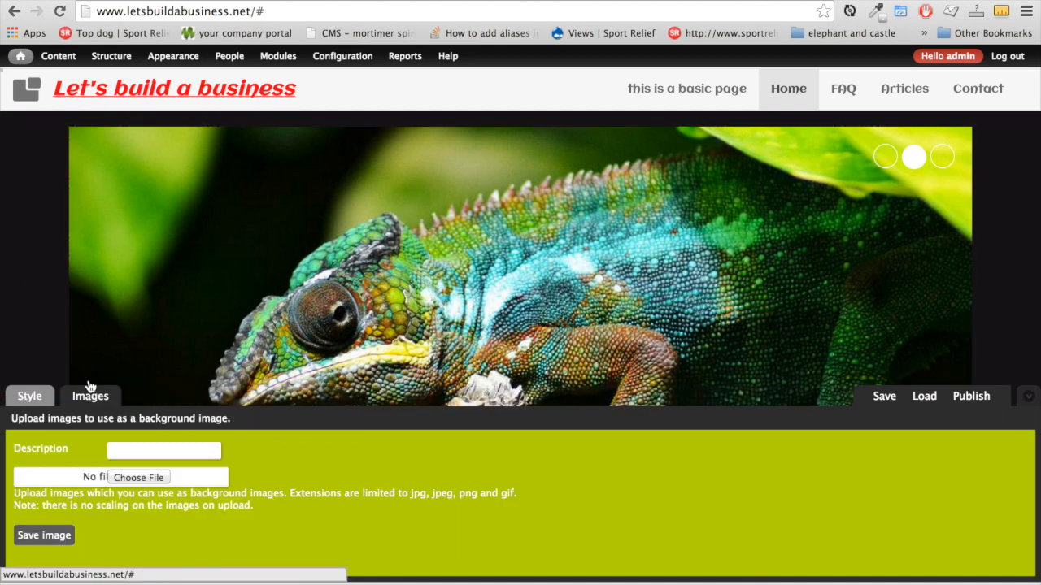
# Choose congruent_pentagon.png from the congruent_pentagon folder for upload
pyautogui.click(145, 478)
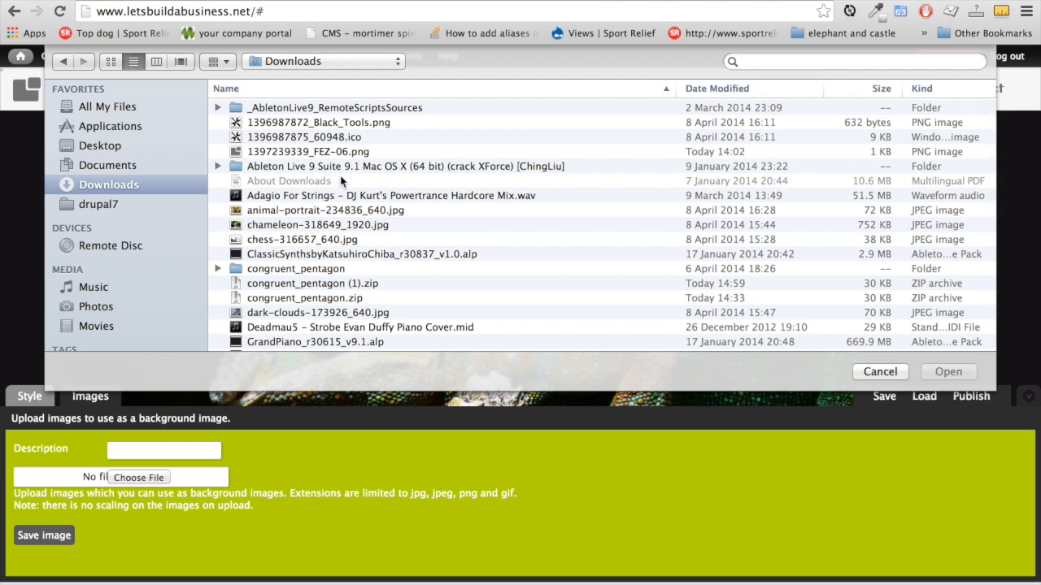
pyautogui.doubleClick(317, 271)
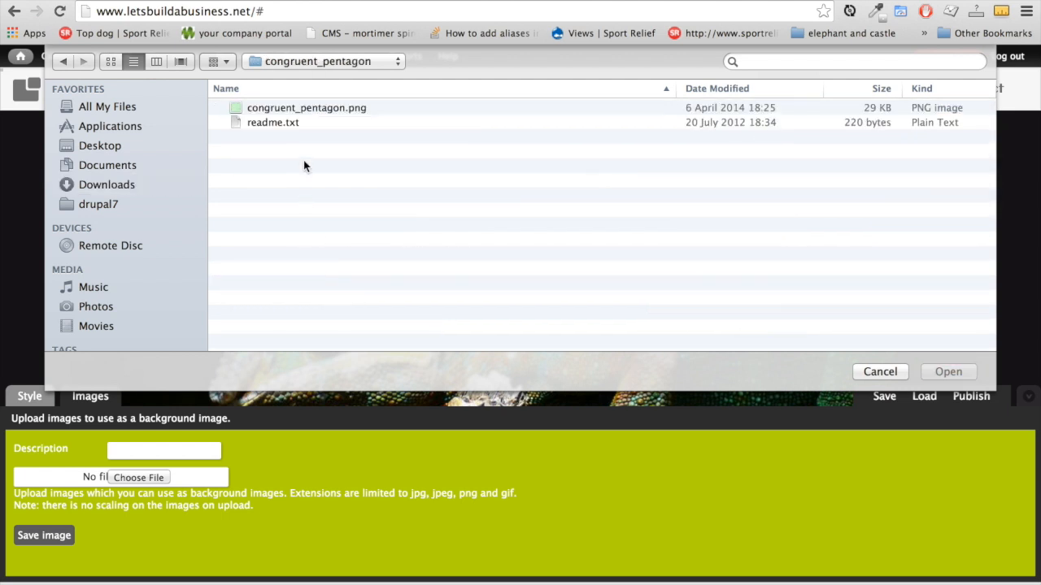
pyautogui.click(309, 108)
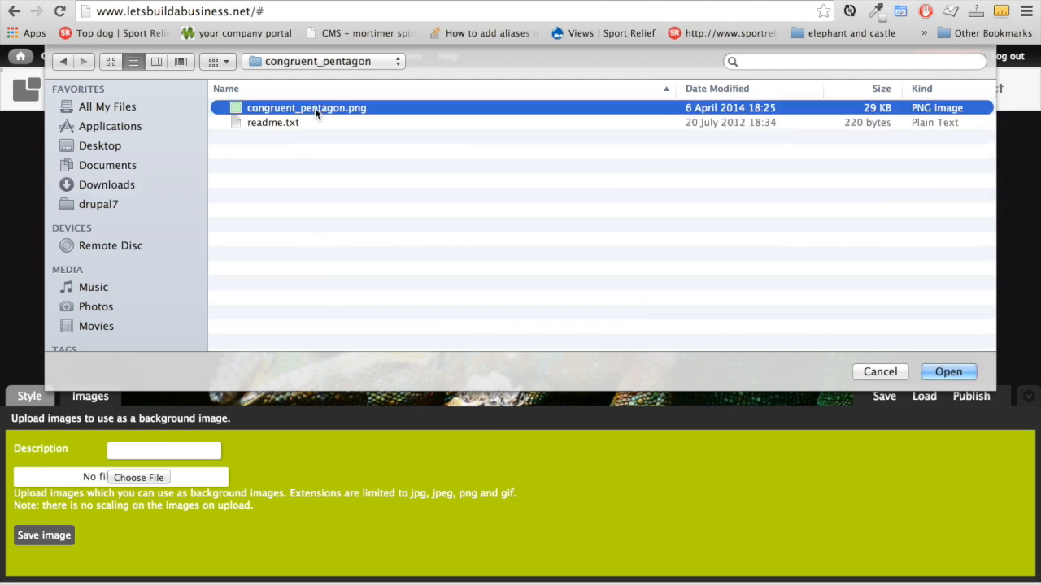
pyautogui.click(952, 373)
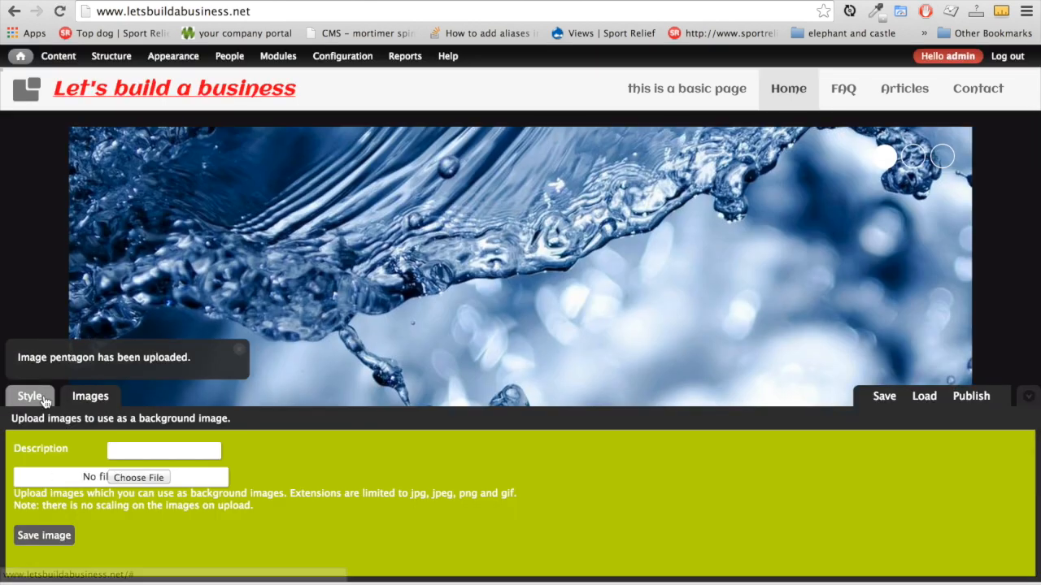
# Set the page-header background image to pentagon and its colour to transparent
pyautogui.click(29, 396)
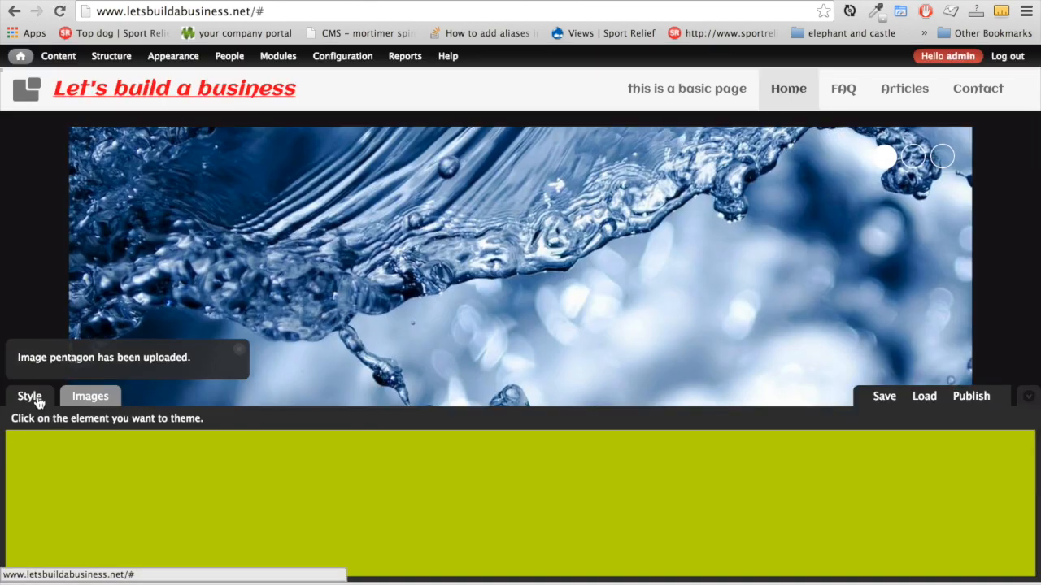
pyautogui.click(25, 217)
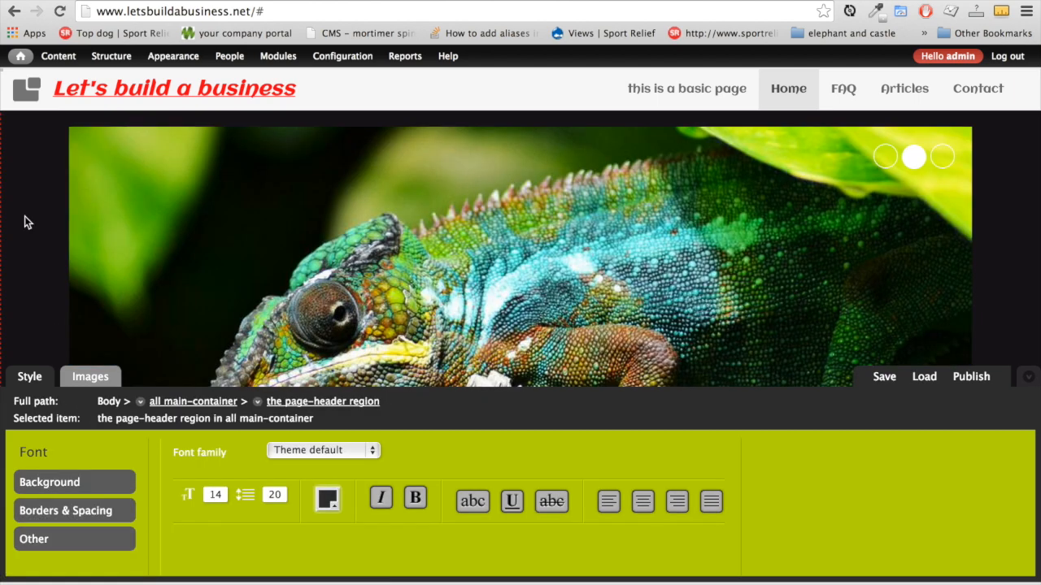
pyautogui.click(81, 484)
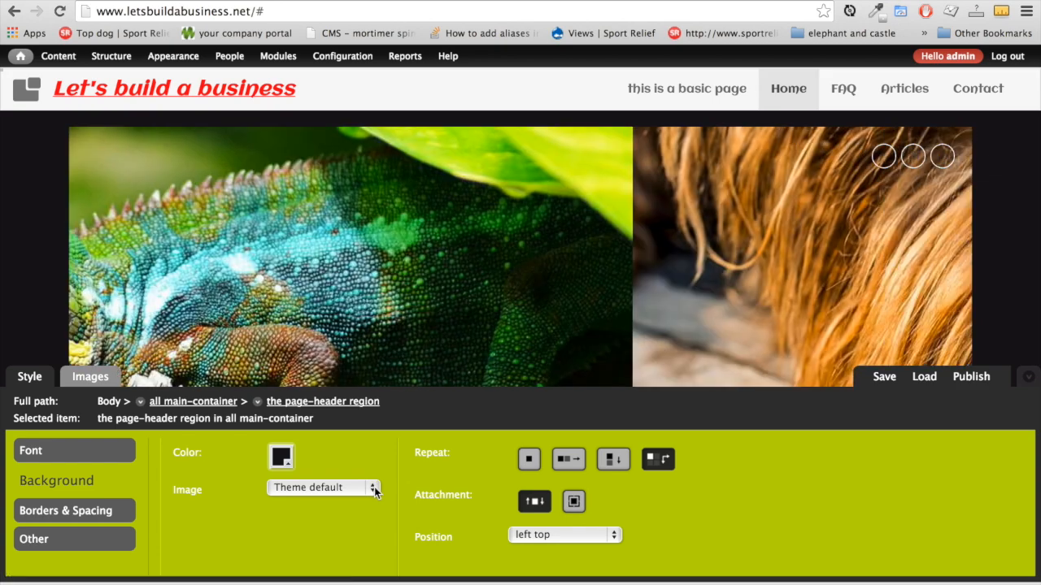
pyautogui.click(373, 489)
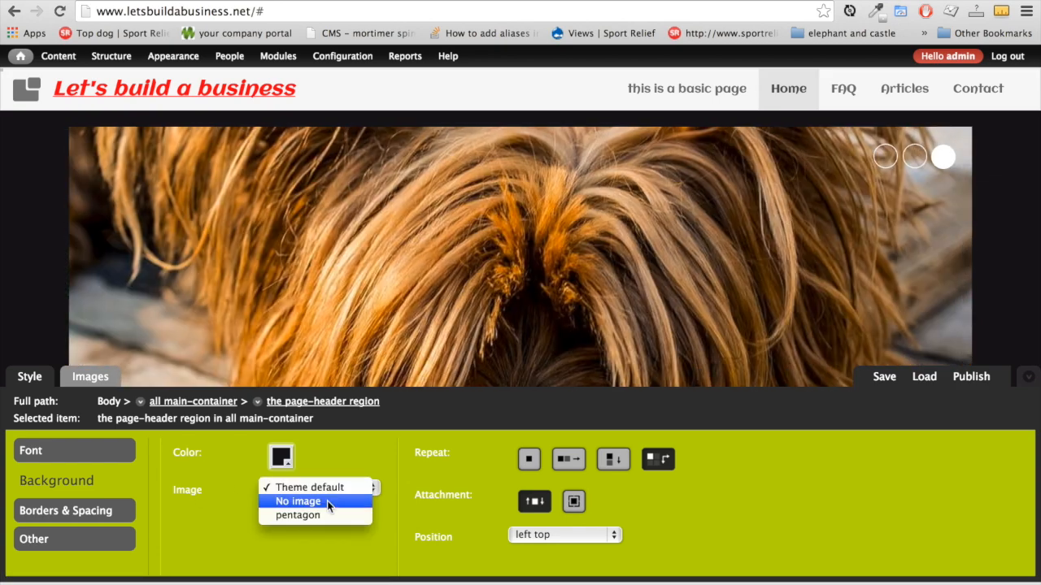
pyautogui.click(320, 520)
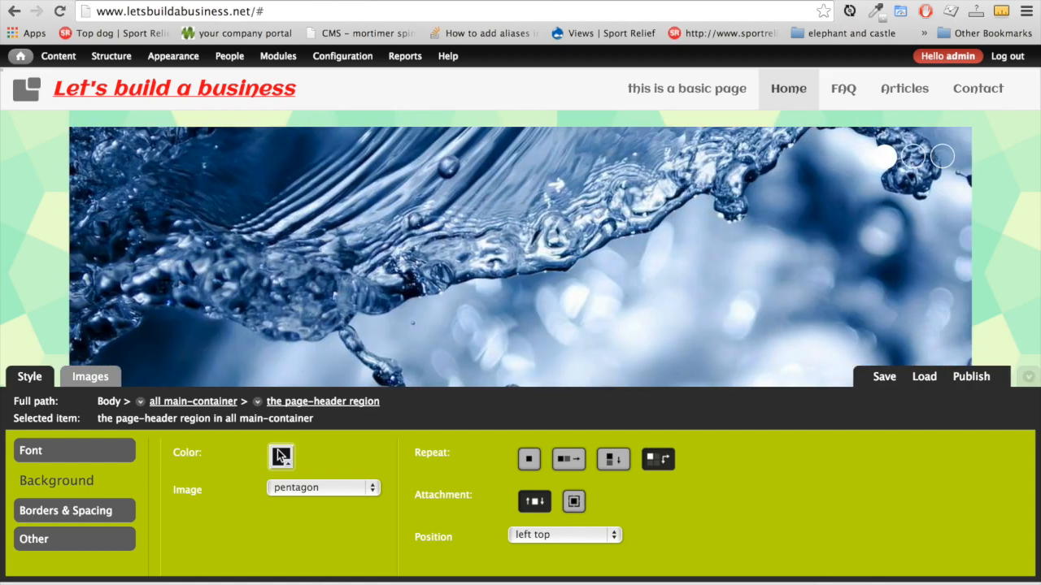
pyautogui.click(280, 458)
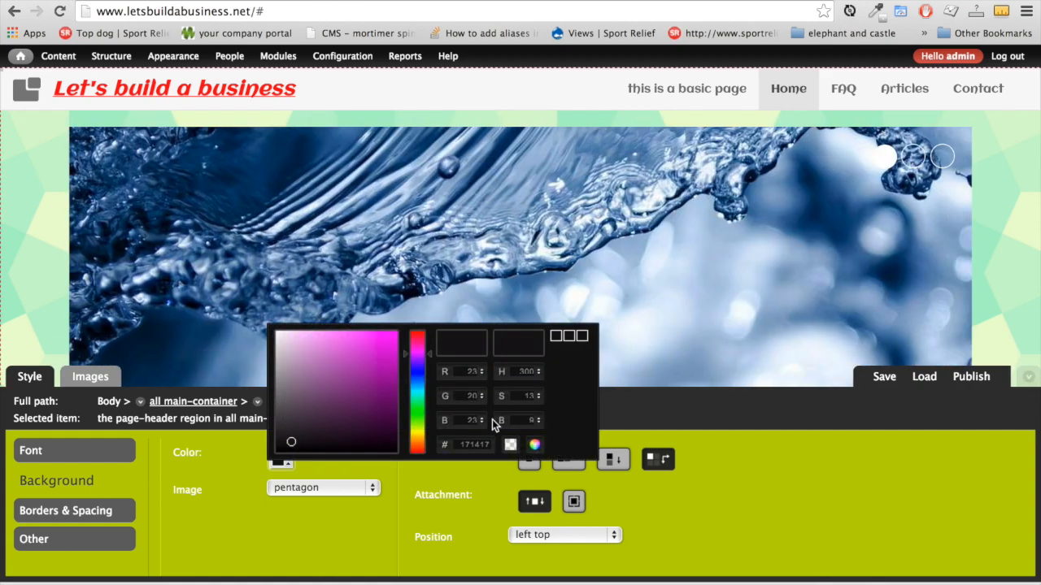
pyautogui.click(249, 531)
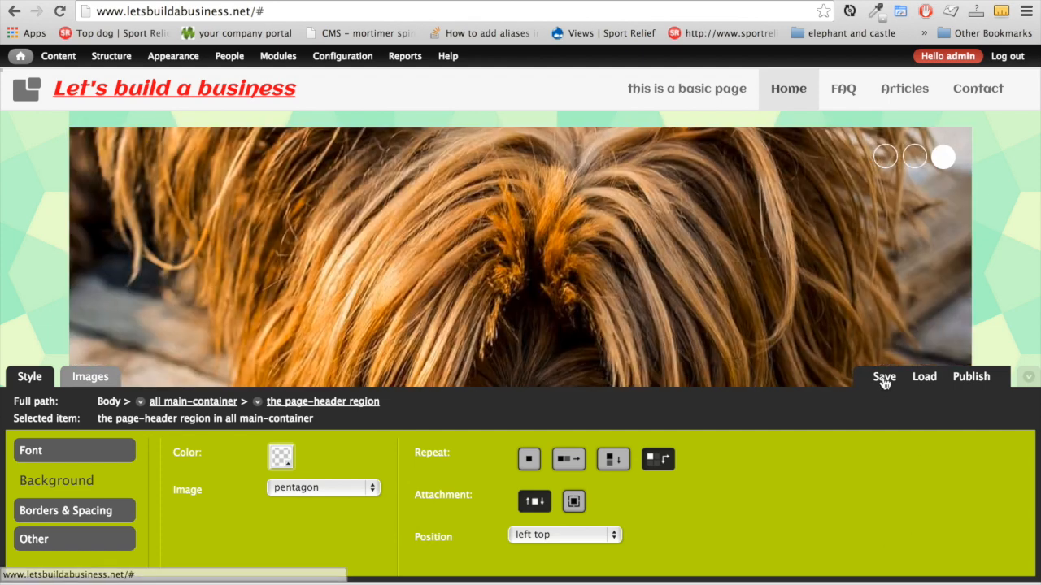
# Save and publish the pentagon header to business styles and collapse the editor panel
pyautogui.click(880, 383)
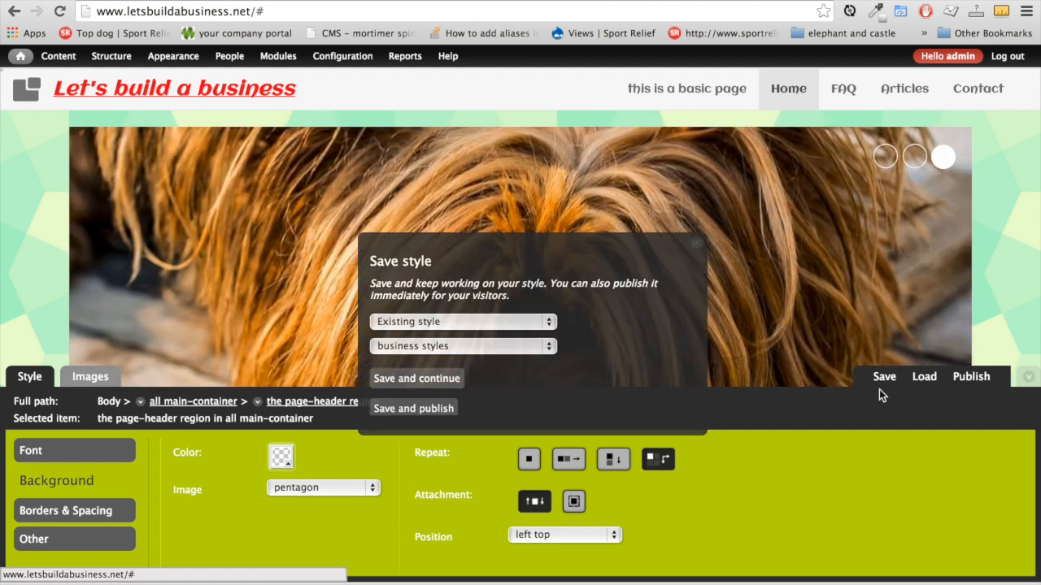
pyautogui.click(414, 409)
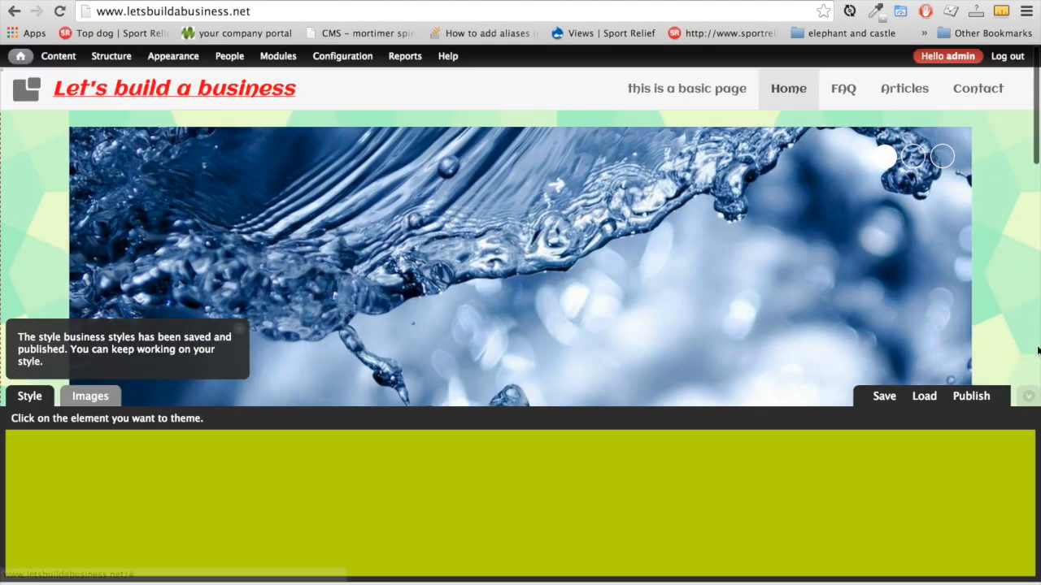
pyautogui.click(1027, 395)
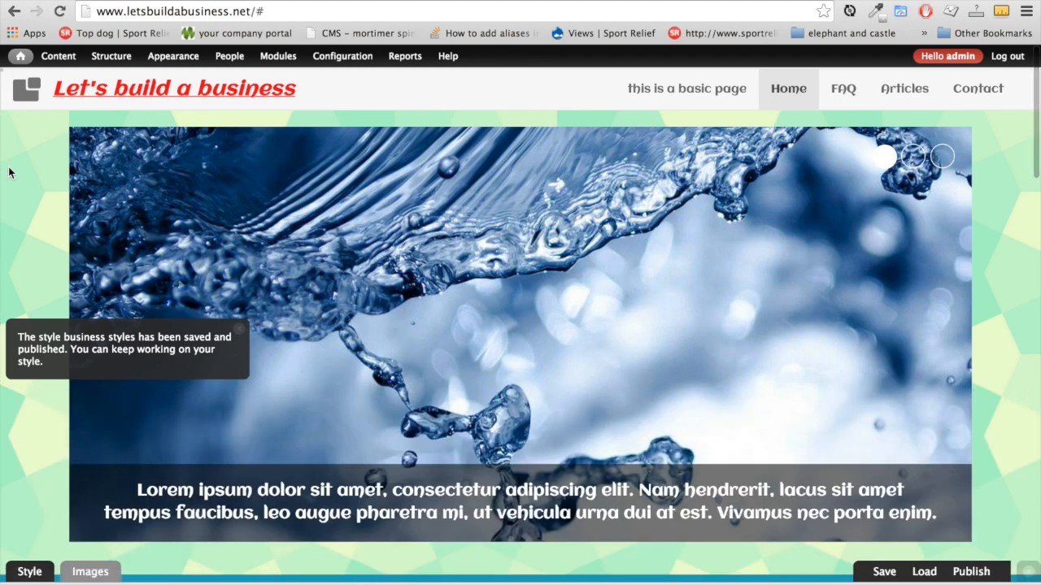
pyautogui.scroll(-5, 38, 447)
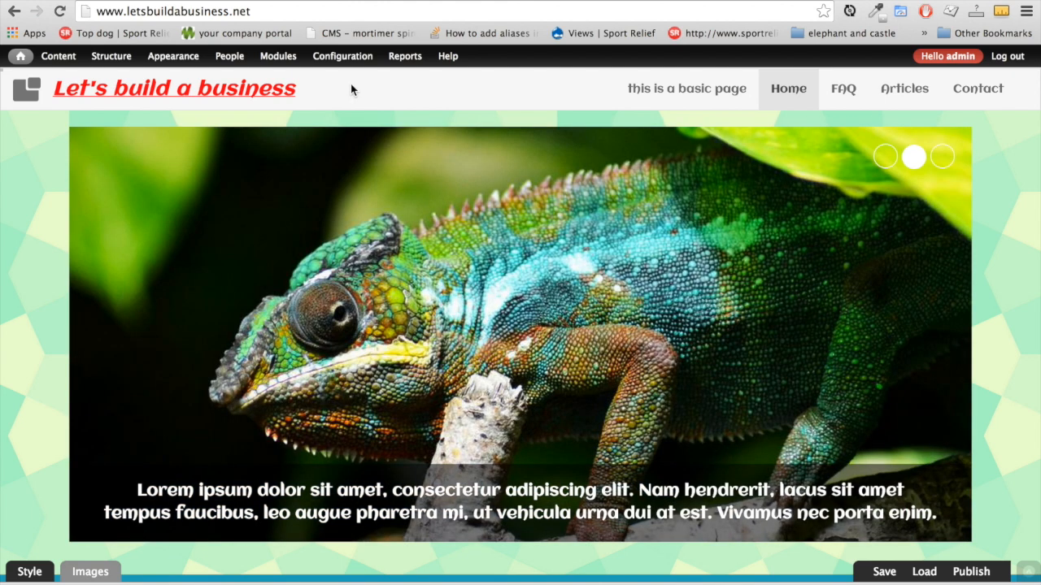
pyautogui.moveTo(351, 59)
pyautogui.moveTo(371, 114)
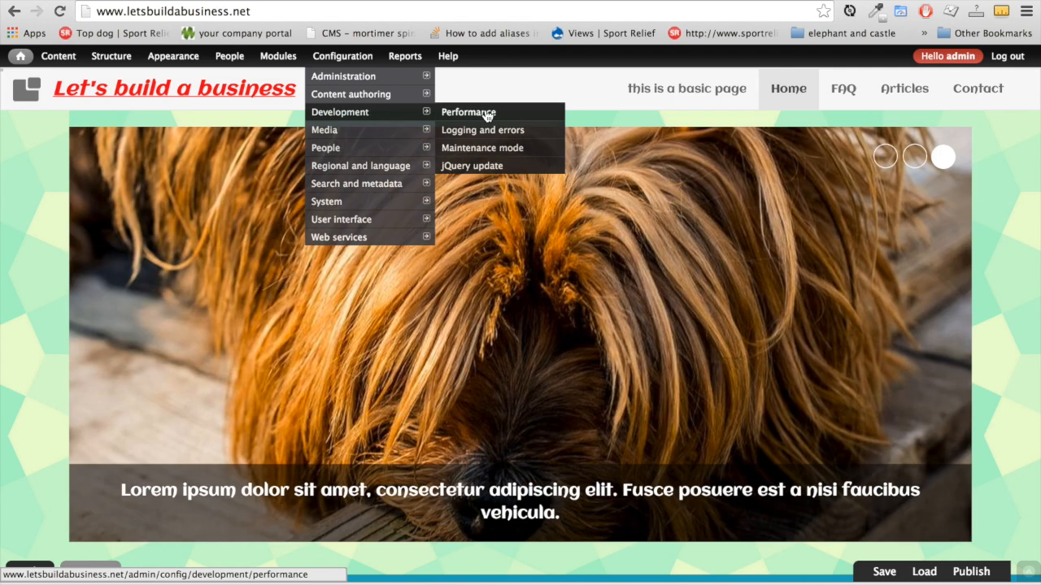
# Enable block caching, a 1 hour minimum cache lifetime and JavaScript aggregation, then save
pyautogui.click(487, 114)
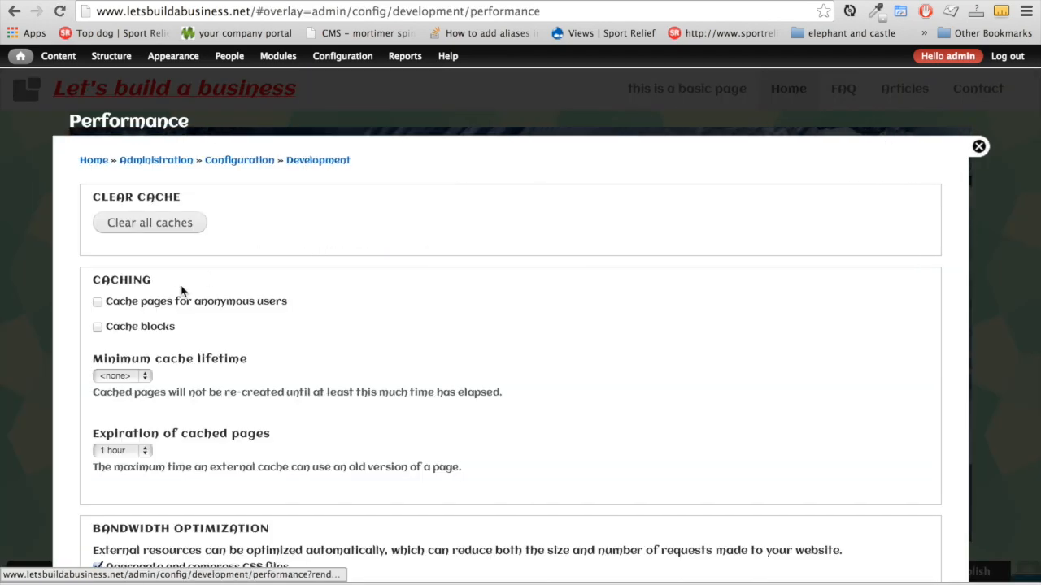
pyautogui.click(98, 327)
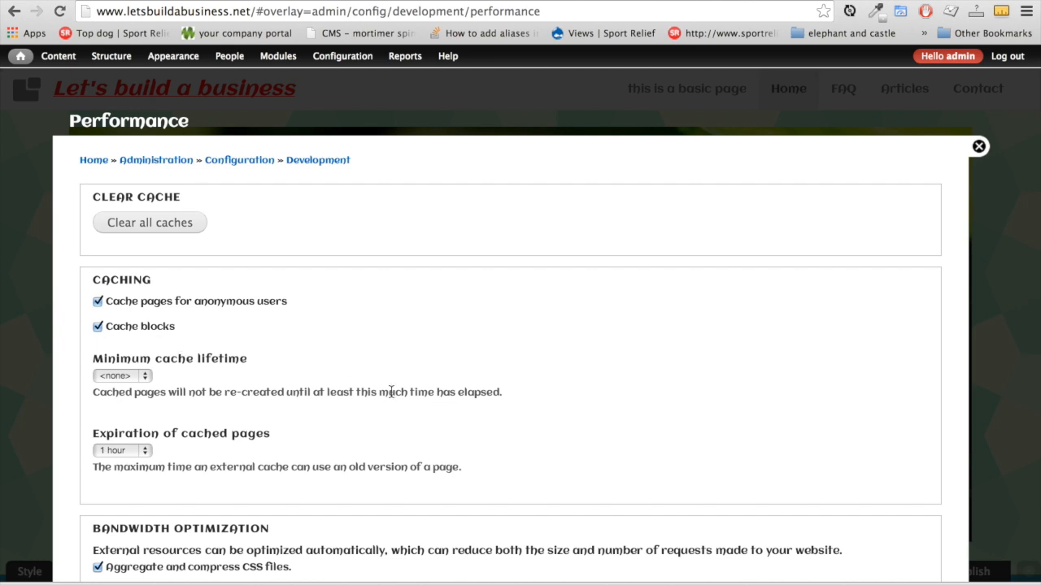
pyautogui.scroll(-3, 391, 392)
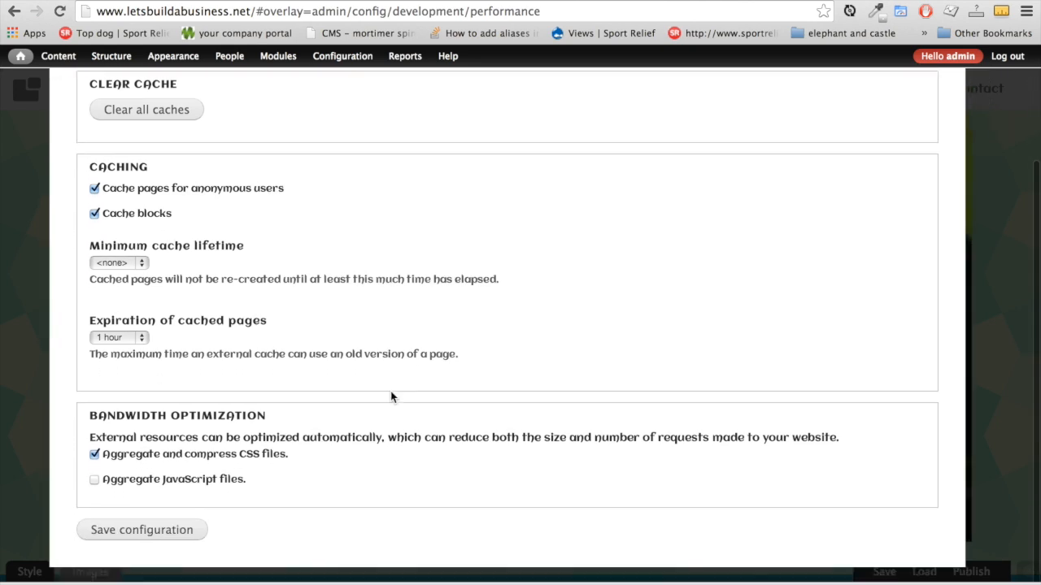
pyautogui.click(143, 265)
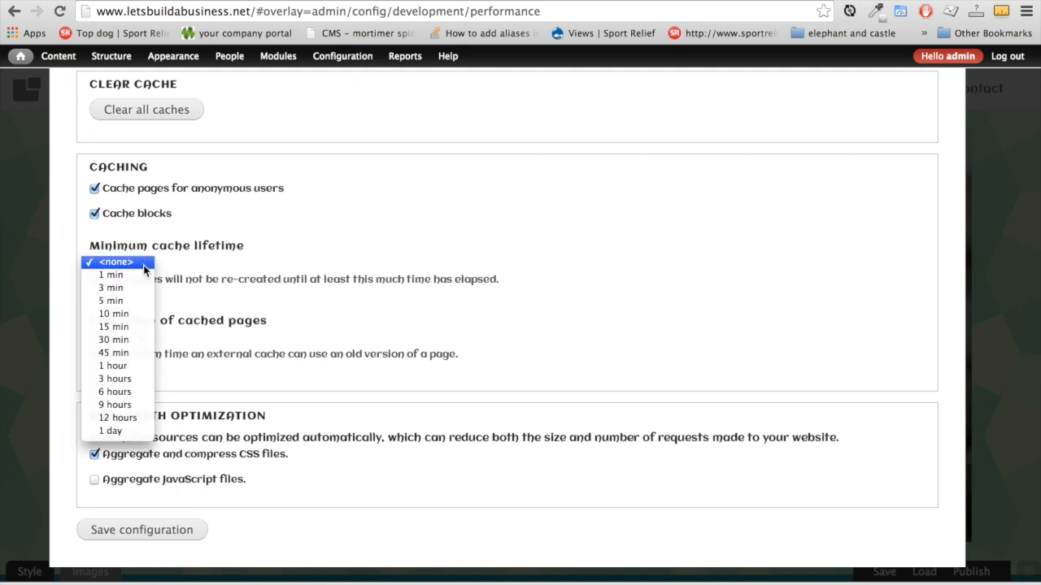
pyautogui.click(135, 365)
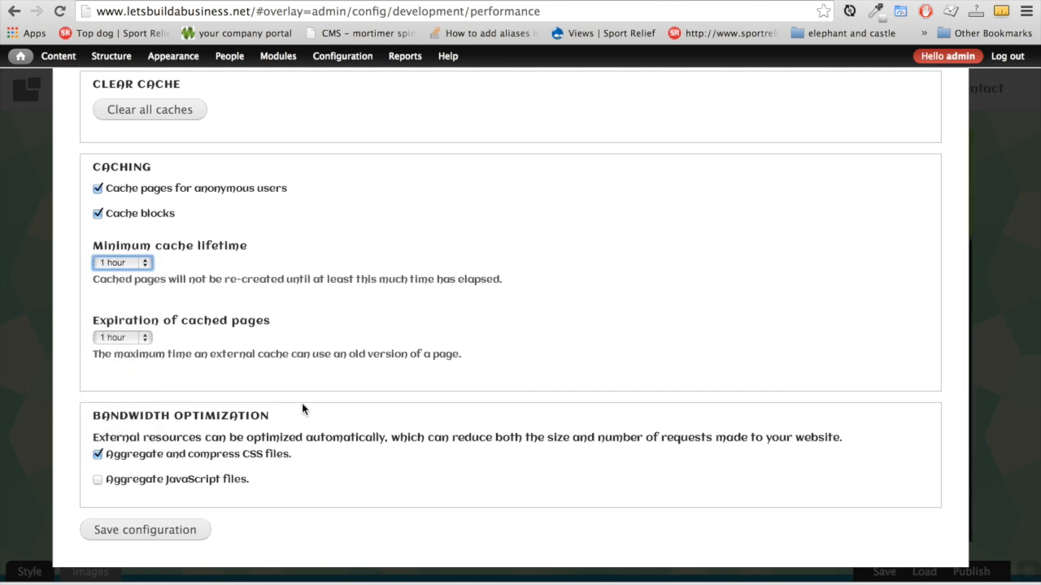
pyautogui.click(99, 482)
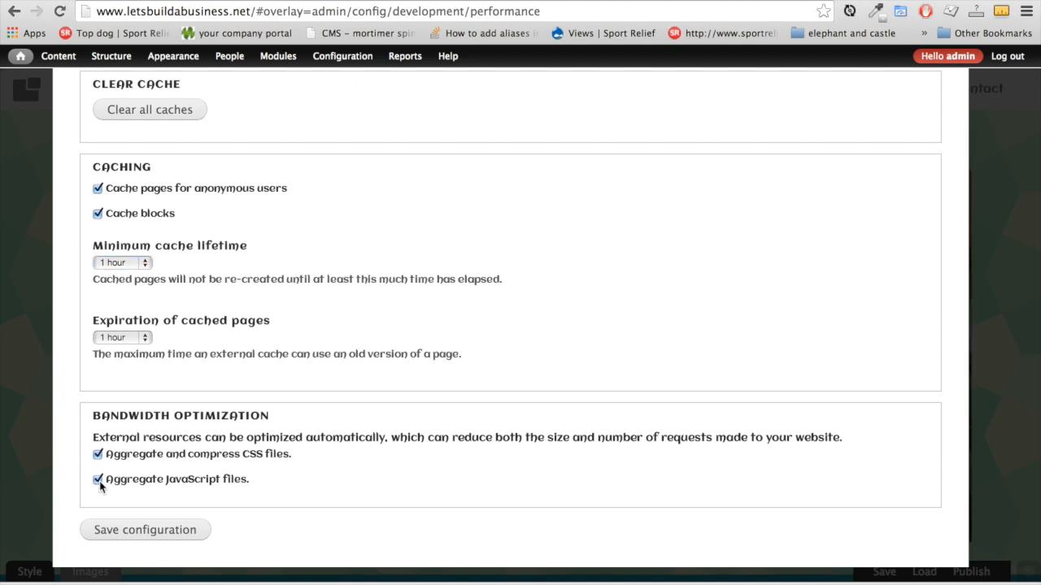
pyautogui.click(165, 534)
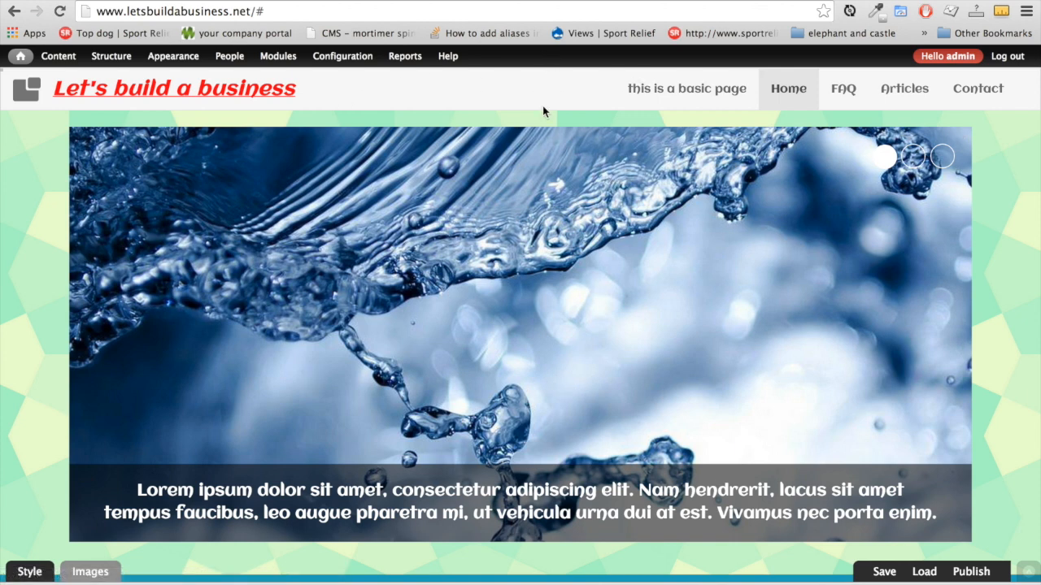
# Log out and view the 'this is a basic page' page as a visitor
pyautogui.click(1013, 61)
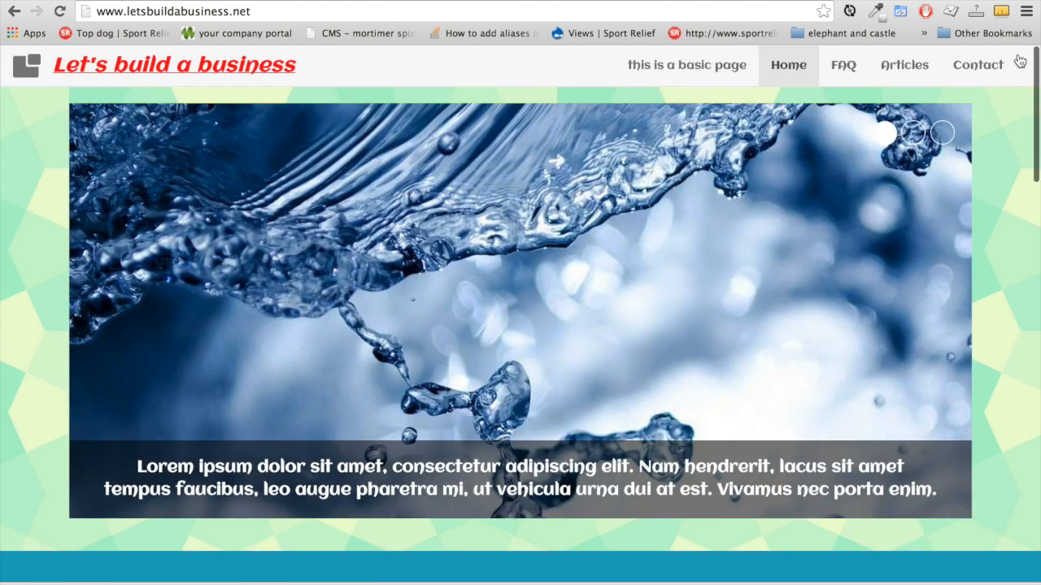
pyautogui.click(688, 65)
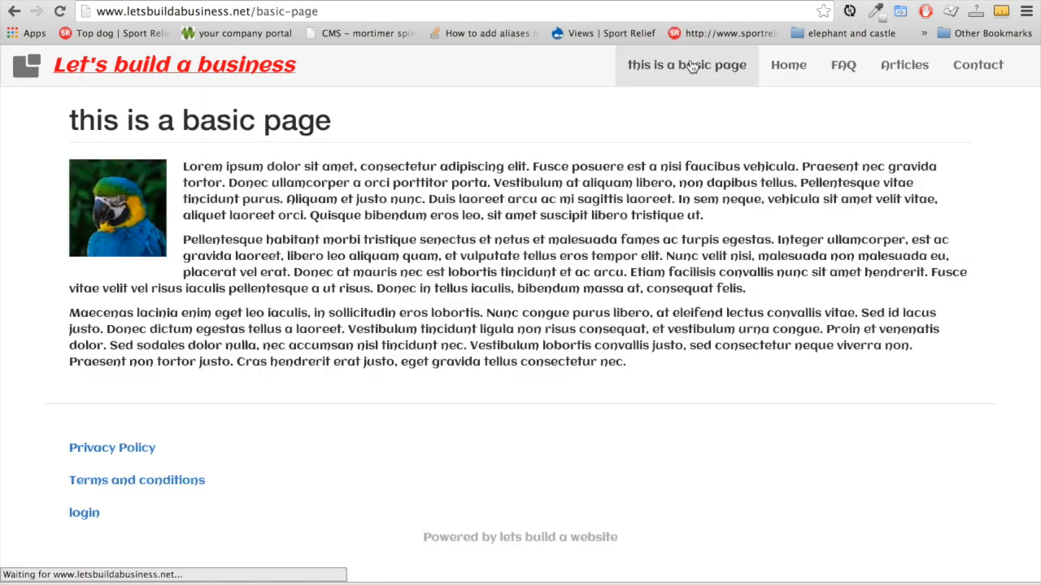